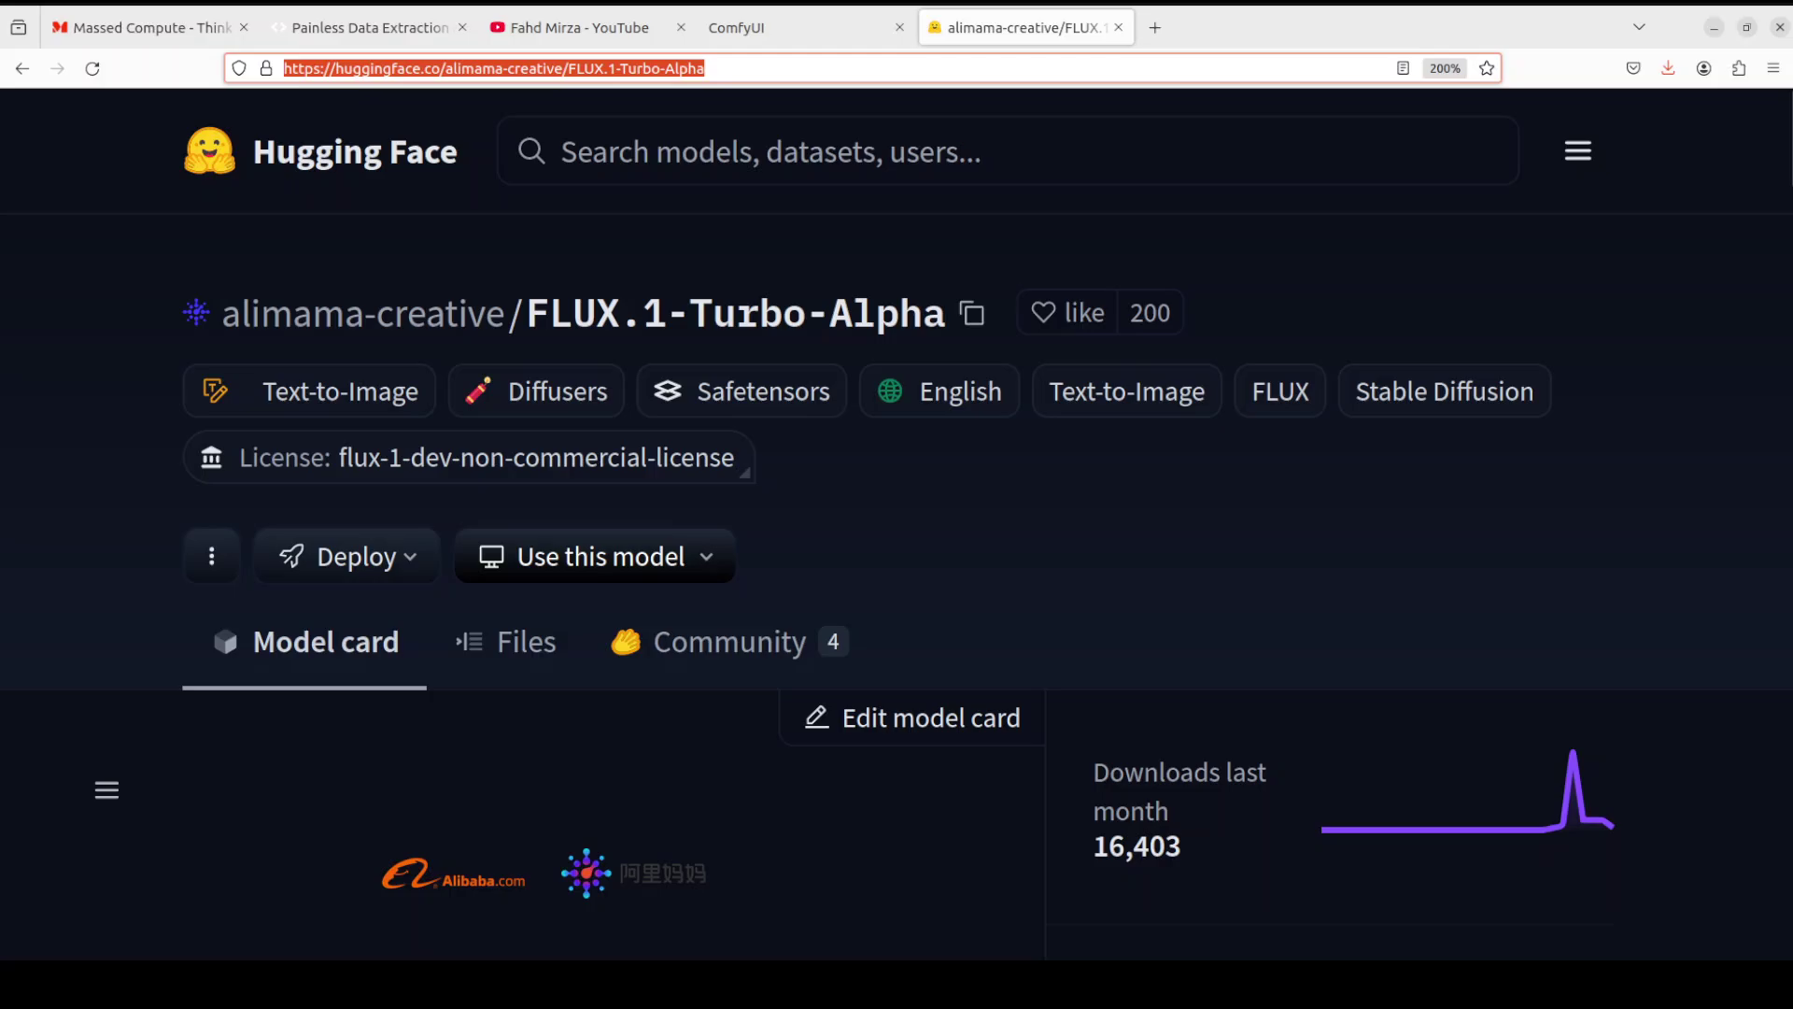
Review the FLUX.1-Turbo-Alpha model page, the YouTube channel's flux.1 videos and the empty ComfyUI canvas
{"action": "left_click", "coordinate": [803, 36]}
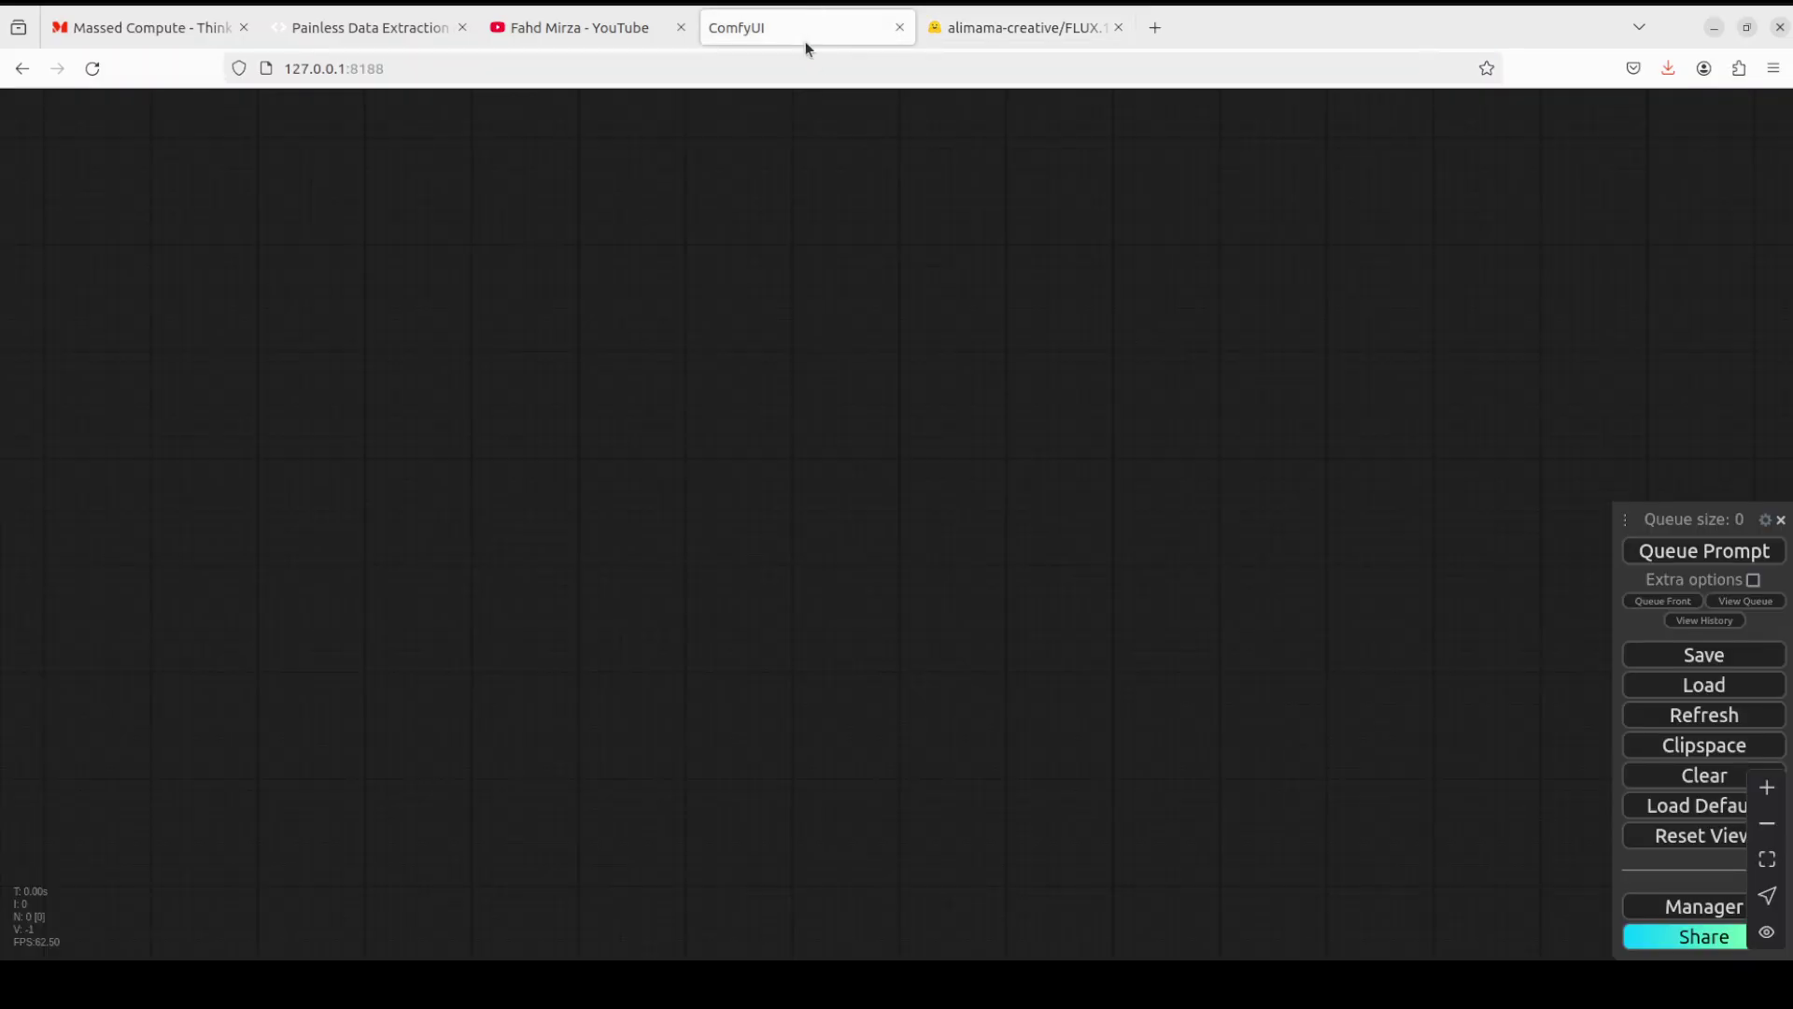
{"action": "left_click", "coordinate": [552, 28]}
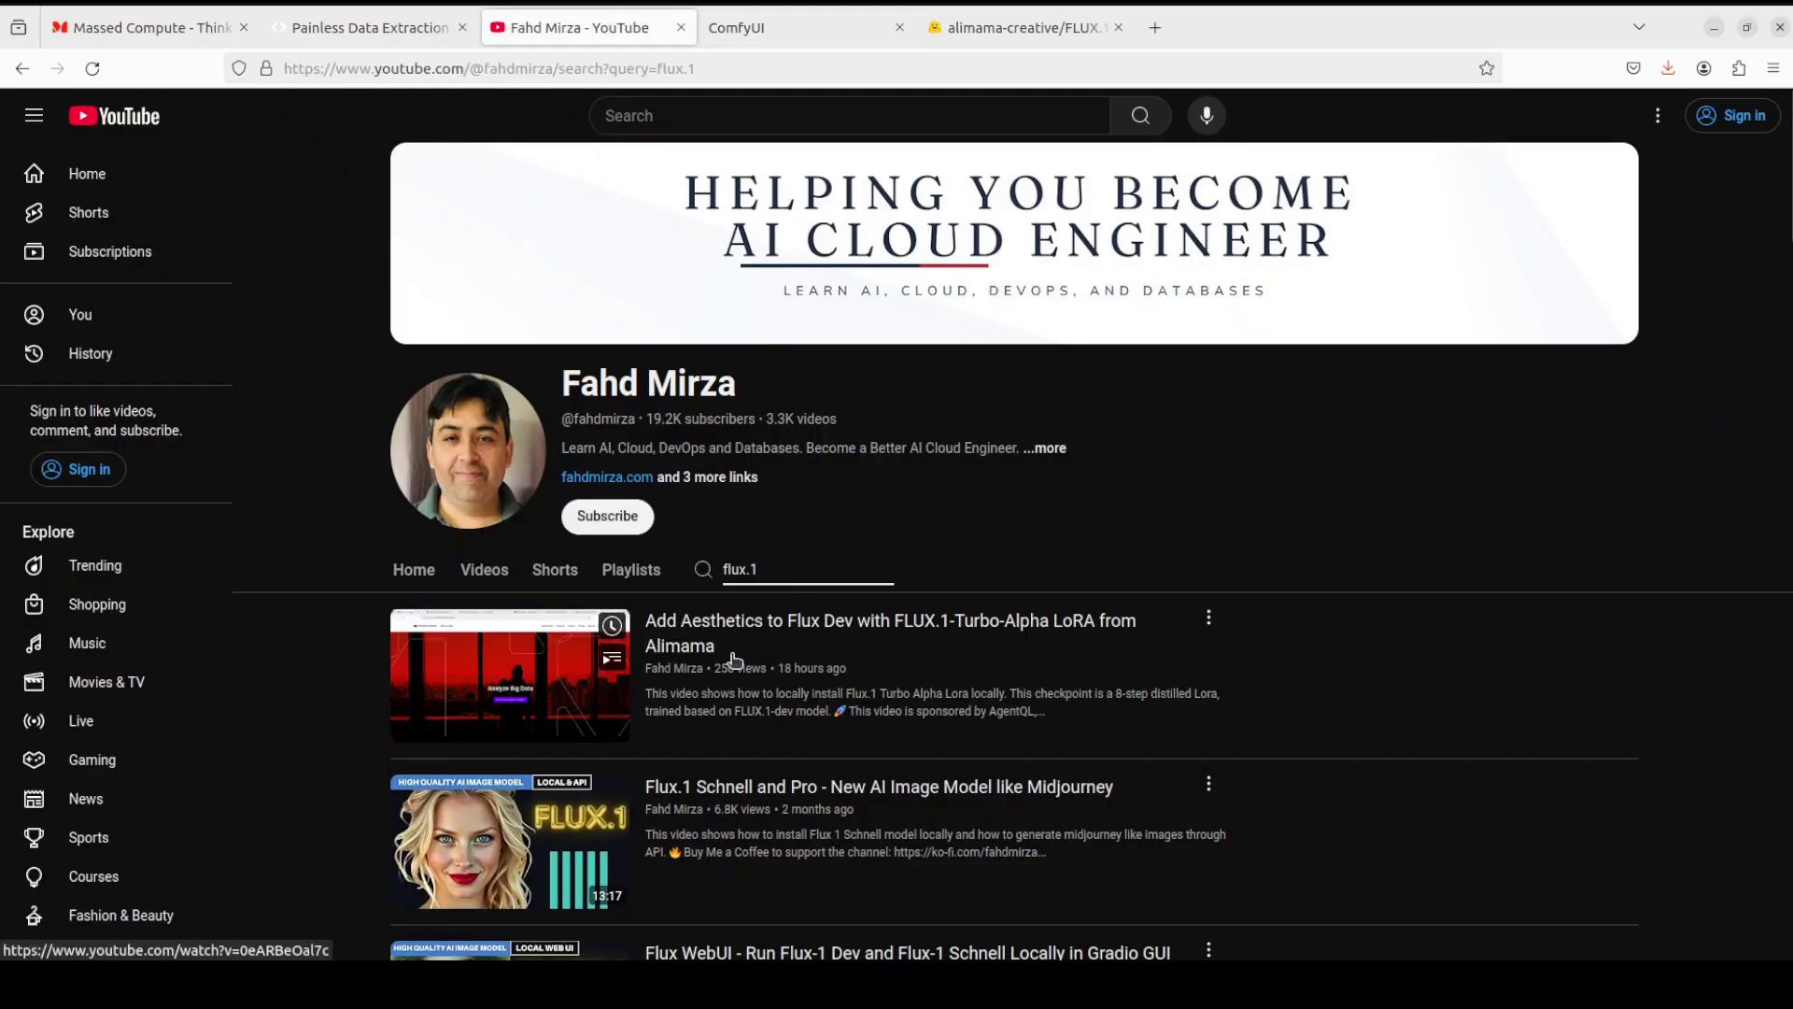
{"action": "left_click_drag", "start_coordinate": [732, 657], "coordinate": [1264, 527]}
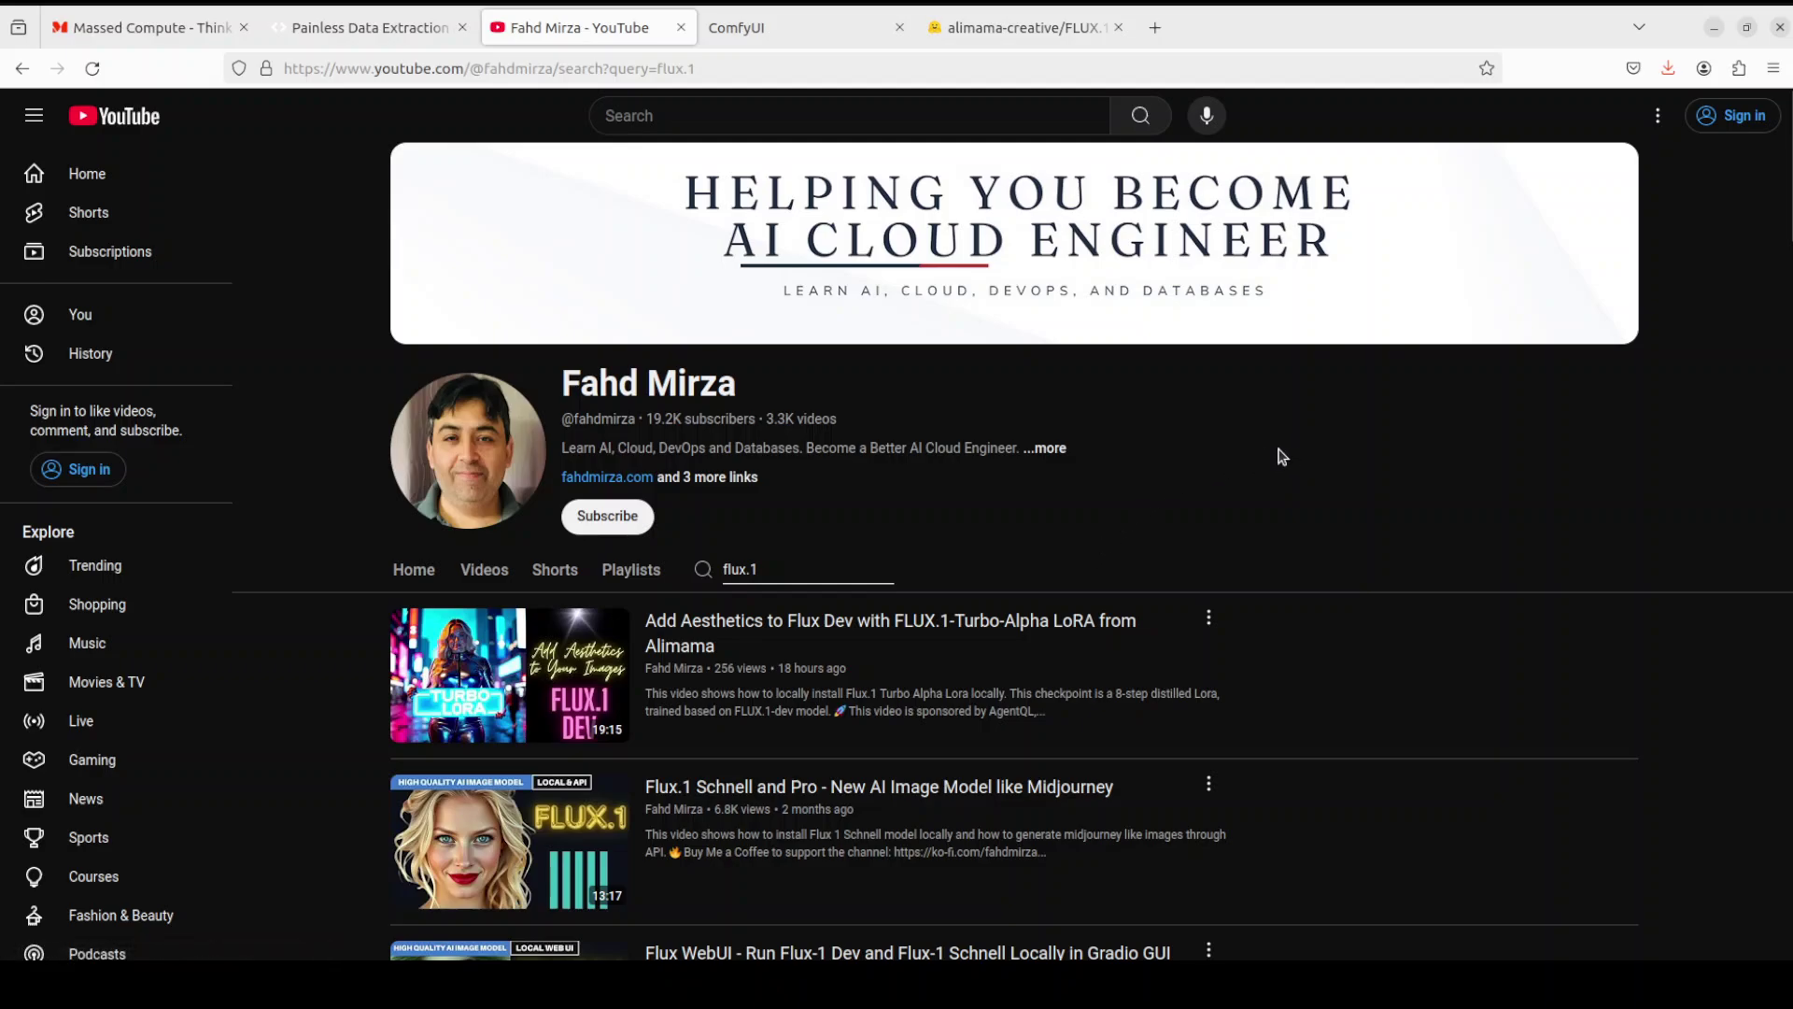
{"action": "left_click", "coordinate": [1054, 26]}
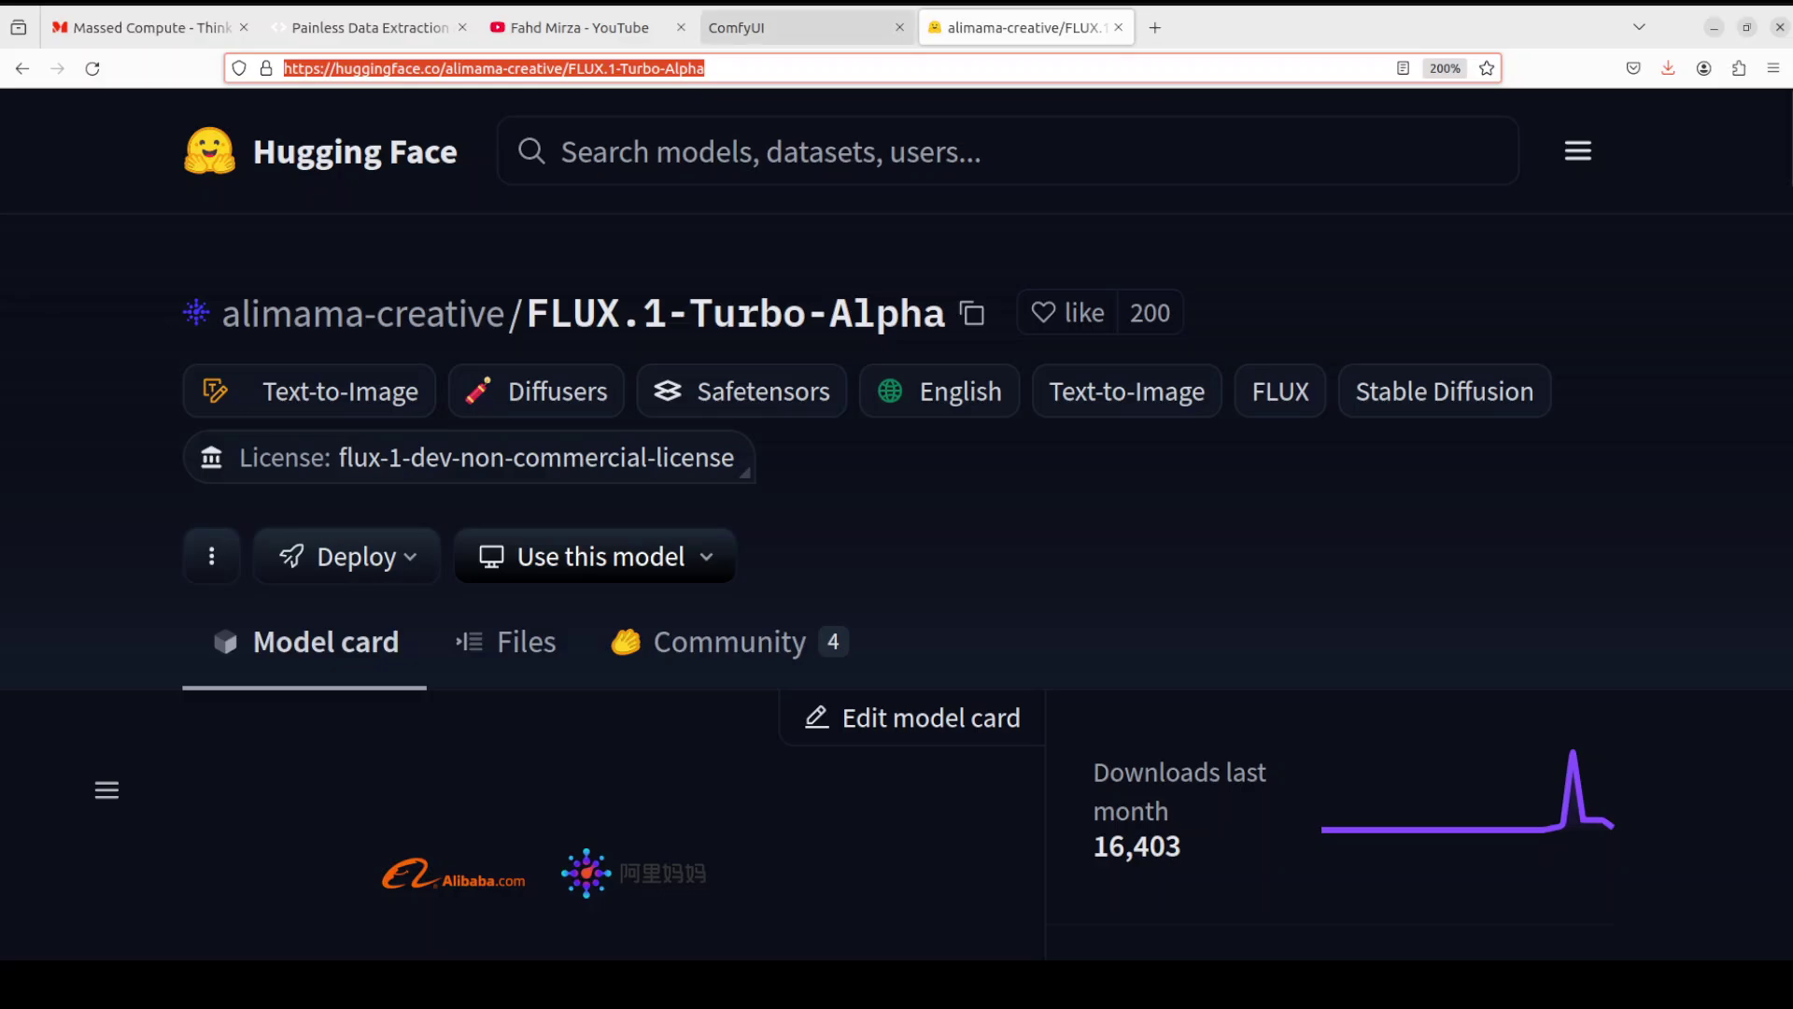
{"action": "left_click", "coordinate": [805, 29]}
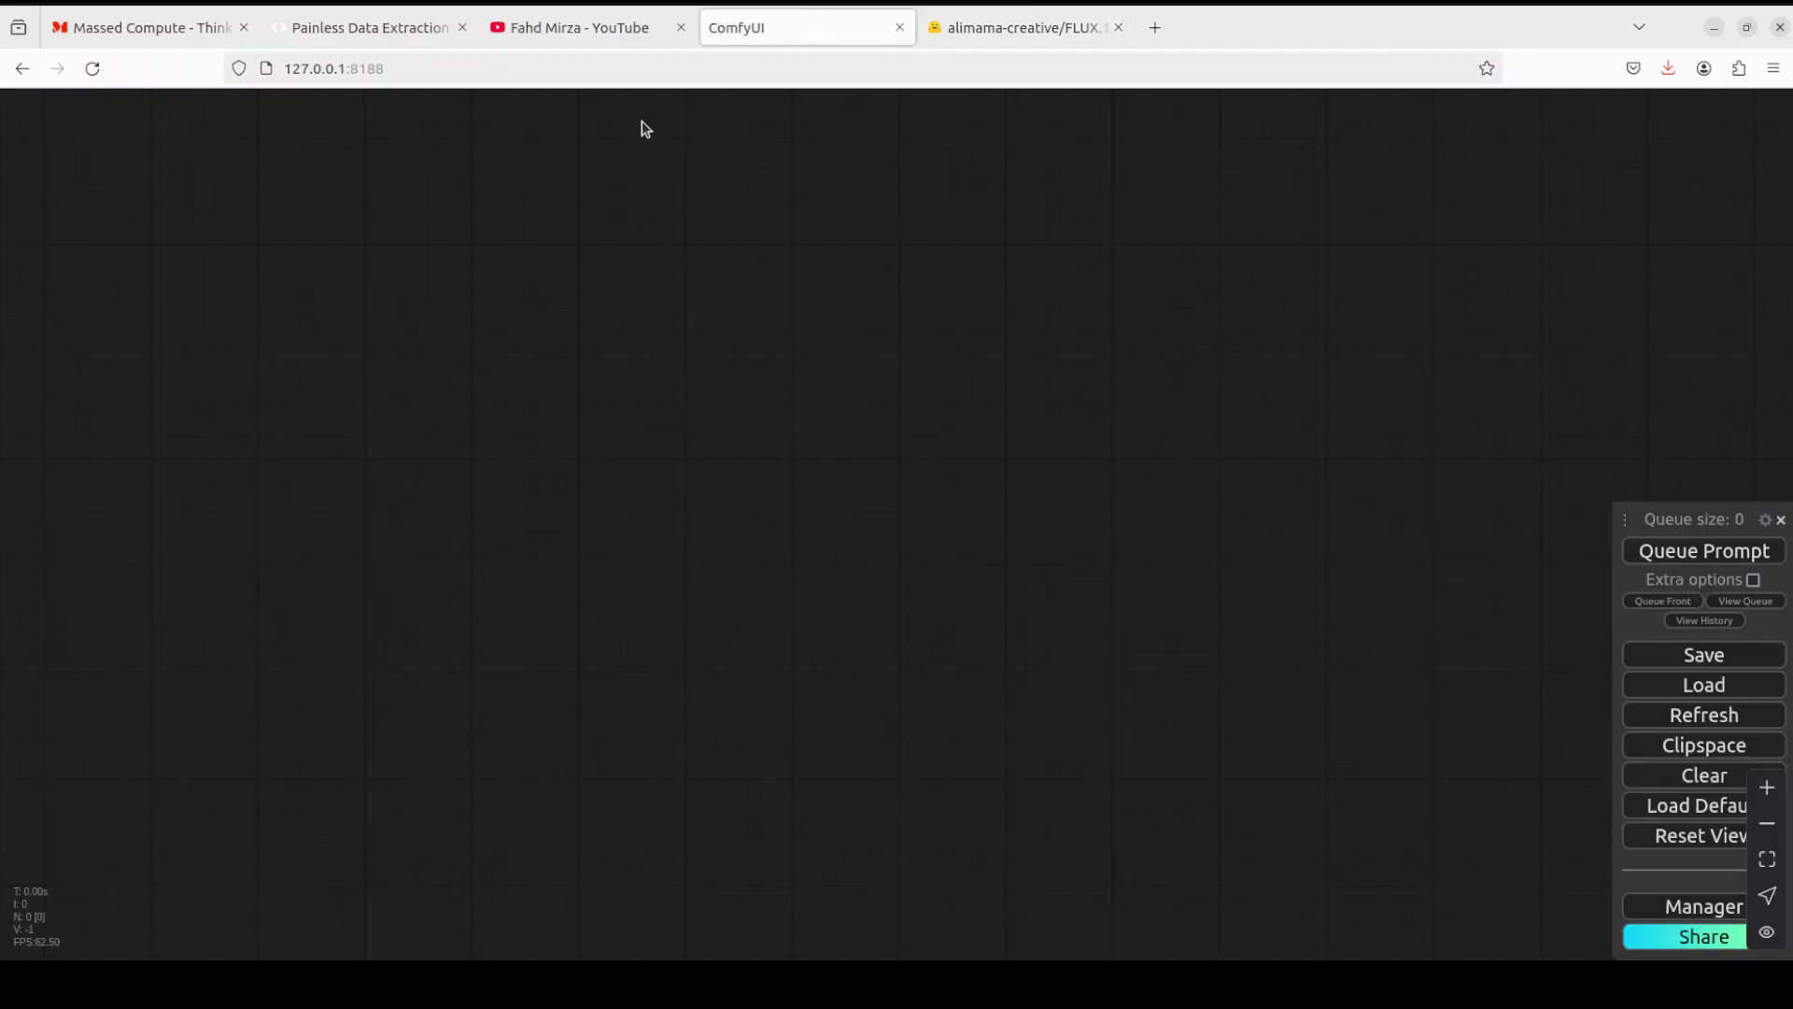
Switch to YouTube and search the channel's videos for "comfyui"
{"action": "left_click", "coordinate": [572, 28]}
{"action": "triple_click", "coordinate": [790, 569]}
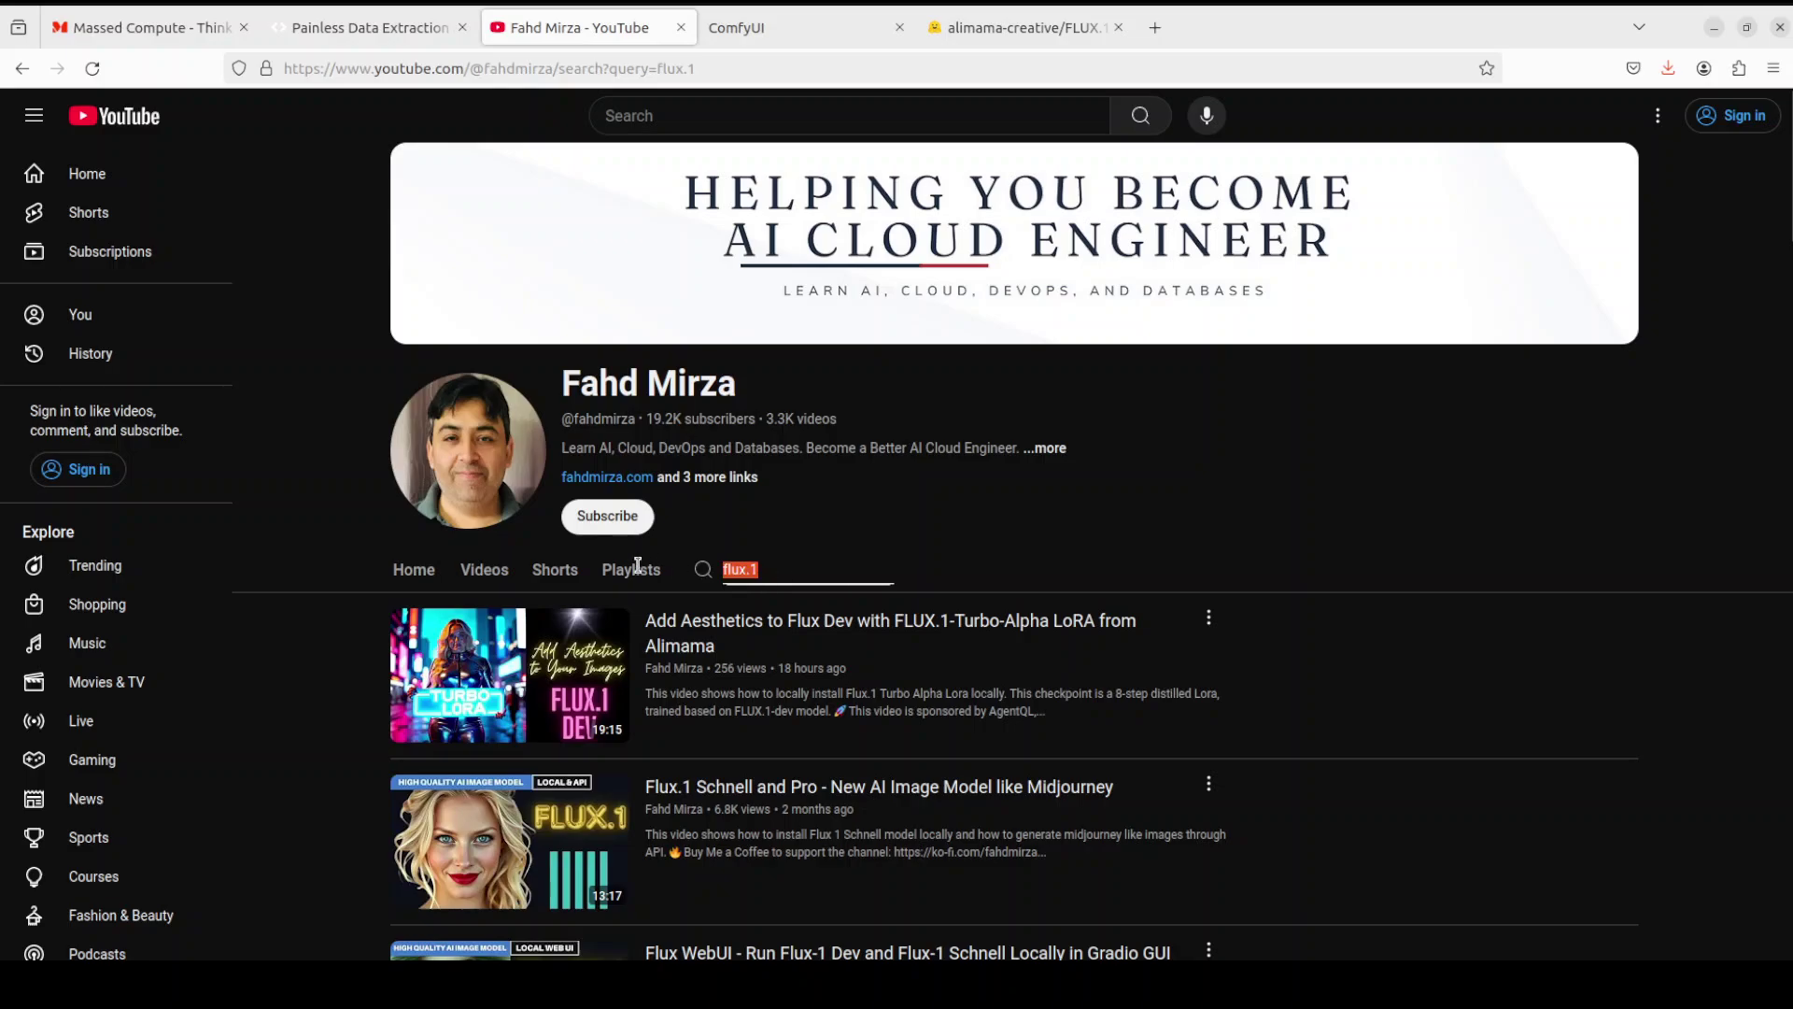
{"action": "type", "text": "comfyui"}
{"action": "key", "text": "Return"}
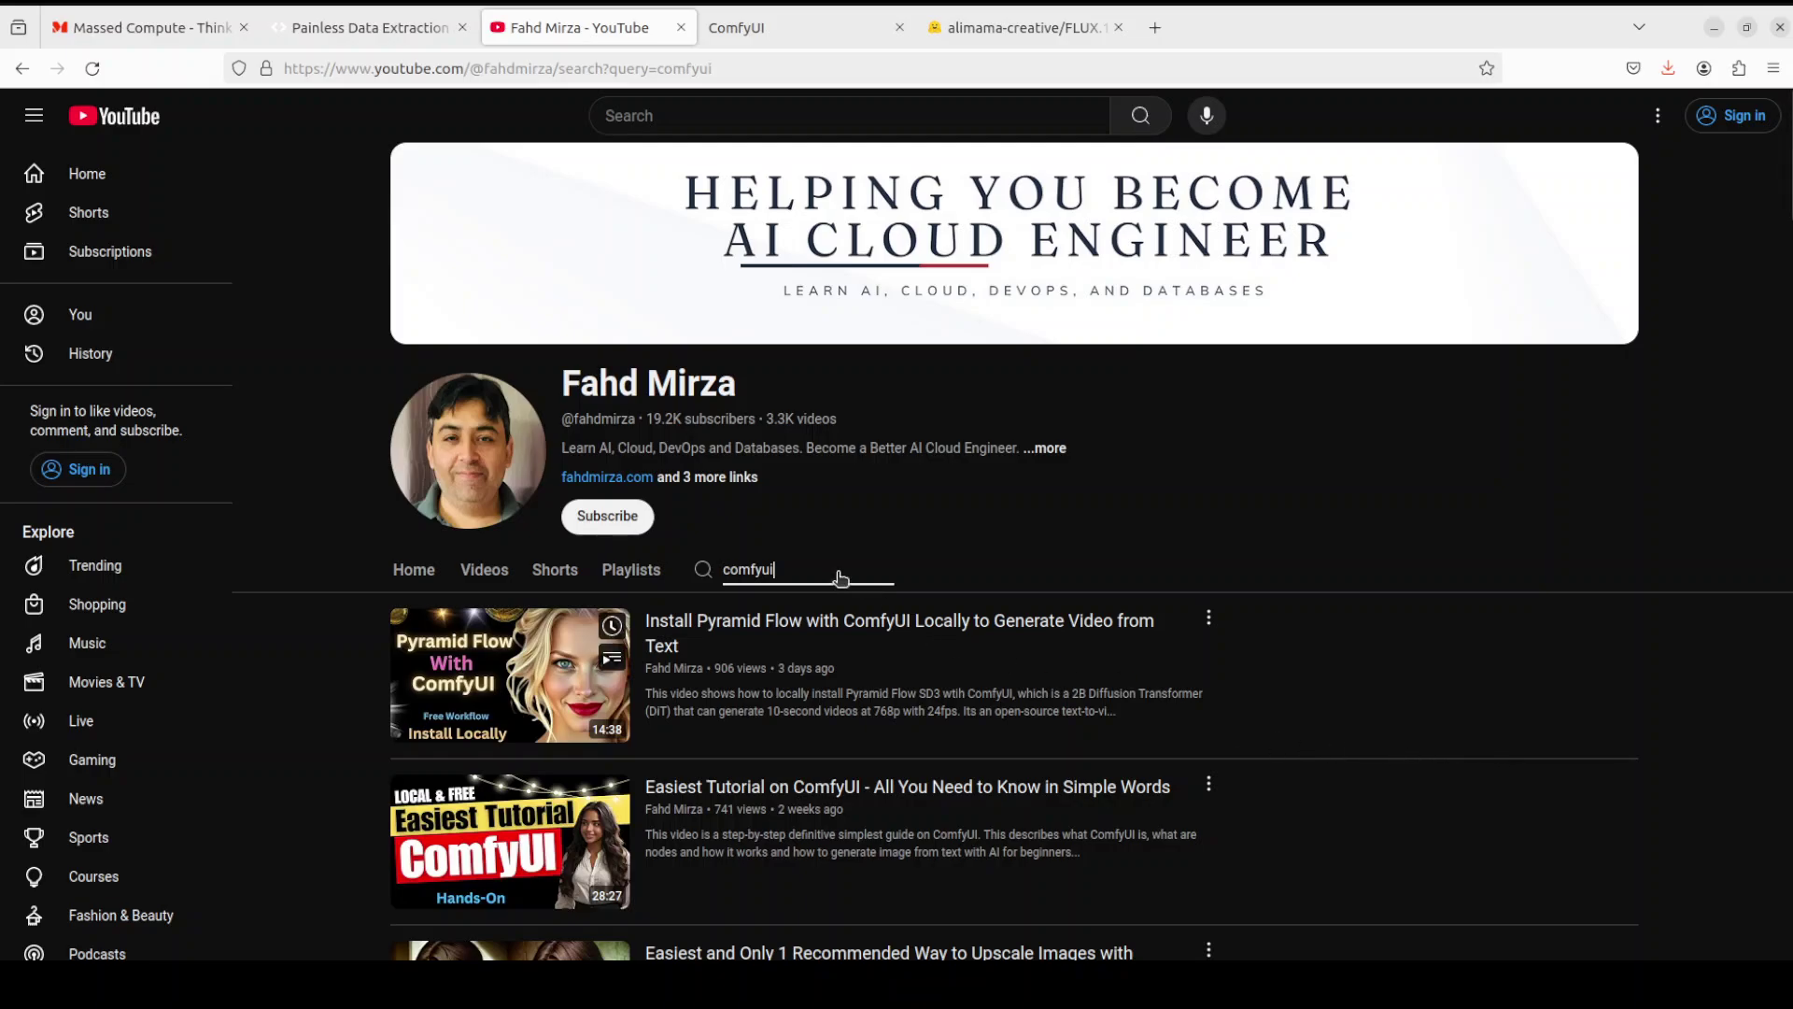
Search the same channel's videos for "flux.1" to find the earlier Turbo-Alpha LoRA video
{"action": "double_click", "coordinate": [784, 569]}
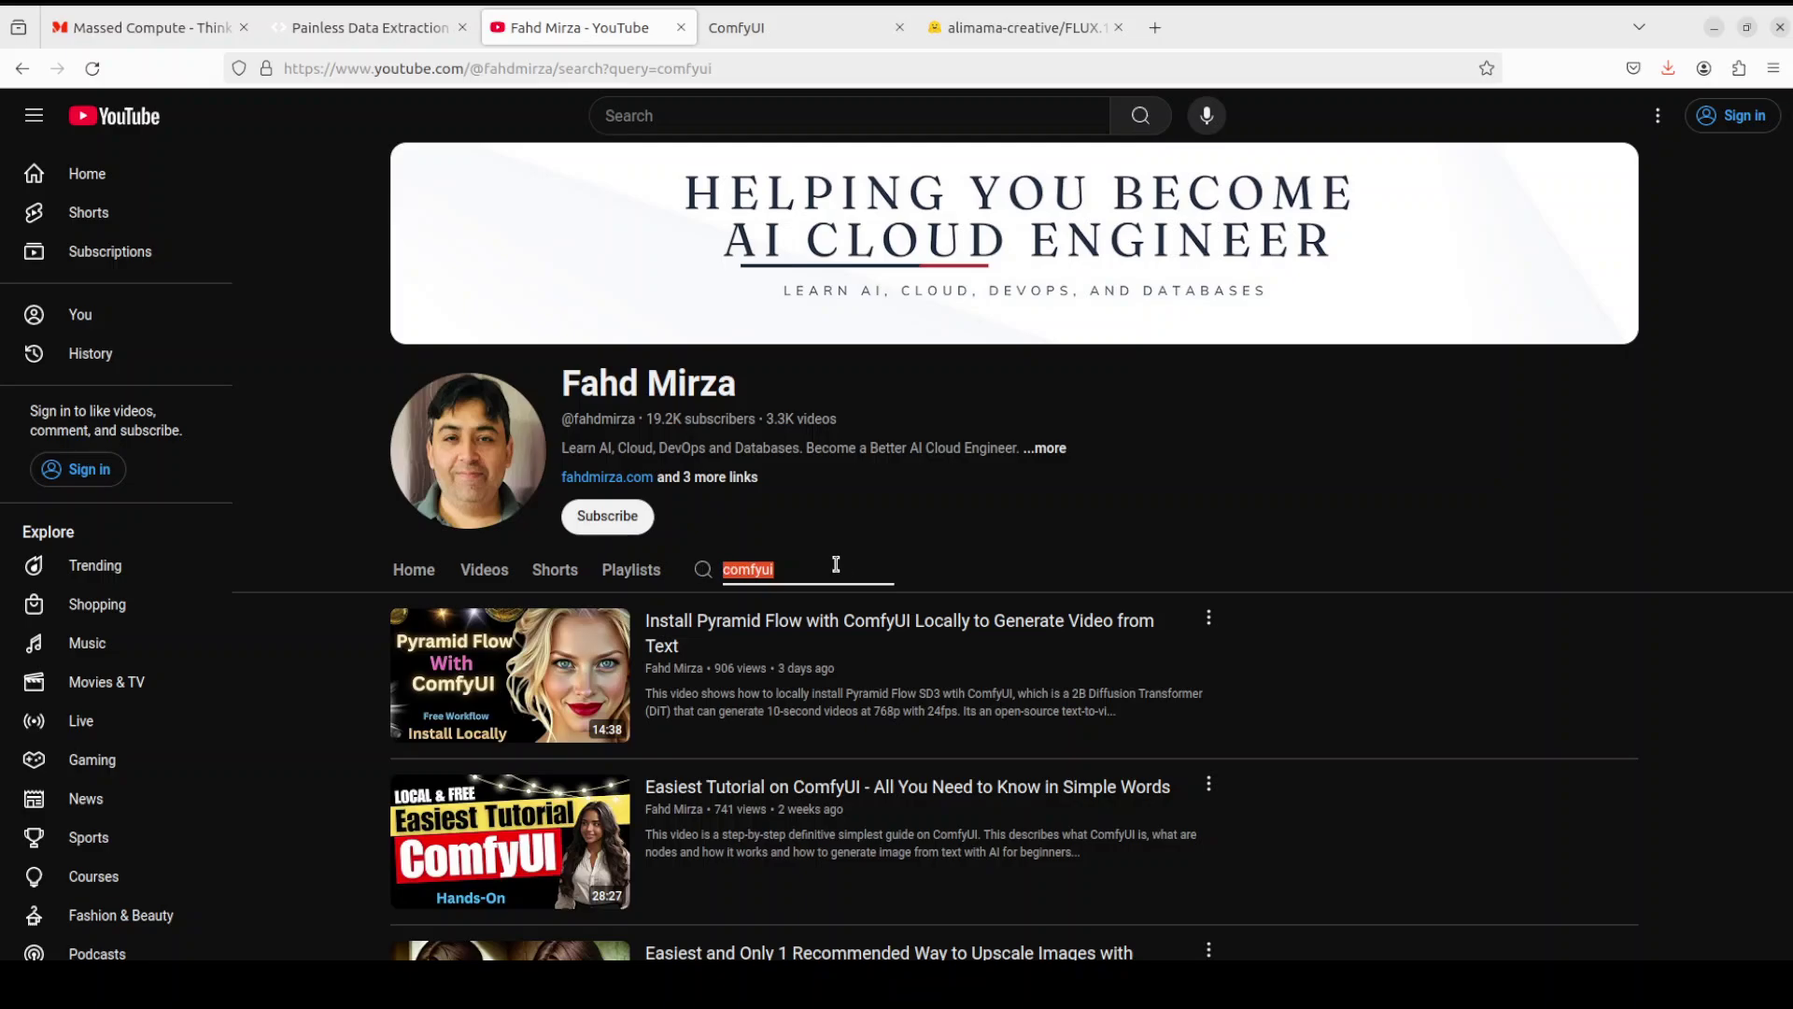
{"action": "type", "text": "flux.1"}
{"action": "key", "text": "Return"}
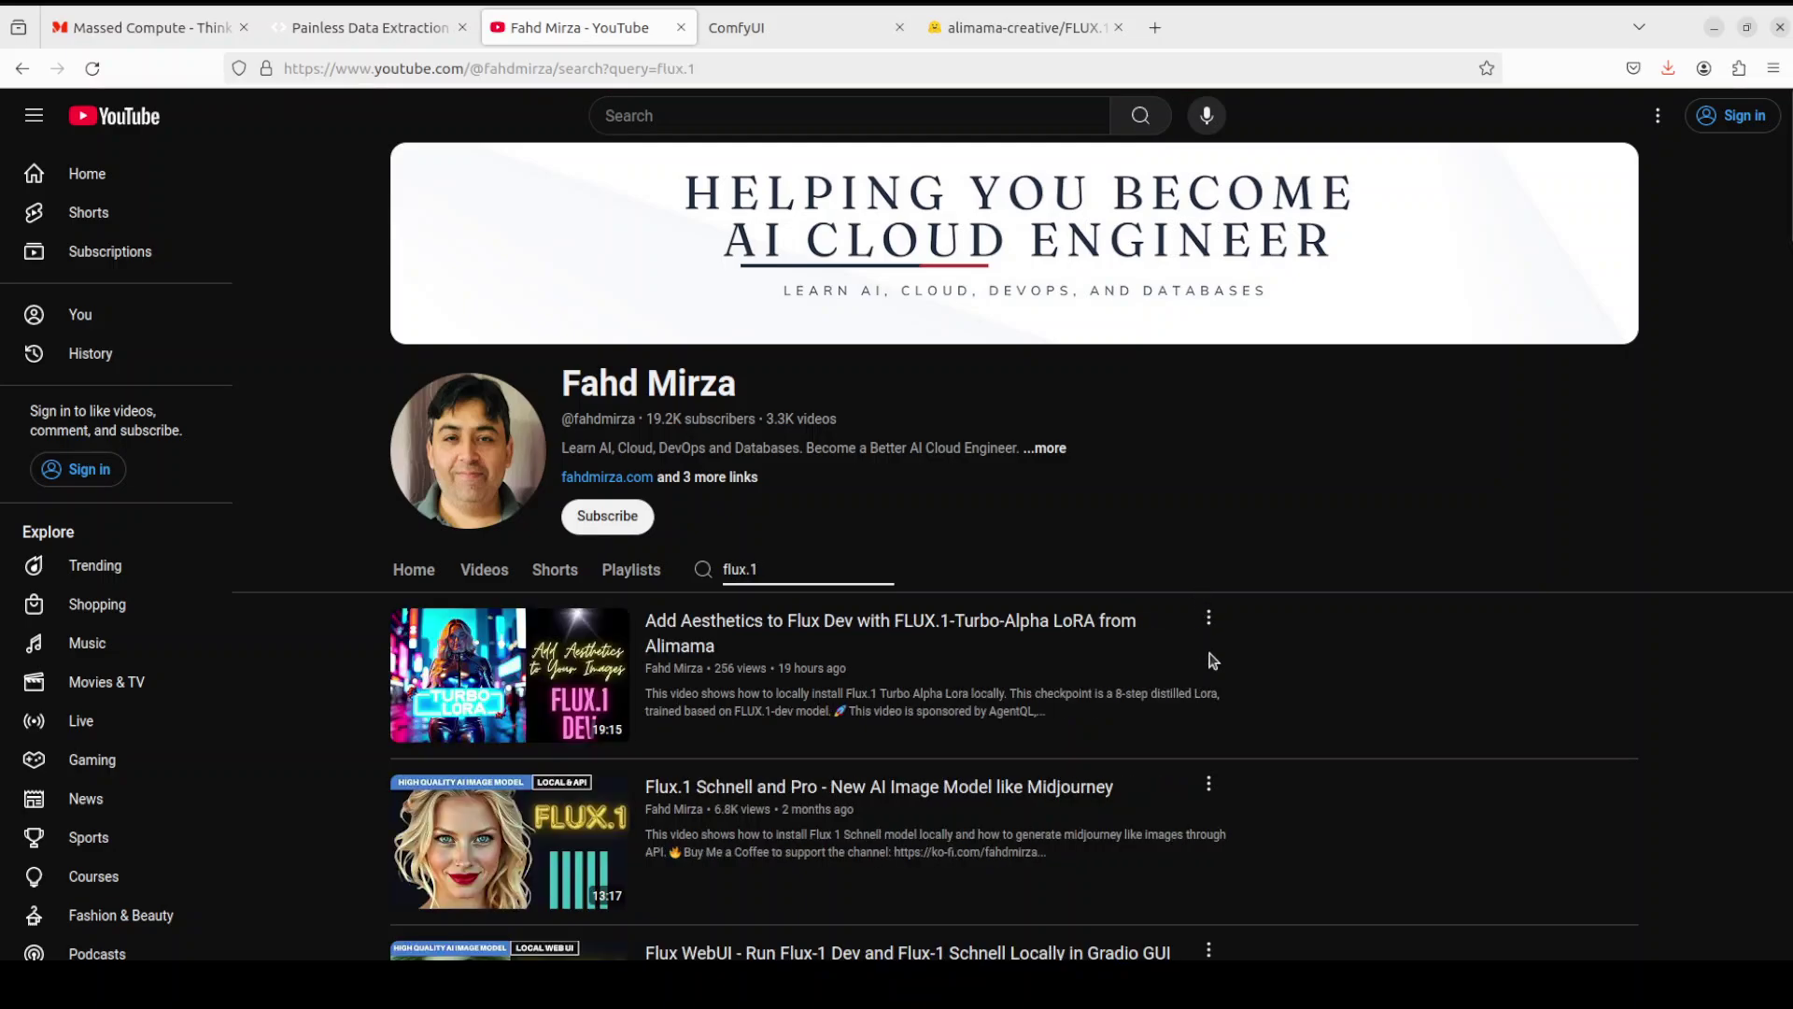
{"action": "mouse_move", "coordinate": [733, 648]}
Switch to ComfyUI and add a CLIP Text Encode (Prompt) node to the upper-left area of the empty canvas
{"action": "left_click", "coordinate": [766, 29]}
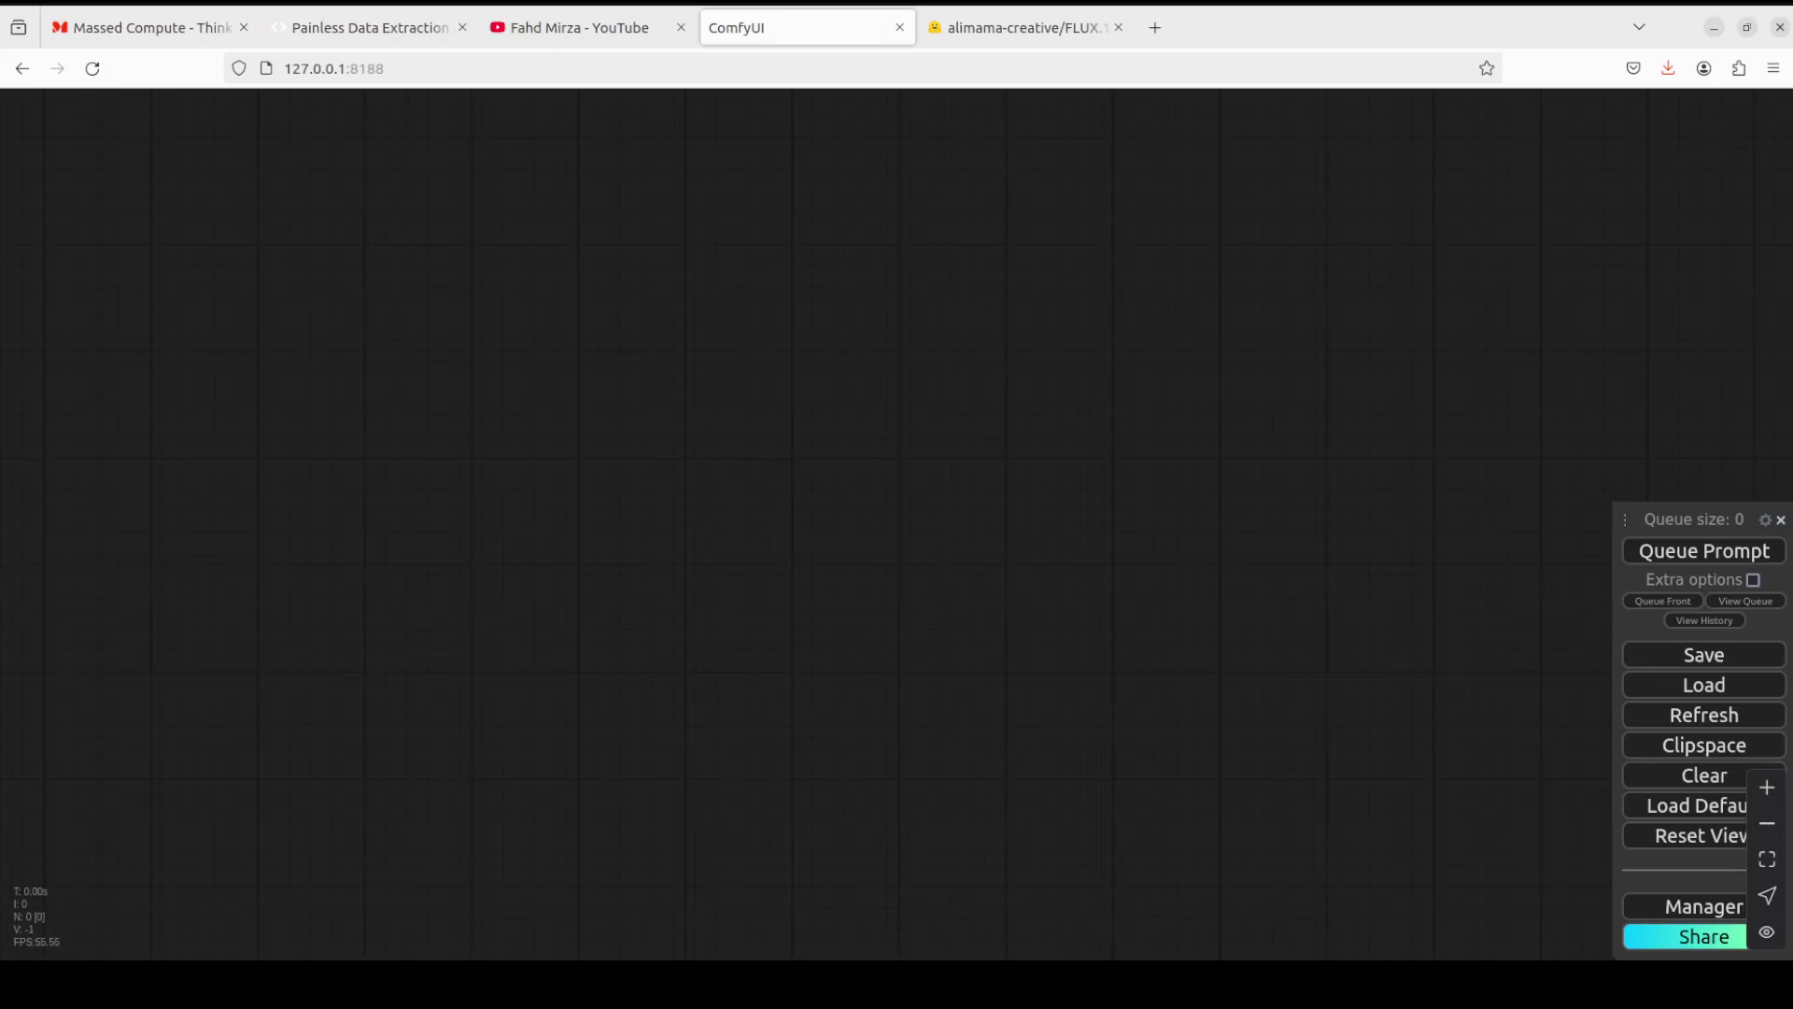
{"action": "double_click", "coordinate": [65, 166]}
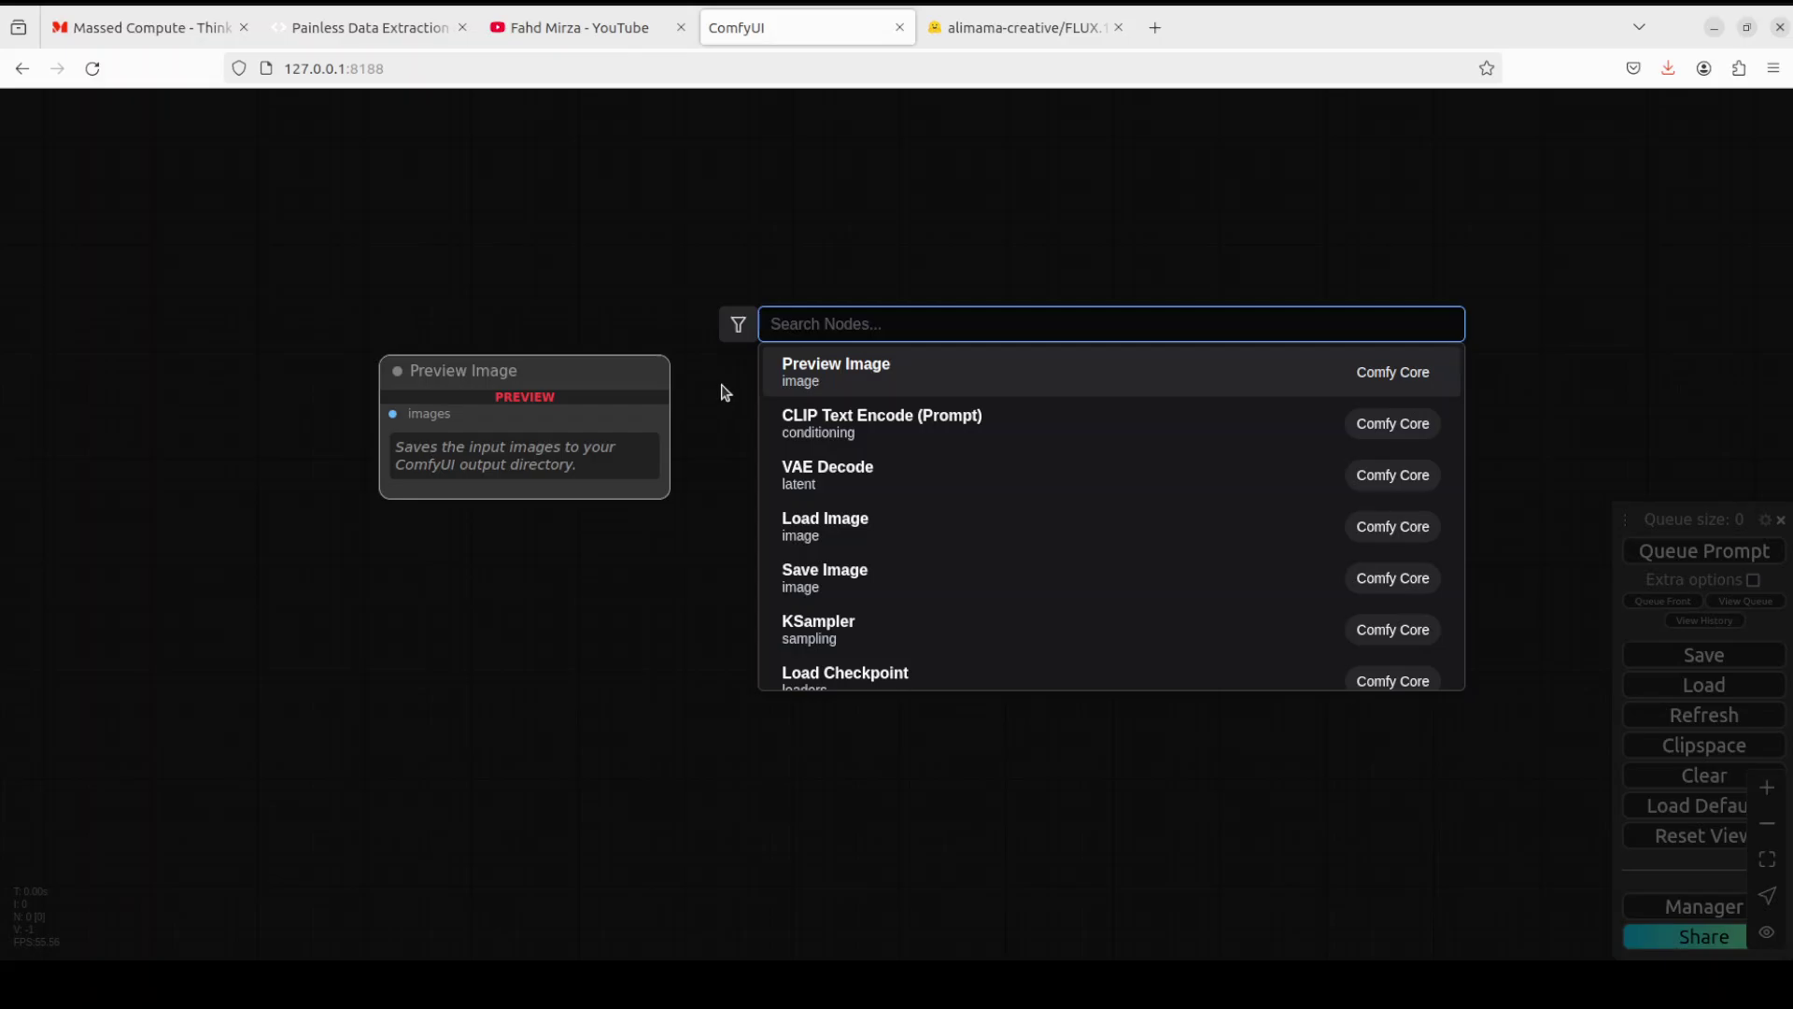
{"action": "left_click", "coordinate": [985, 439]}
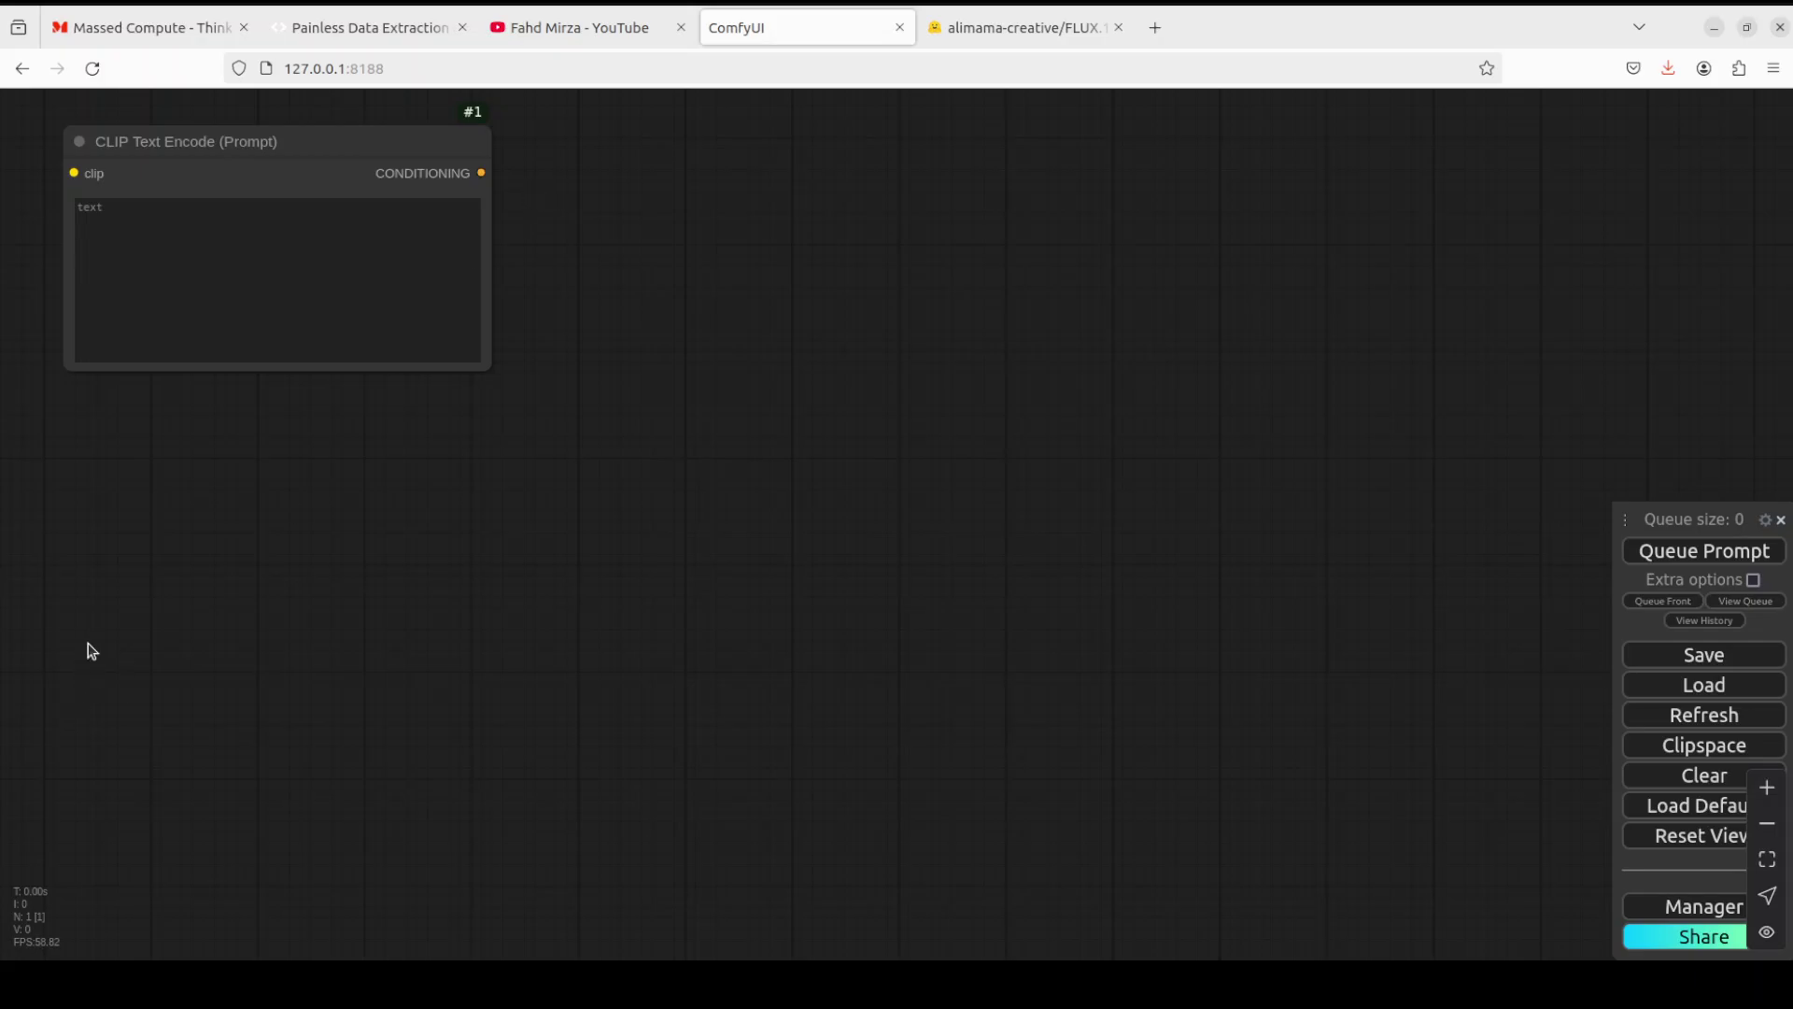
Add a DualCLIPLoader node and place it just below the CLIP Text Encode node
{"action": "double_click", "coordinate": [138, 431]}
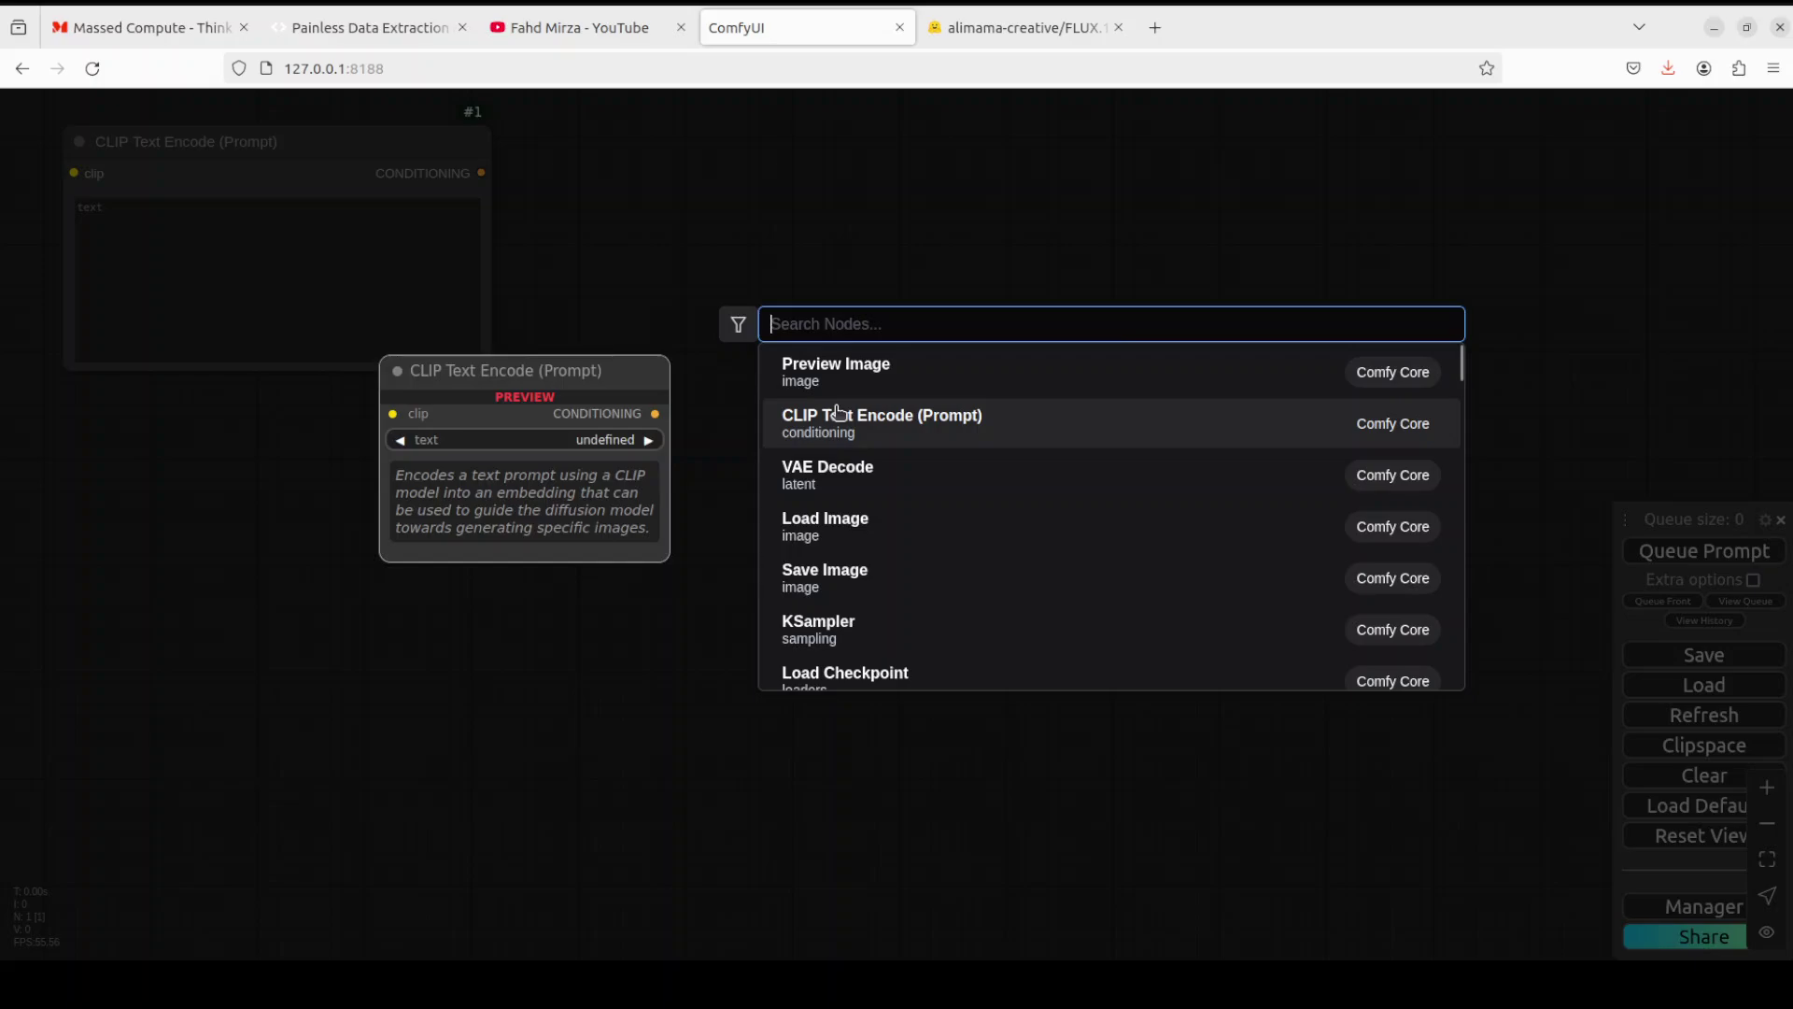
{"action": "type", "text": "clip"}
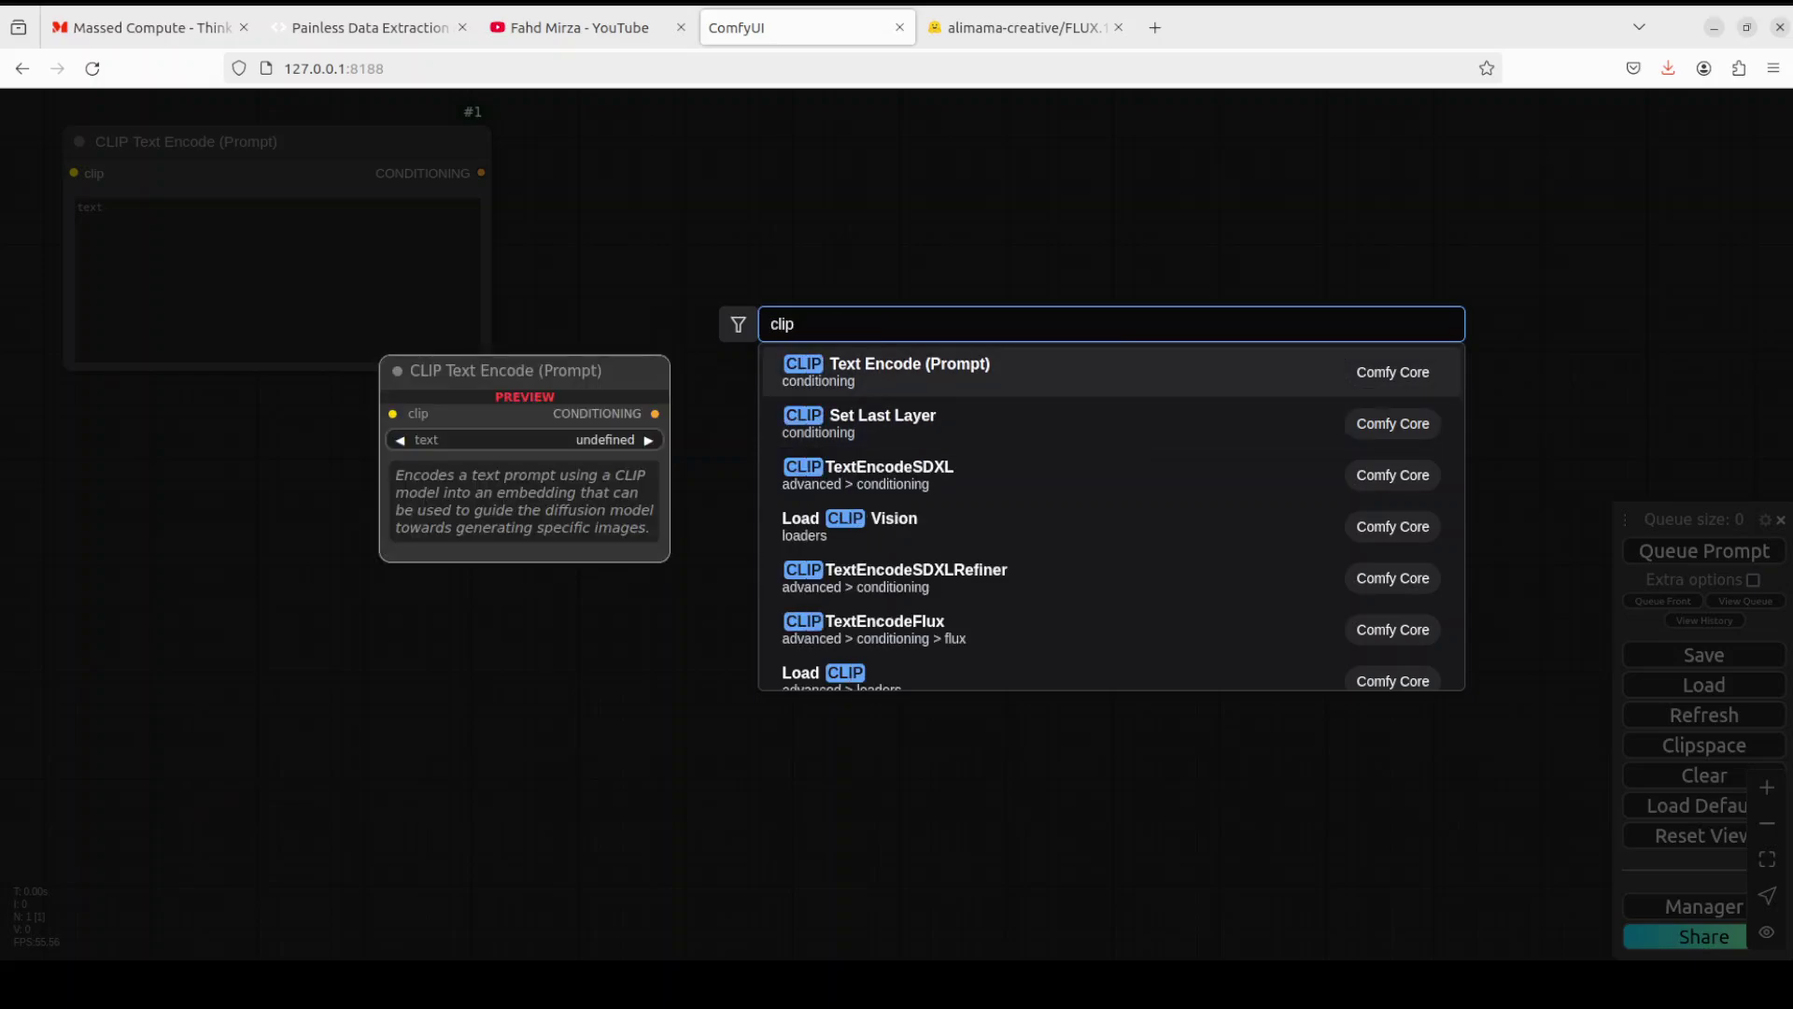
{"action": "key", "text": "BackSpace"}
{"action": "key", "text": "BackSpace"}
{"action": "key", "text": "BackSpace"}
{"action": "key", "text": "BackSpace"}
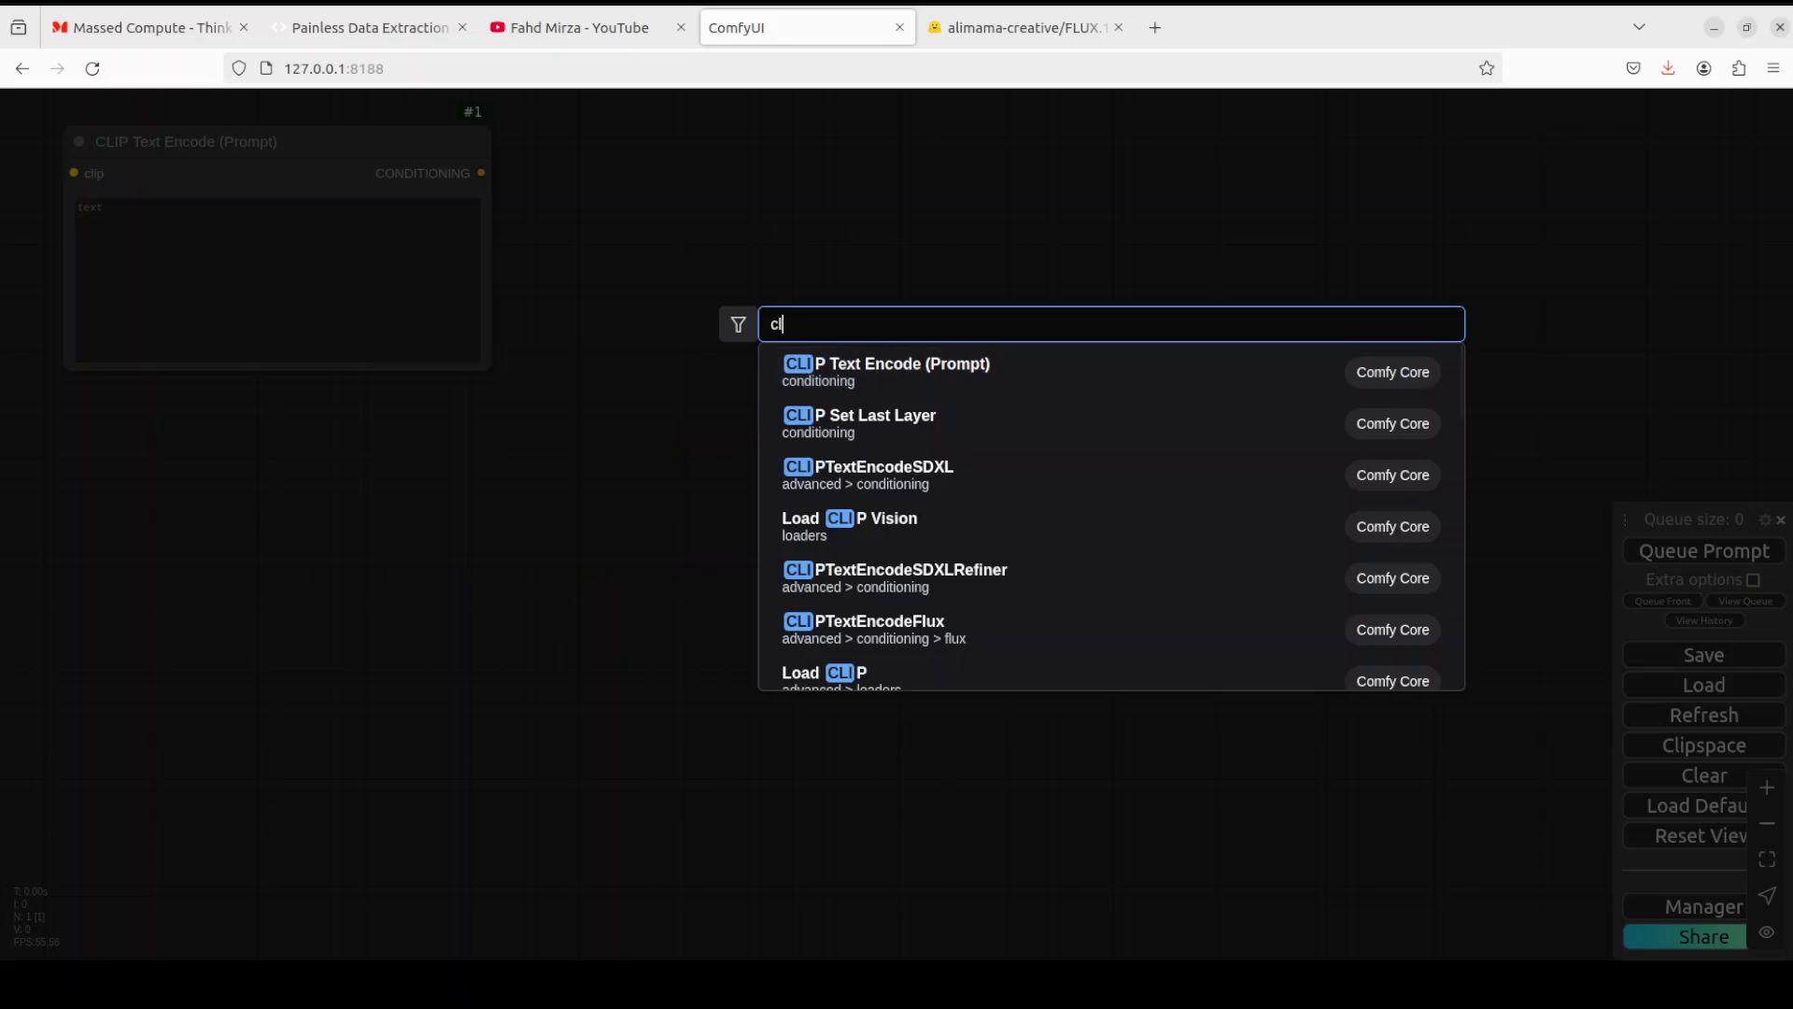
{"action": "type", "text": "dualclip"}
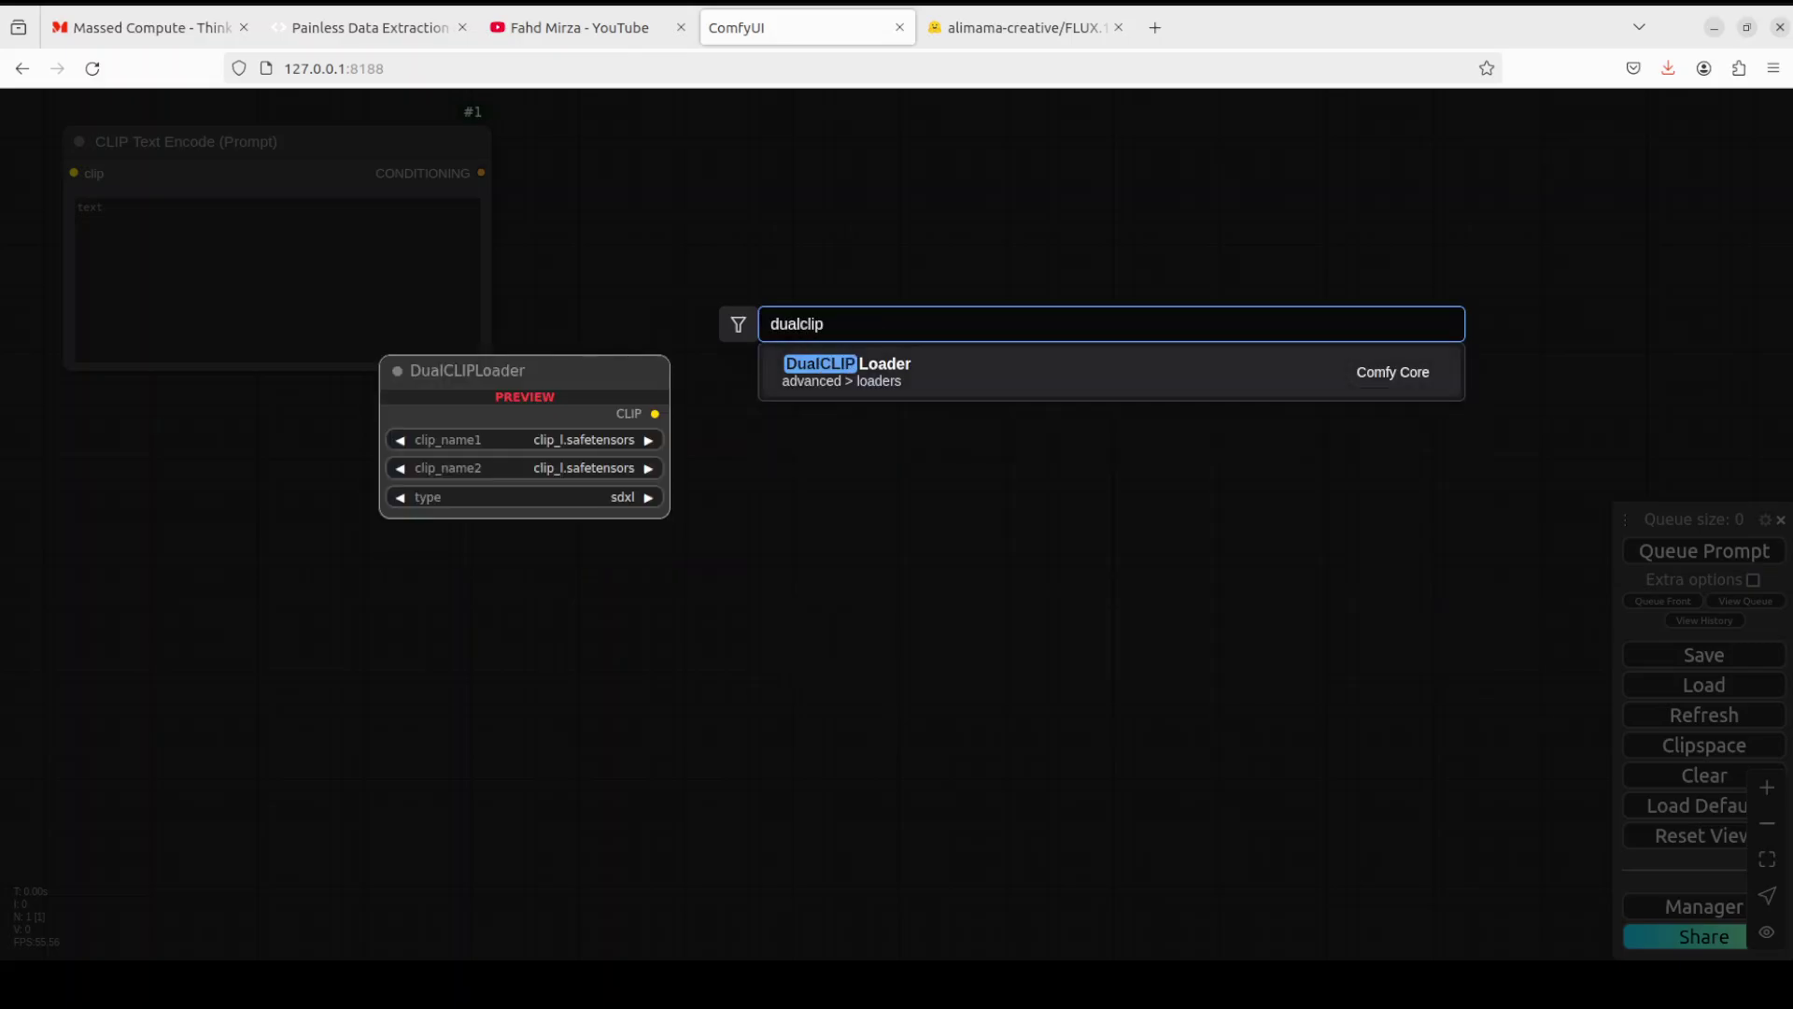
{"action": "left_click", "coordinate": [954, 381]}
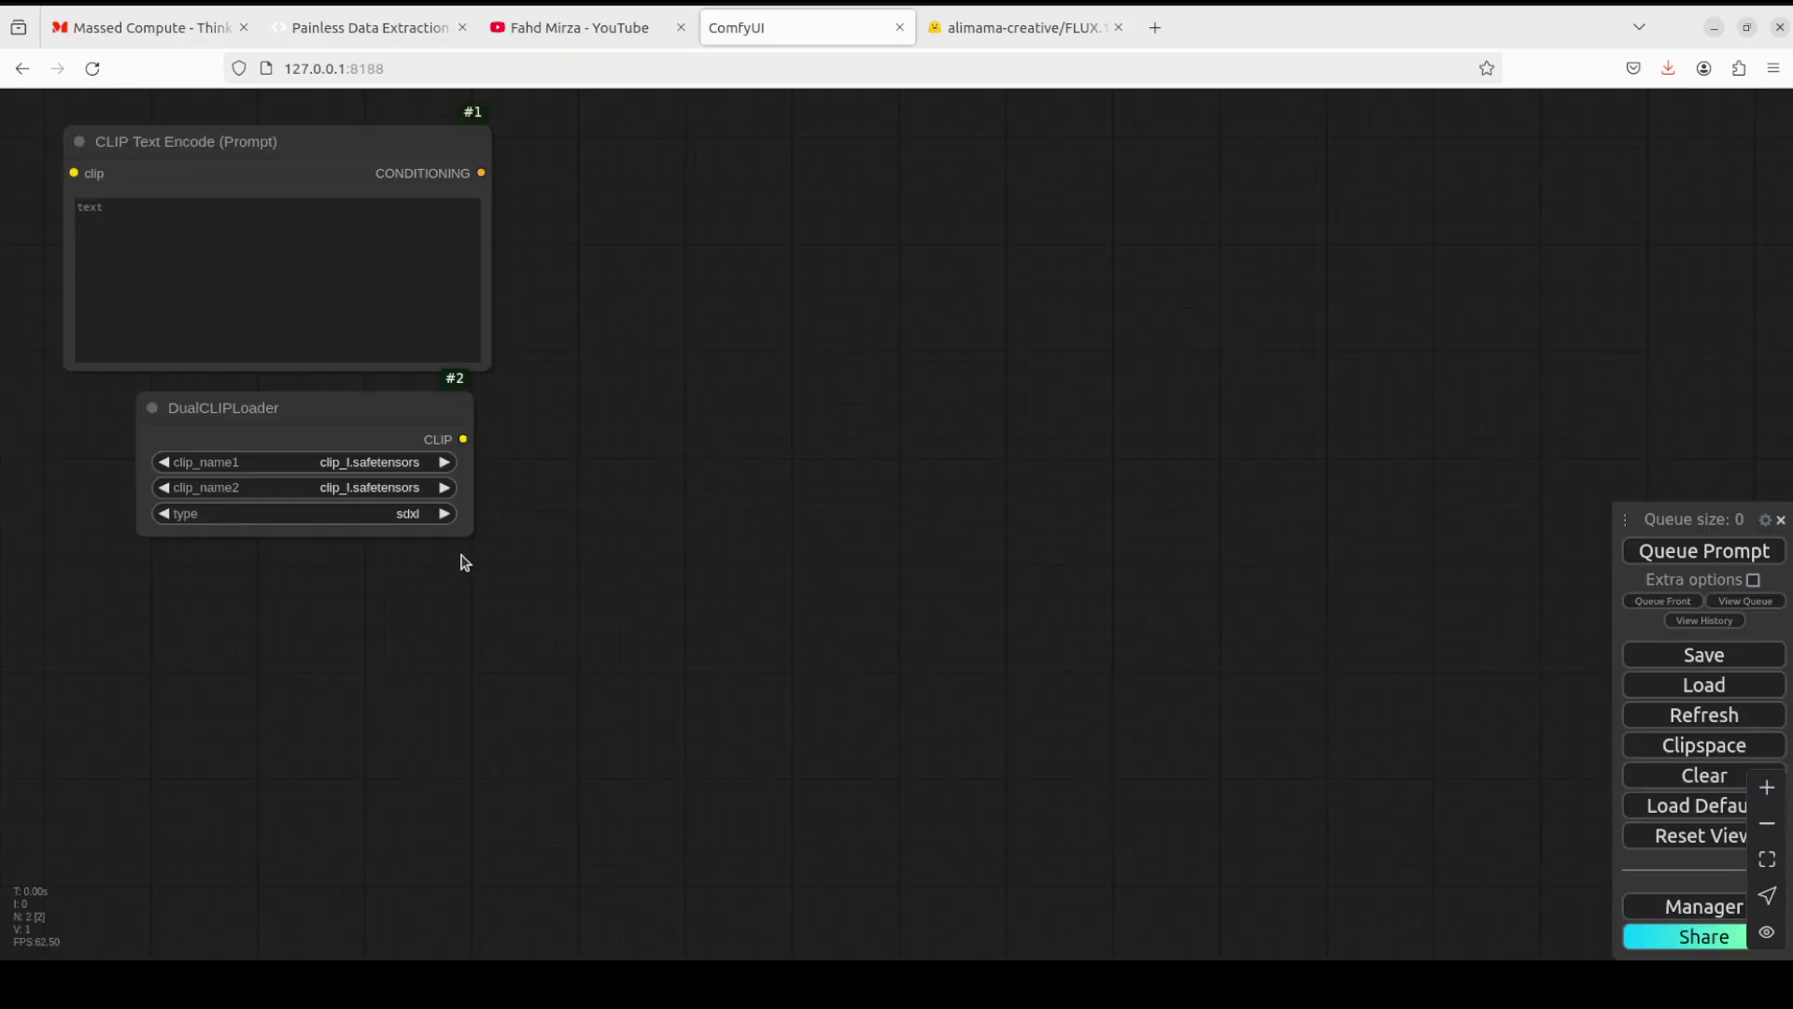
{"action": "left_click_drag", "start_coordinate": [320, 424], "coordinate": [292, 455]}
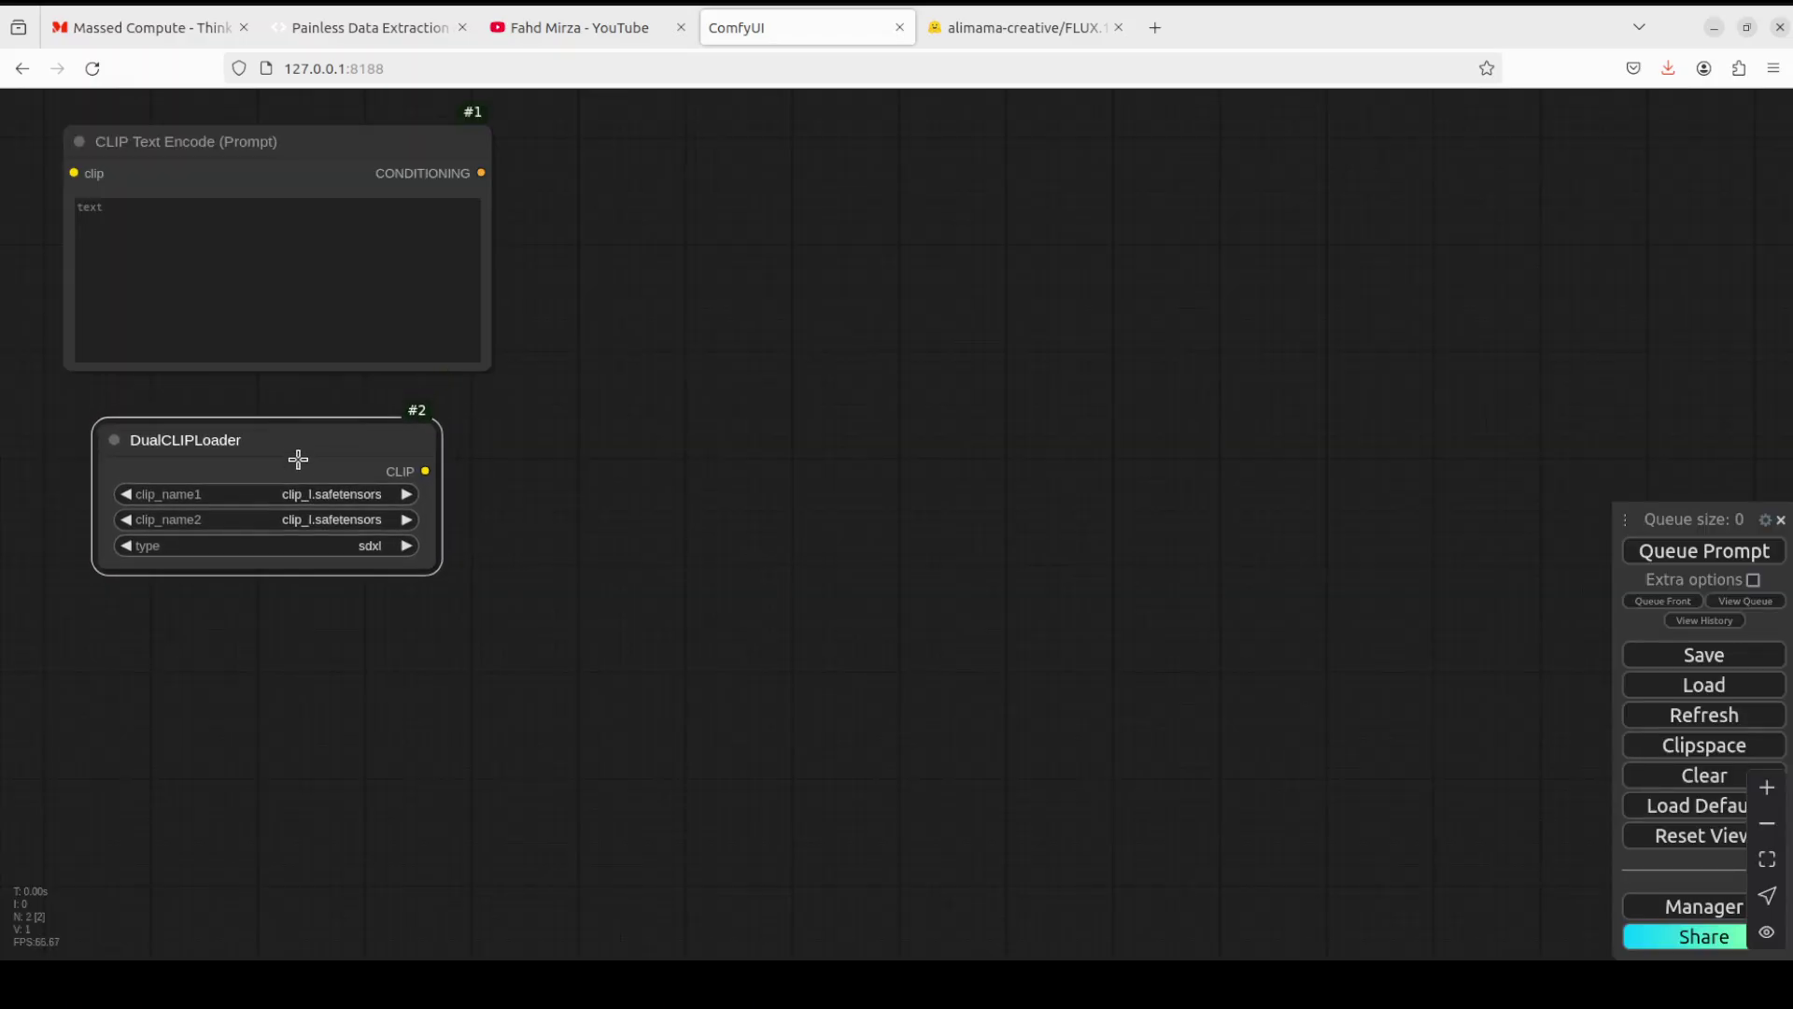
Set the DualCLIPLoader's clip_name1 to t5xxl_fp16.safetensors and its type to flux
{"action": "left_click", "coordinate": [297, 492]}
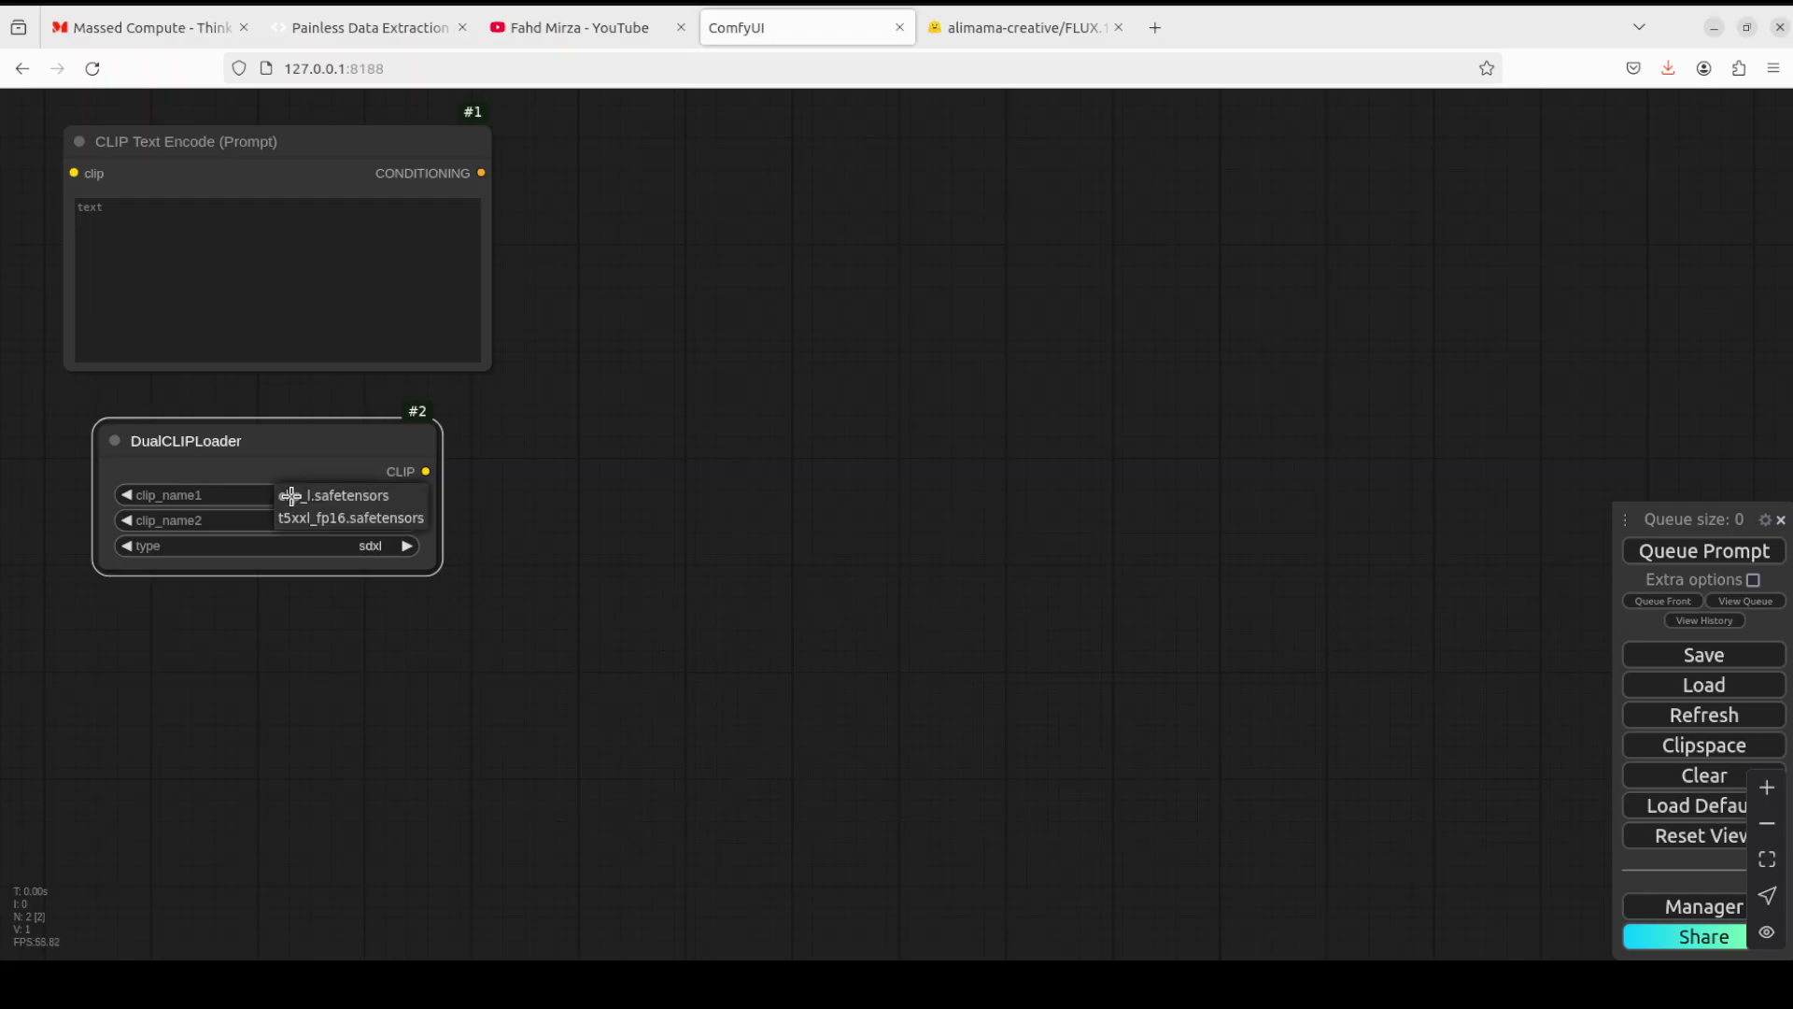
{"action": "left_click", "coordinate": [322, 516]}
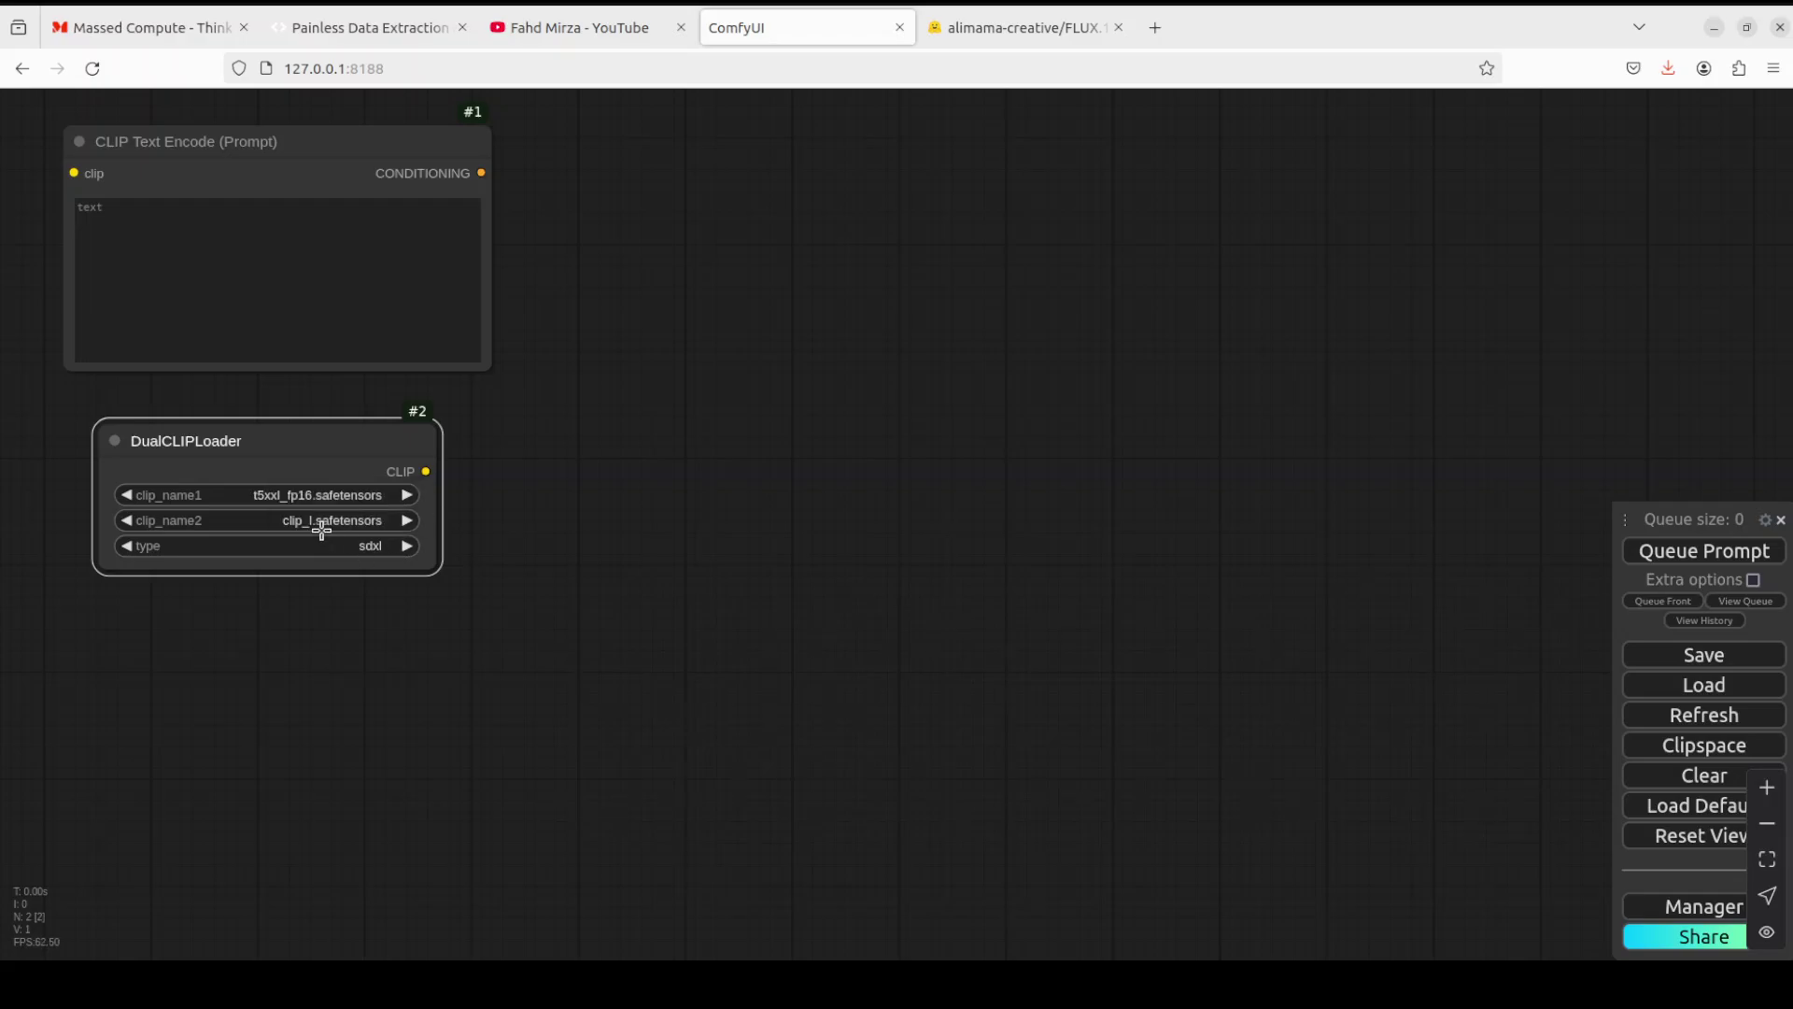
{"action": "left_click", "coordinate": [368, 546]}
Add an Anything Everywhere node beside the DualCLIPLoader and connect the loader's CLIP output to its anything input
{"action": "left_click", "coordinate": [502, 493]}
{"action": "double_click", "coordinate": [502, 492]}
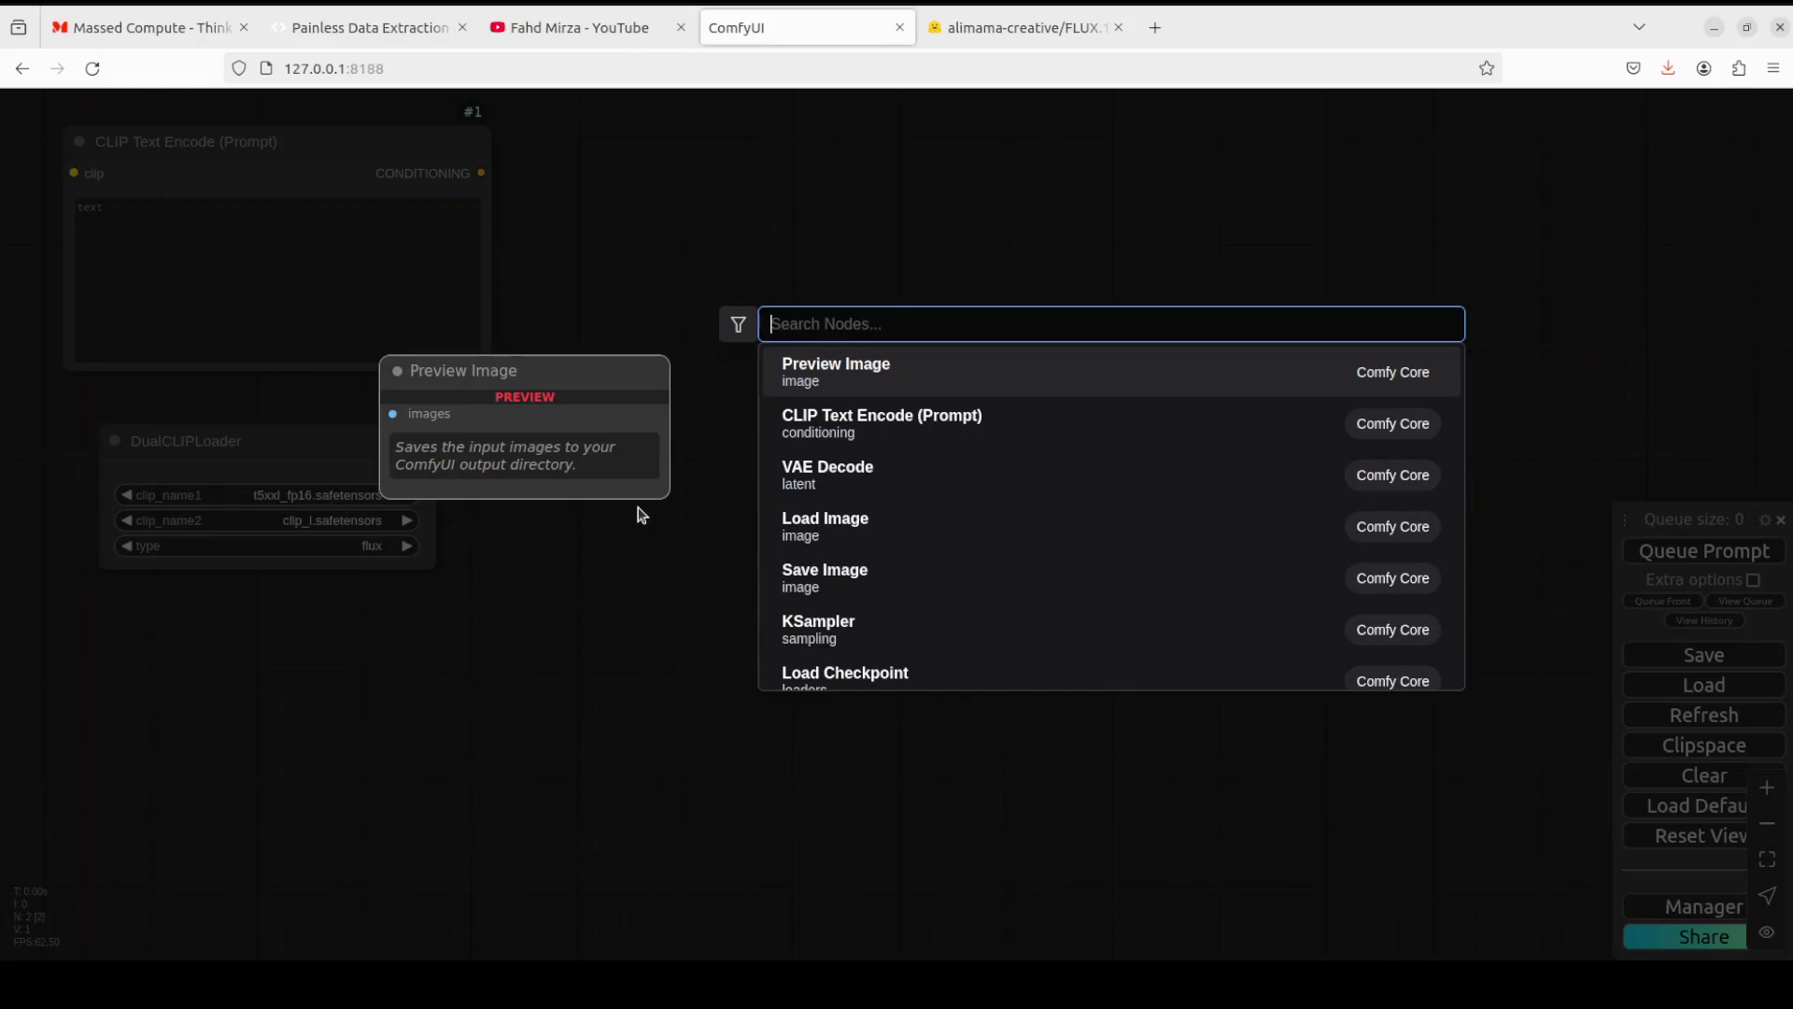
{"action": "type", "text": "anything"}
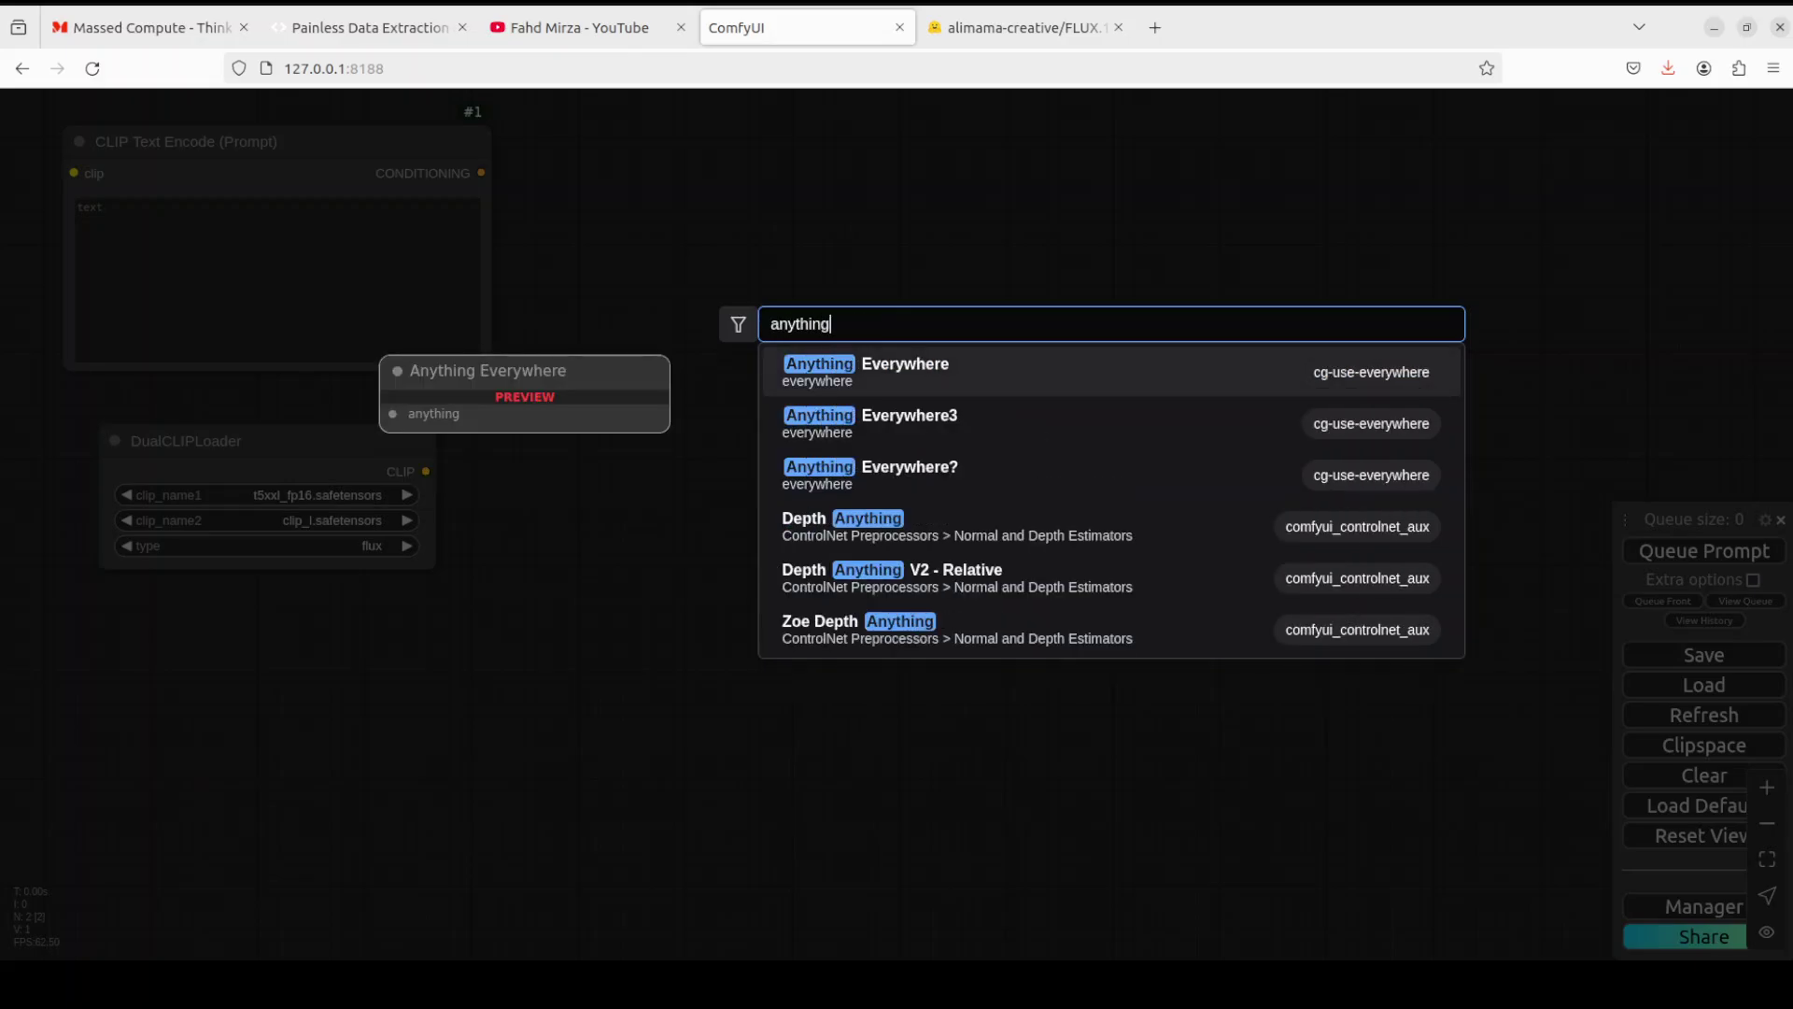
{"action": "type", "text": "every"}
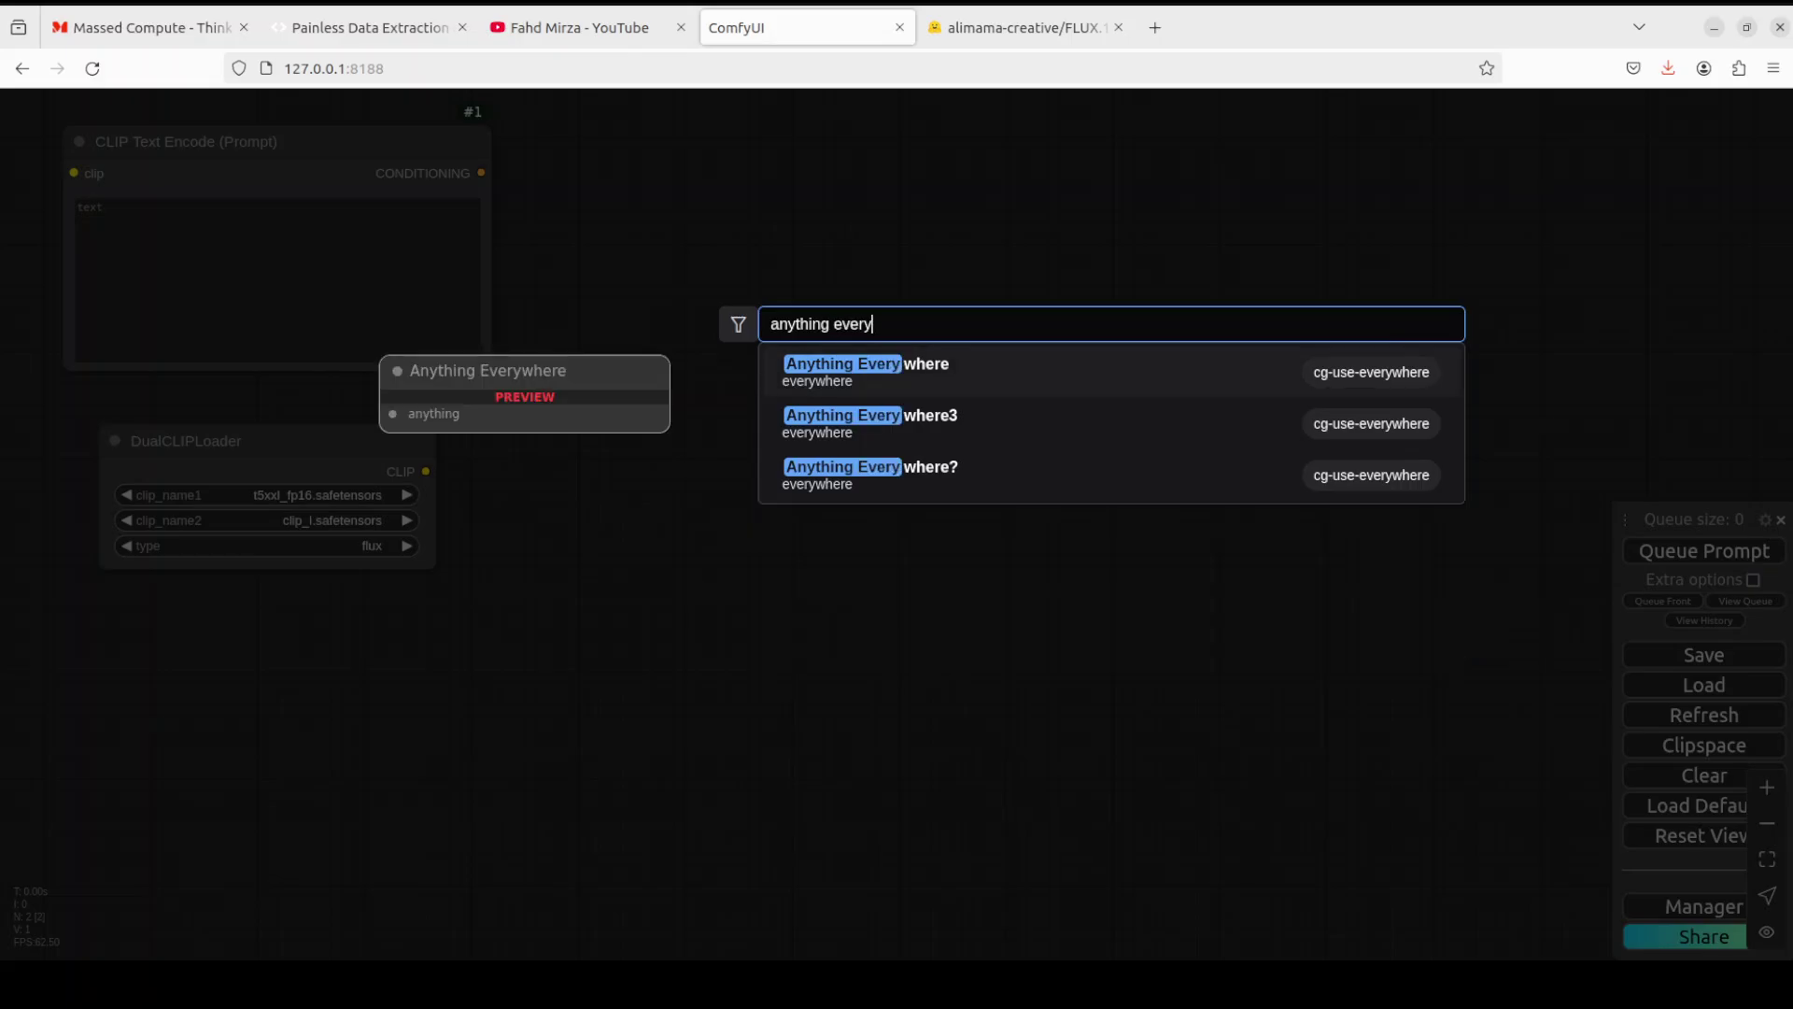
{"action": "left_click", "coordinate": [993, 378]}
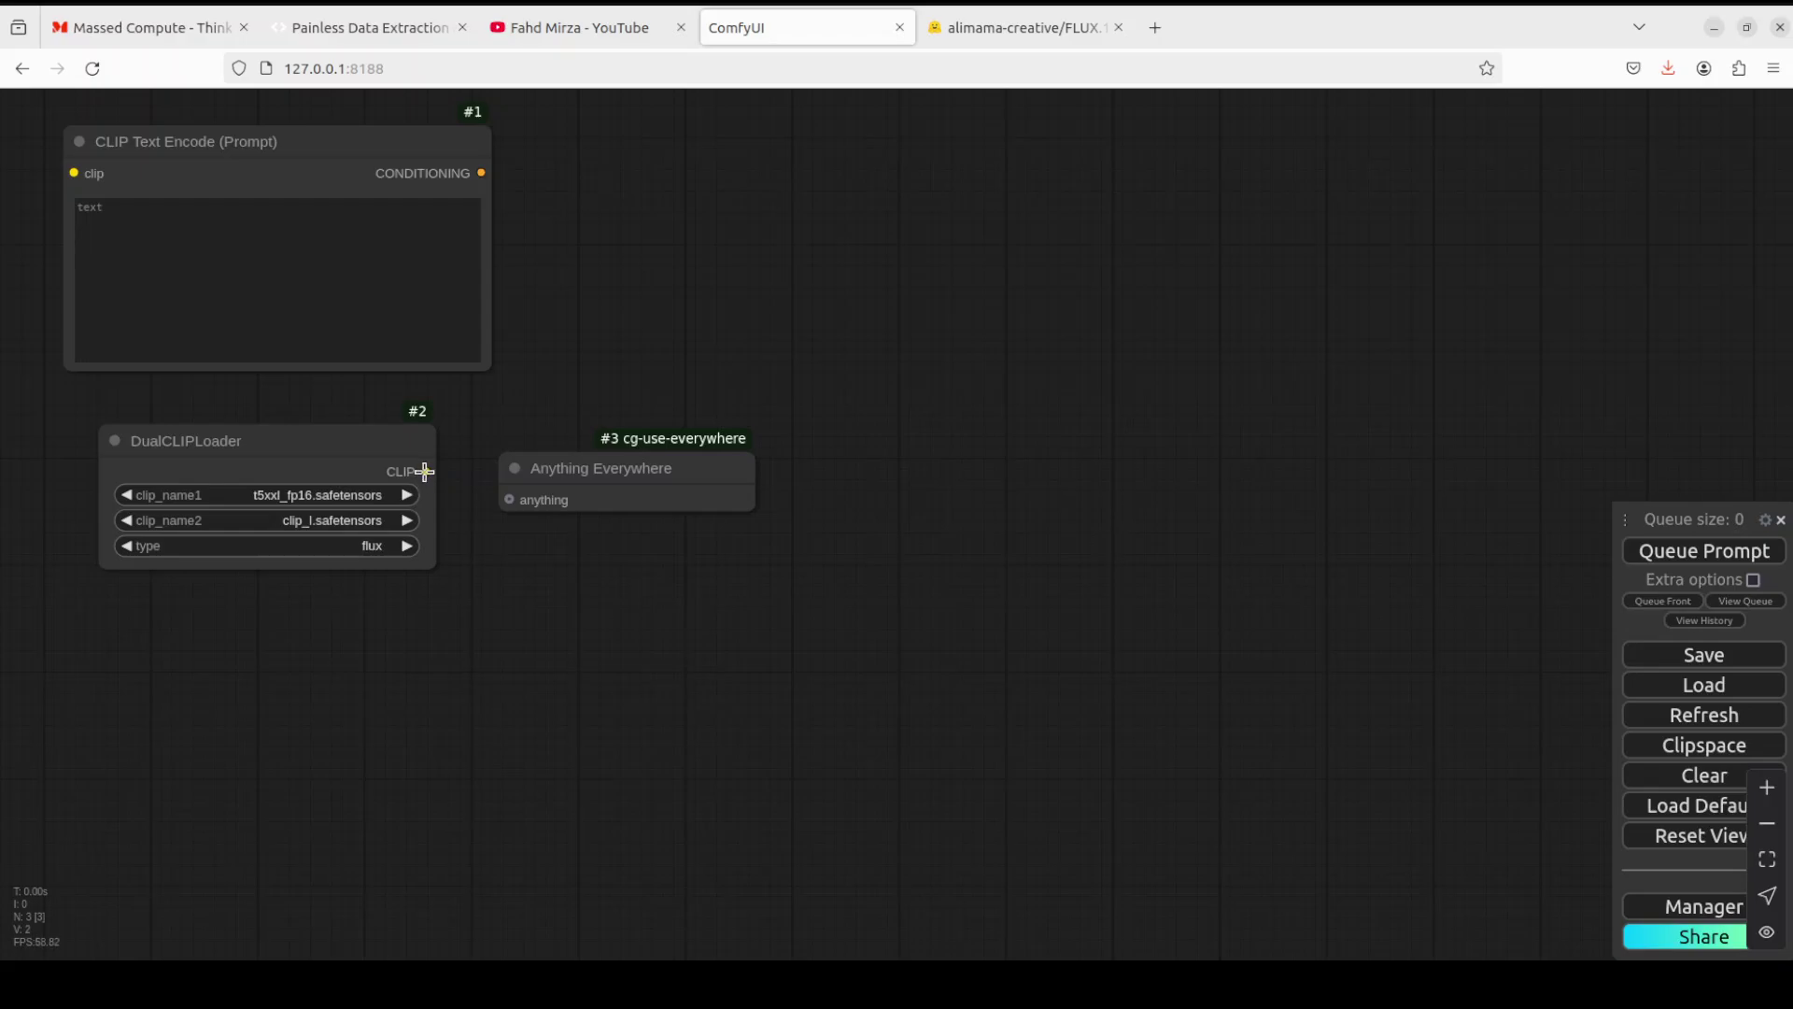
{"action": "left_click_drag", "start_coordinate": [425, 471], "coordinate": [510, 499]}
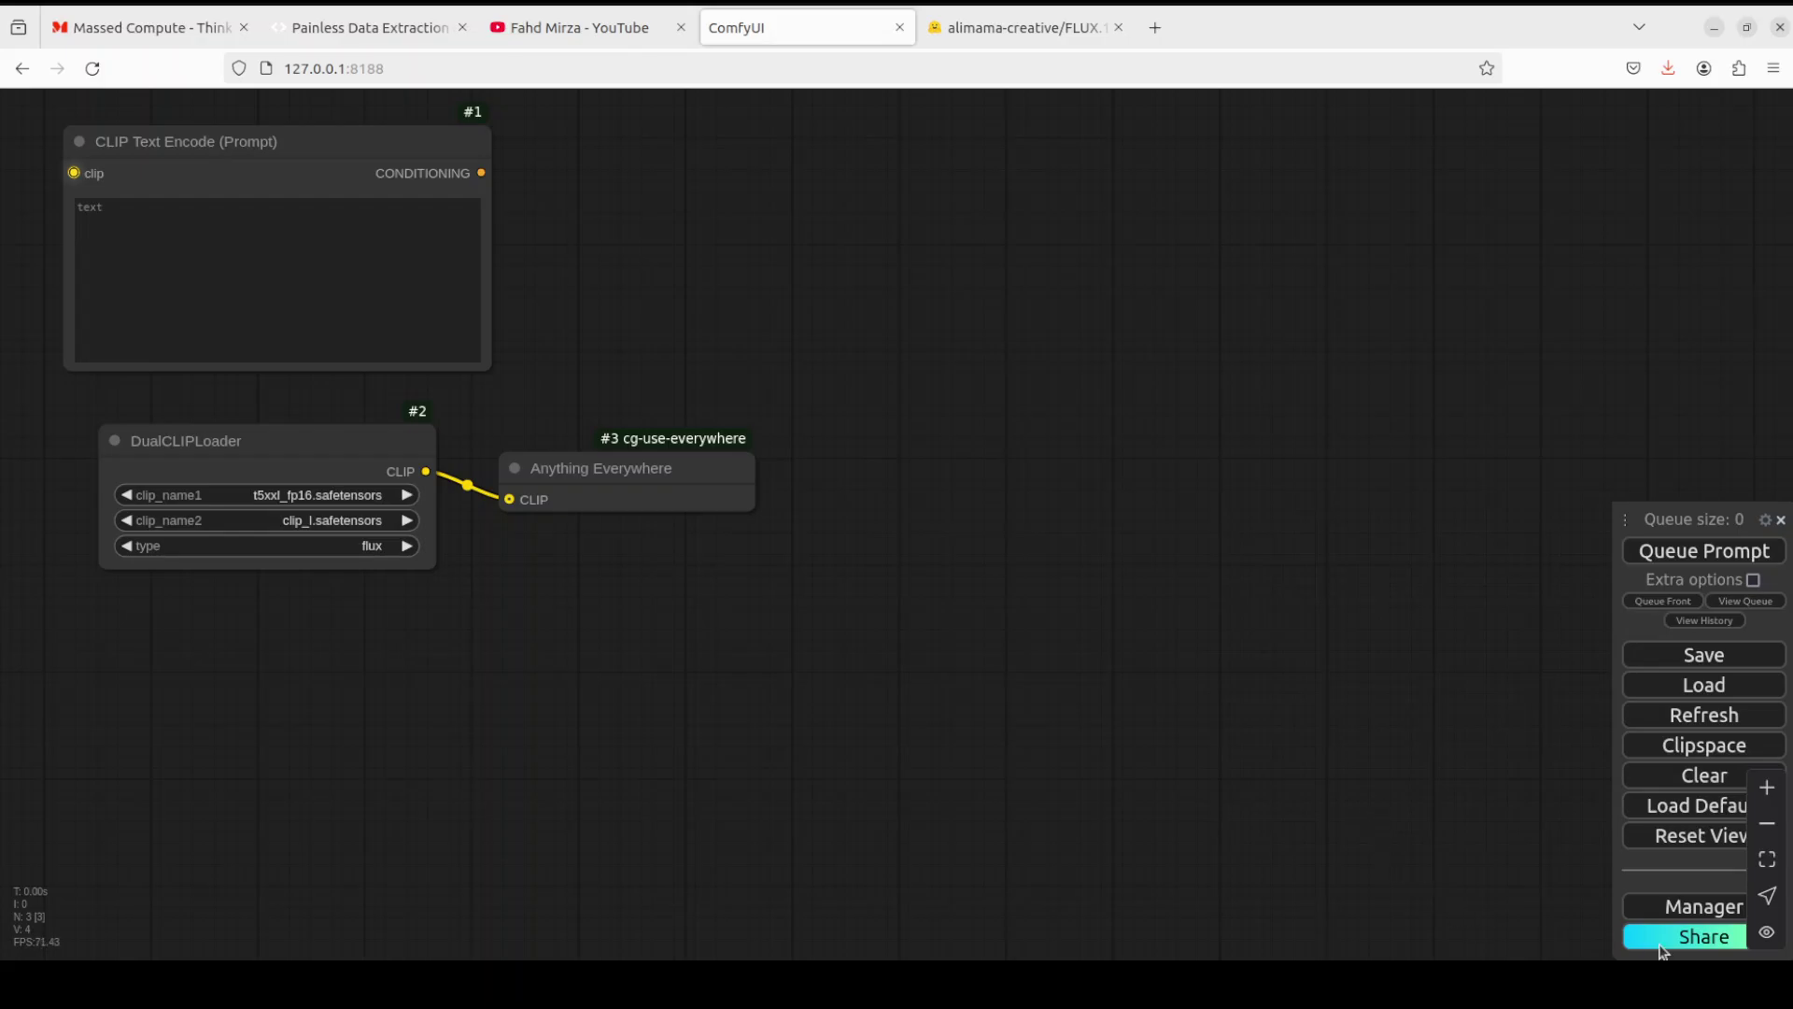
Open the Custom Nodes Manager and search it for "comfyui impact"
{"action": "left_click", "coordinate": [1689, 911]}
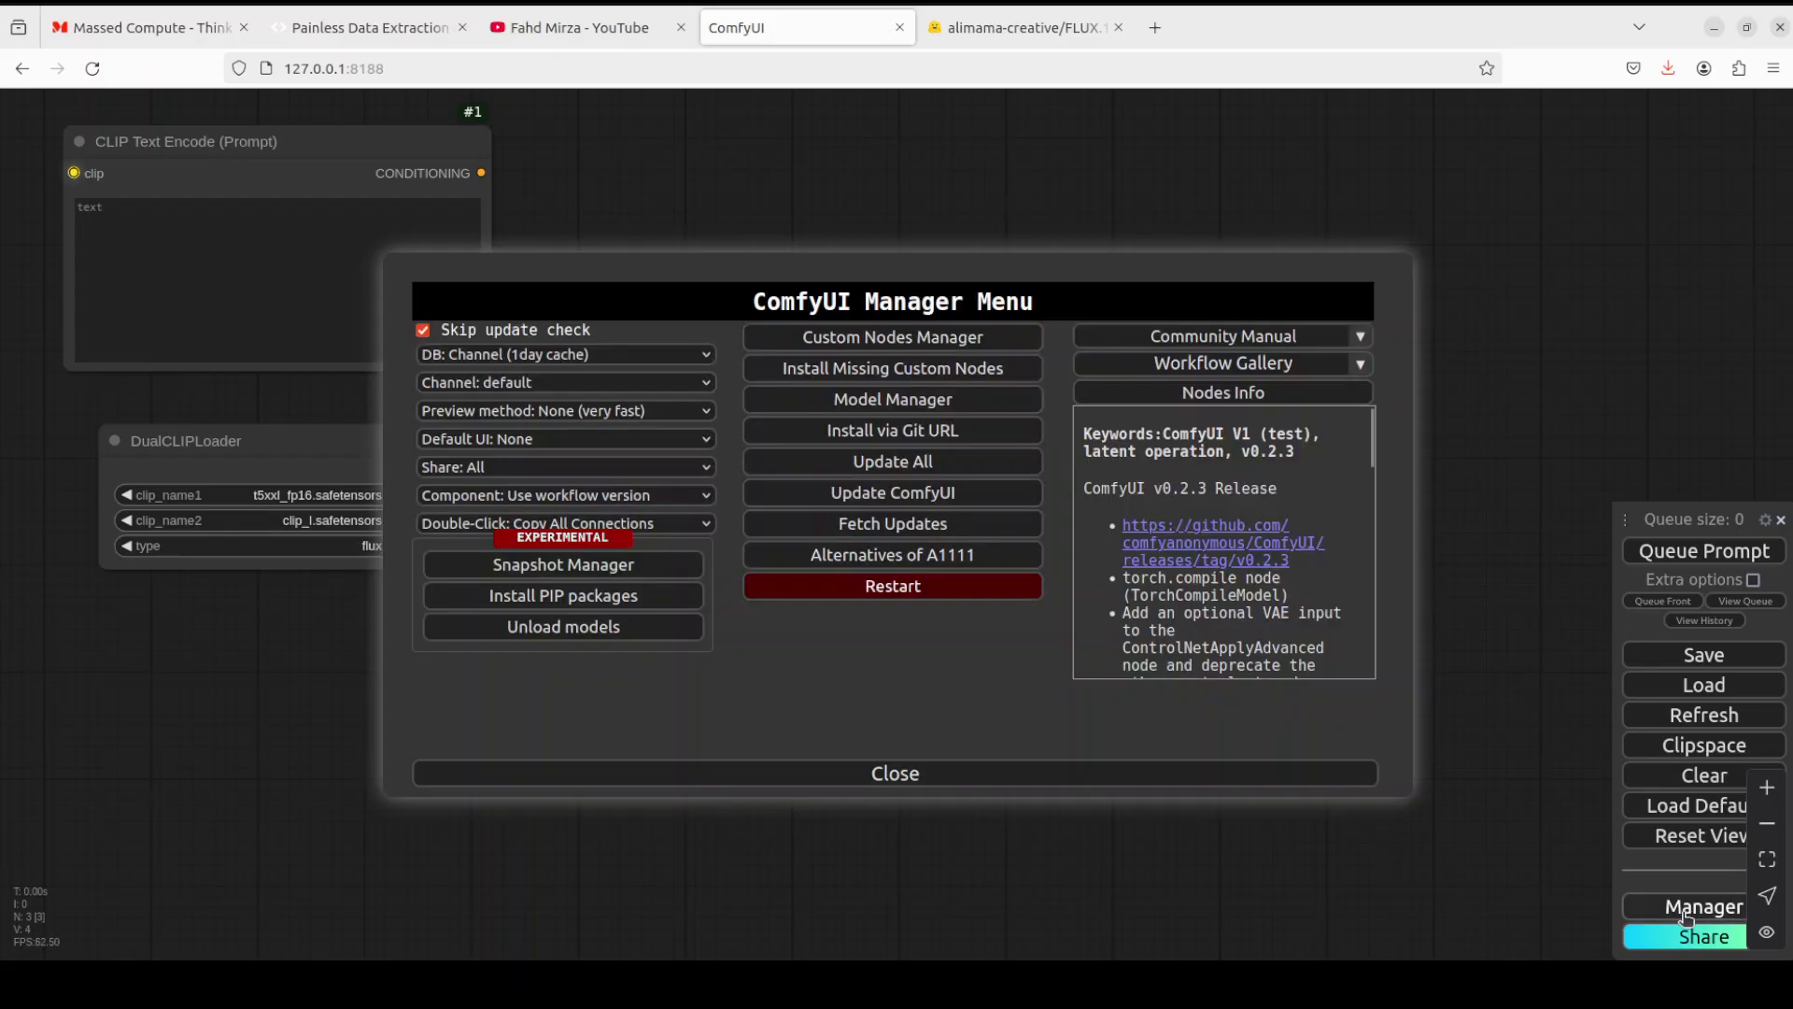
{"action": "left_click", "coordinate": [841, 338]}
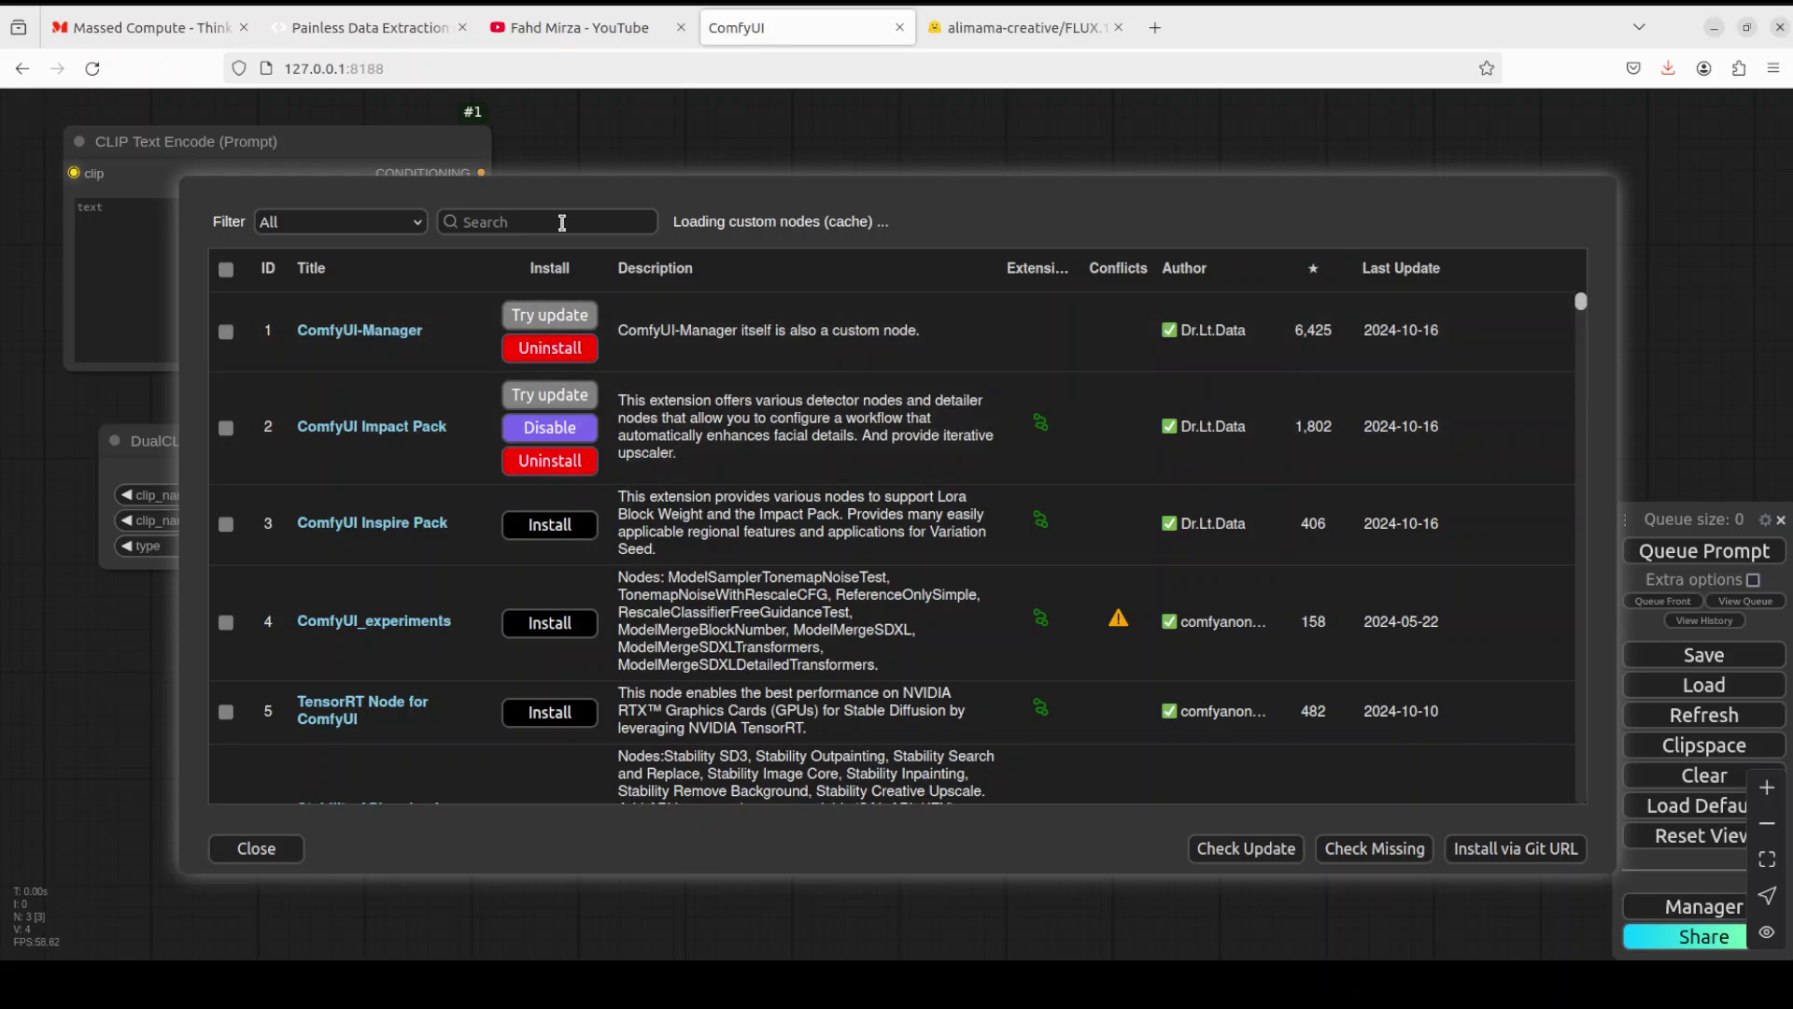
{"action": "left_click", "coordinate": [561, 222]}
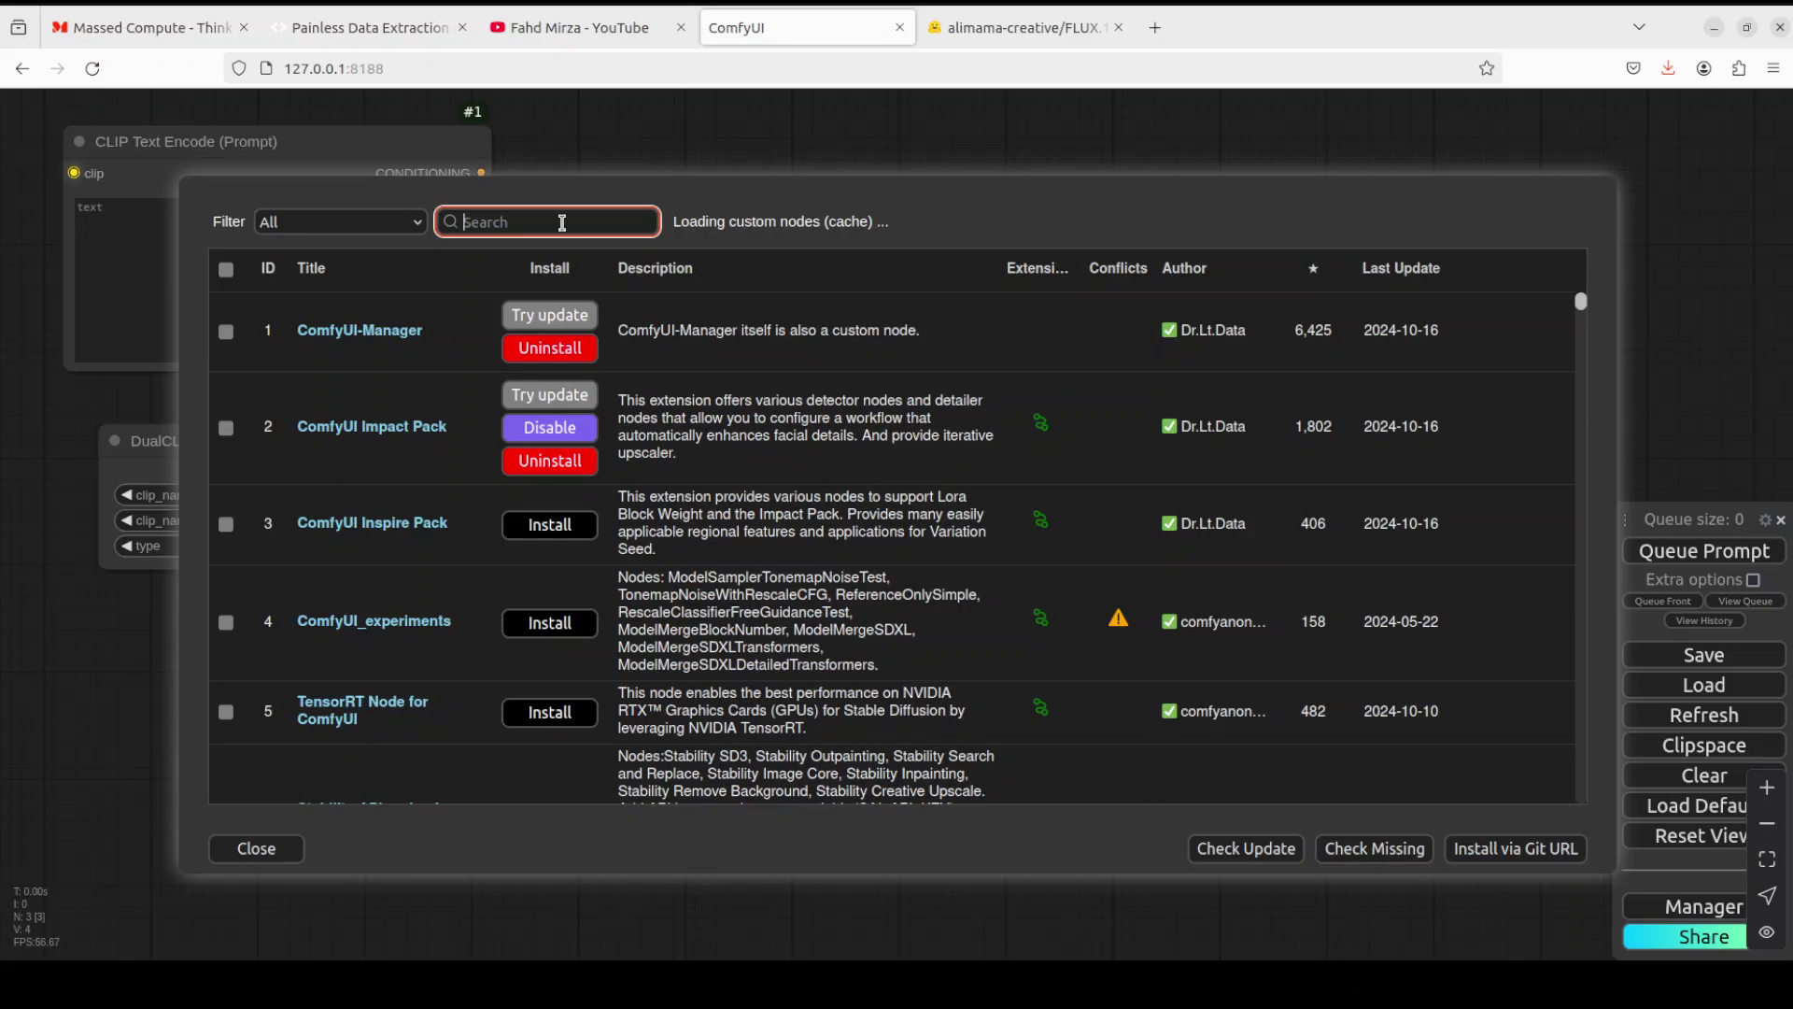
{"action": "type", "text": "comfyui"}
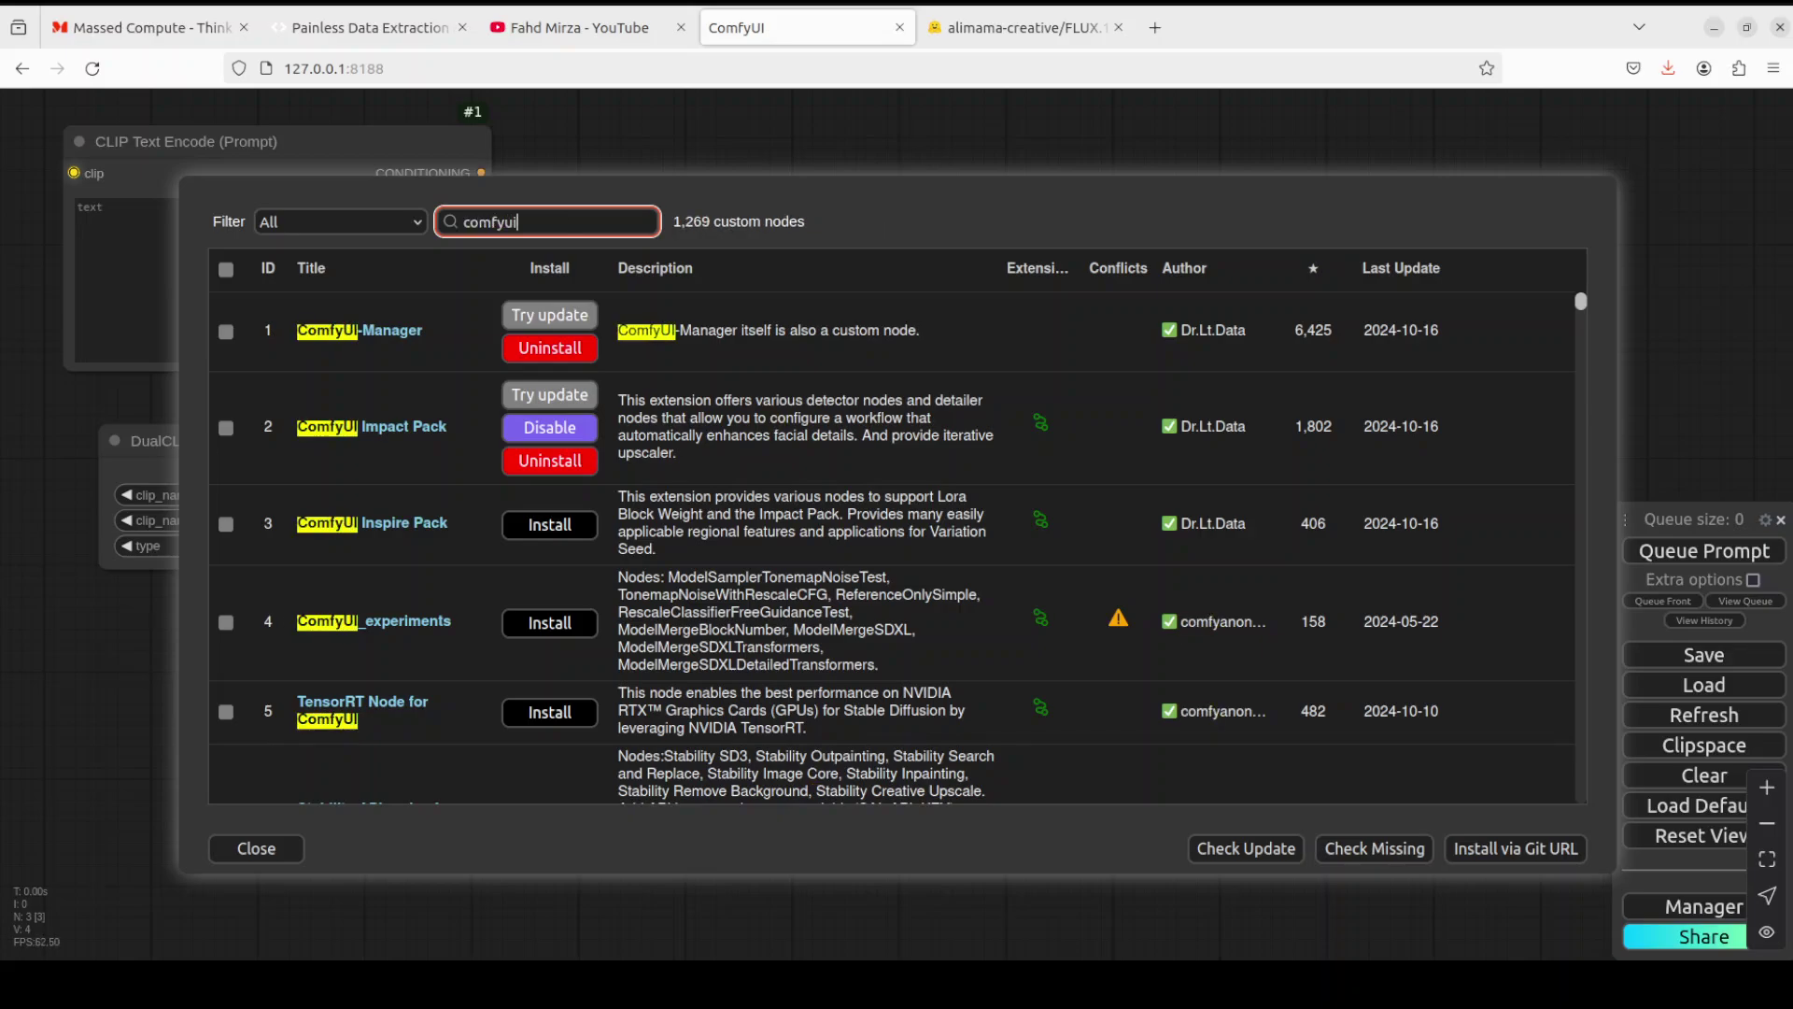
{"action": "type", "text": " impact"}
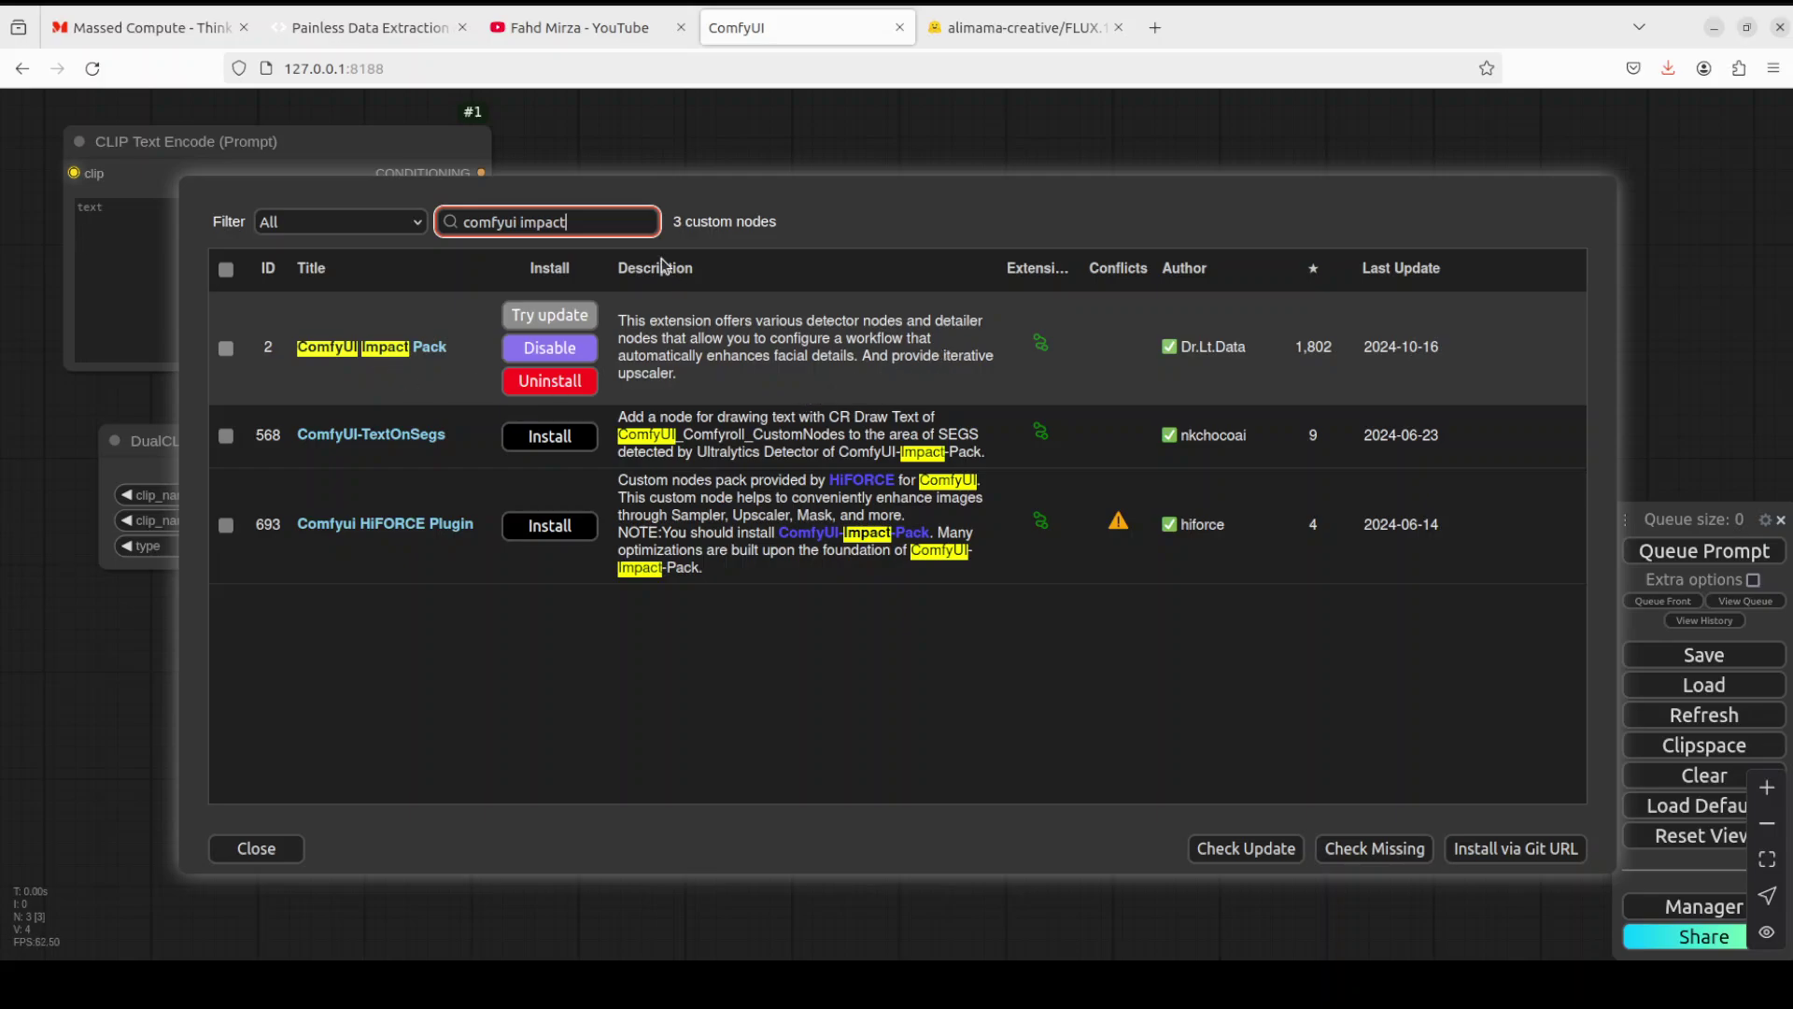
Search the custom nodes list for "use everywhere" instead
{"action": "triple_click", "coordinate": [488, 222]}
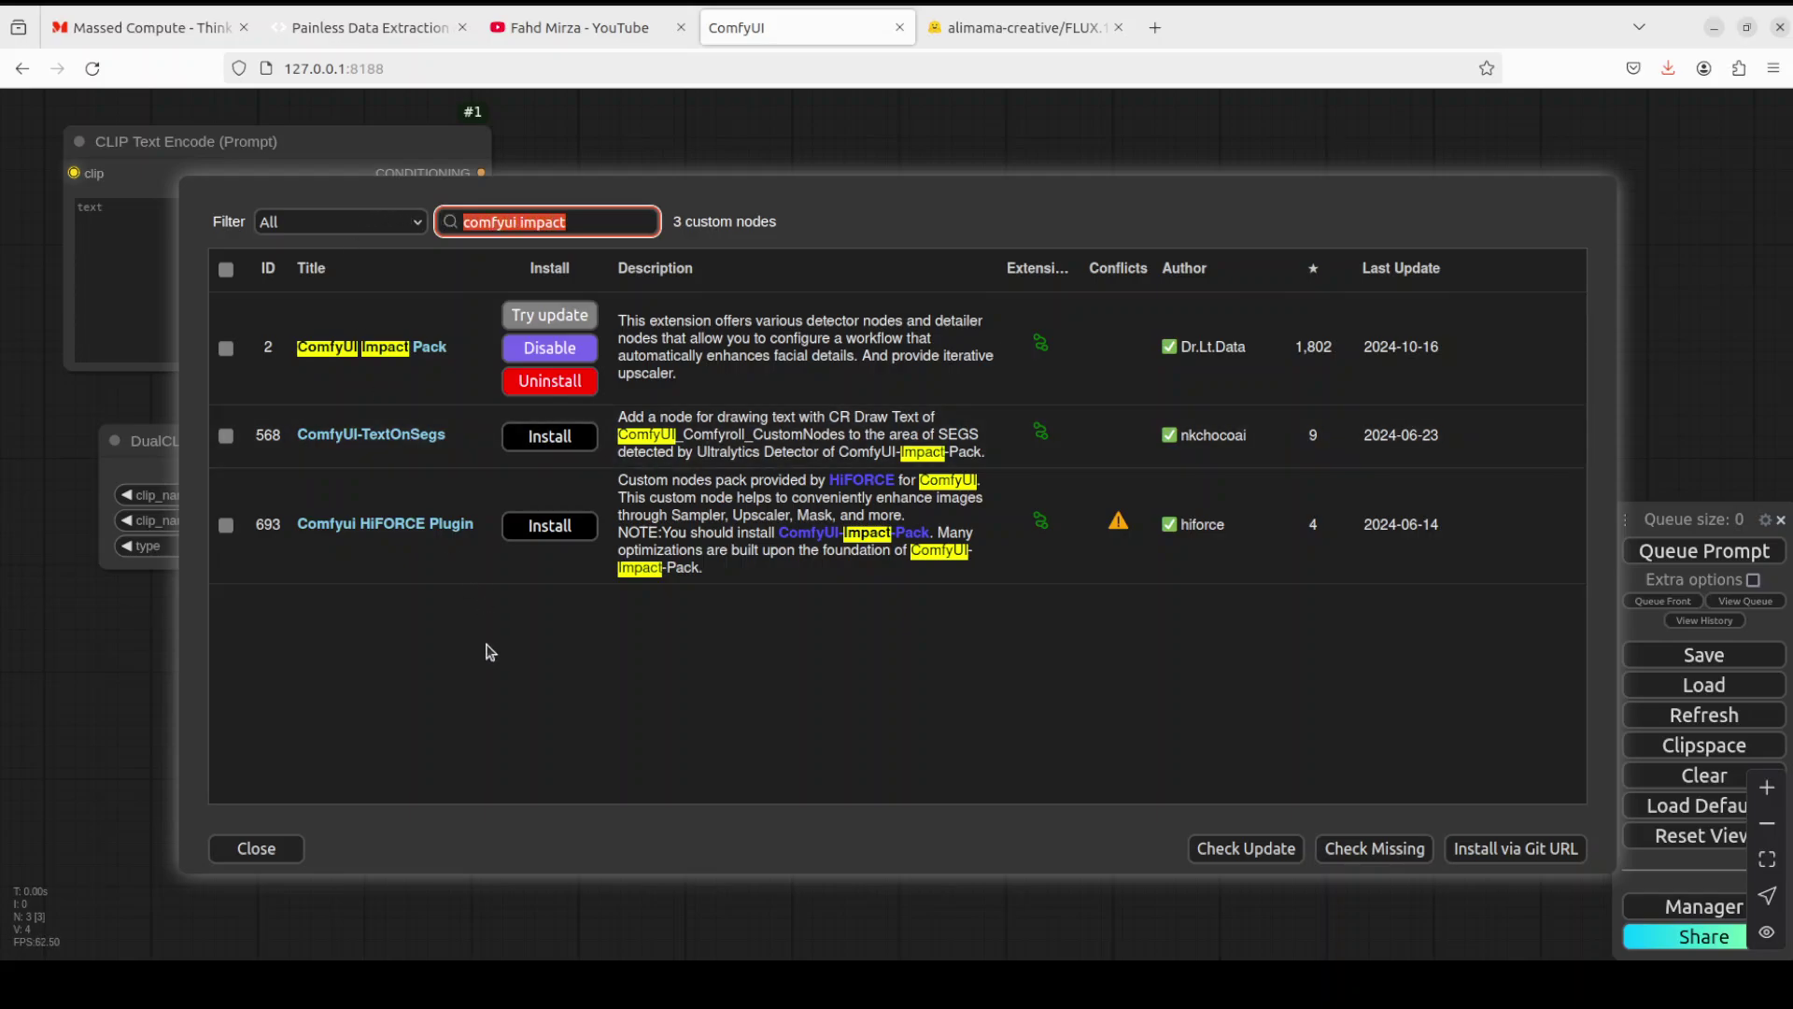
{"action": "type", "text": "use every"}
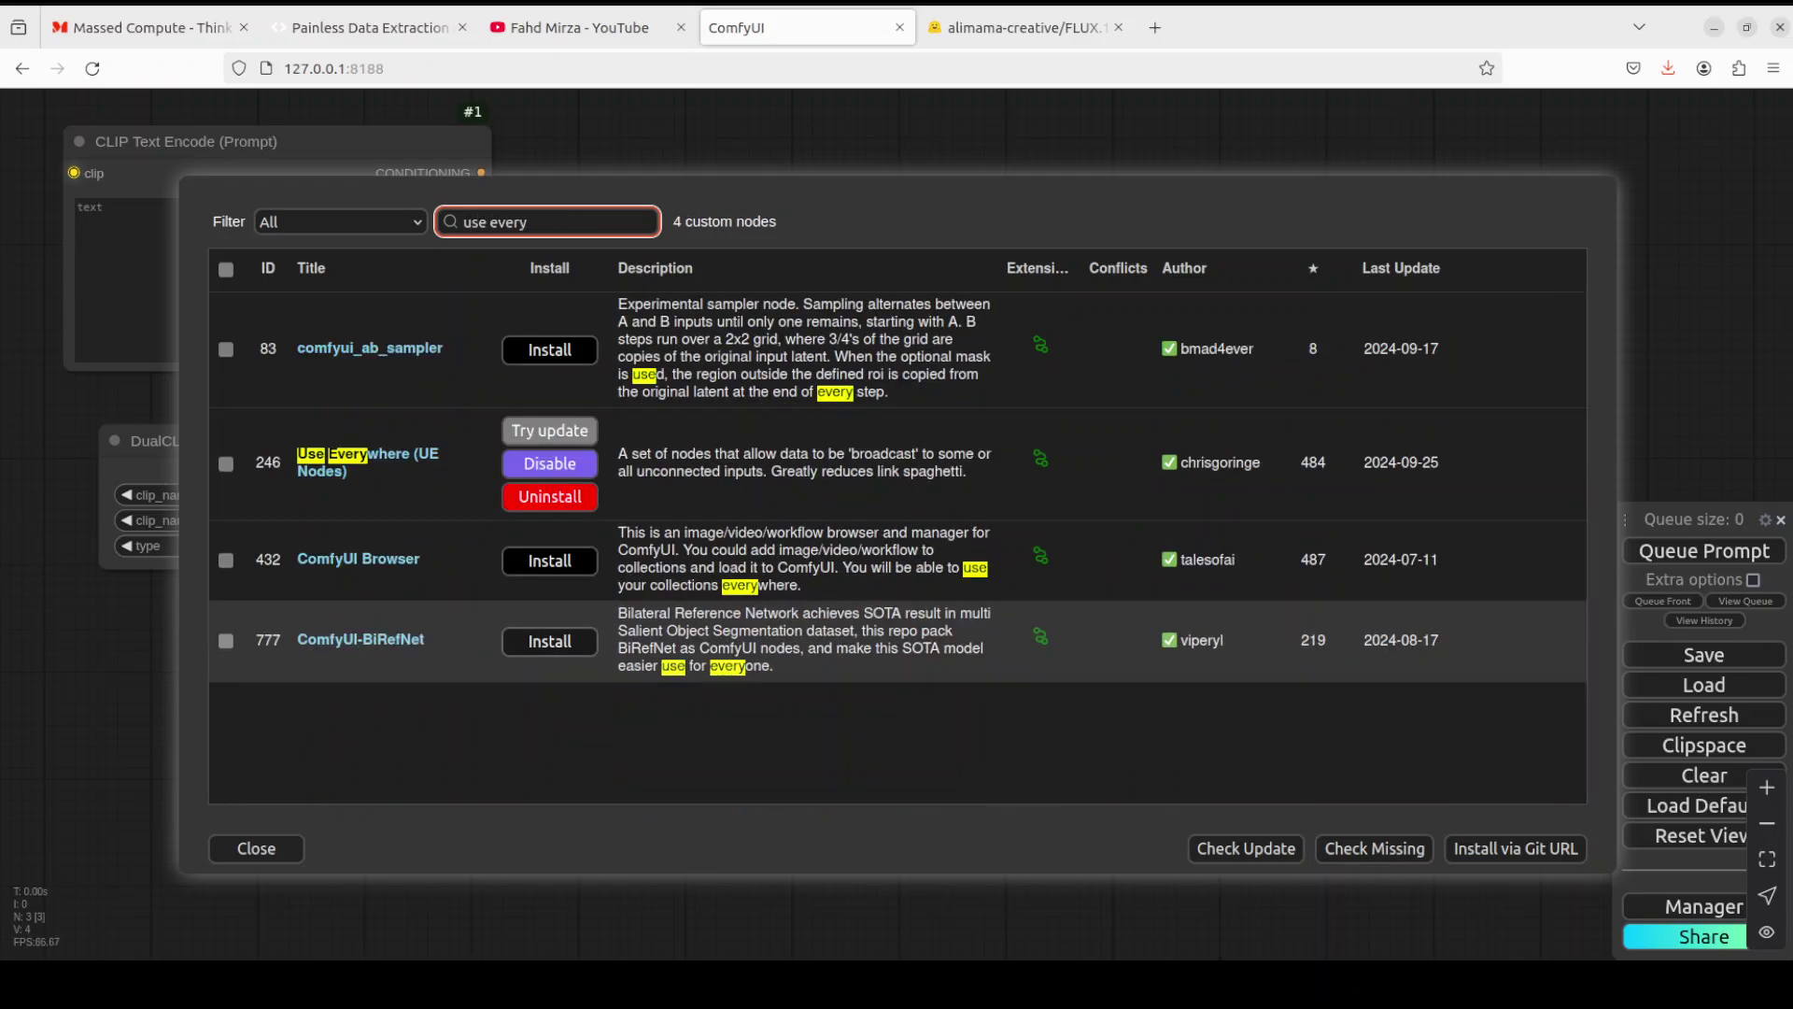
{"action": "type", "text": "where"}
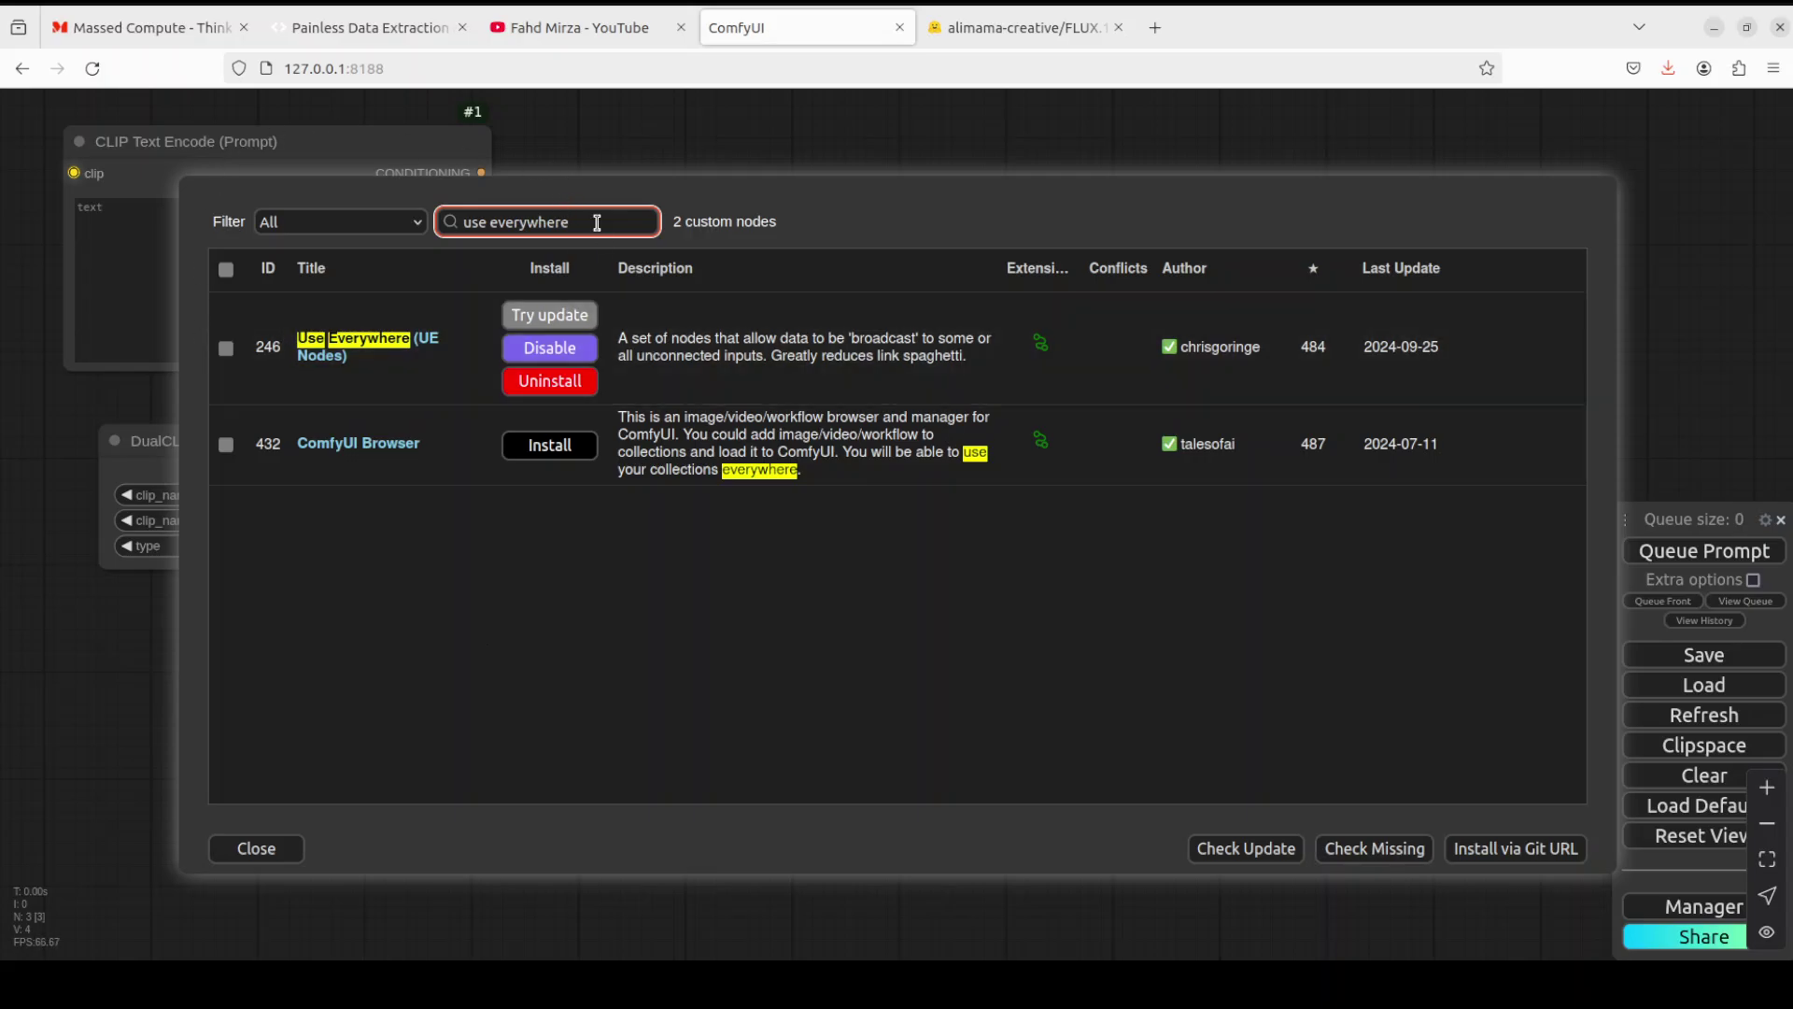
Clear the custom node search and look up the KJNodes pack with "kj"
{"action": "key", "text": "BackSpace"}
{"action": "key", "text": "BackSpace"}
{"action": "key", "text": "BackSpace"}
{"action": "key", "text": "BackSpace"}
{"action": "key", "text": "BackSpace"}
{"action": "key", "text": "BackSpace"}
{"action": "key", "text": "BackSpace"}
{"action": "key", "text": "BackSpace"}
{"action": "key", "text": "BackSpace"}
{"action": "key", "text": "BackSpace"}
{"action": "key", "text": "BackSpace"}
{"action": "key", "text": "BackSpace"}
{"action": "key", "text": "BackSpace"}
{"action": "key", "text": "BackSpace"}
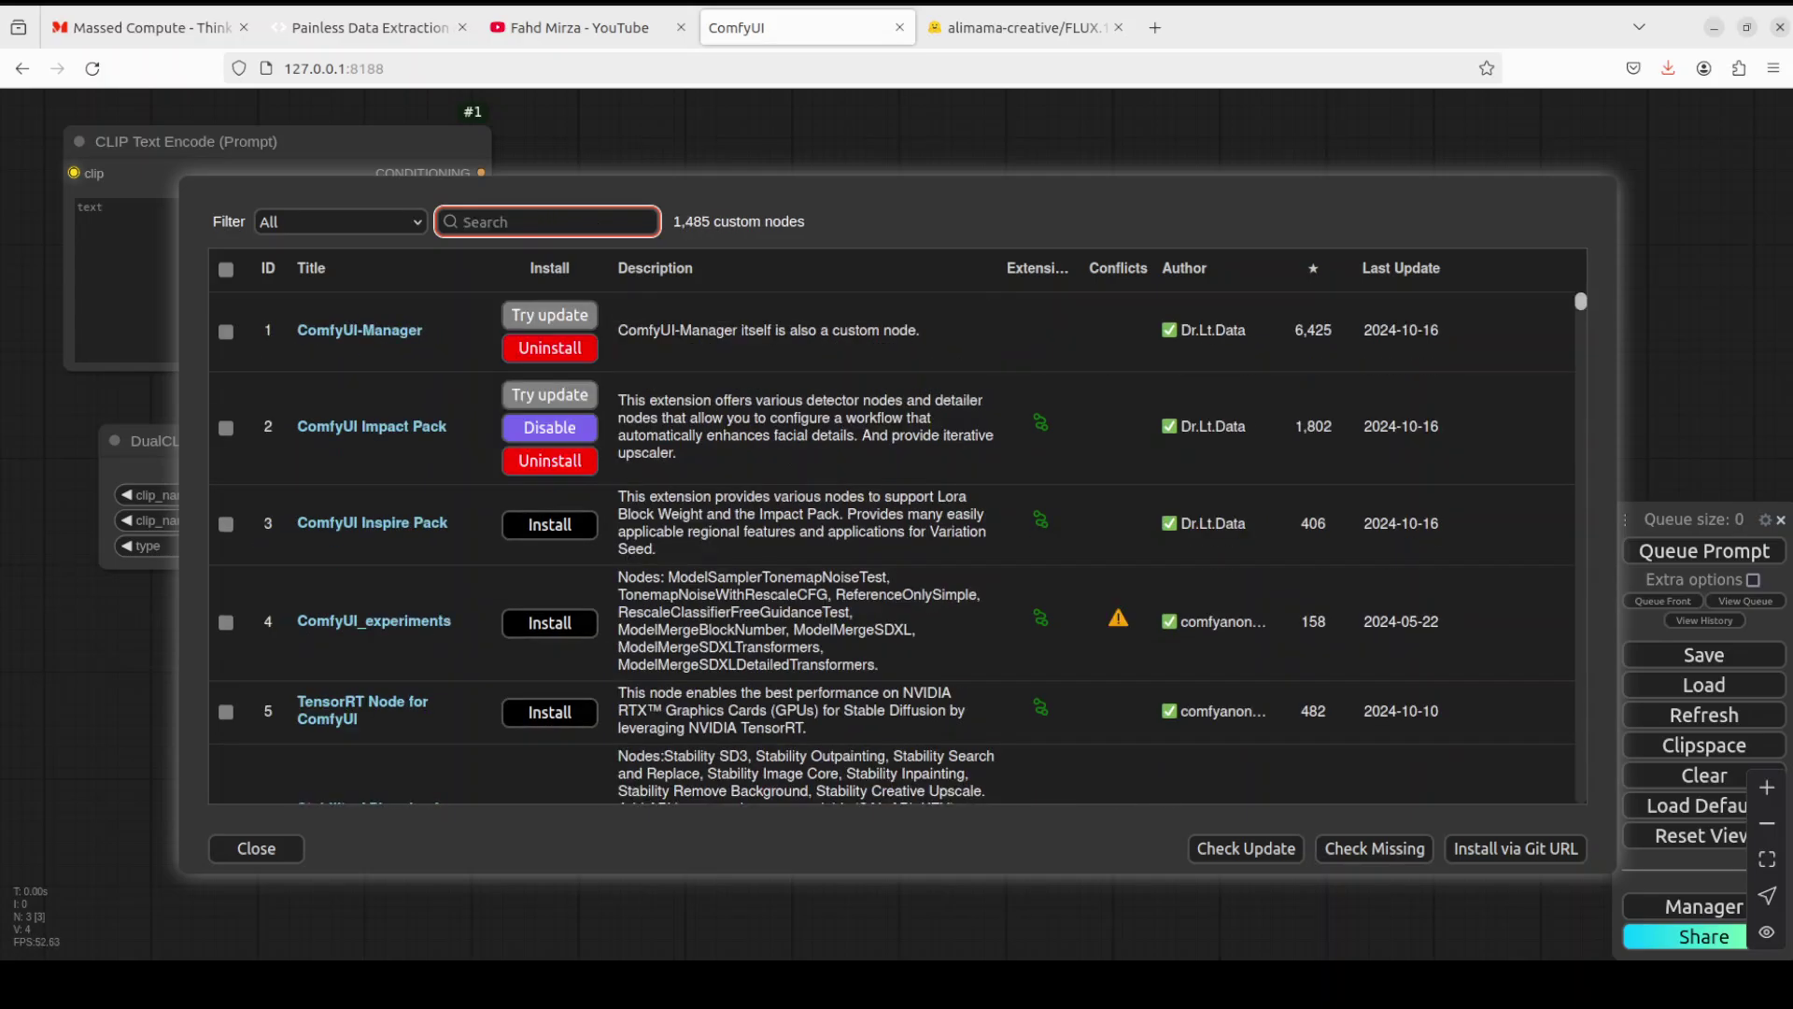
{"action": "type", "text": "kj"}
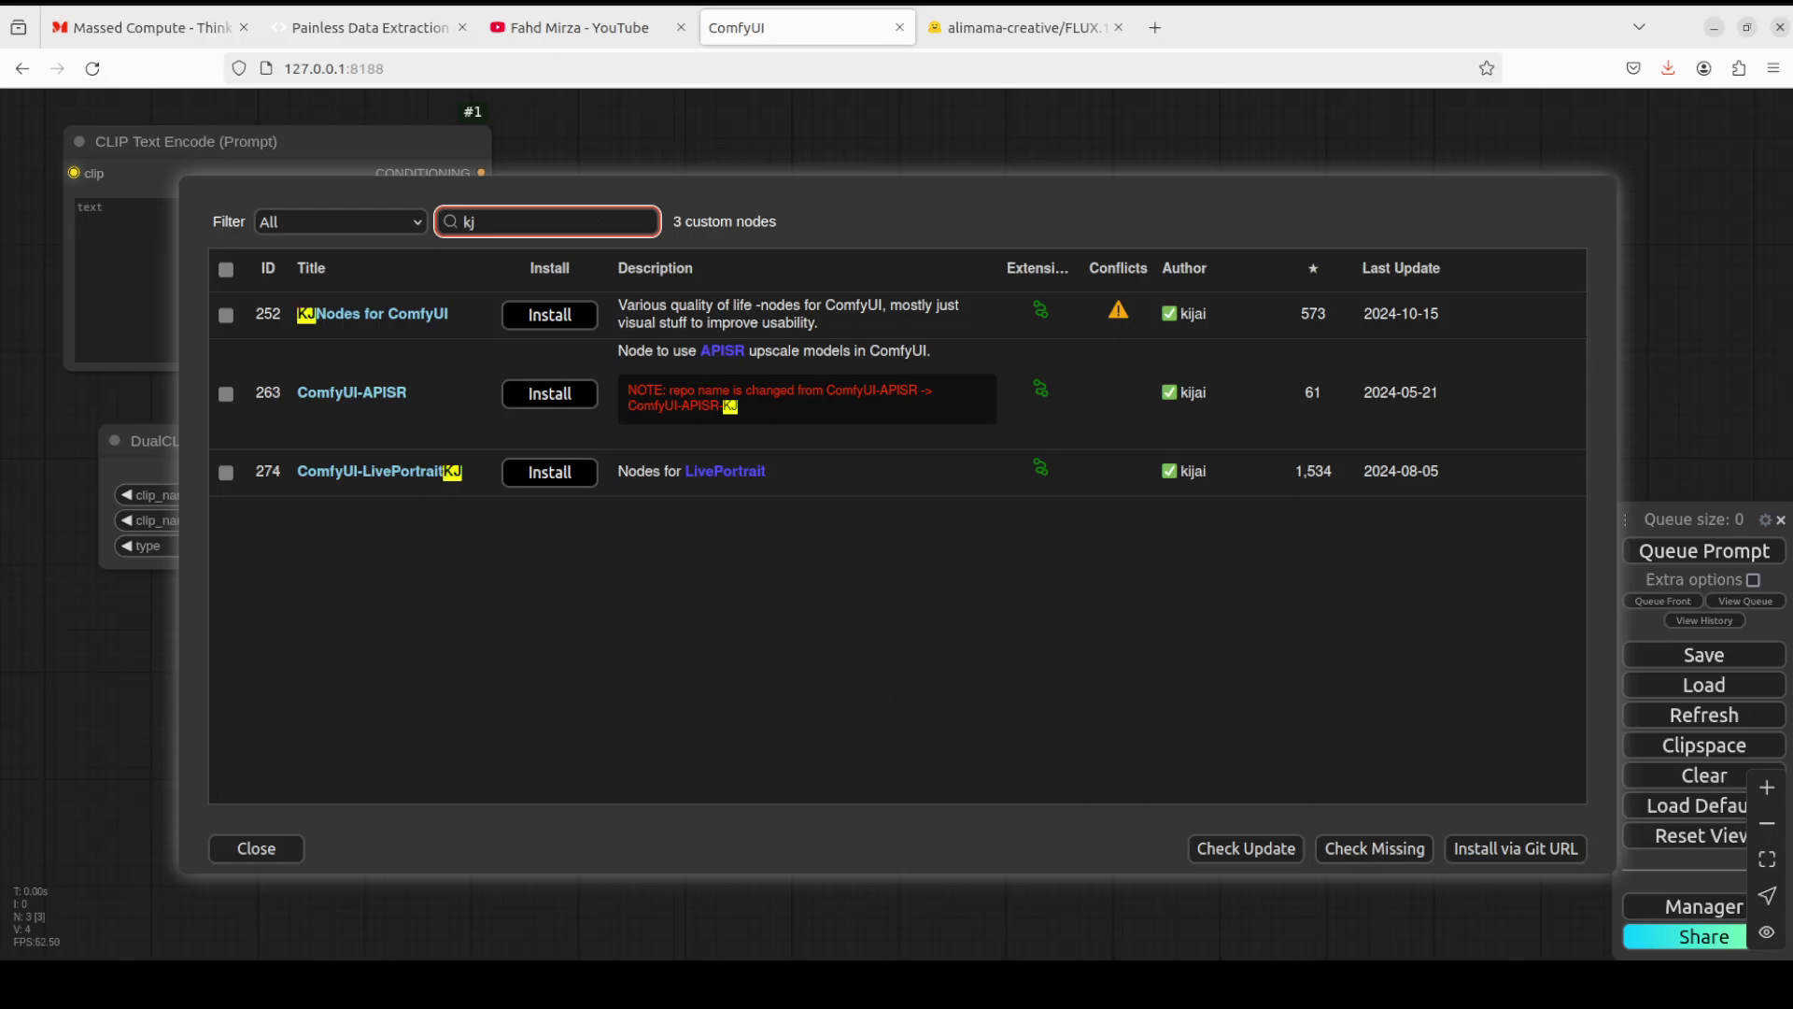
Narrow the custom node search to "kjnodes", check the KJNodes pack, and return to the workflow canvas
{"action": "type", "text": "nodes"}
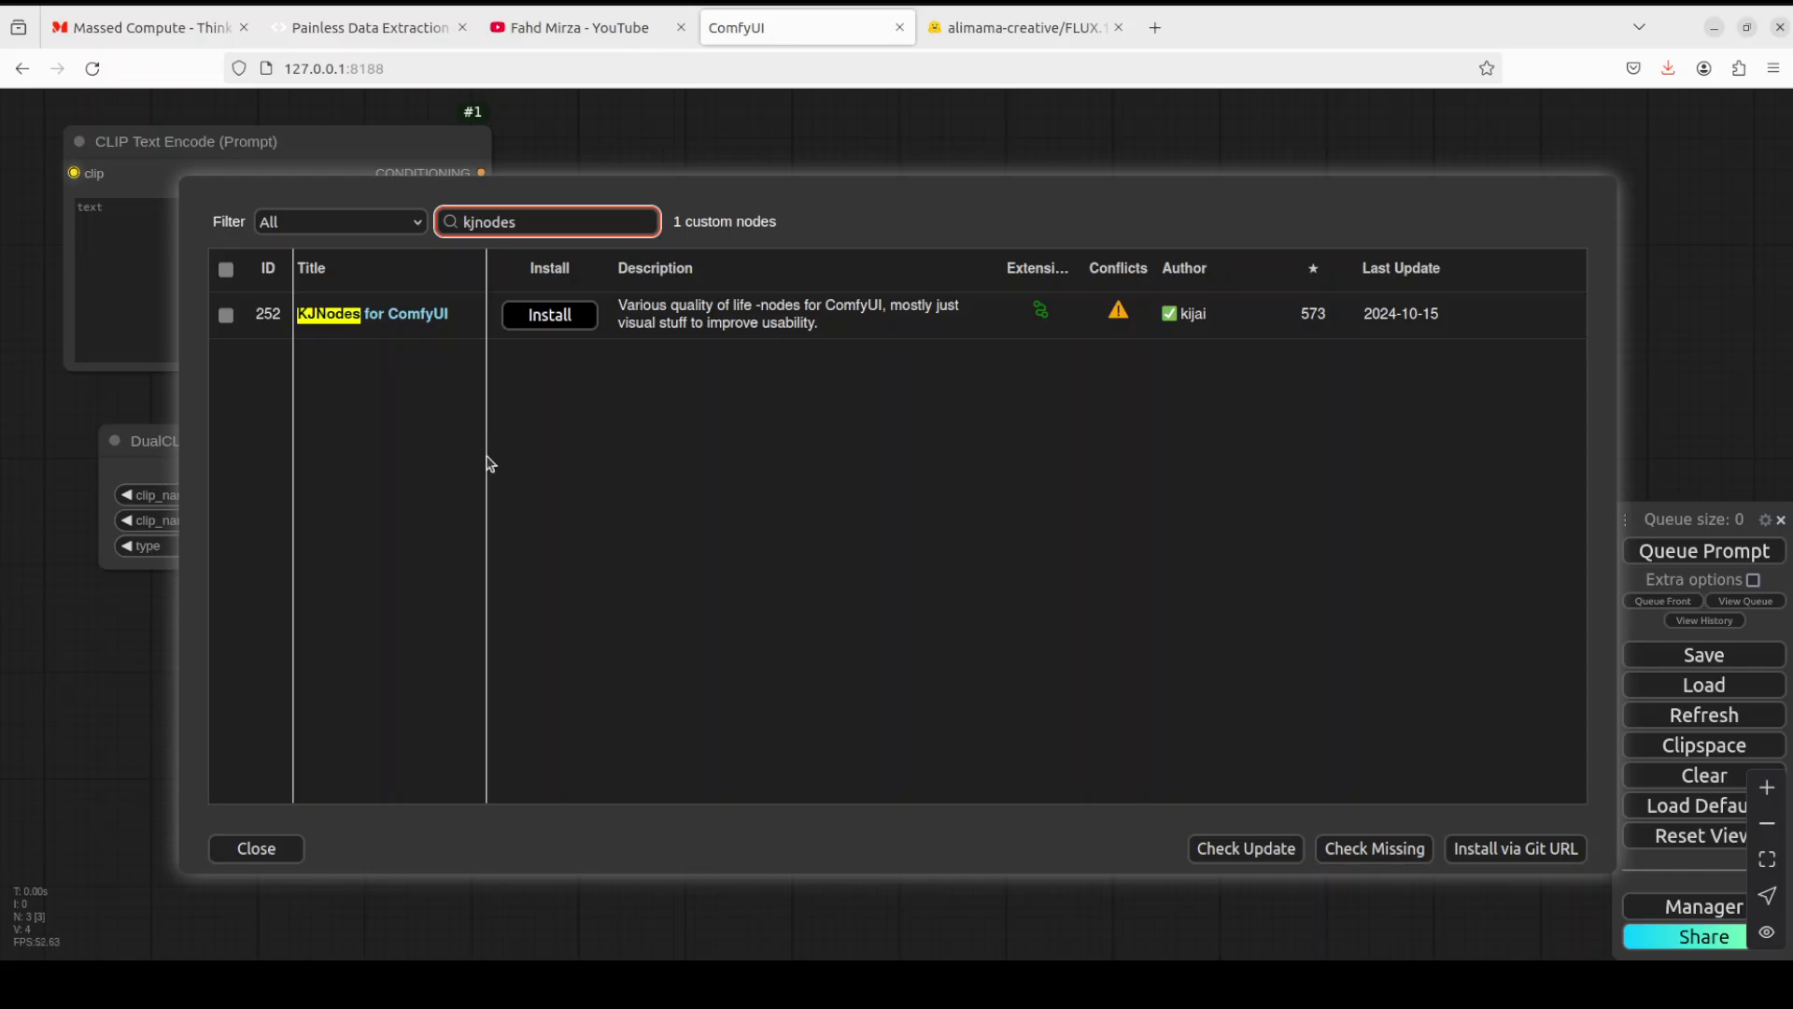
{"action": "left_click", "coordinate": [271, 855]}
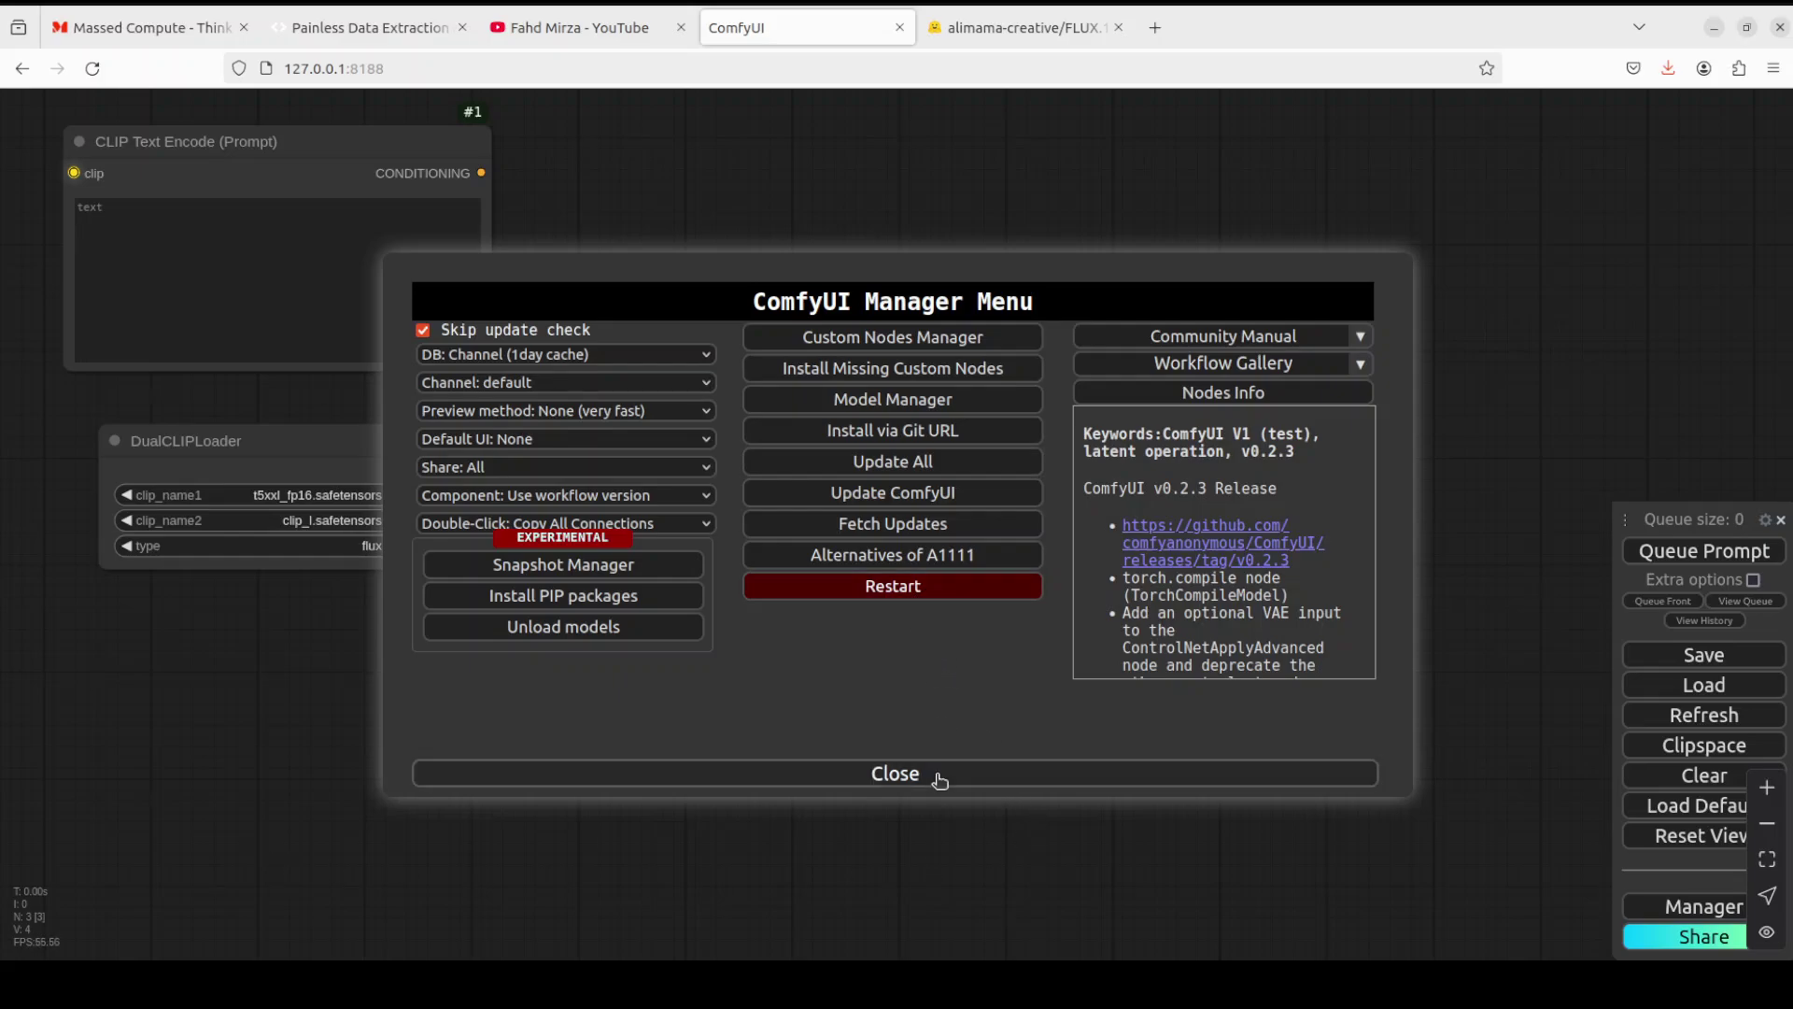
{"action": "left_click", "coordinate": [890, 778]}
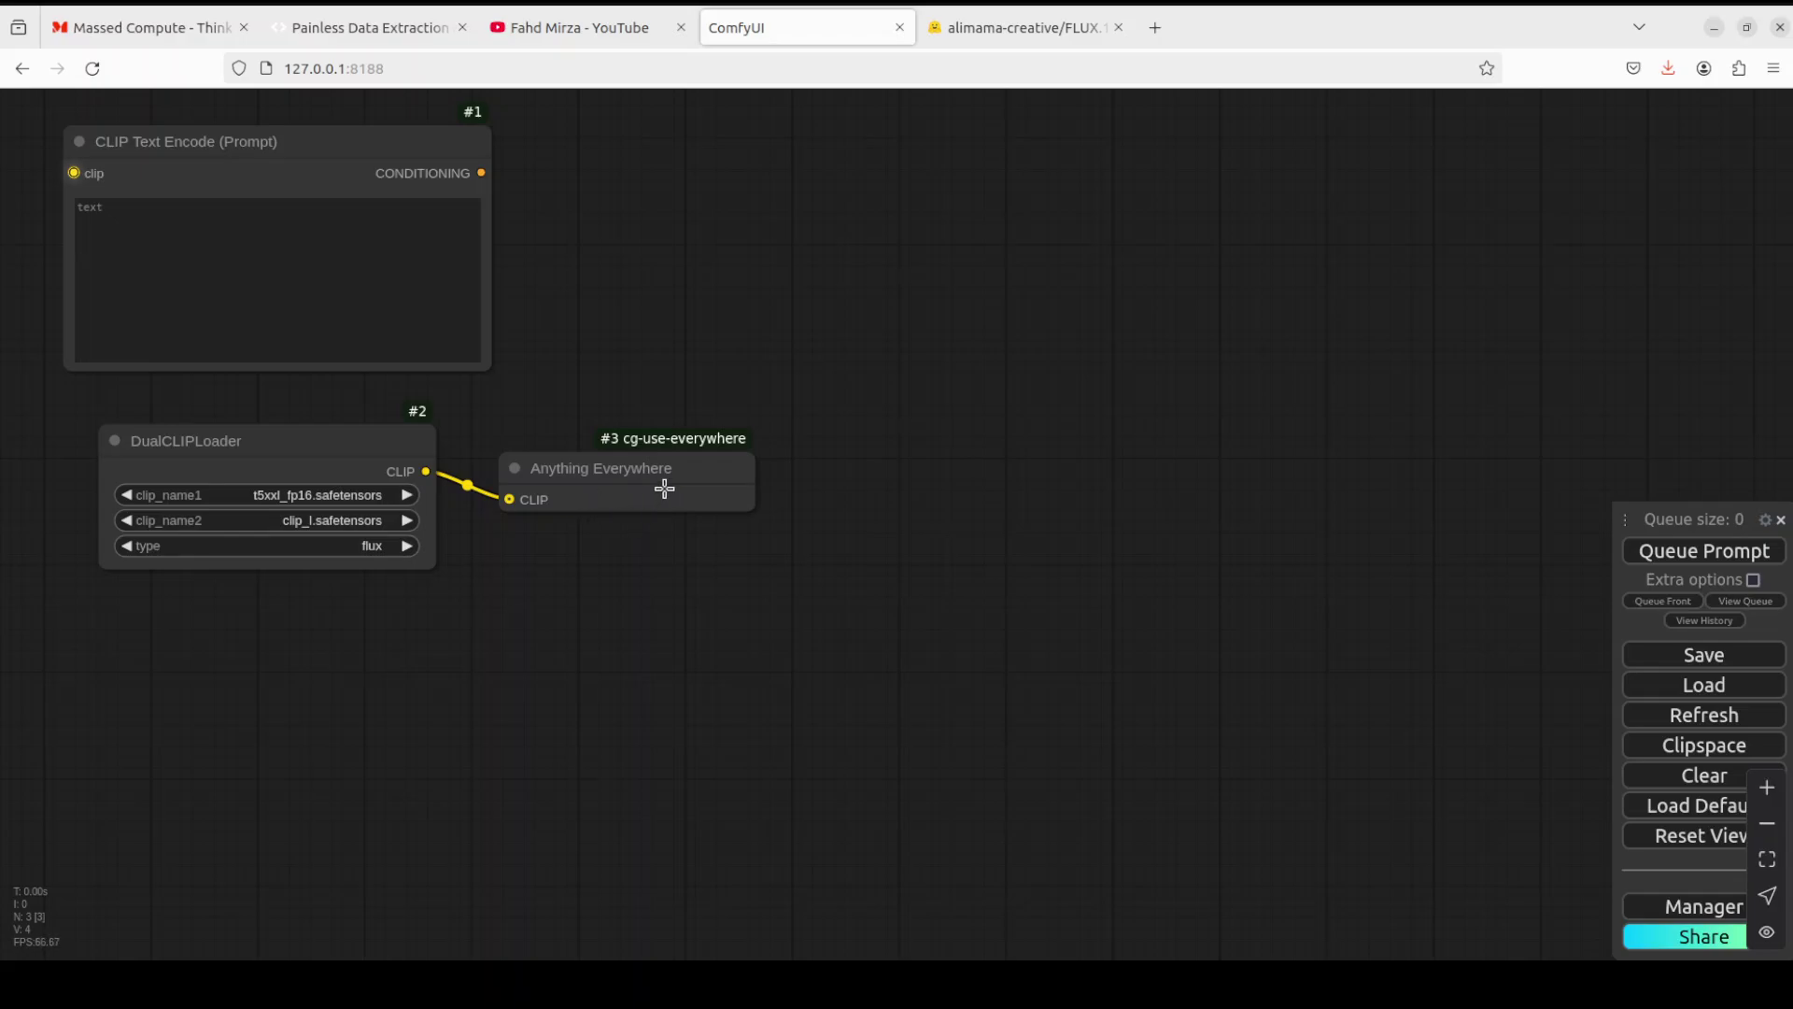
Move Anything Everywhere closer to the DualCLIPLoader, and add a FluxGuidance node fed by the CLIP Text Encode node's CONDITIONING output
{"action": "mouse_move", "coordinate": [660, 467]}
{"action": "left_mouse_down"}
{"action": "mouse_move", "coordinate": [612, 450]}
{"action": "mouse_move", "coordinate": [661, 450]}
{"action": "left_mouse_up"}
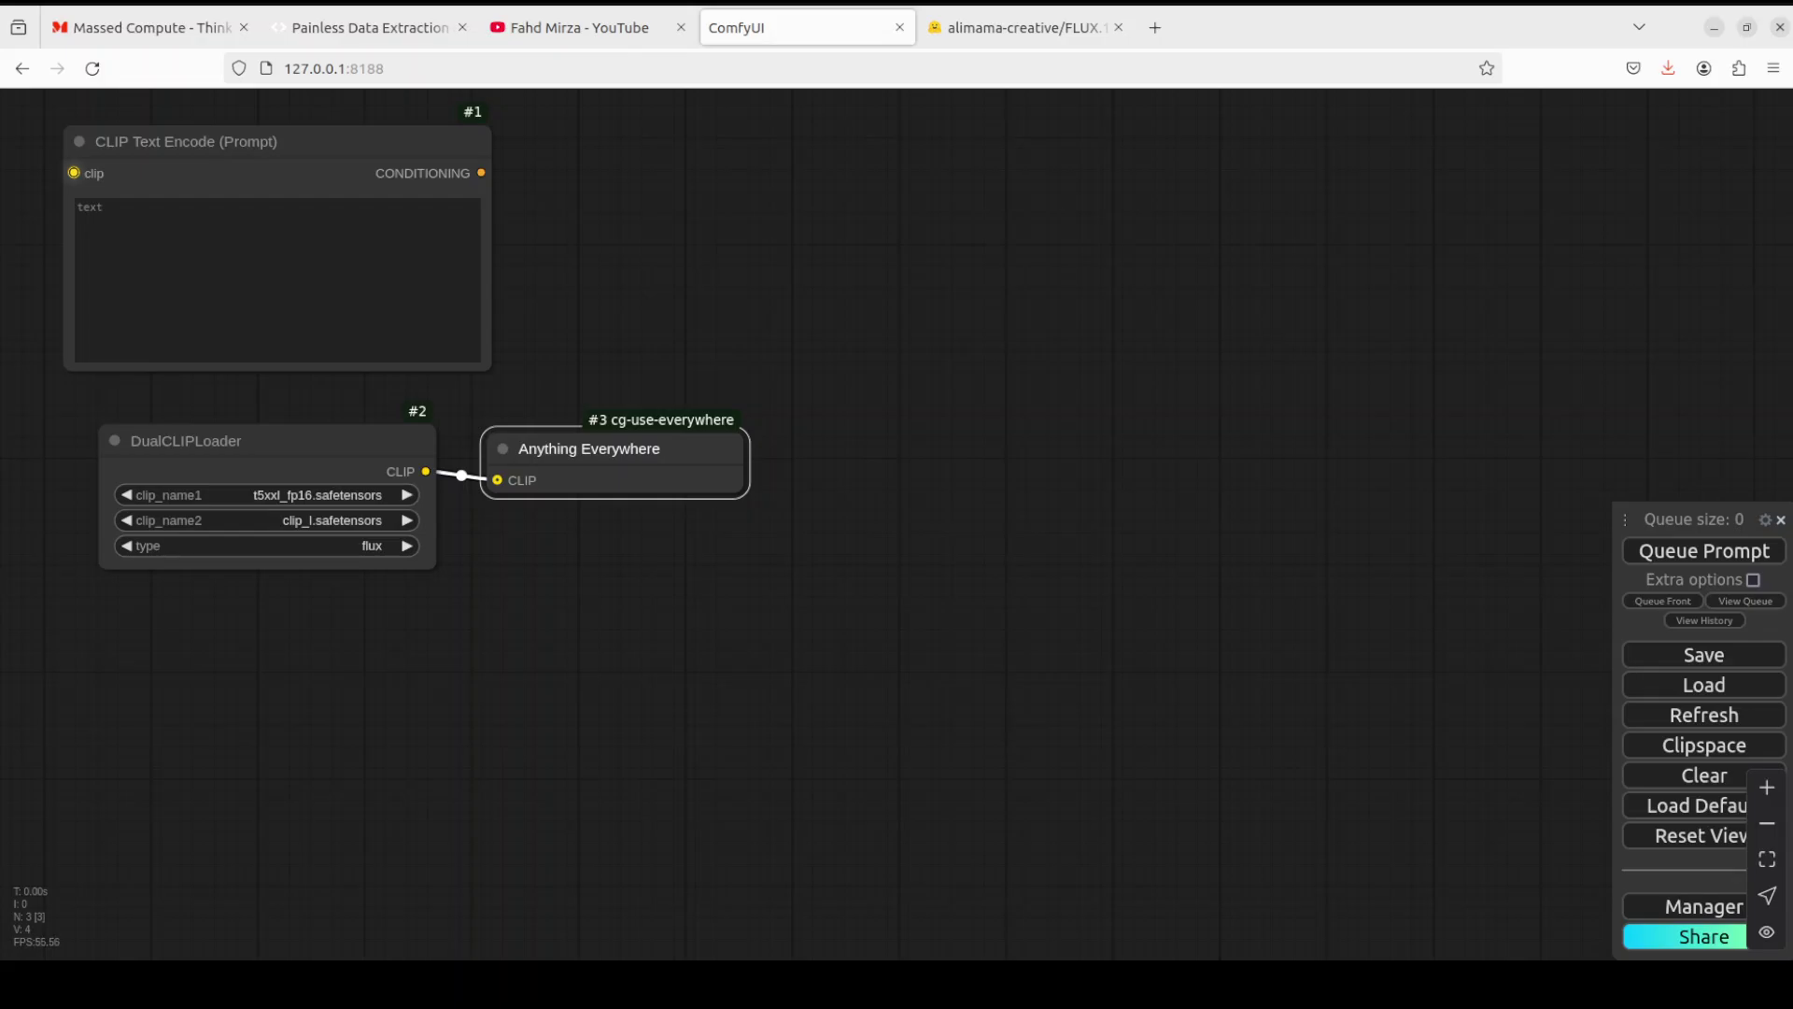
{"action": "double_click", "coordinate": [597, 160]}
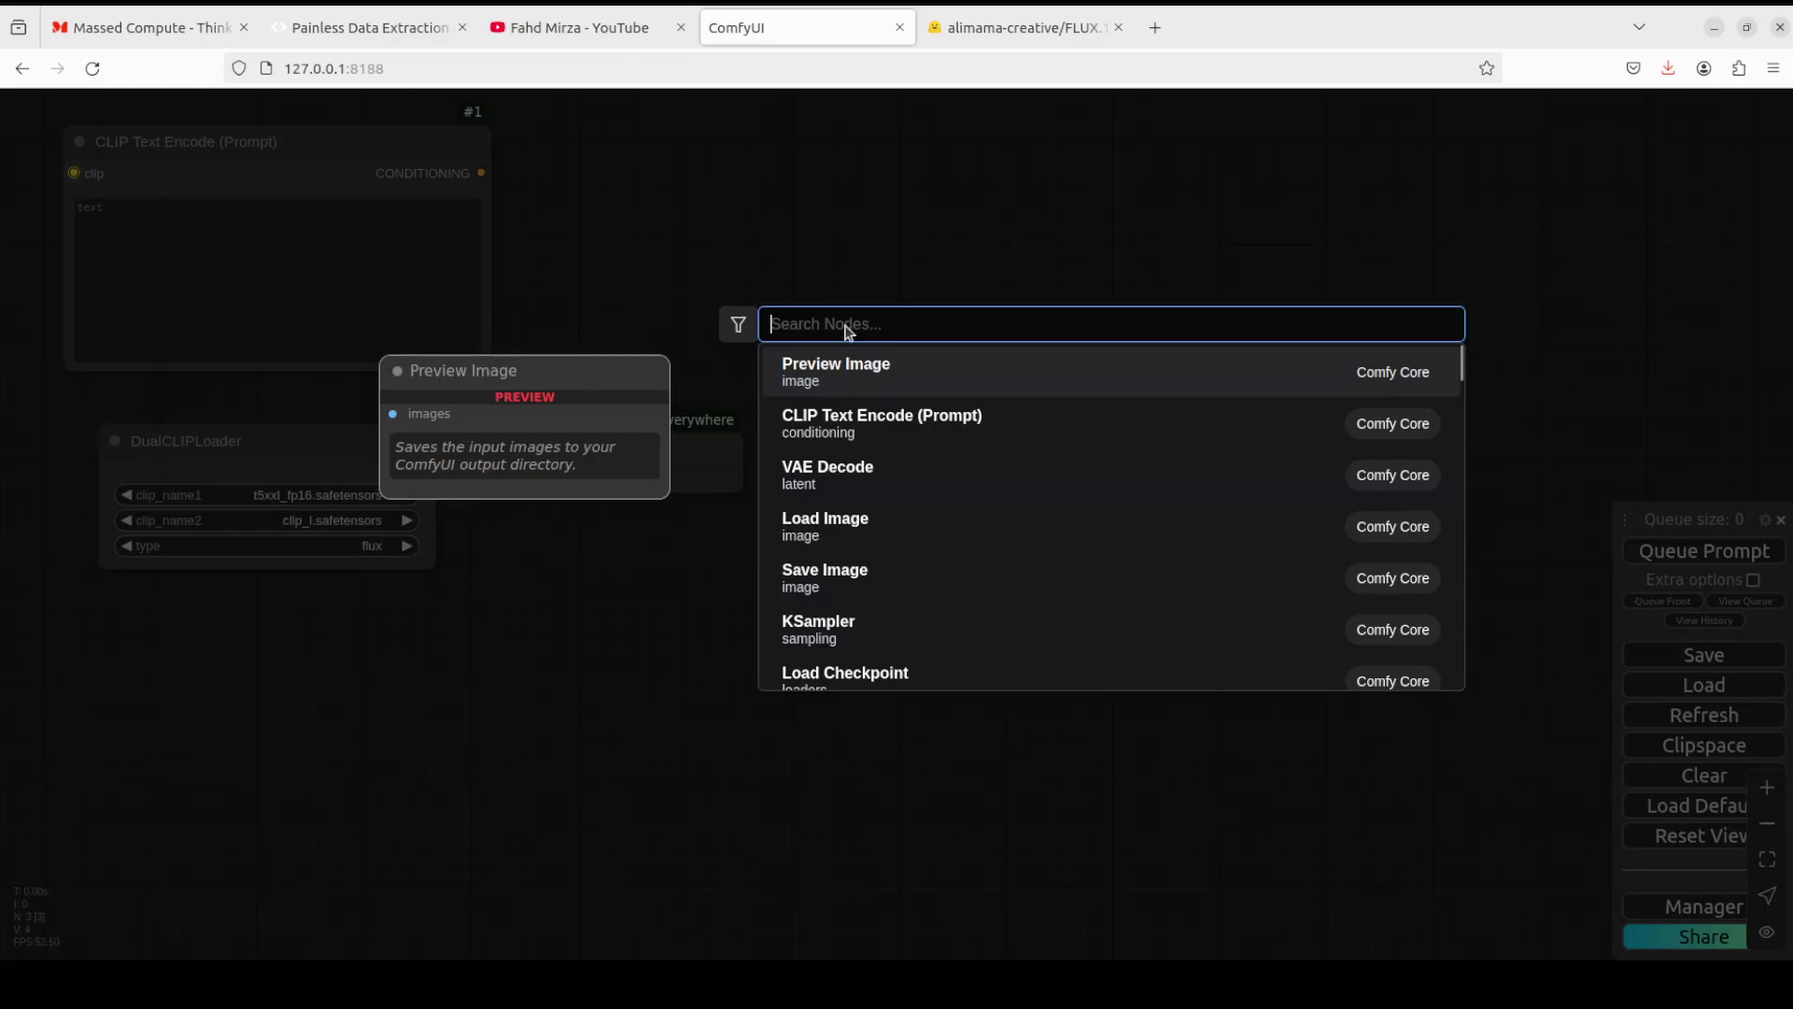
{"action": "type", "text": "flux"}
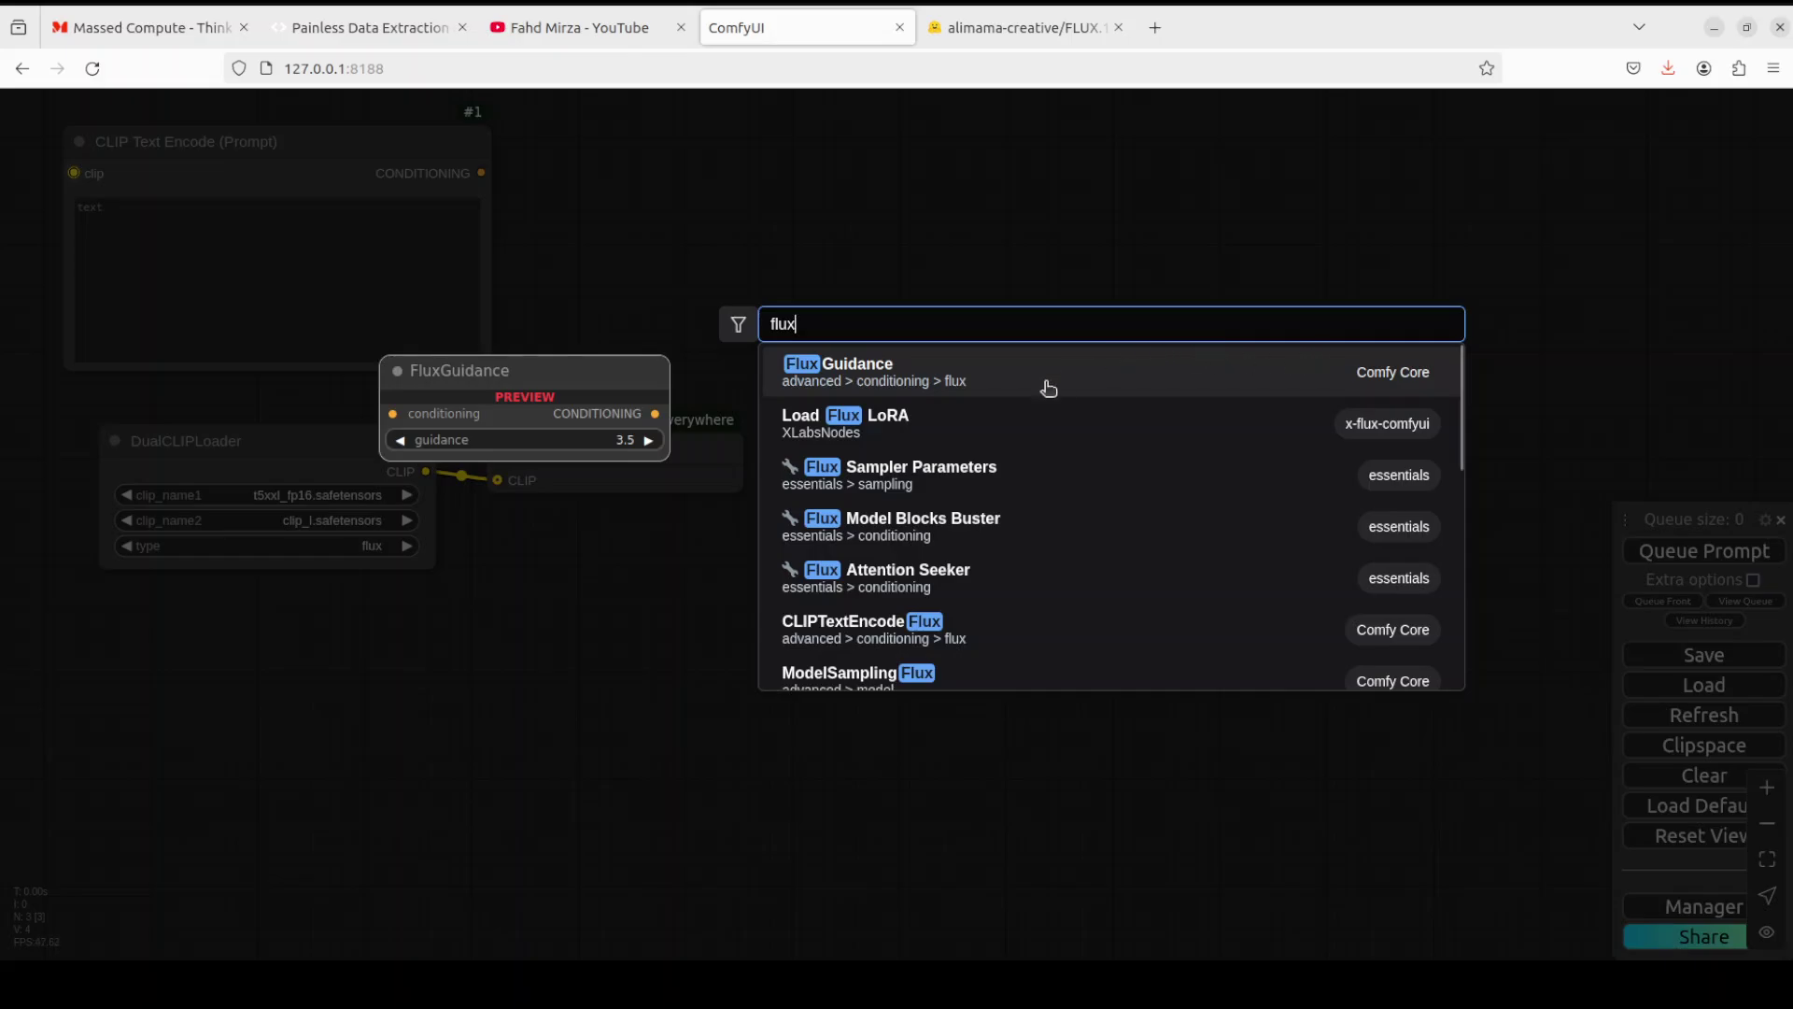
{"action": "left_click", "coordinate": [863, 372]}
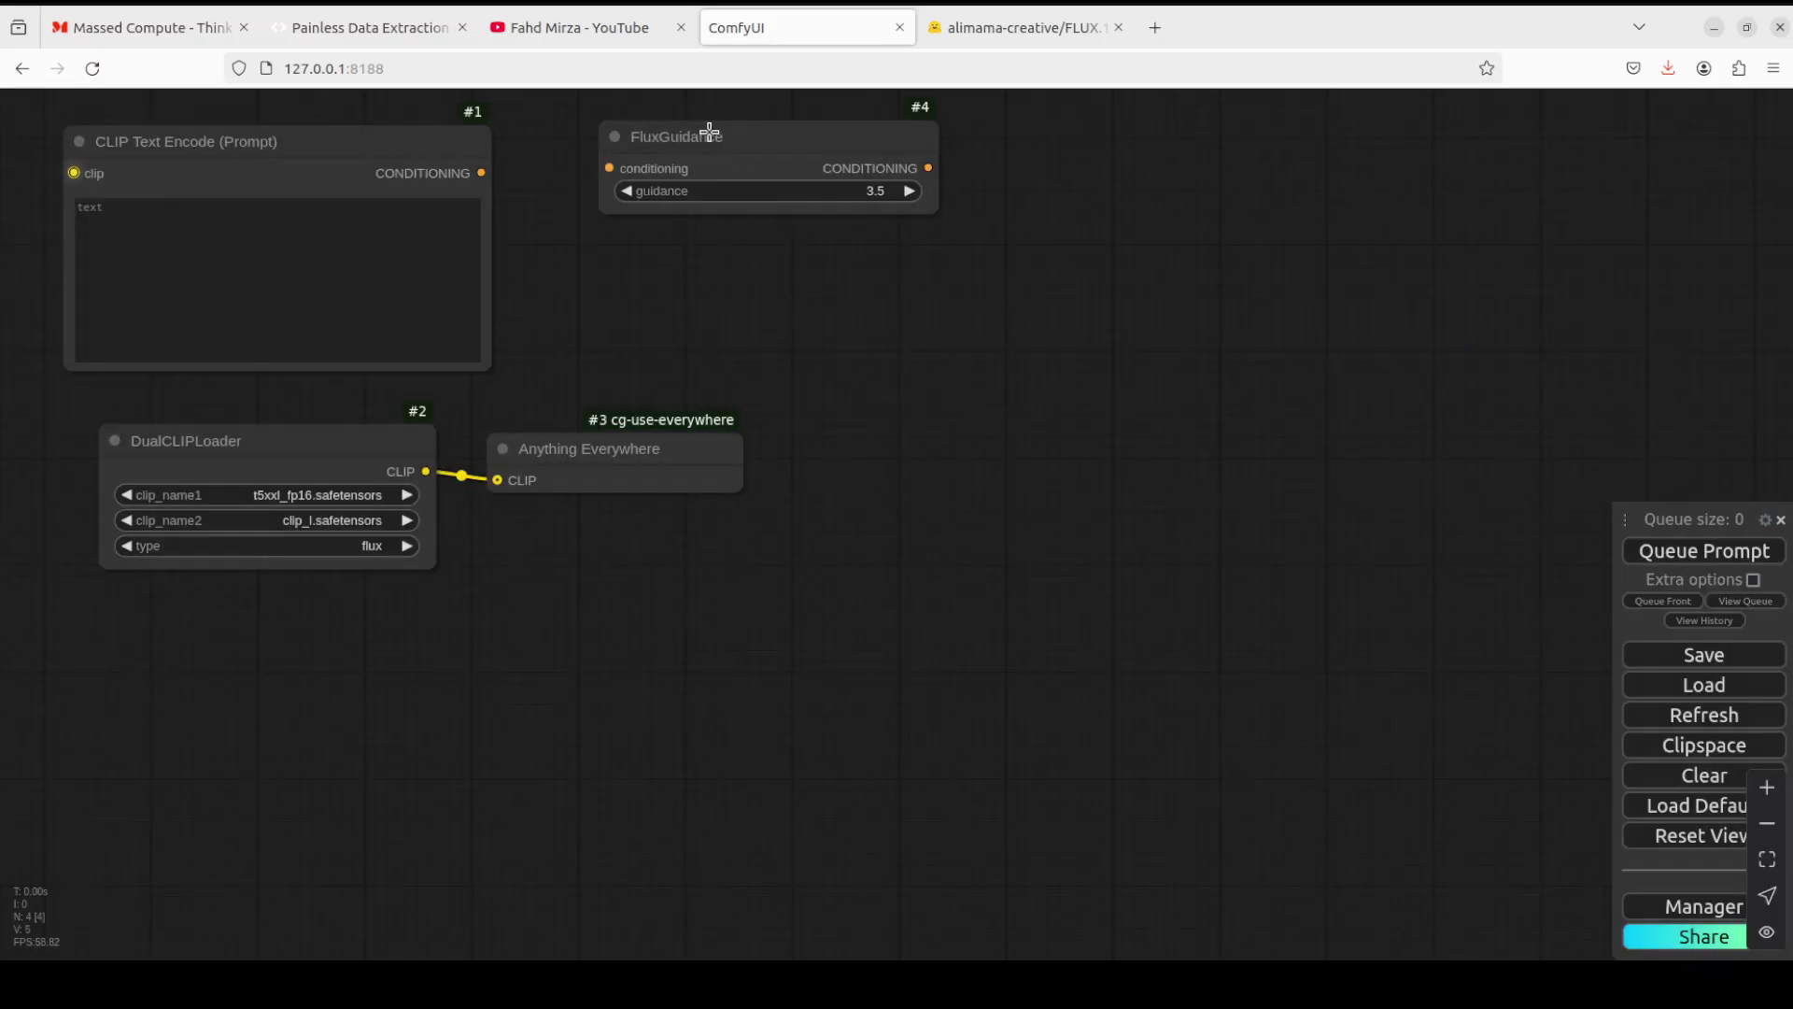
{"action": "left_click_drag", "start_coordinate": [708, 129], "coordinate": [692, 130]}
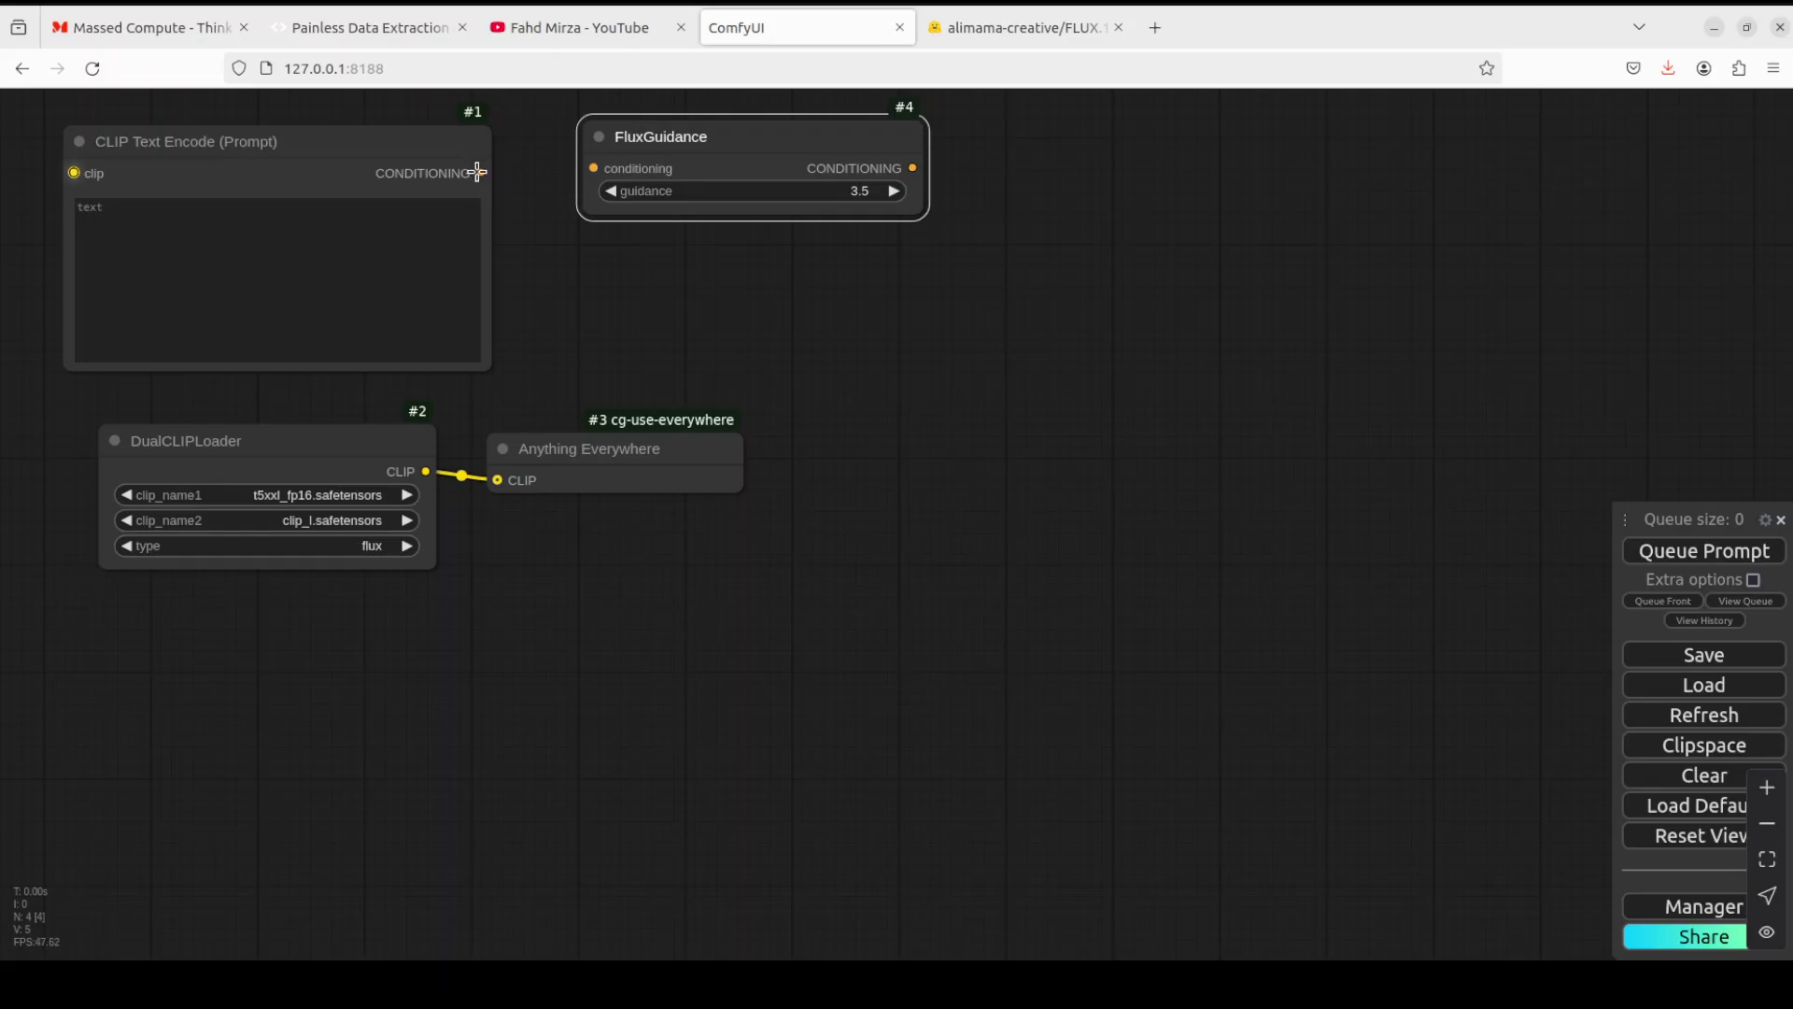
{"action": "left_click_drag", "start_coordinate": [480, 172], "coordinate": [641, 128]}
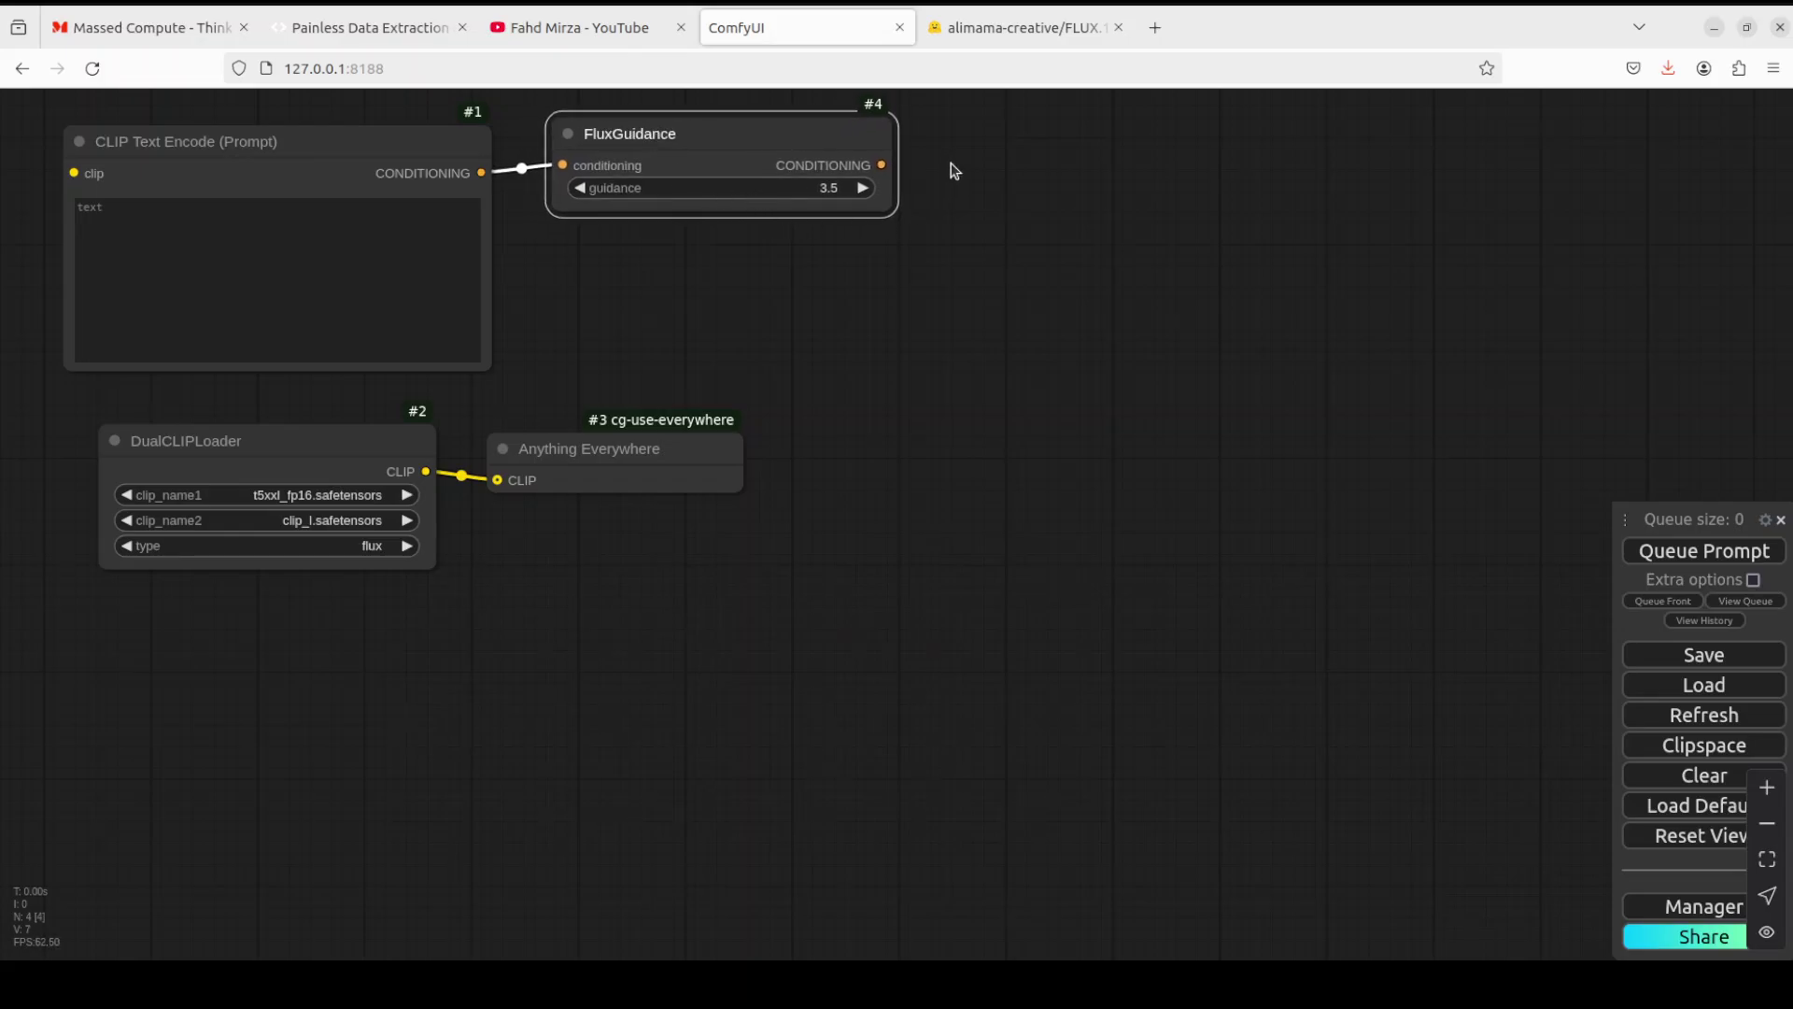
Add a Prompts Everywhere node from FluxGuidance's CONDITIONING output and line it up beside FluxGuidance
{"action": "left_click_drag", "start_coordinate": [884, 164], "coordinate": [949, 150]}
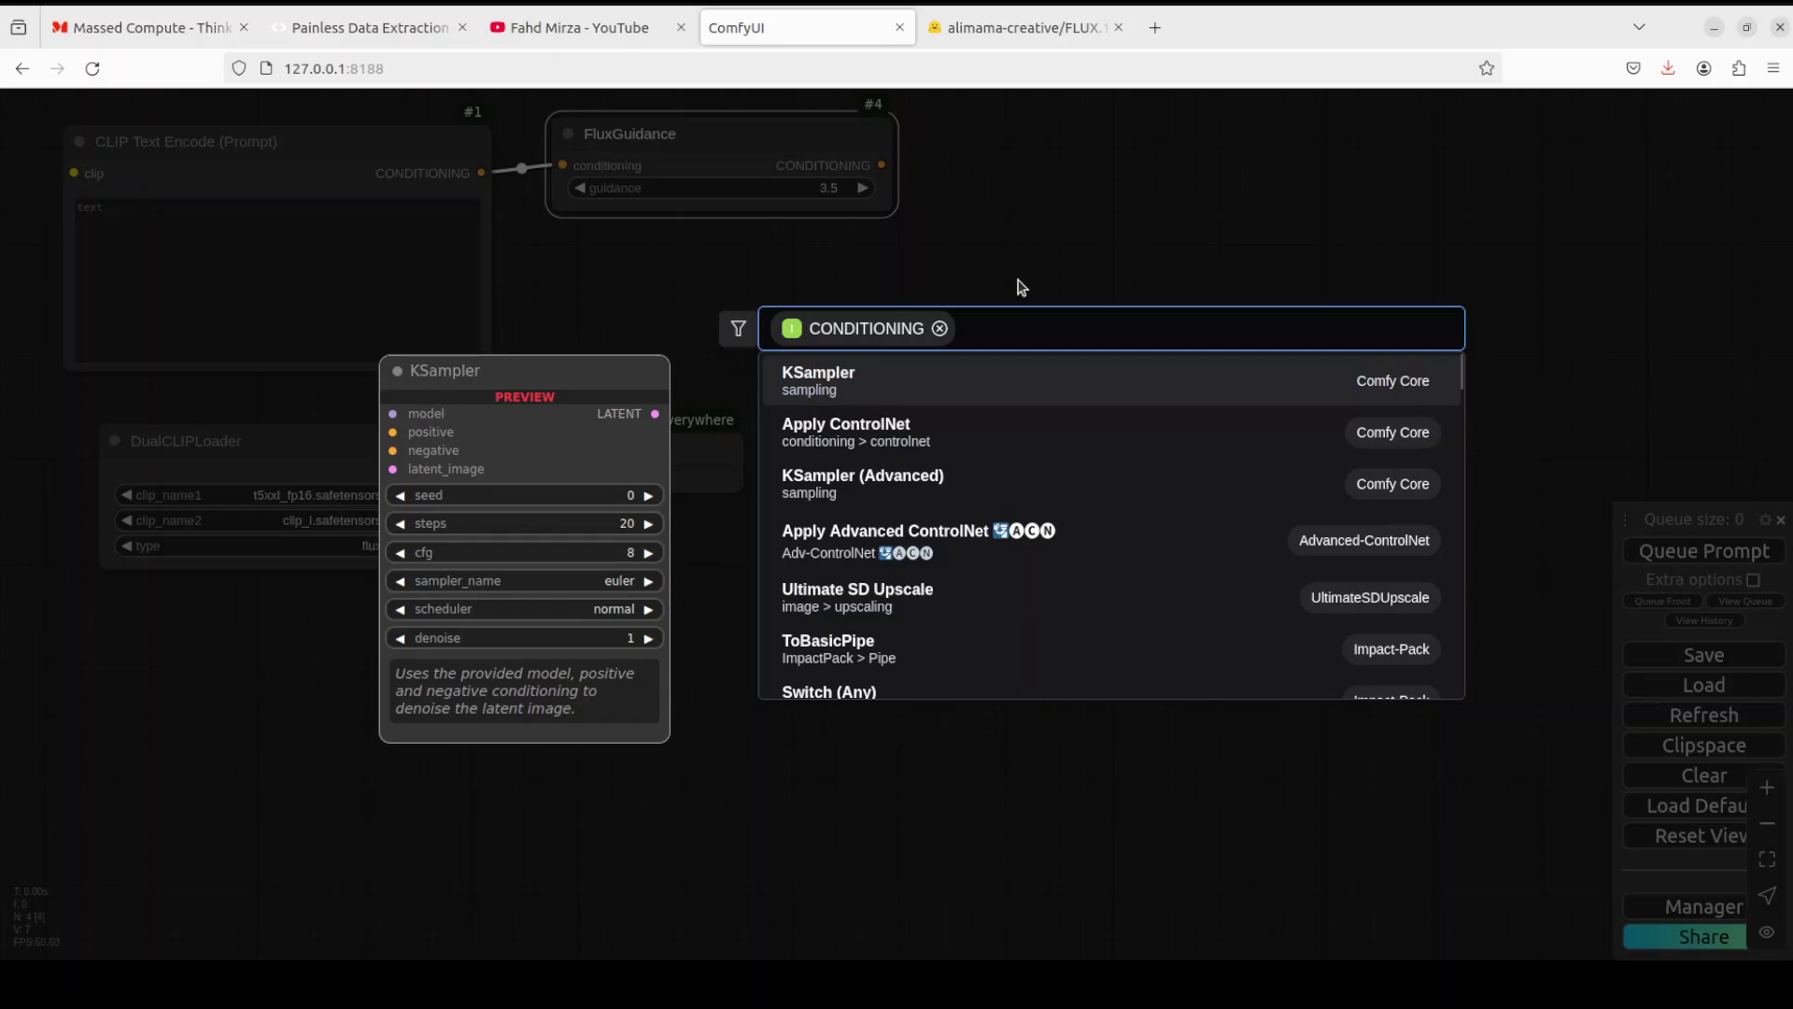
{"action": "type", "text": "prompts e"}
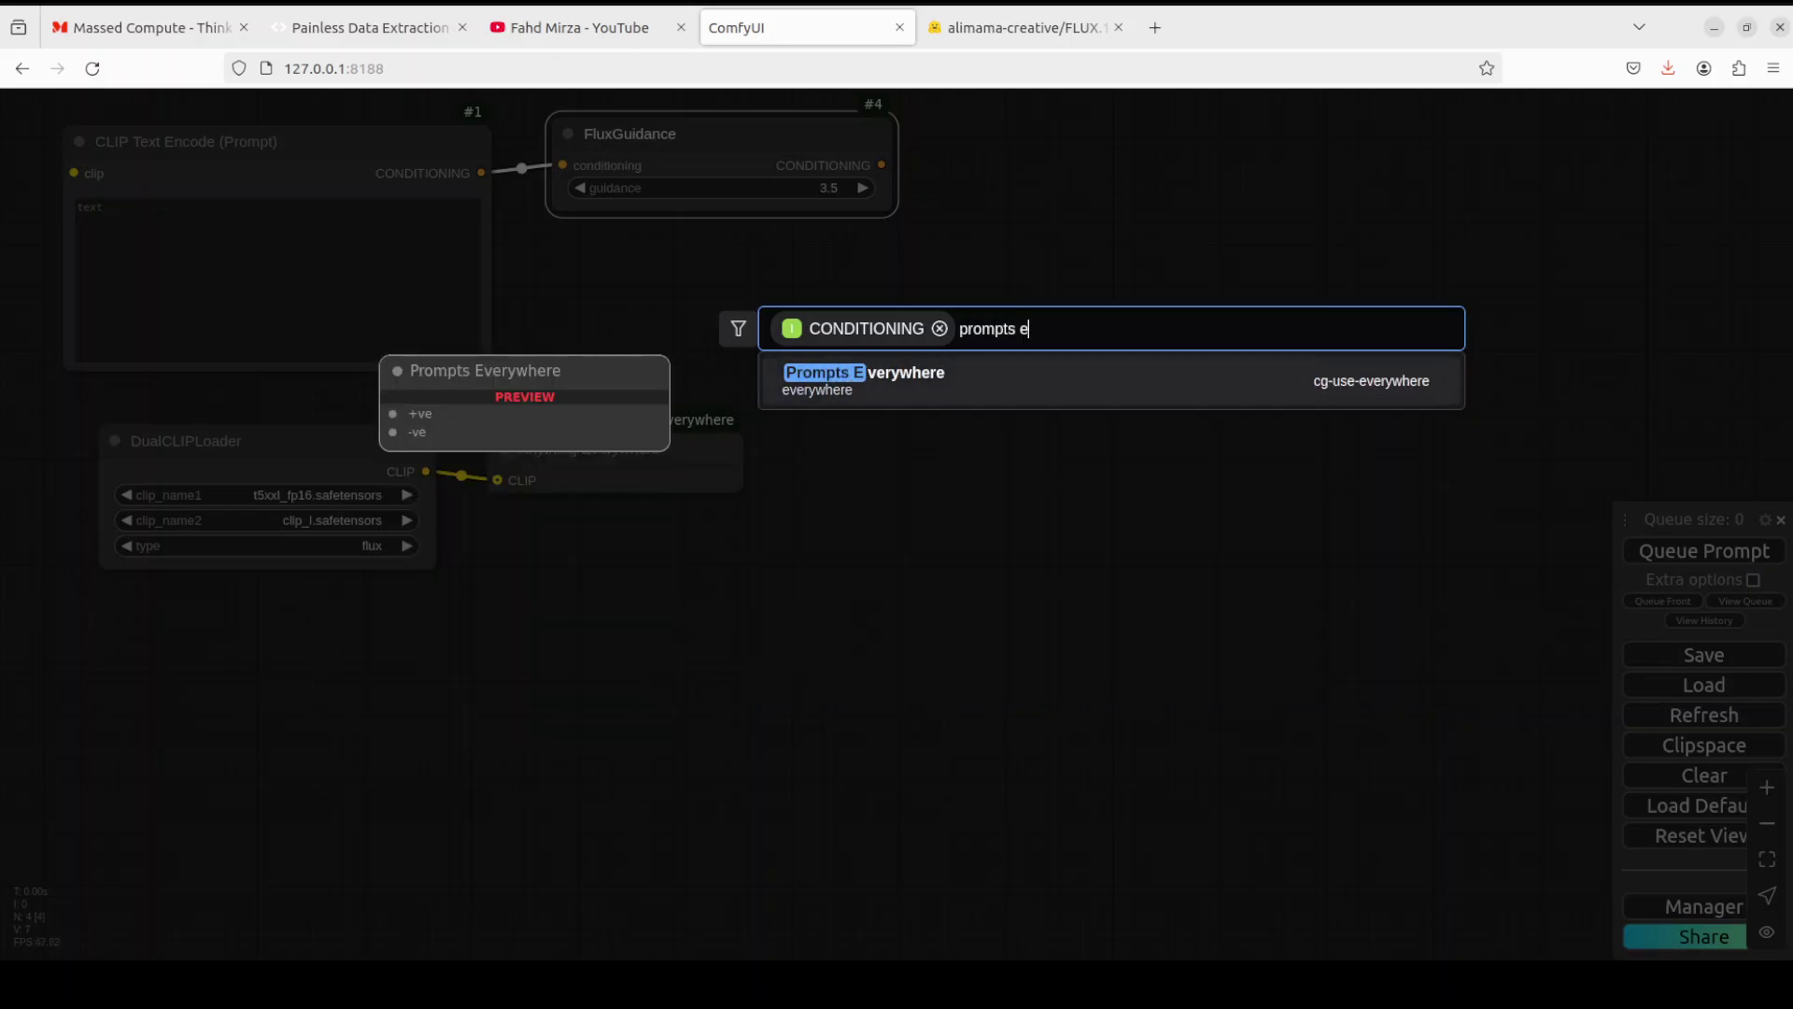
{"action": "left_click", "coordinate": [904, 378]}
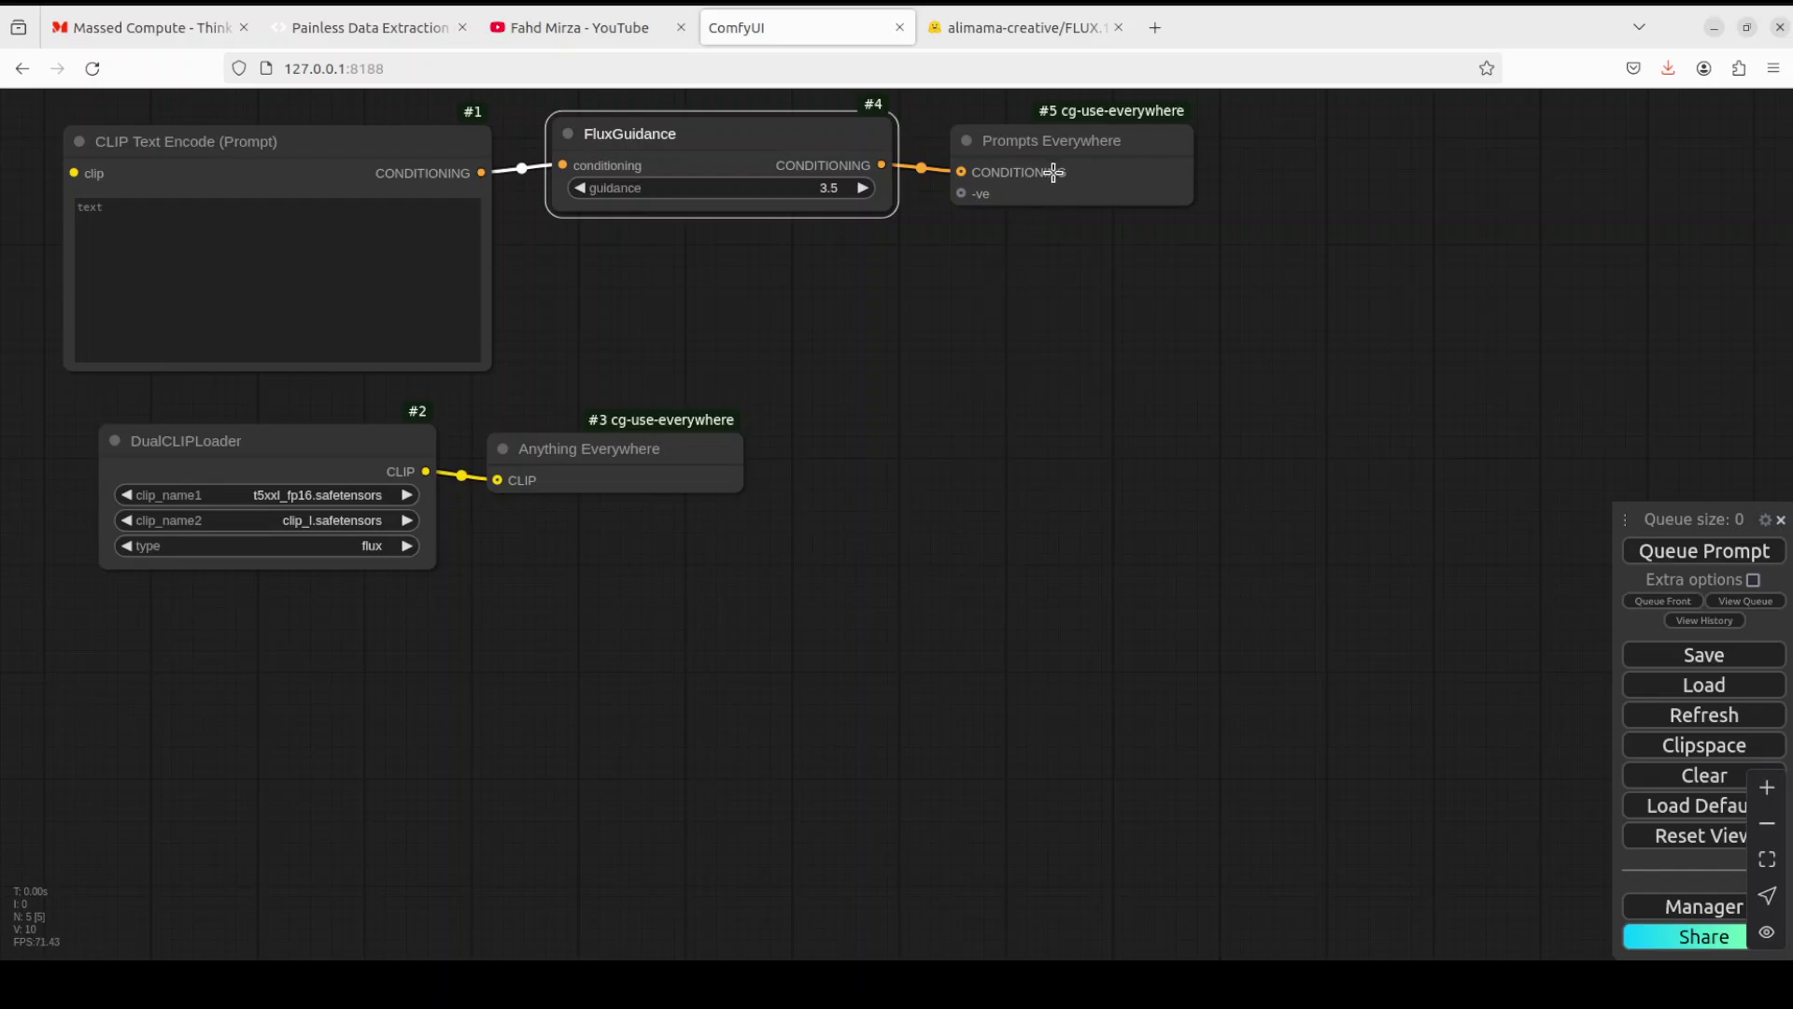
{"action": "left_click", "coordinate": [1023, 142]}
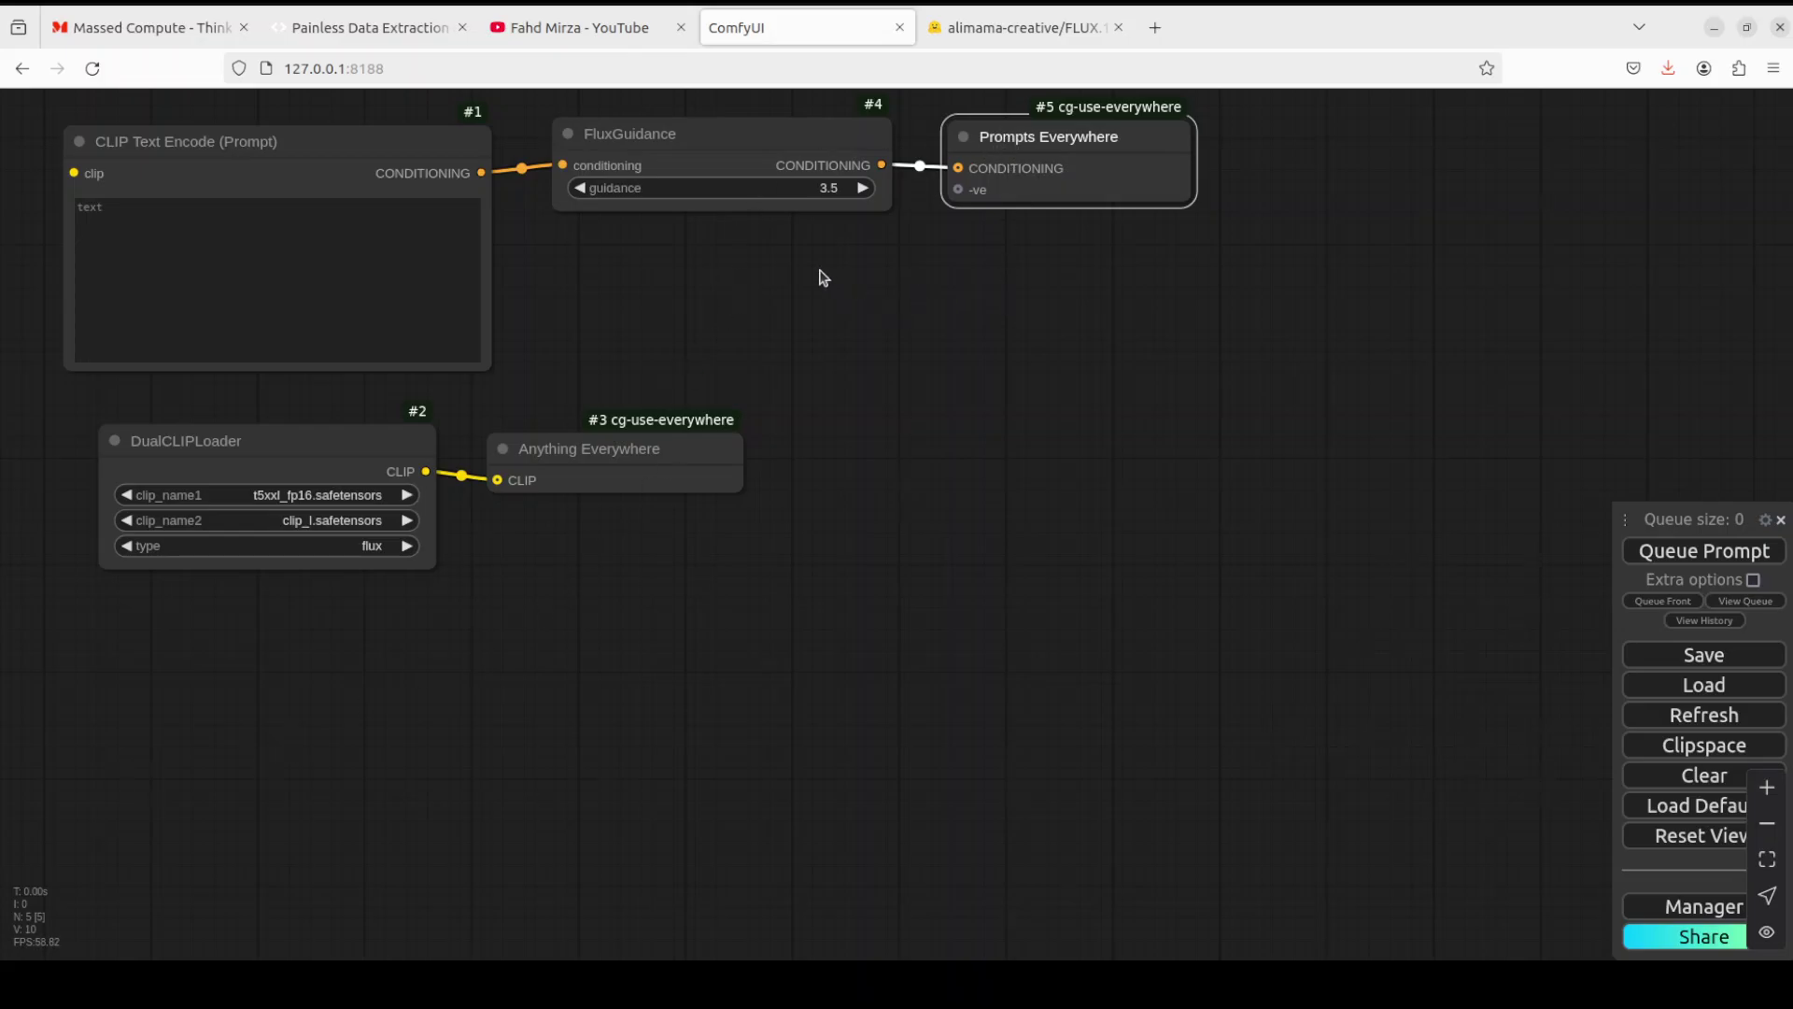
Add a smaller second CLIP Text Encode (Prompt) node below FluxGuidance and connect its CONDITIONING output to Prompts Everywhere's -ve input
{"action": "double_click", "coordinate": [779, 266]}
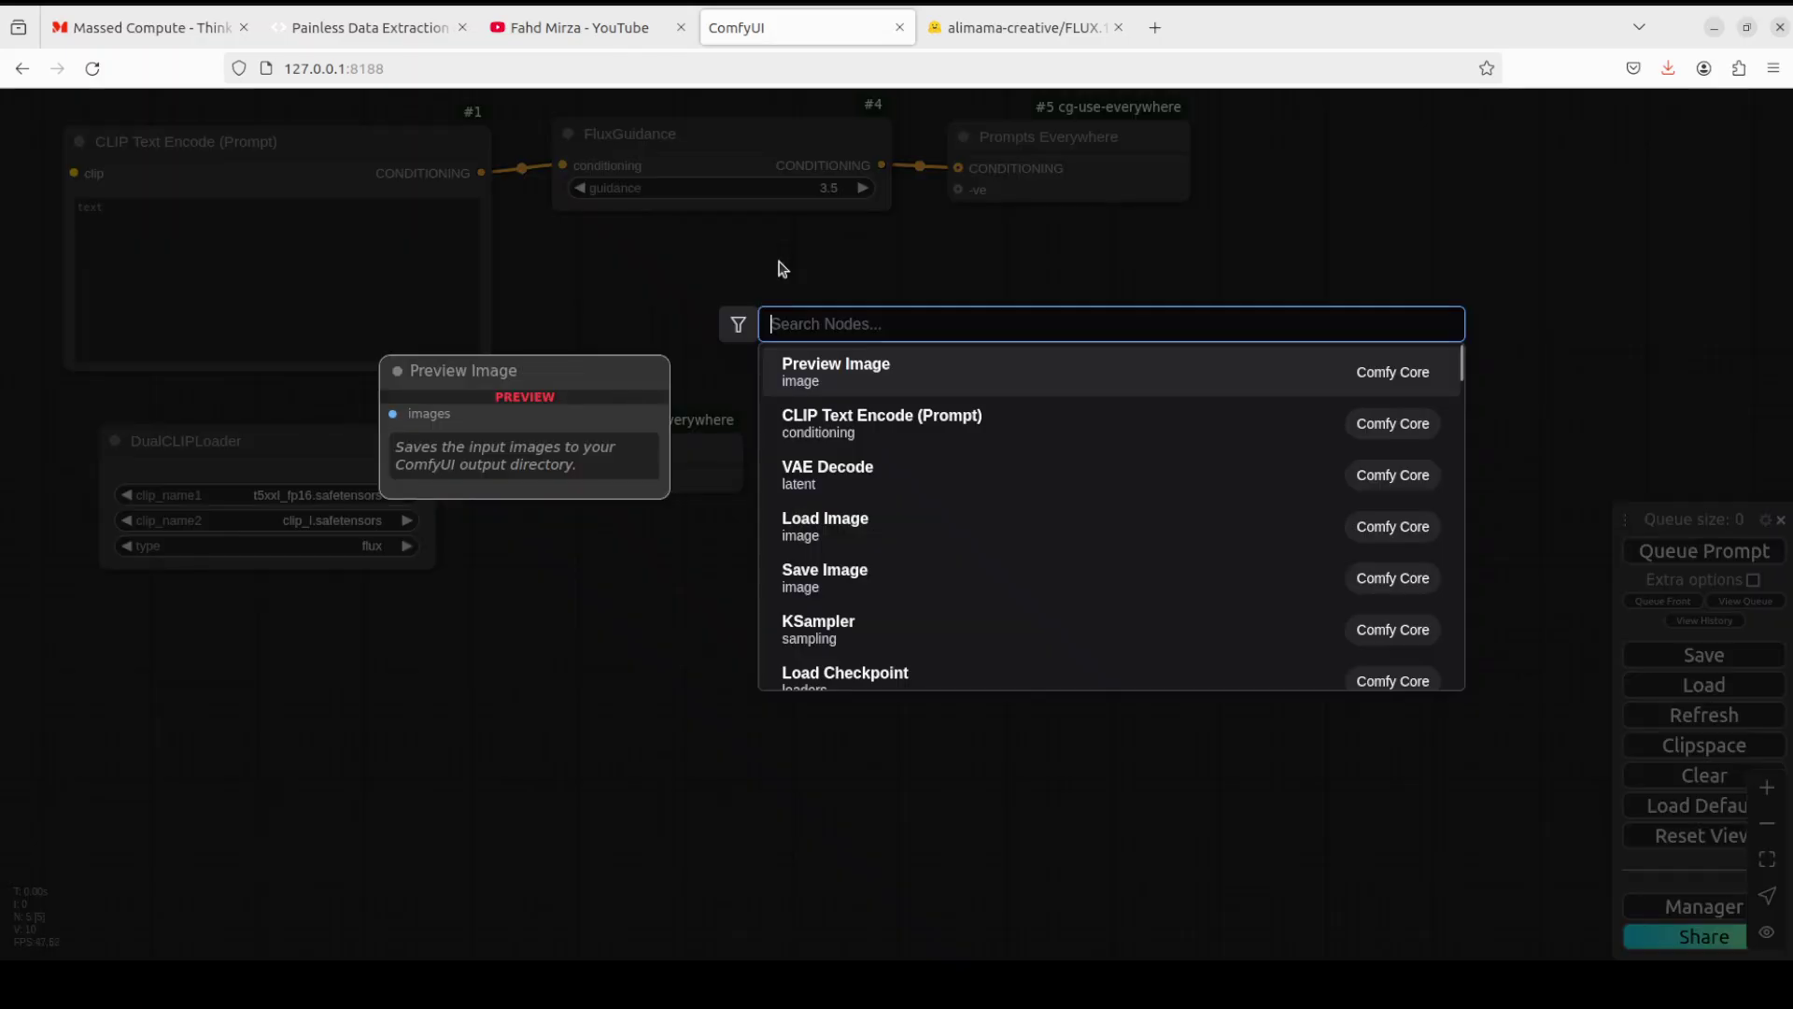
{"action": "left_click", "coordinate": [853, 430]}
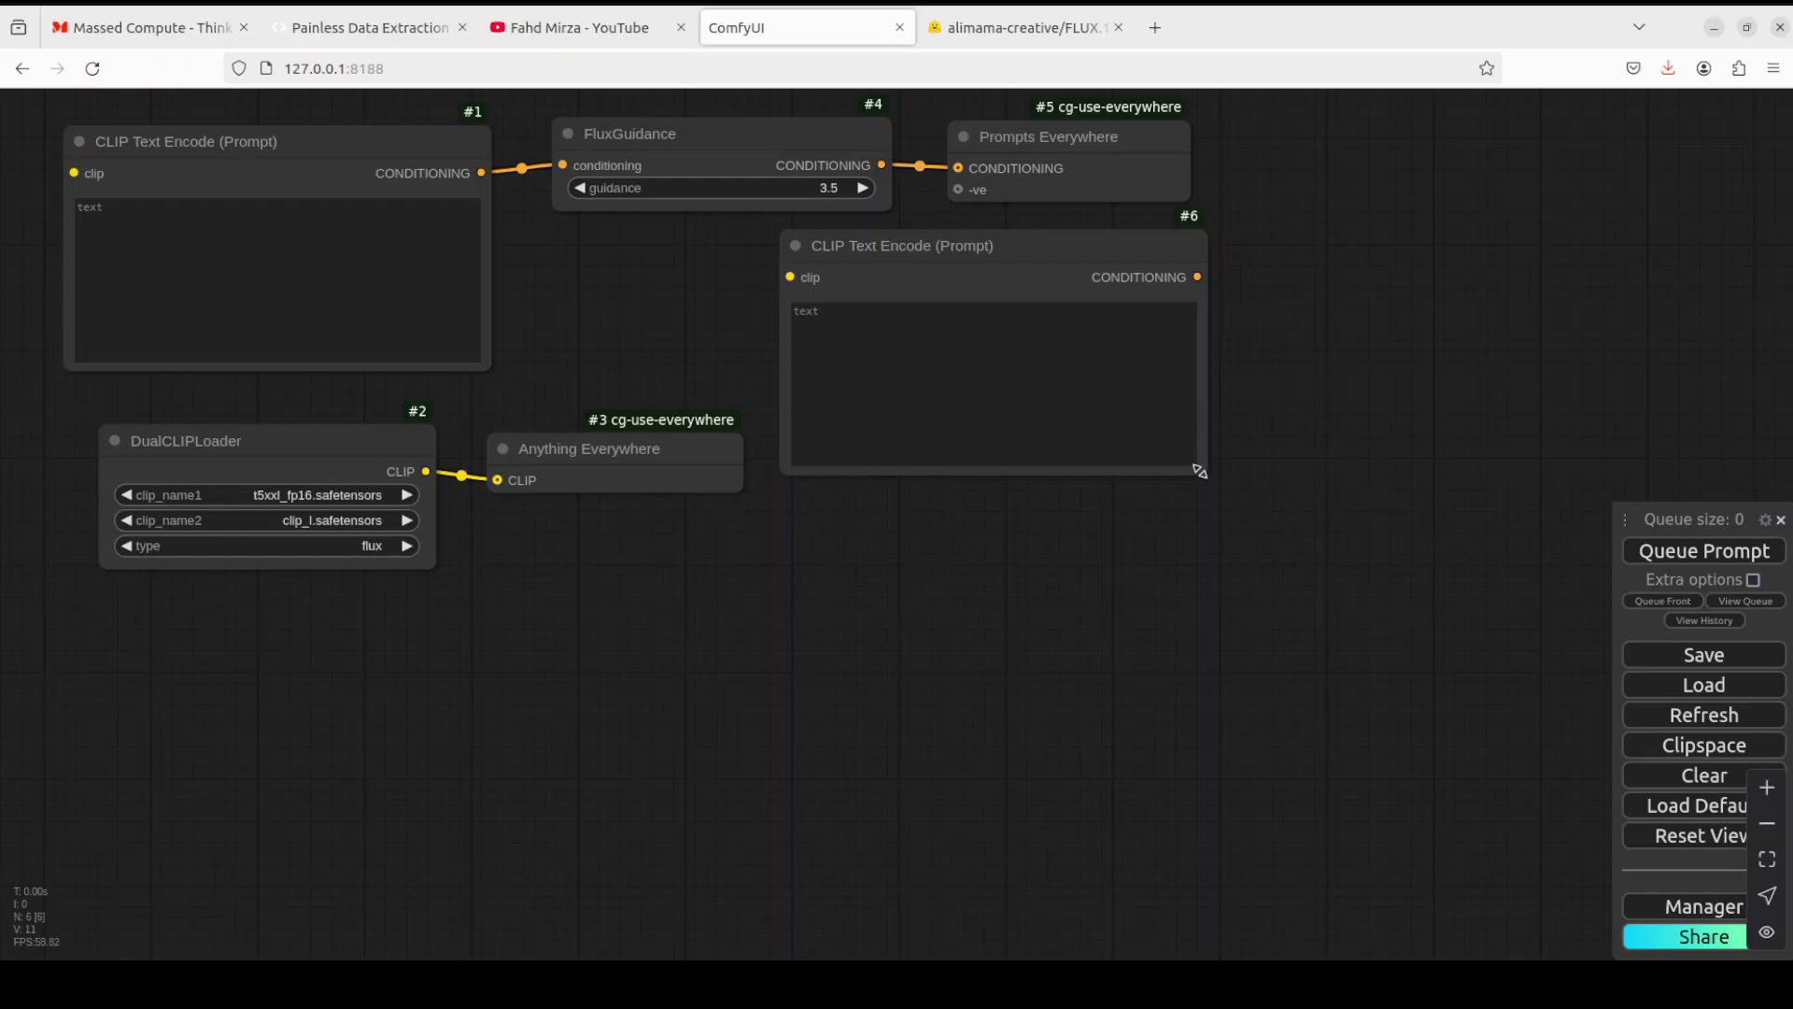
{"action": "left_click_drag", "start_coordinate": [1203, 469], "coordinate": [773, 277]}
{"action": "left_click_drag", "start_coordinate": [887, 289], "coordinate": [959, 192]}
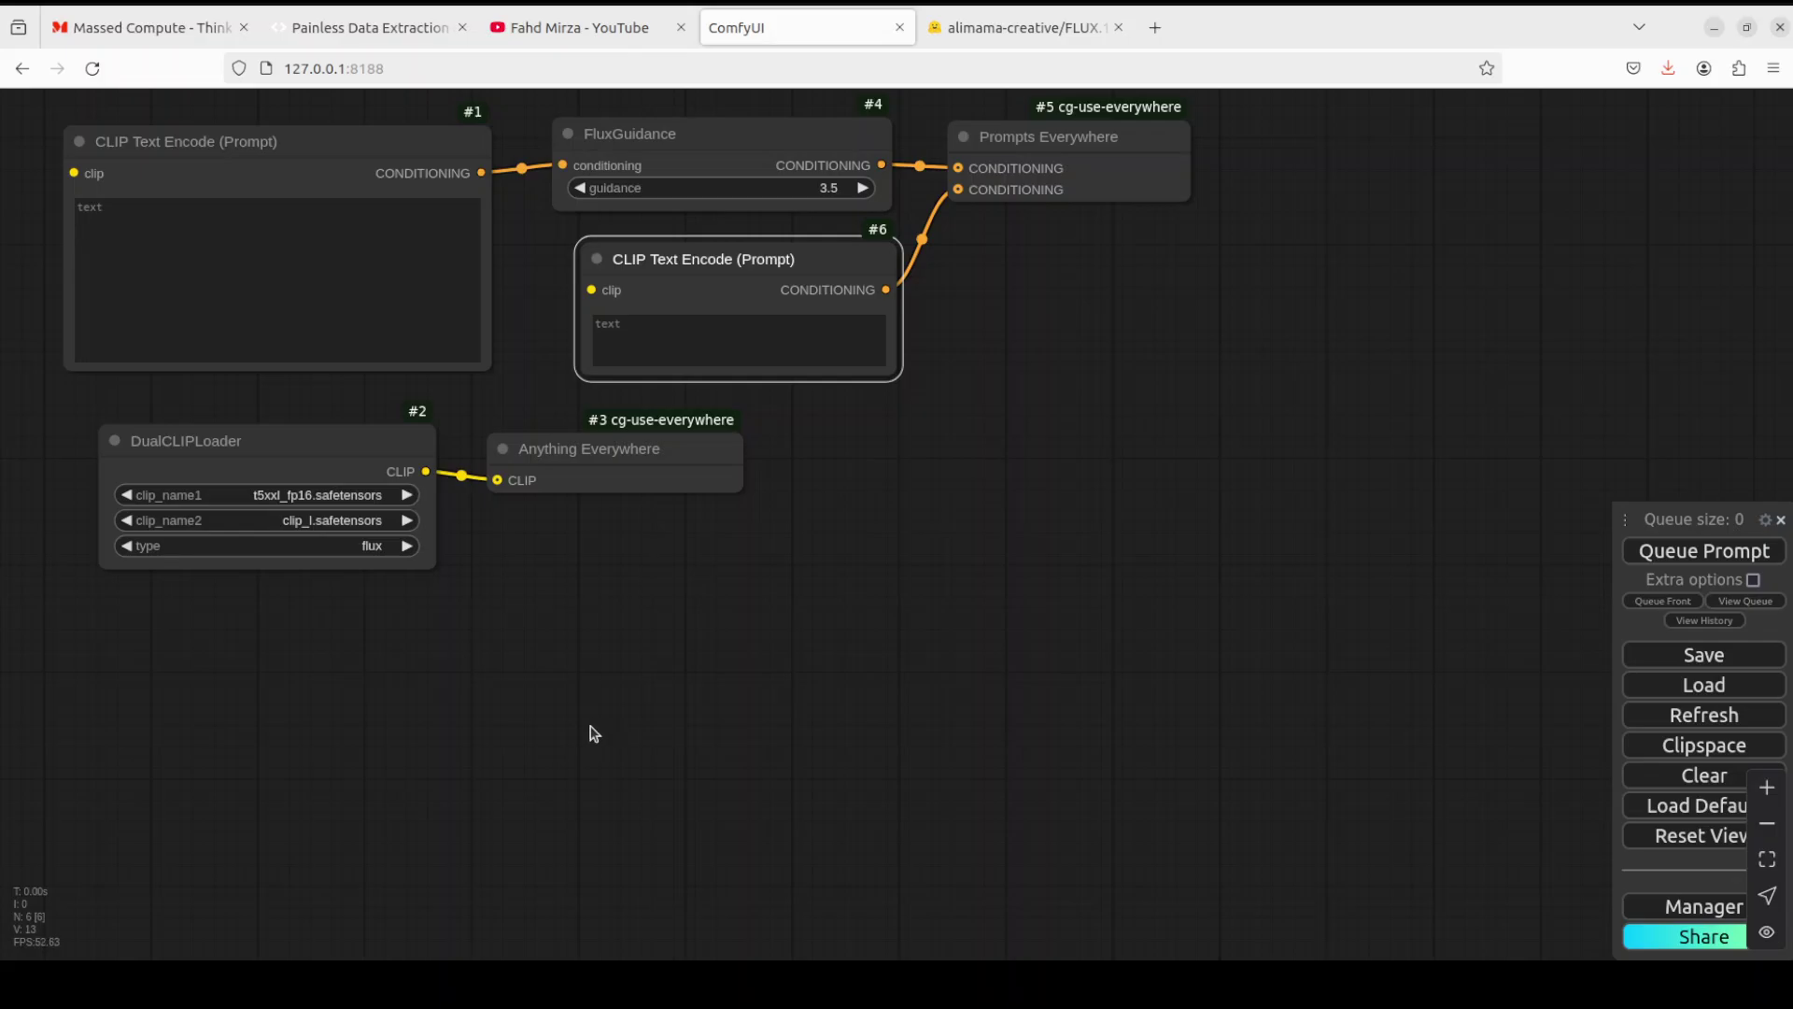
Add a Load Diffusion Model node and place it directly below the DualCLIPLoader
{"action": "double_click", "coordinate": [208, 634]}
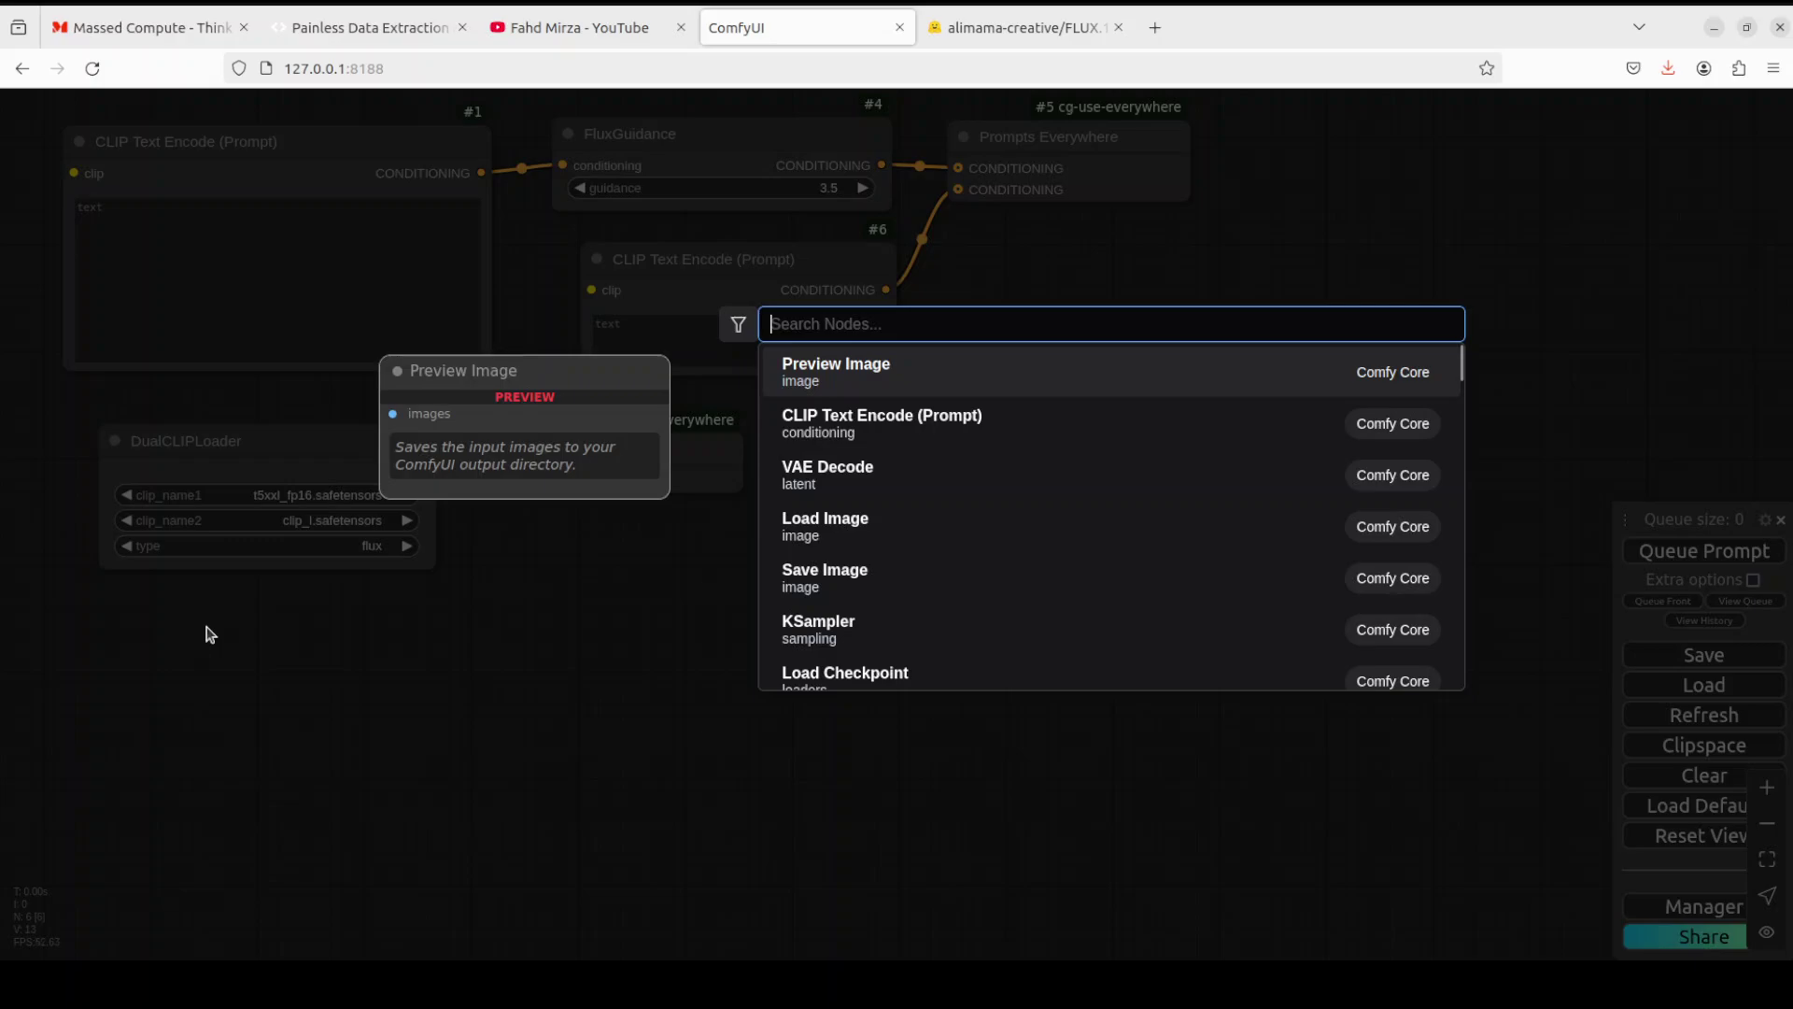
{"action": "type", "text": "load"}
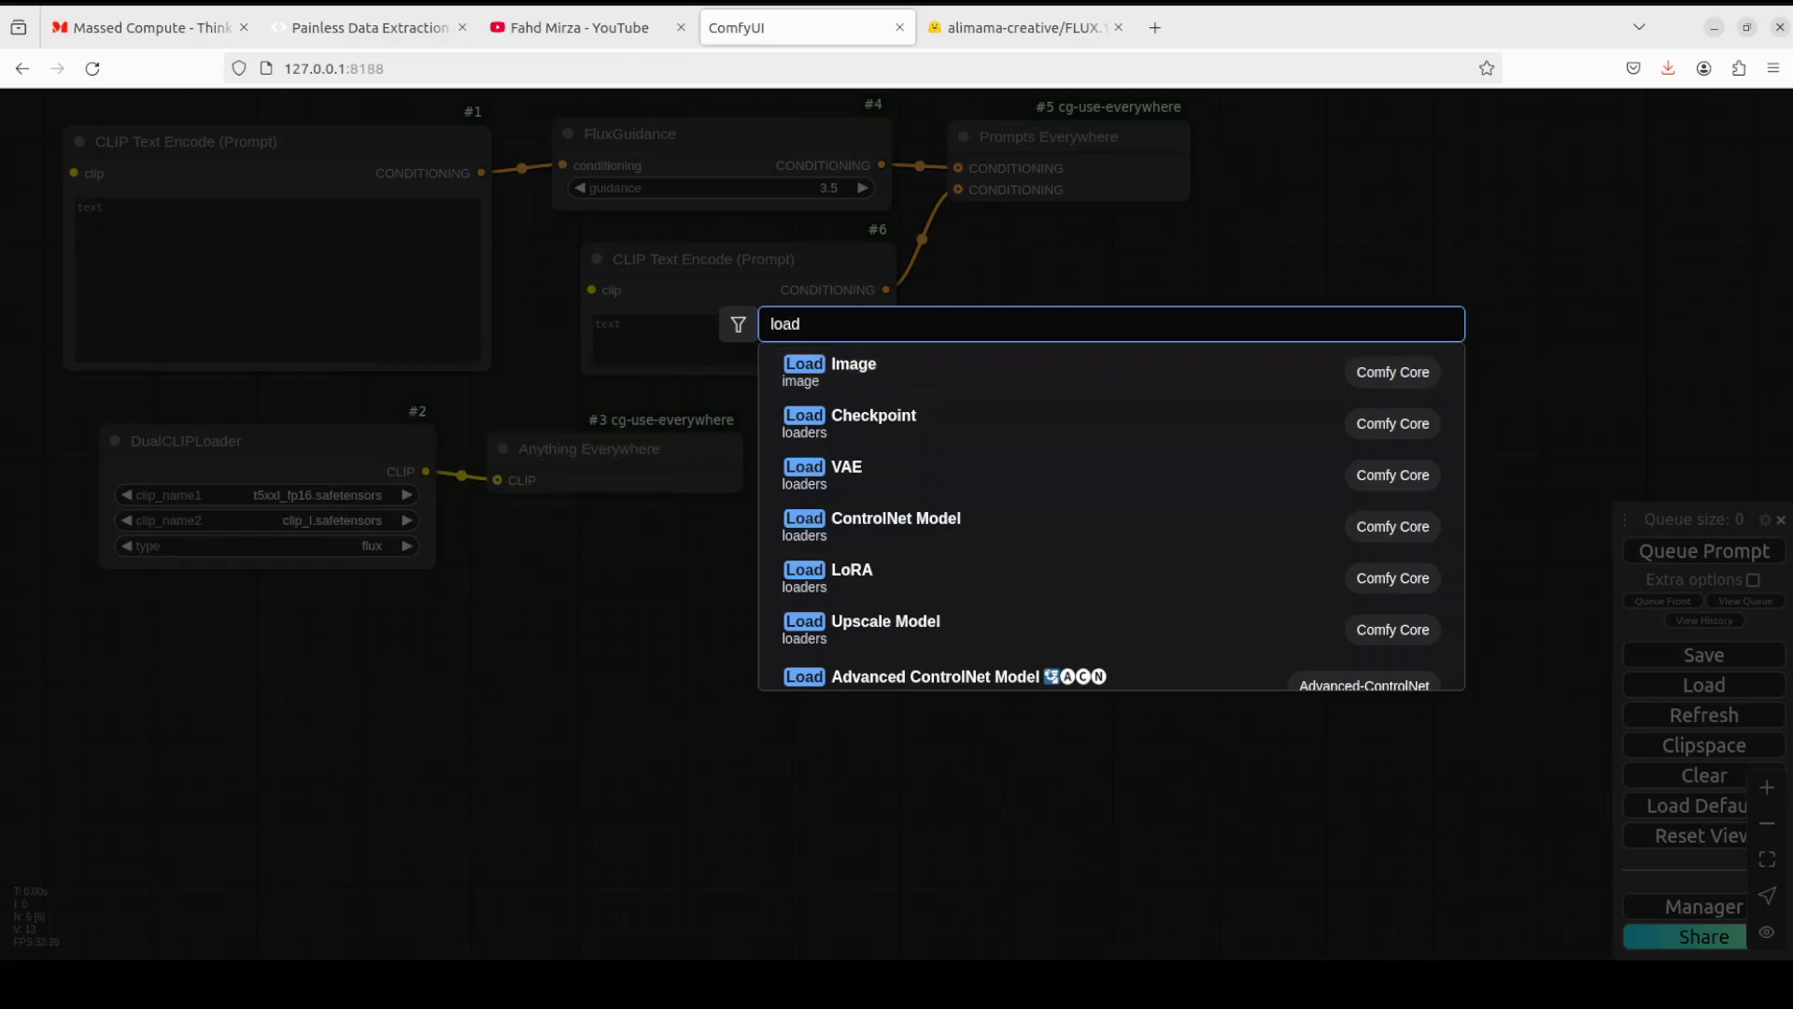
{"action": "type", "text": " diff"}
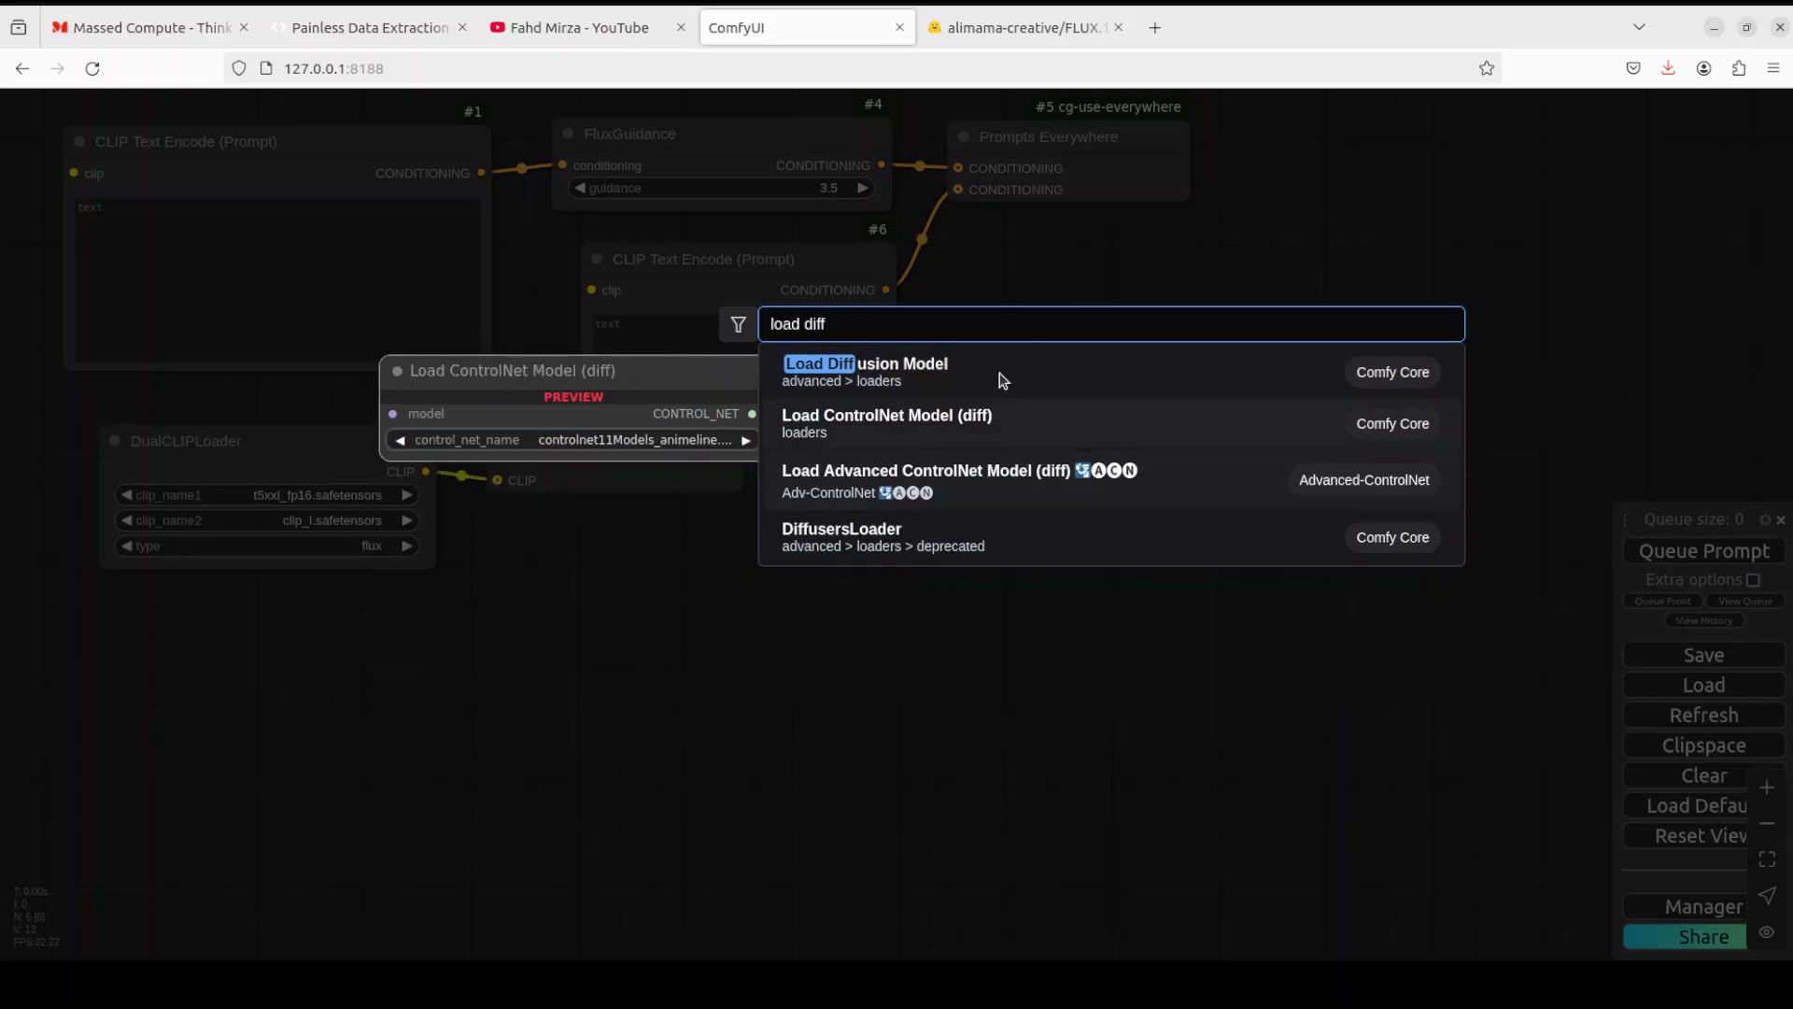
{"action": "key", "text": "Return"}
{"action": "left_click_drag", "start_coordinate": [272, 639], "coordinate": [201, 658]}
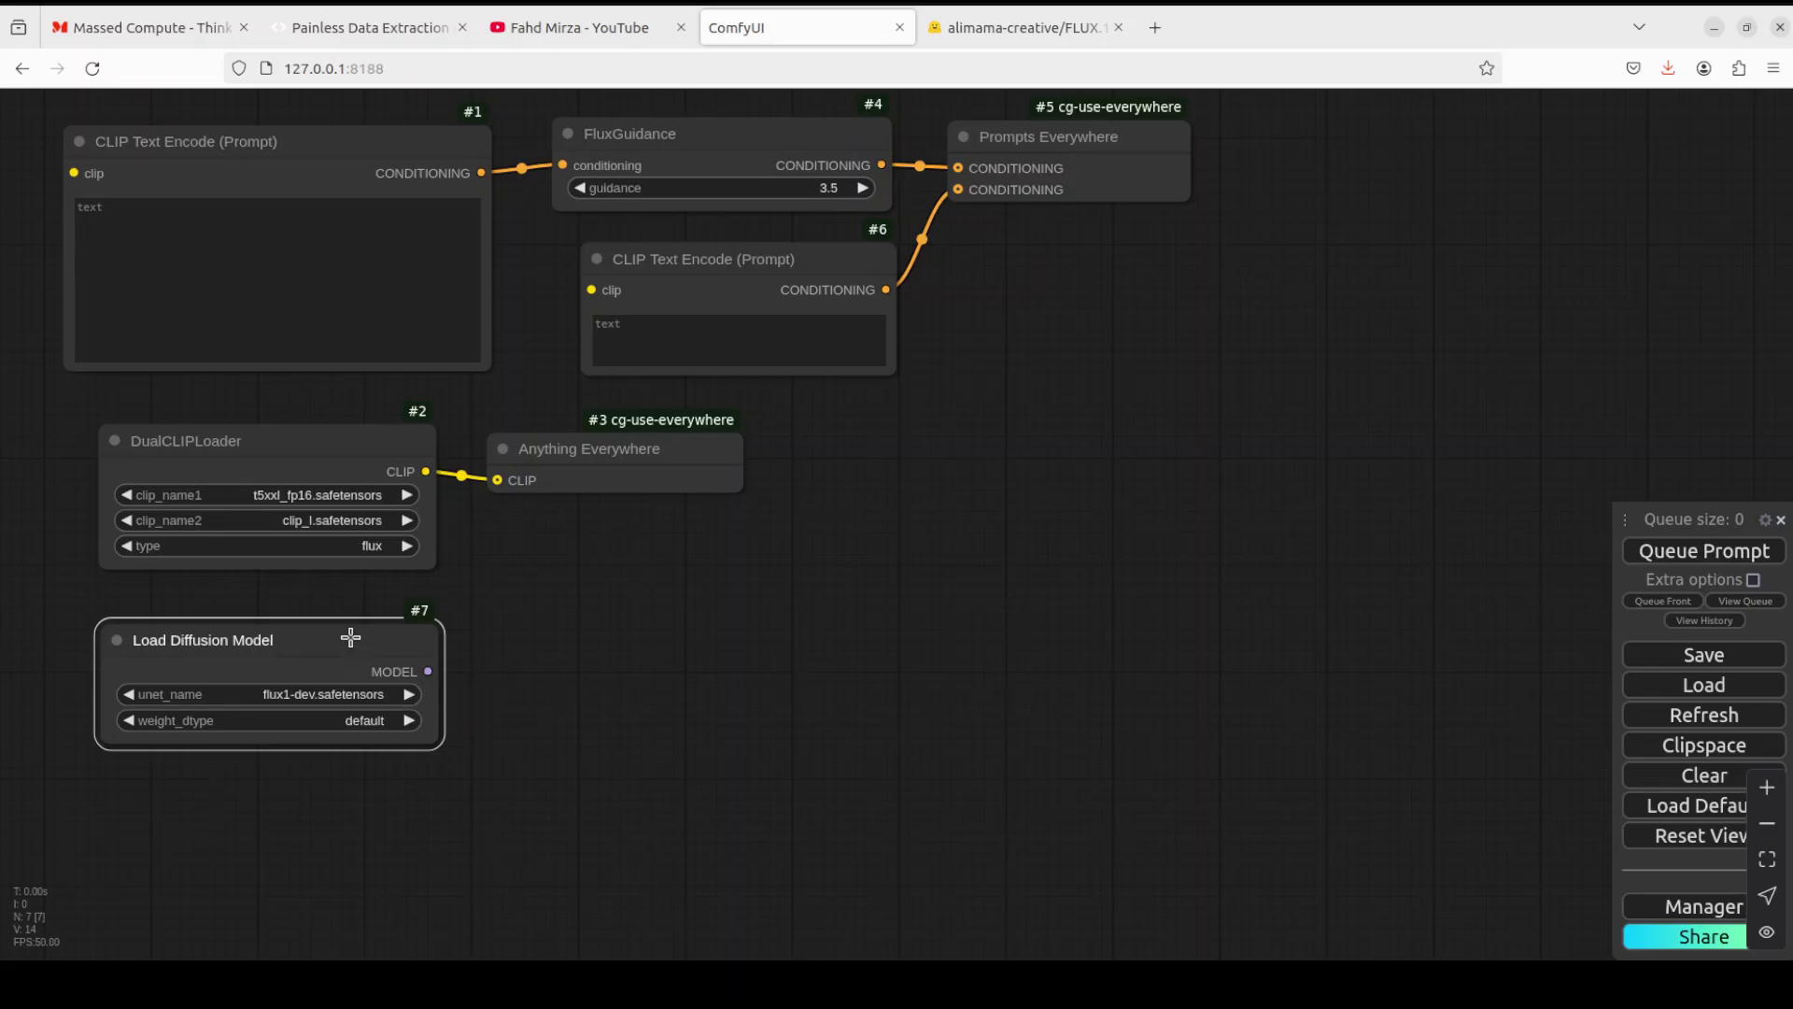
Add a LoraLoaderModelOnly node from Load Diffusion Model's MODEL output and open its lora_name choices
{"action": "left_click_drag", "start_coordinate": [435, 671], "coordinate": [515, 646]}
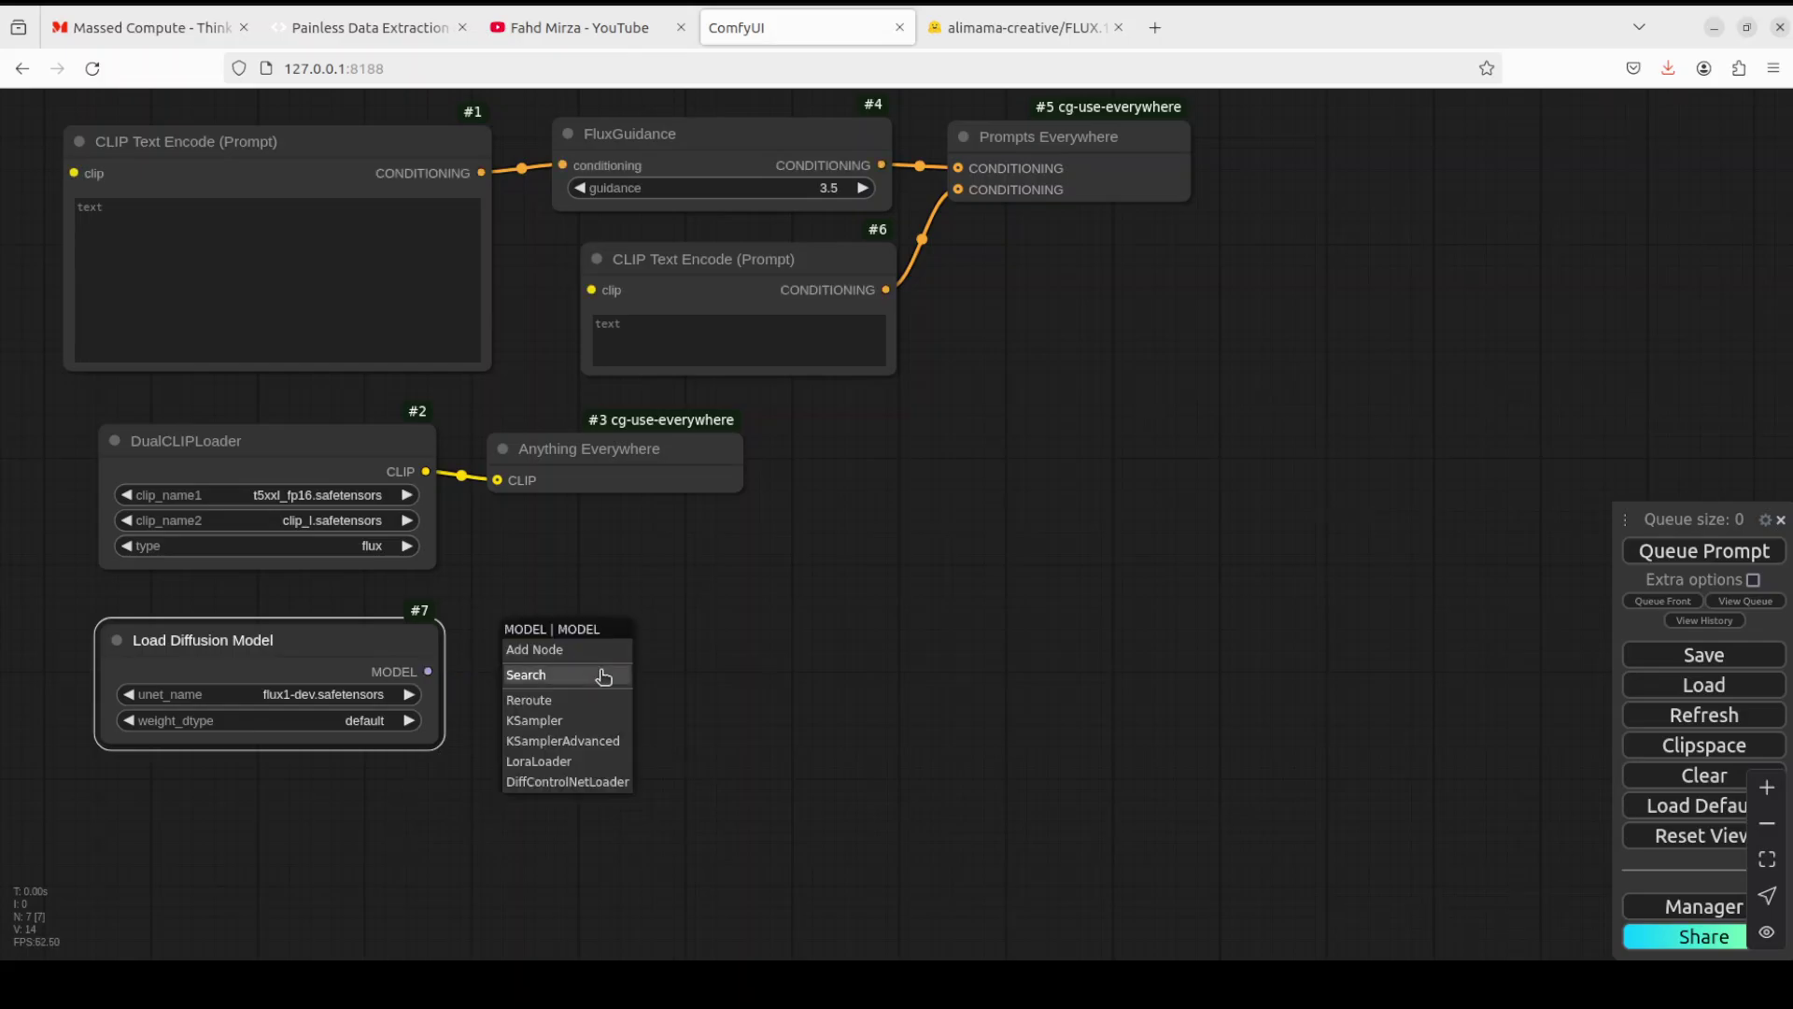
{"action": "left_click", "coordinate": [578, 684]}
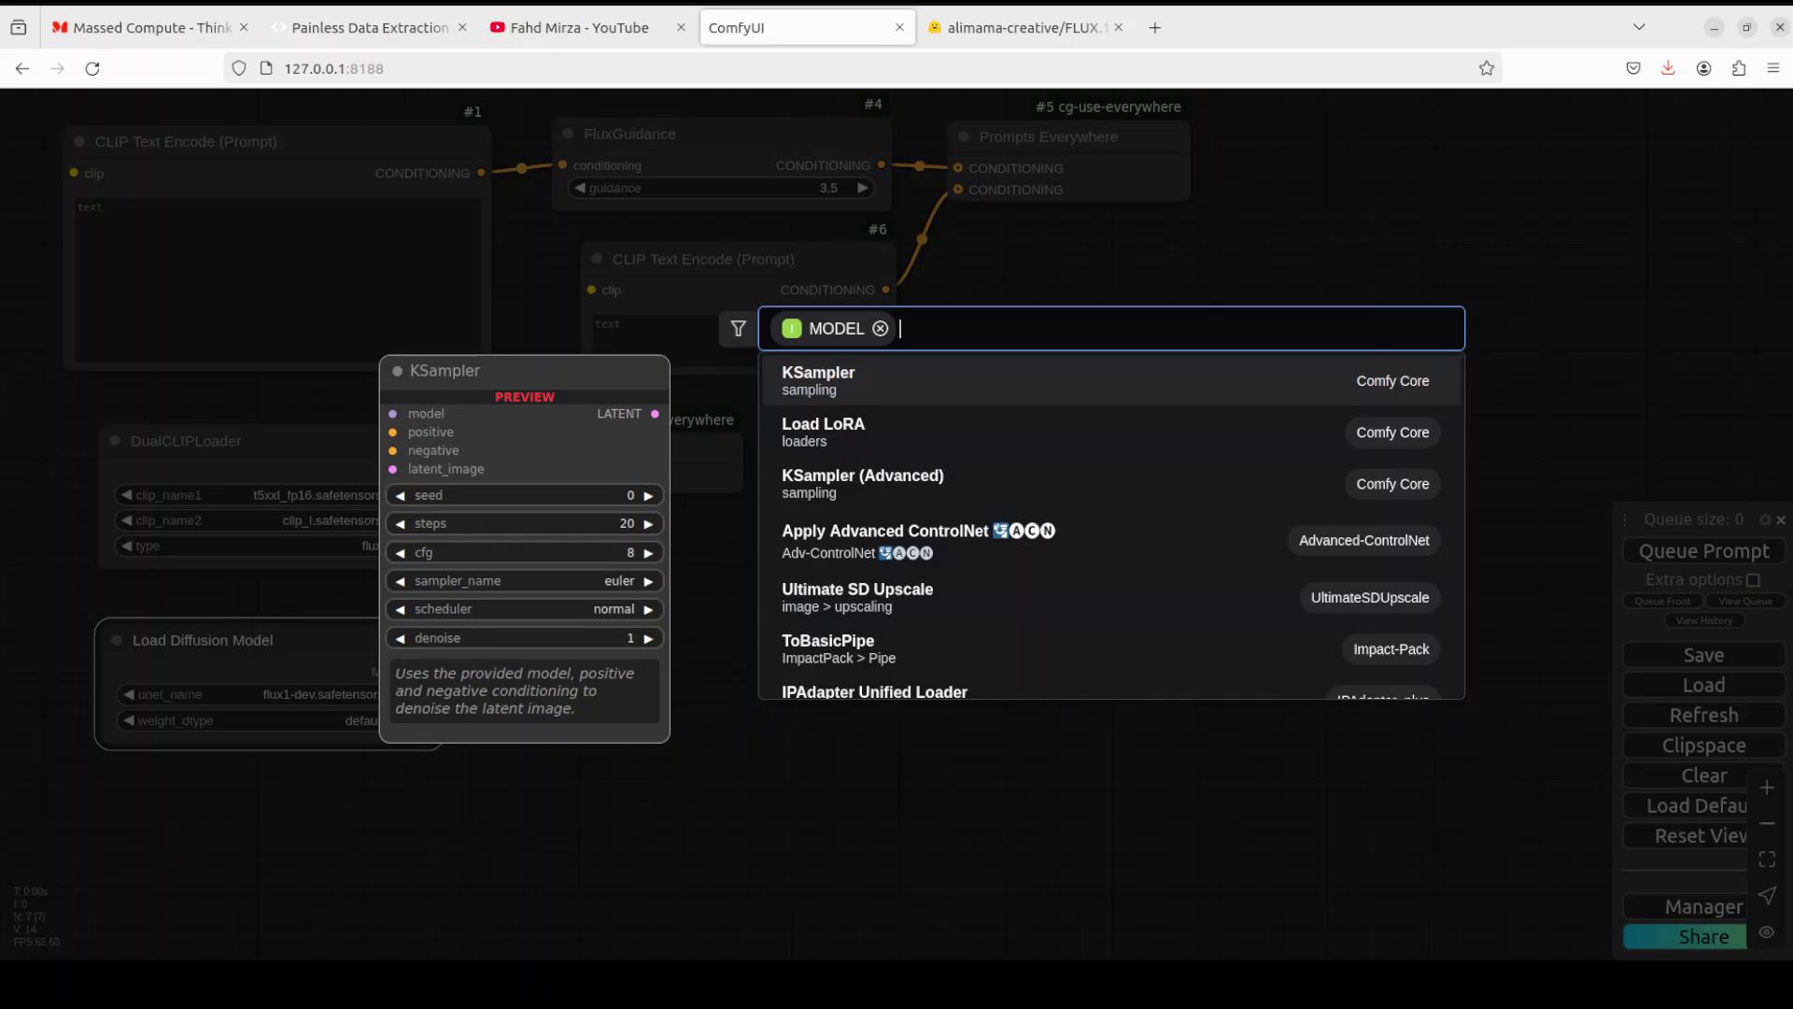
{"action": "type", "text": "load"}
{"action": "key", "text": "BackSpace"}
{"action": "key", "text": "BackSpace"}
{"action": "key", "text": "BackSpace"}
{"action": "key", "text": "BackSpace"}
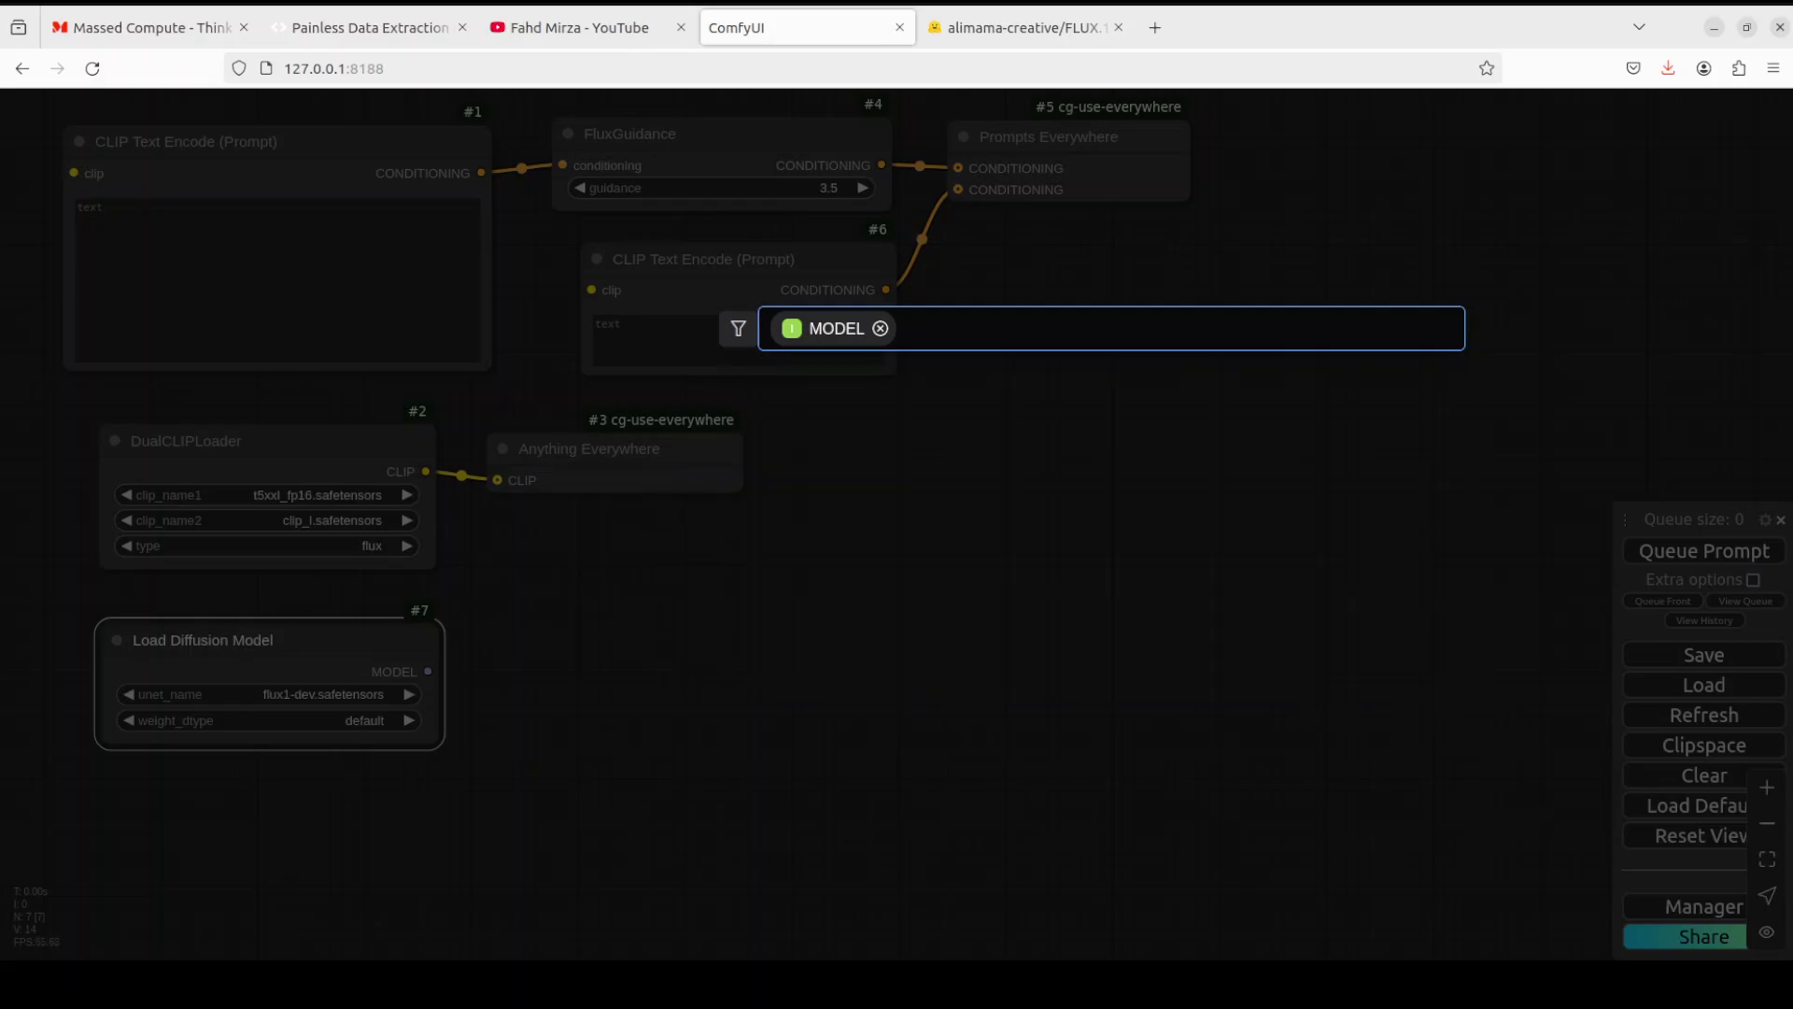
{"action": "type", "text": "loraload"}
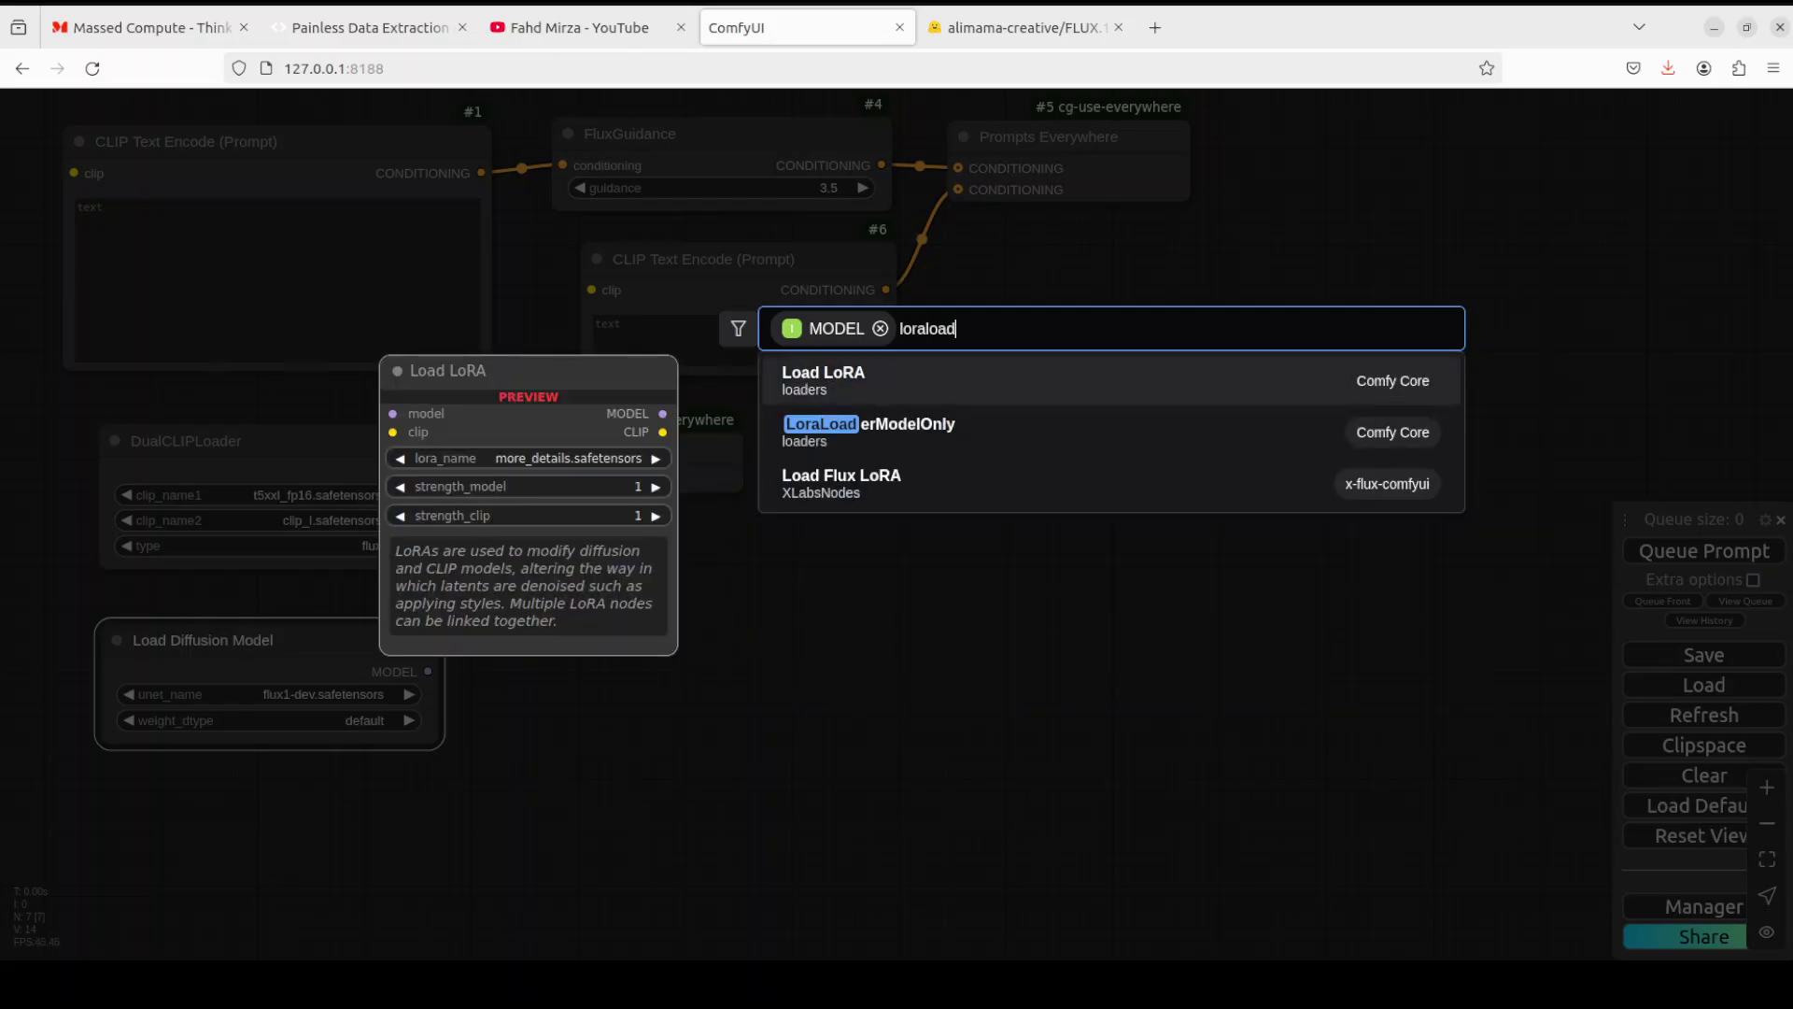
{"action": "type", "text": "m"}
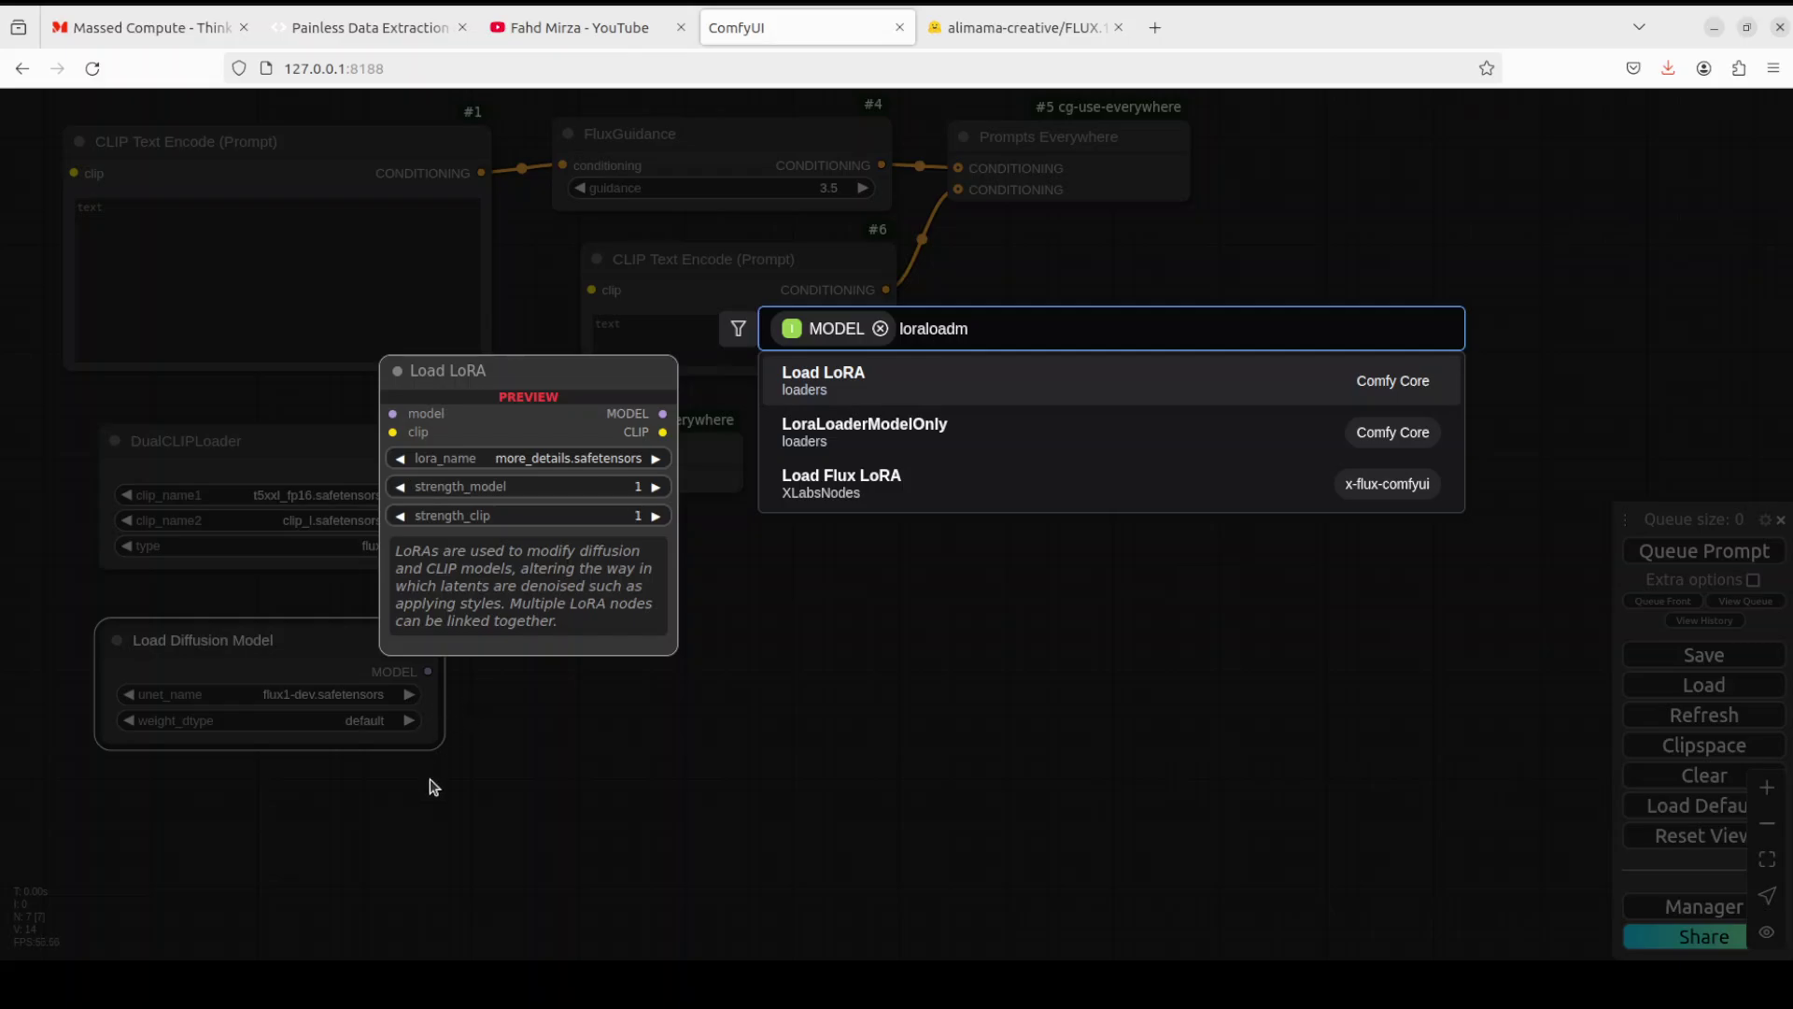
{"action": "left_click", "coordinate": [878, 430]}
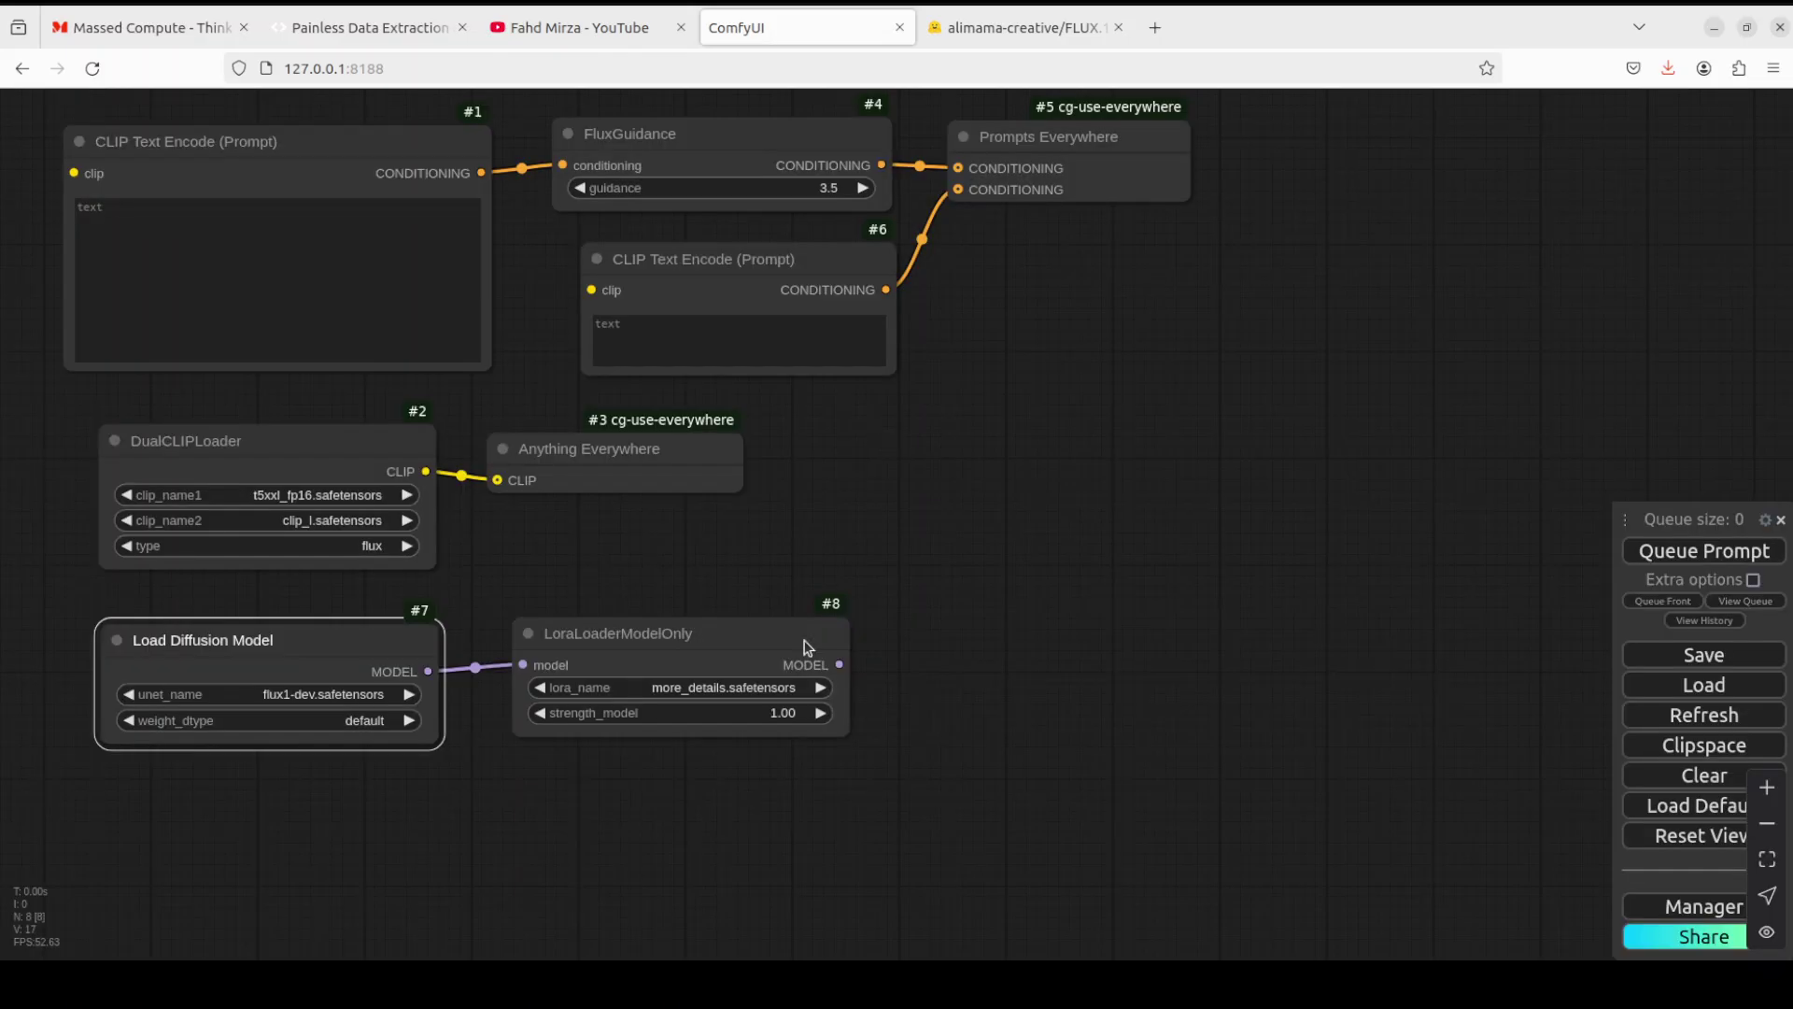
{"action": "left_click", "coordinate": [728, 696]}
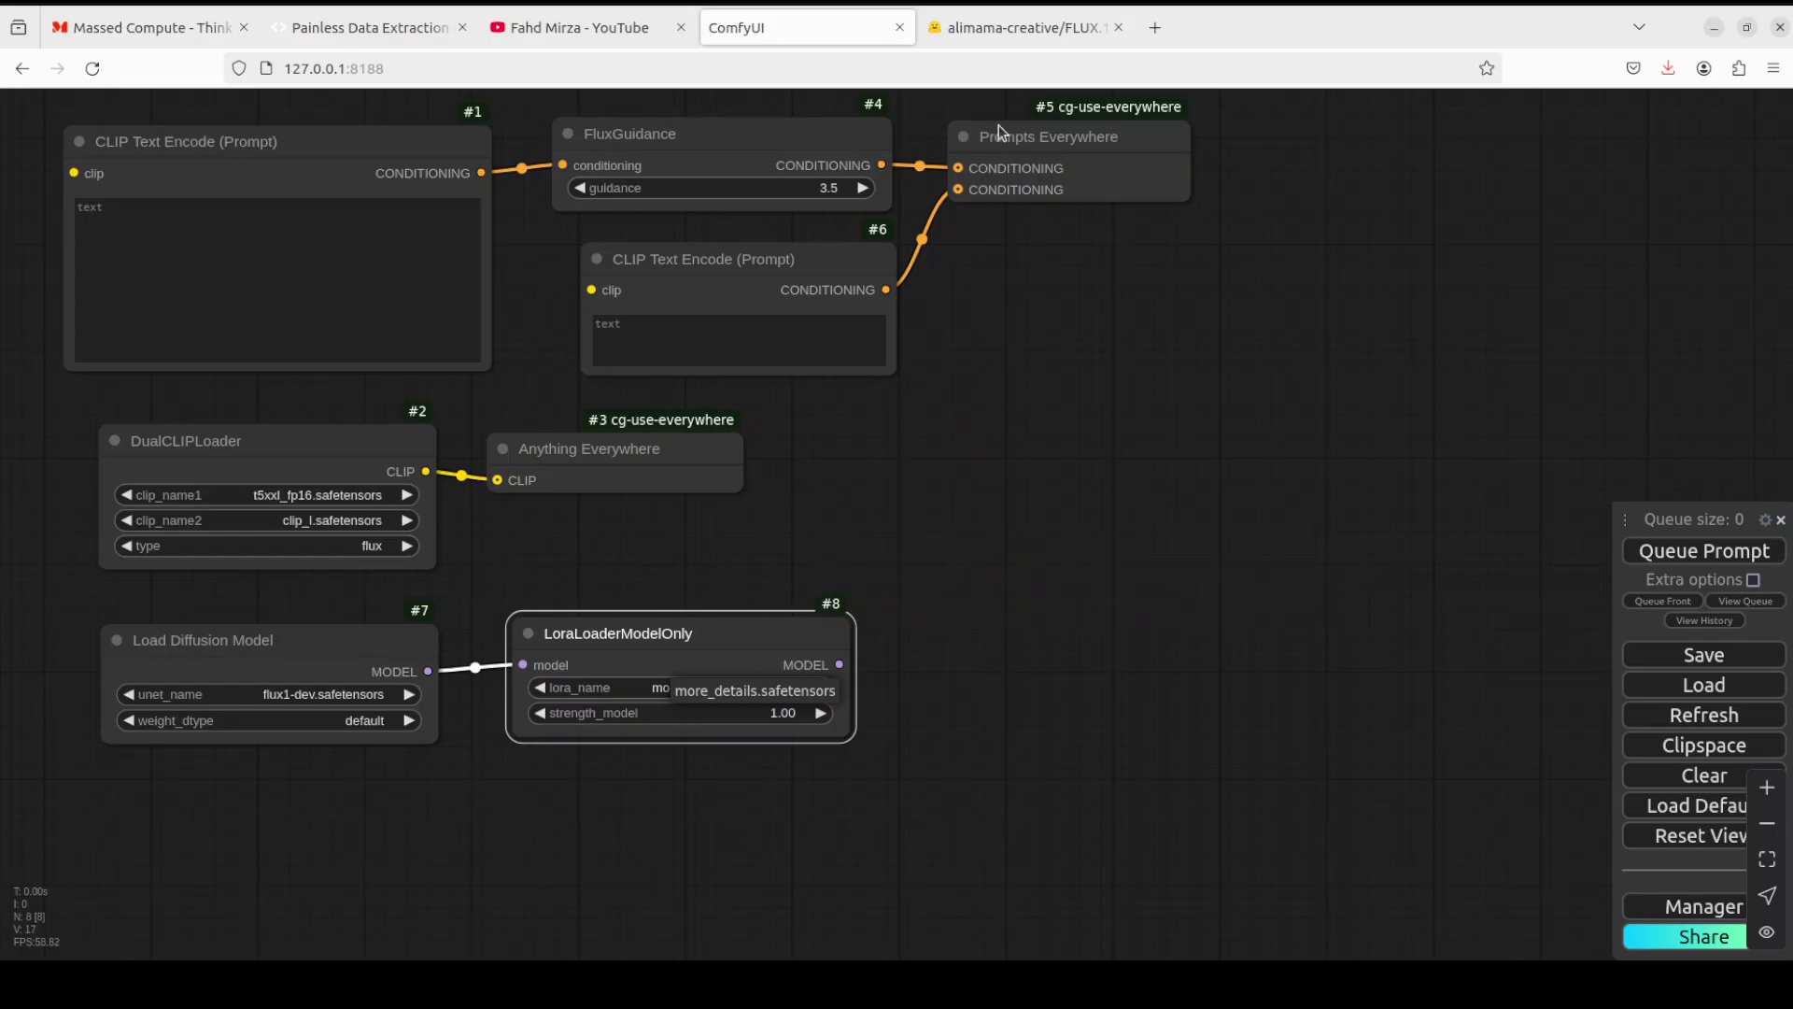
Switch to the FLUX.1-Turbo-Alpha page on Hugging Face and open the file page of diffusion_pytorch_model.safetensors
{"action": "left_click", "coordinate": [1020, 30]}
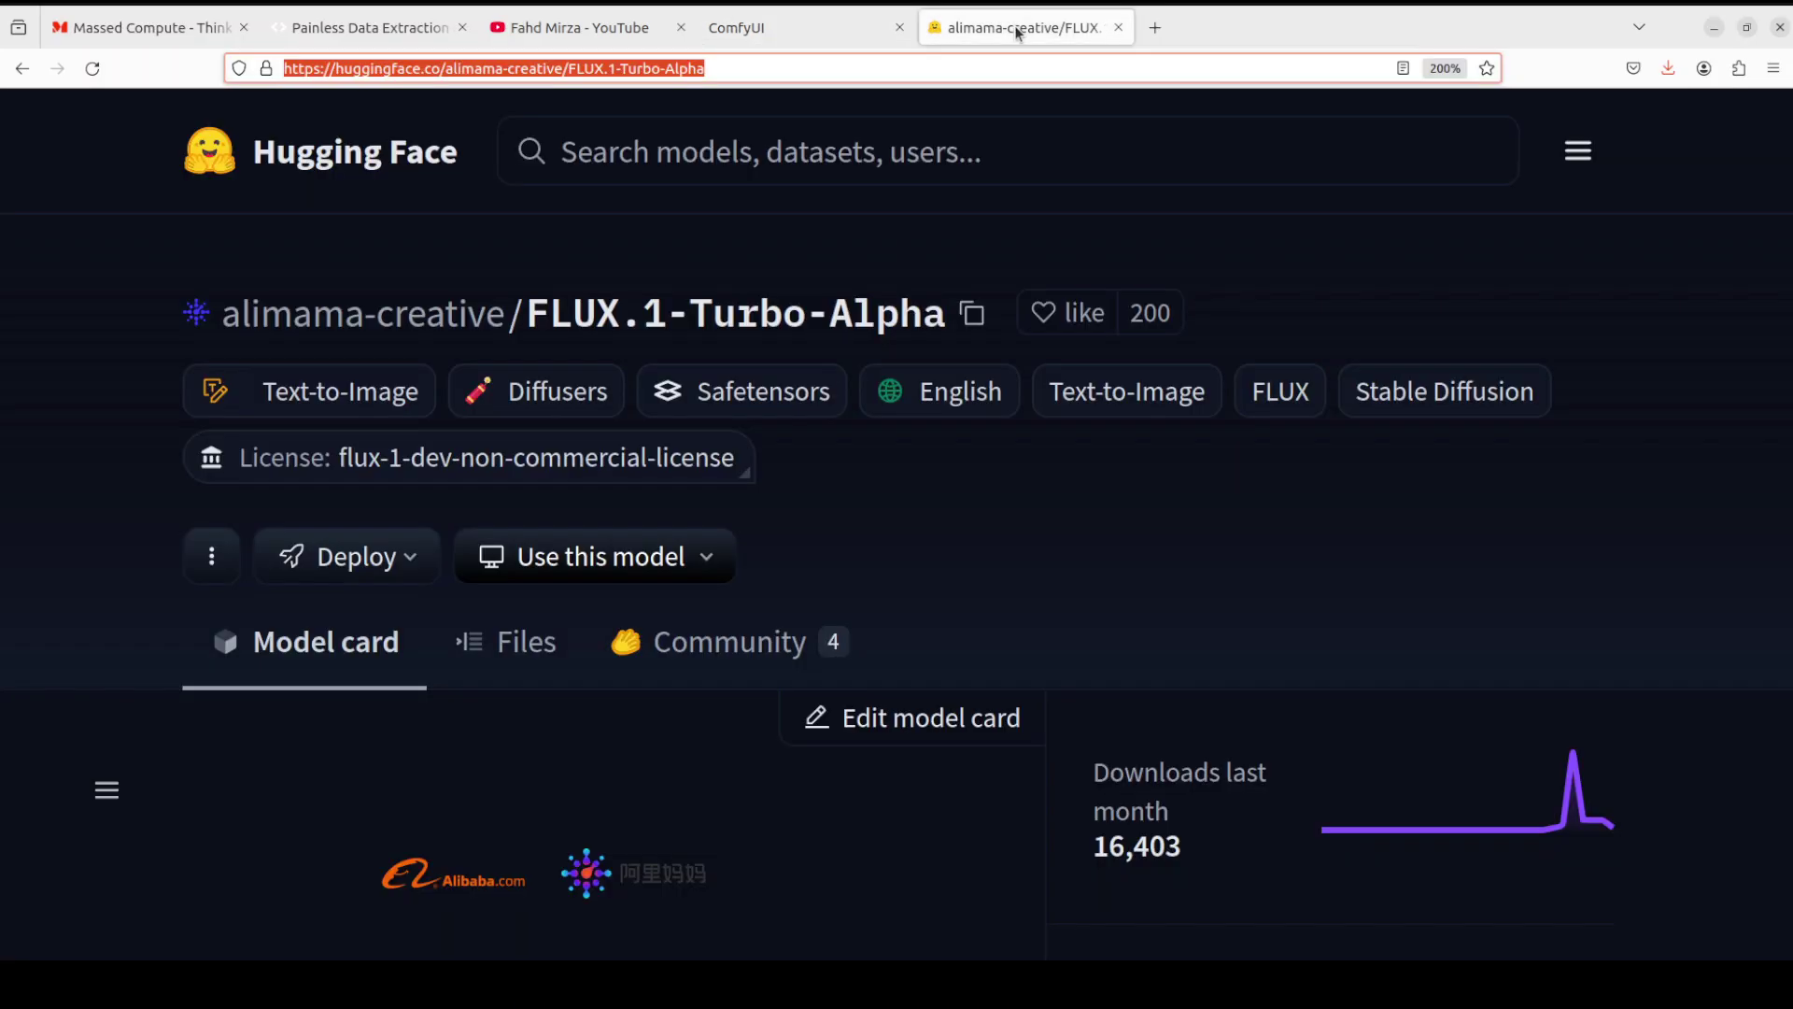
{"action": "left_click", "coordinate": [540, 643]}
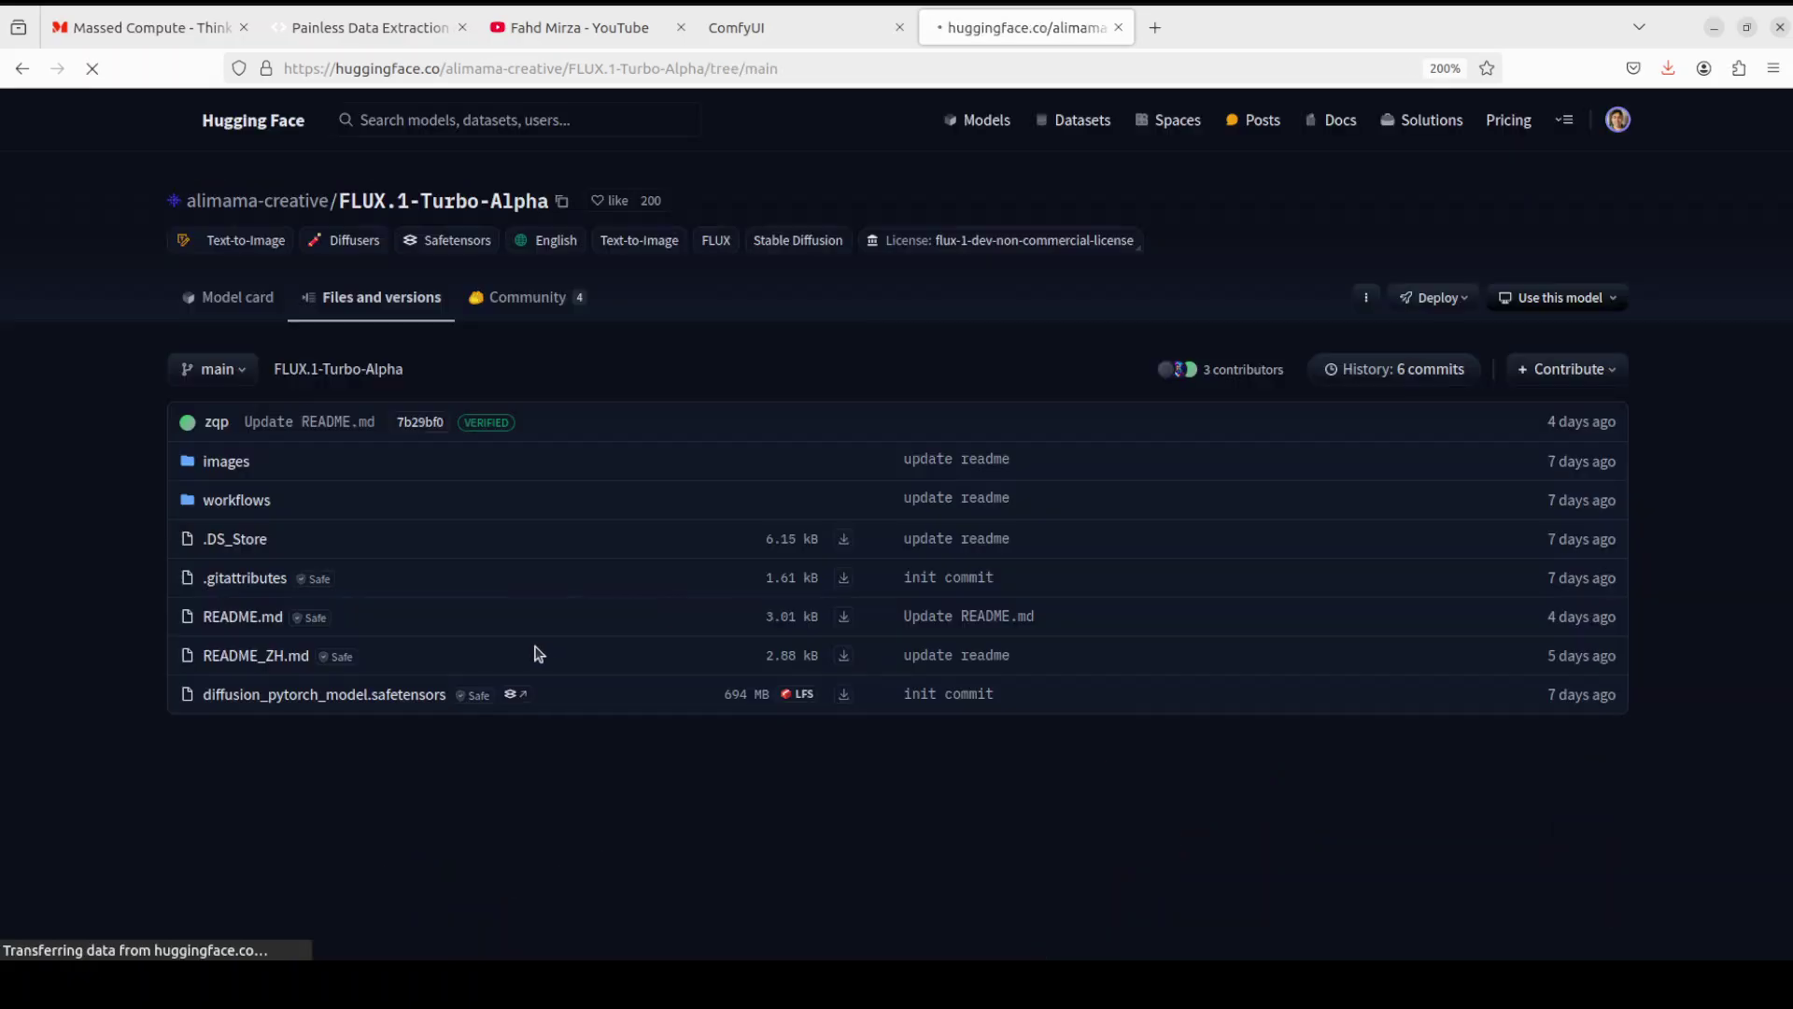
{"action": "scroll", "coordinate": [817, 635], "scroll_direction": "down", "scroll_amount": 5}
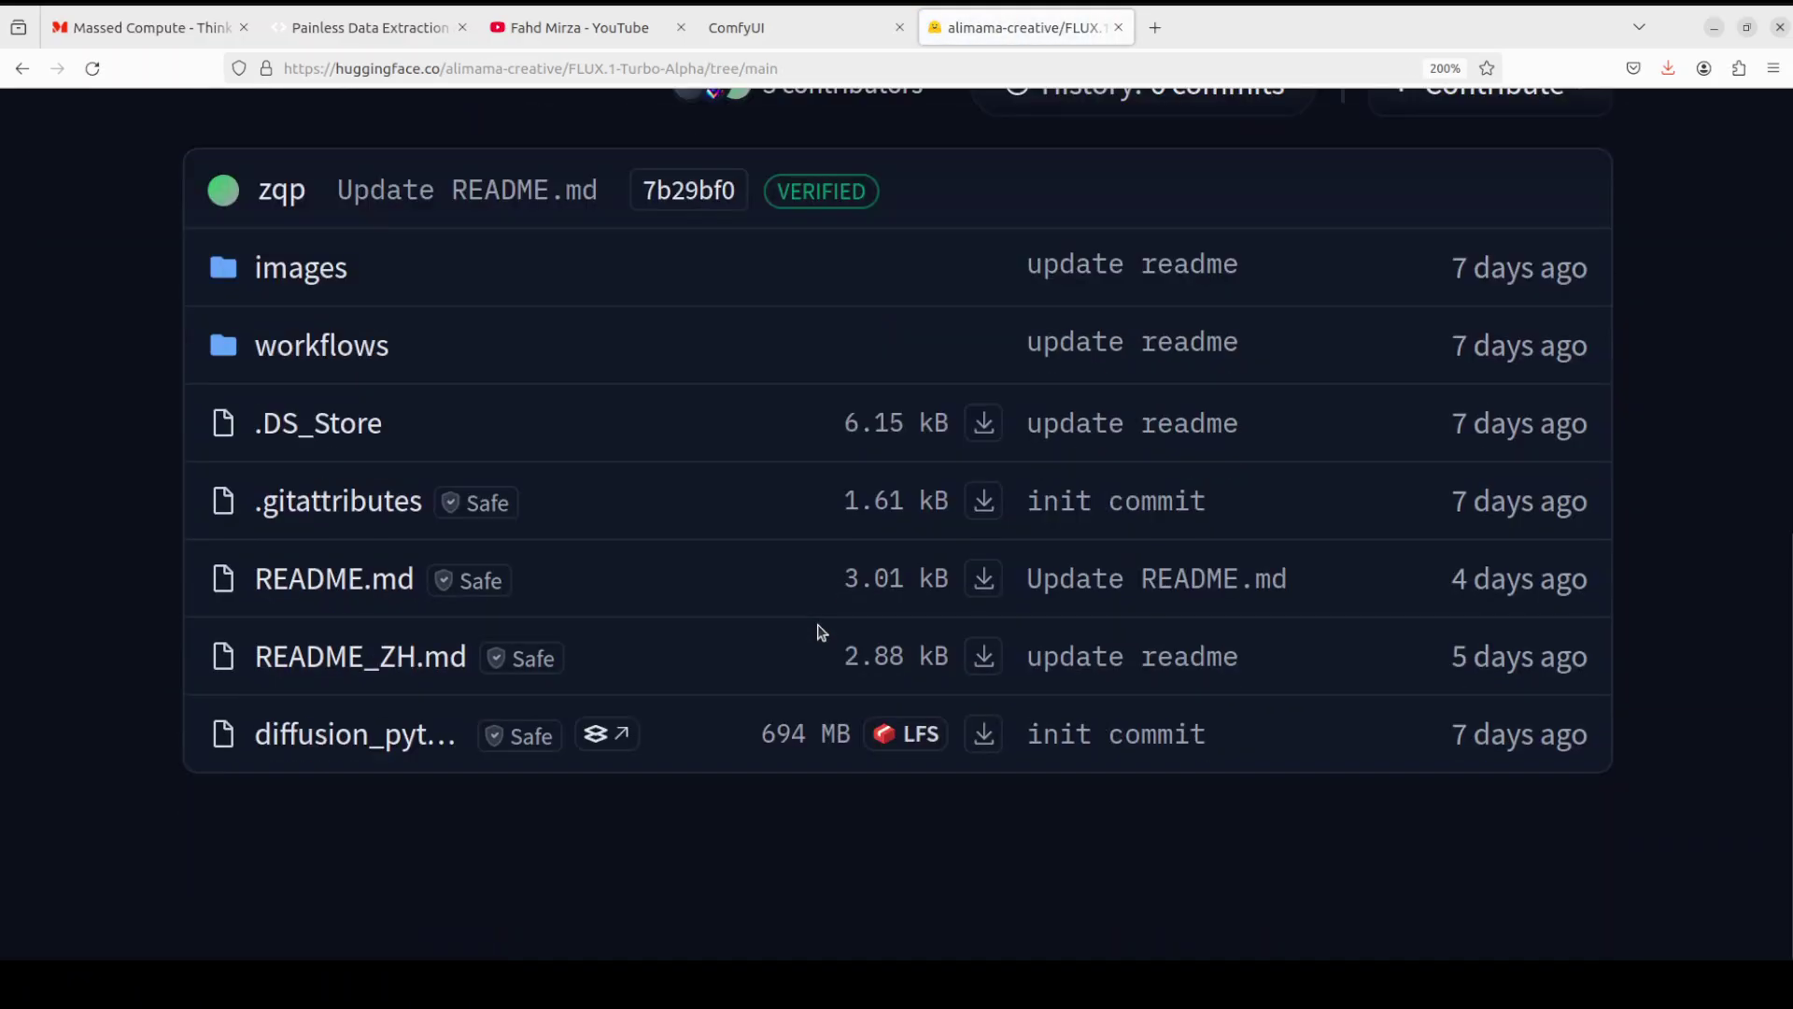
{"action": "left_click", "coordinate": [347, 744]}
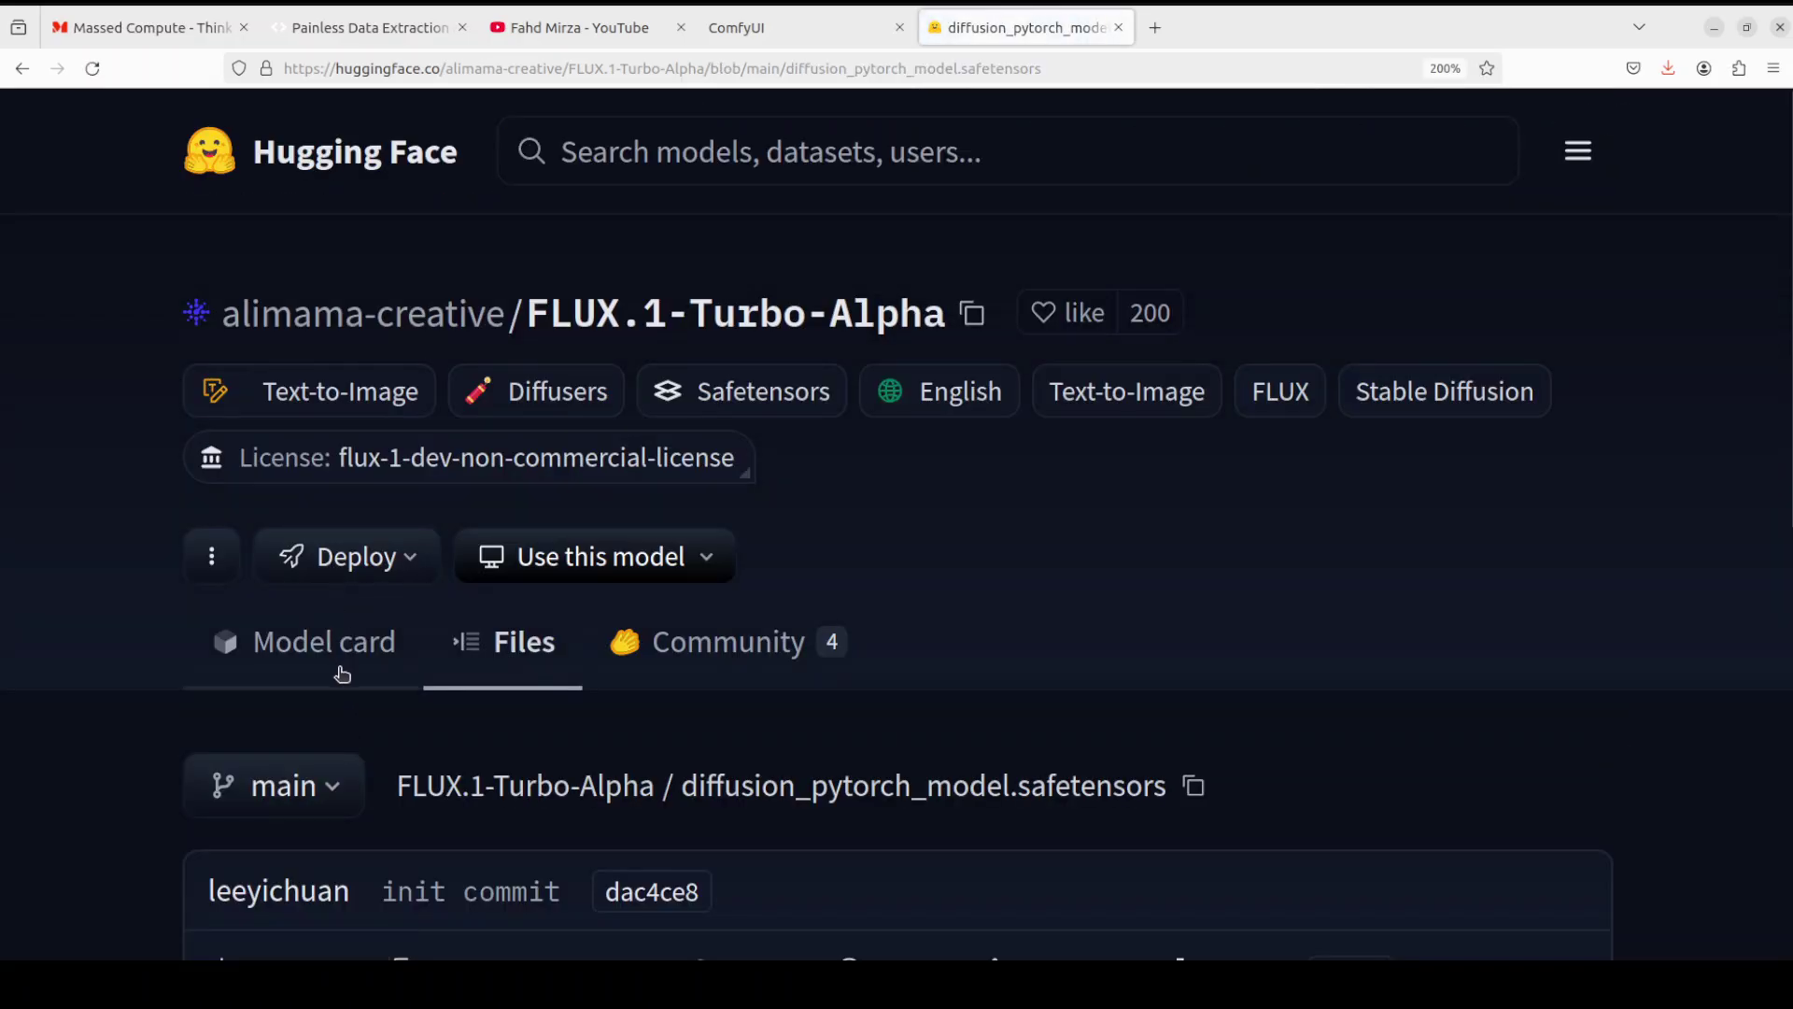
{"action": "scroll", "coordinate": [467, 705], "scroll_direction": "down", "scroll_amount": 5}
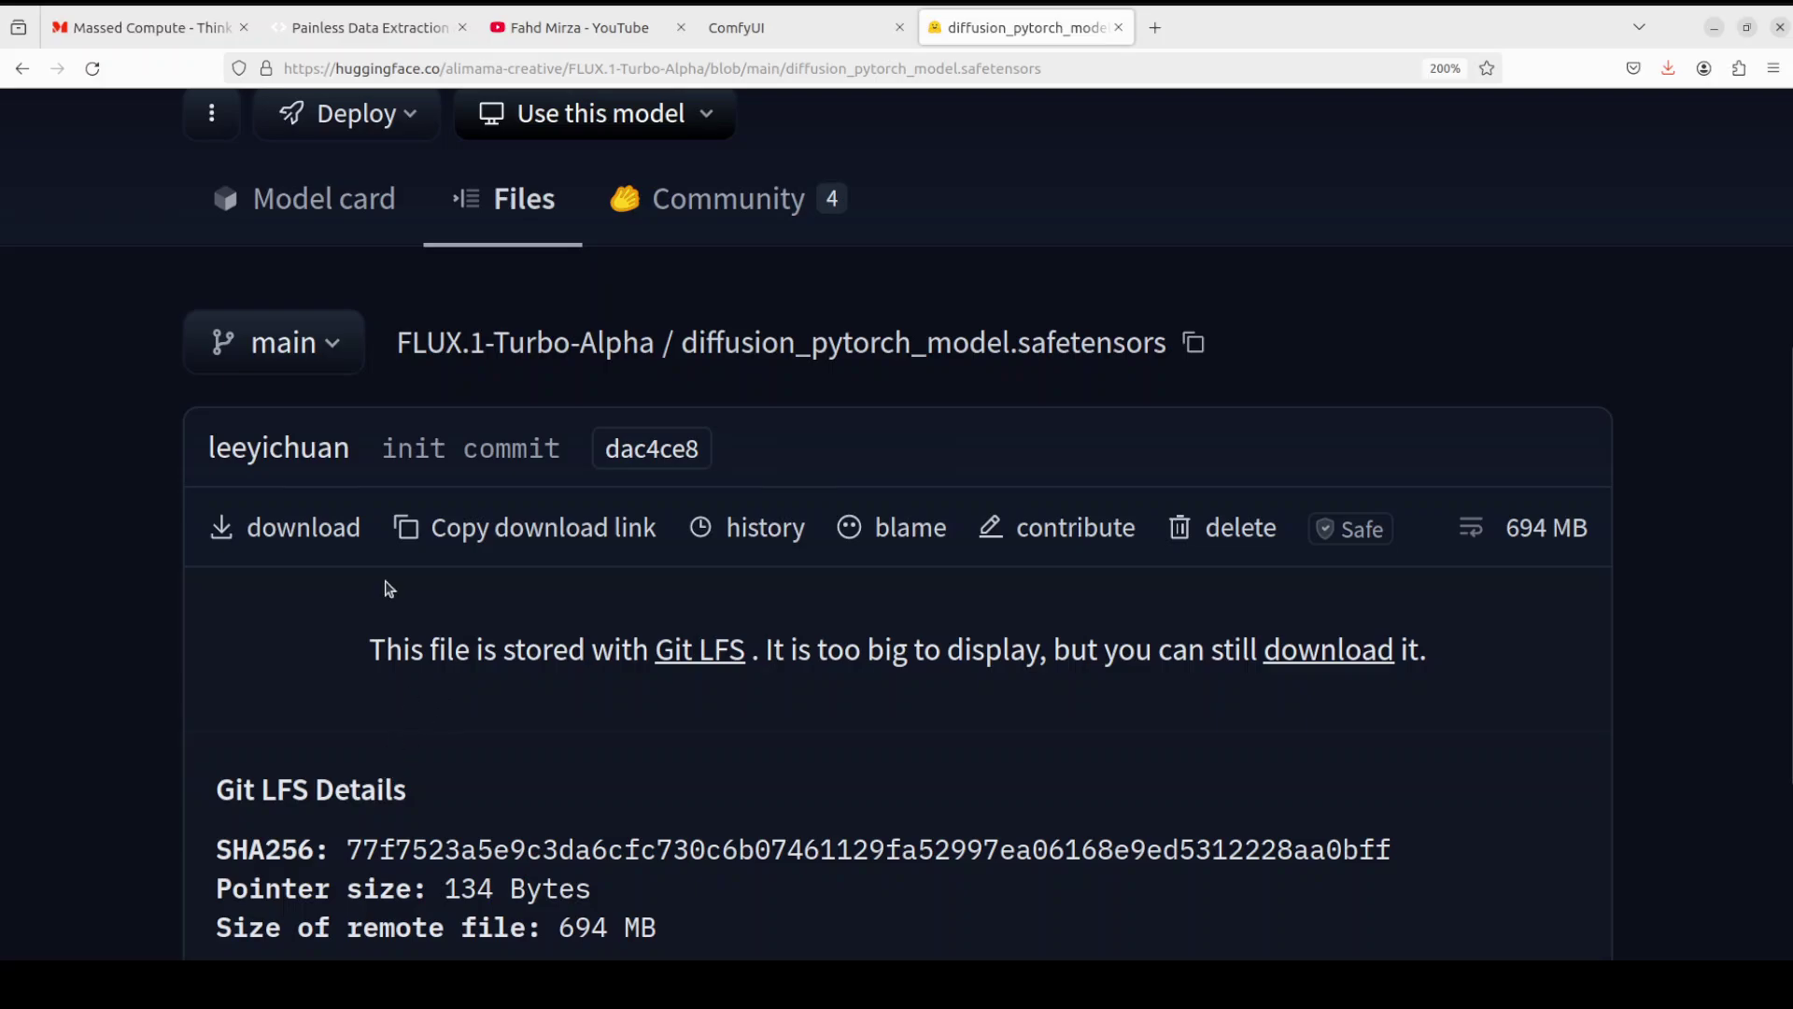
{"action": "right_click", "coordinate": [283, 533]}
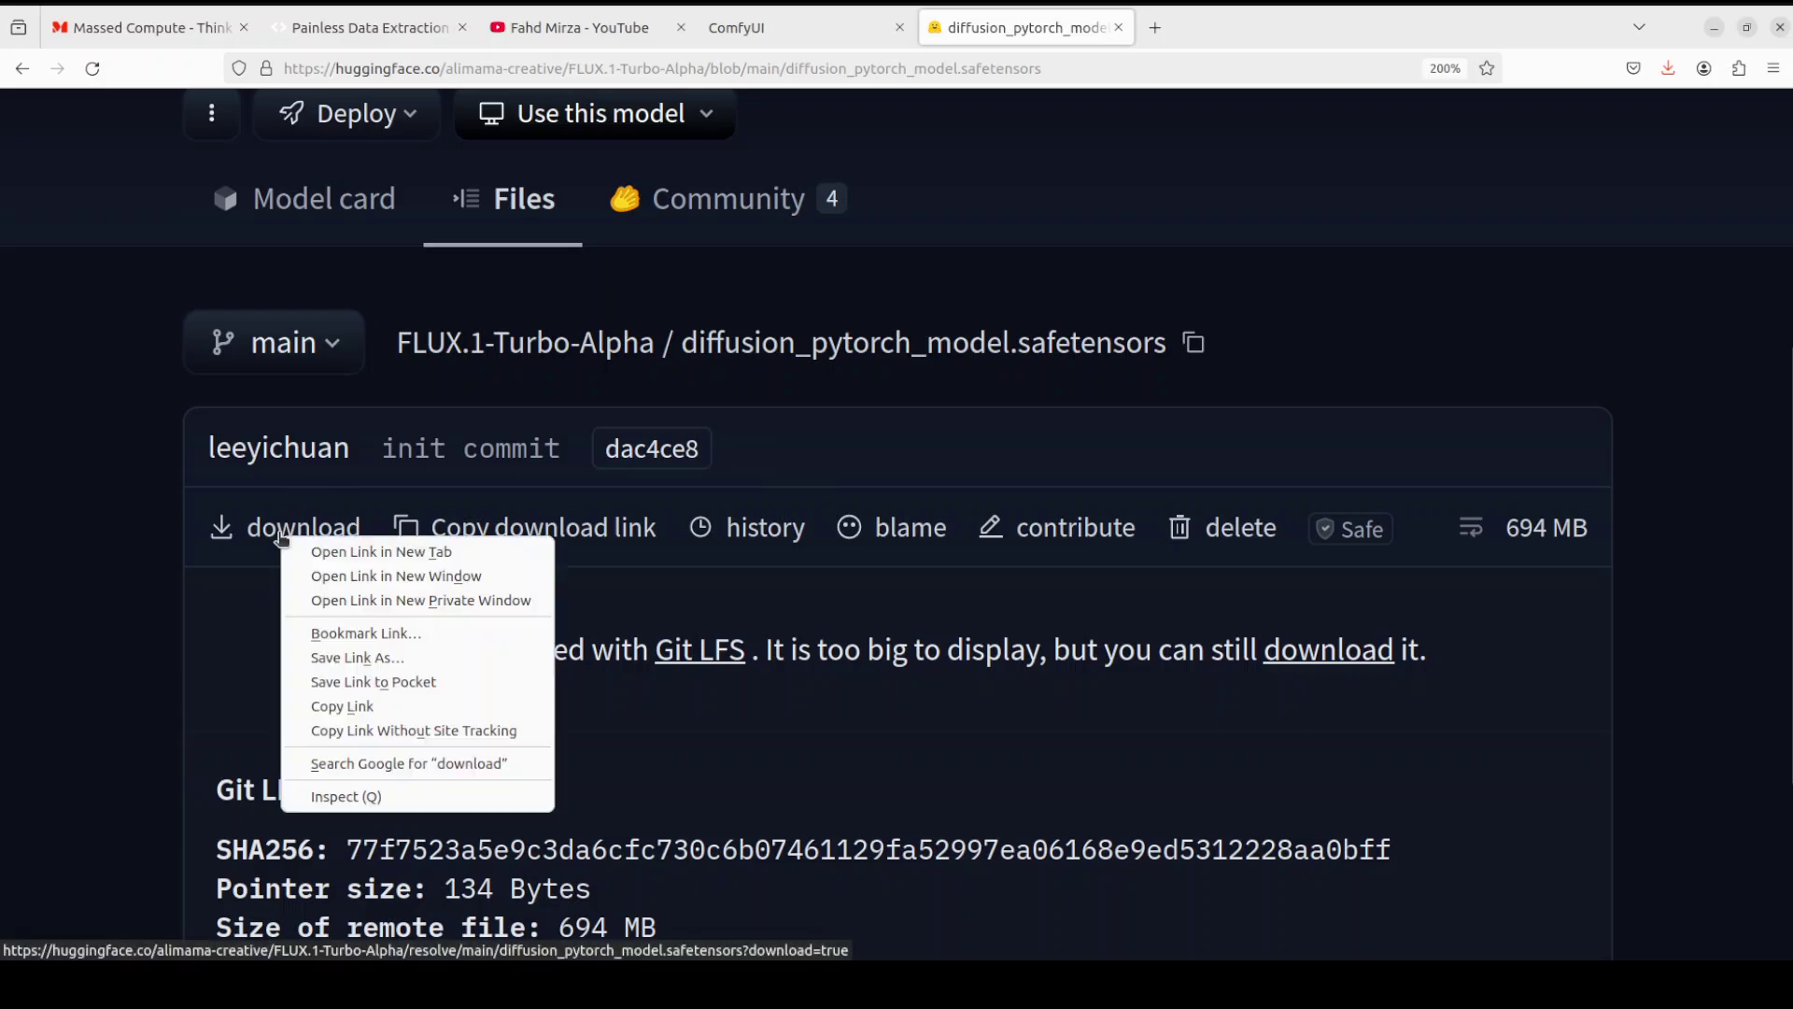
{"action": "left_click", "coordinate": [398, 658]}
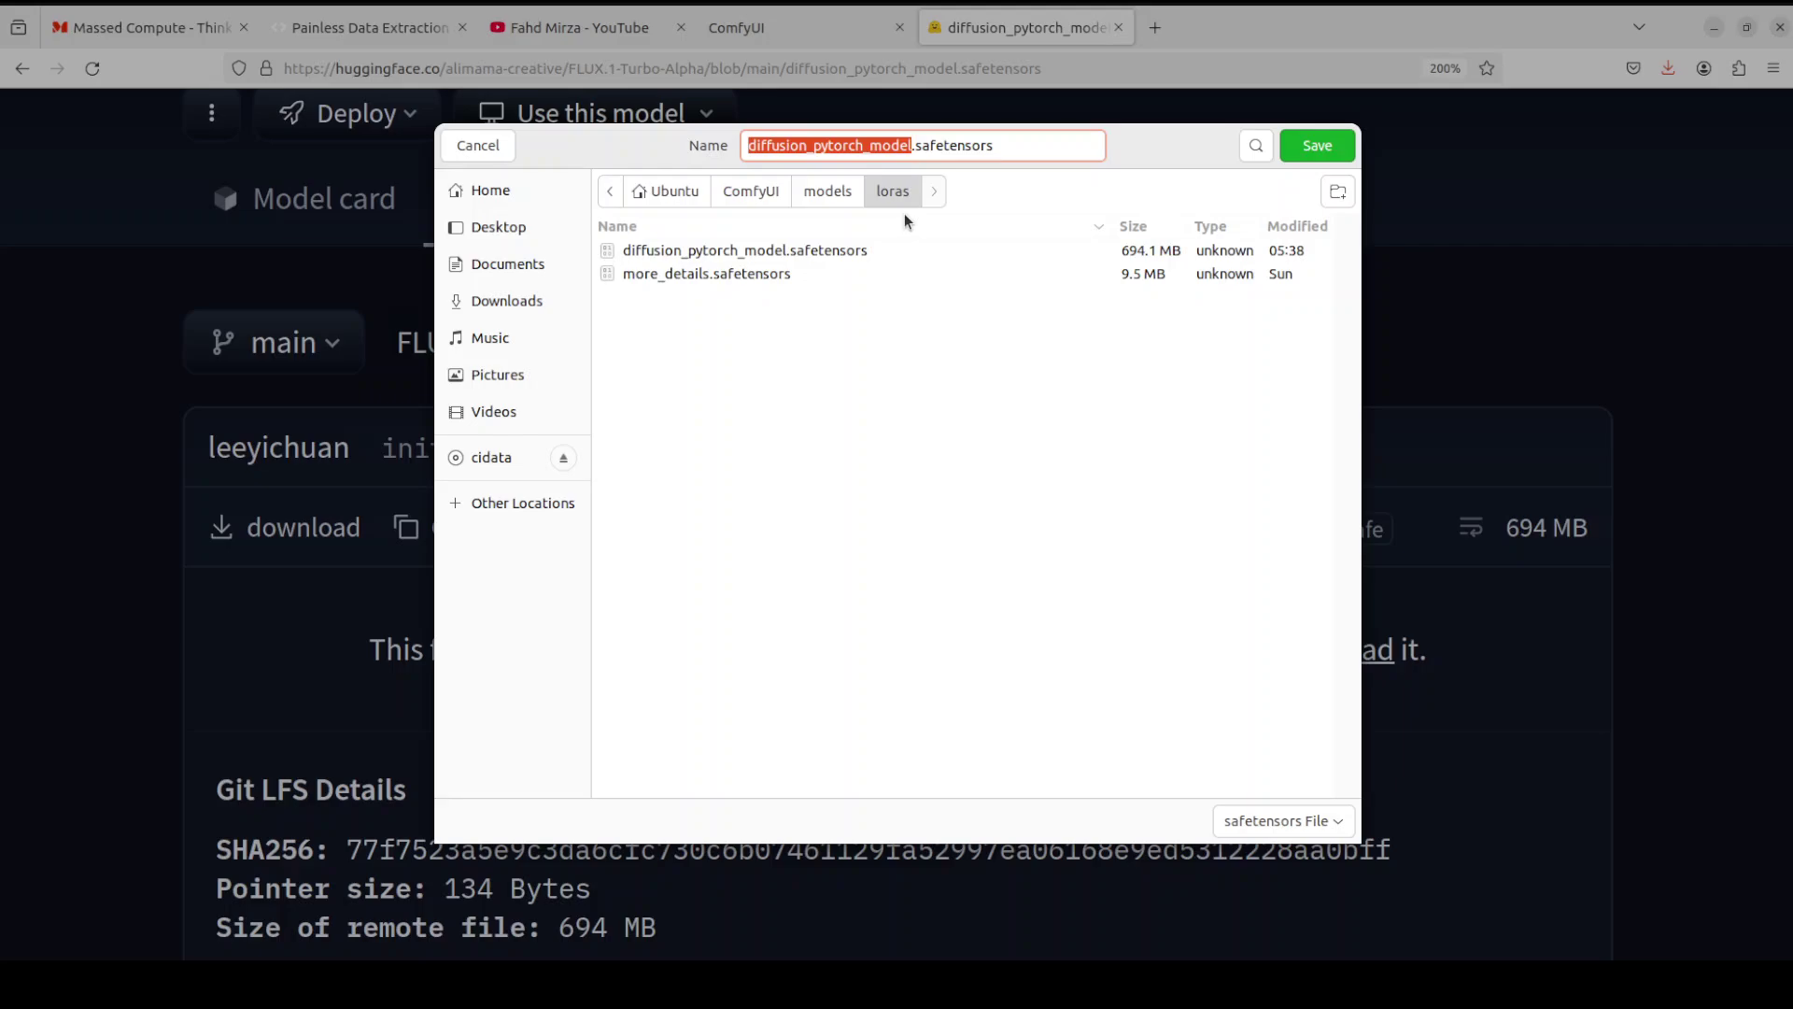
{"action": "type", "text": "turbloalpha"}
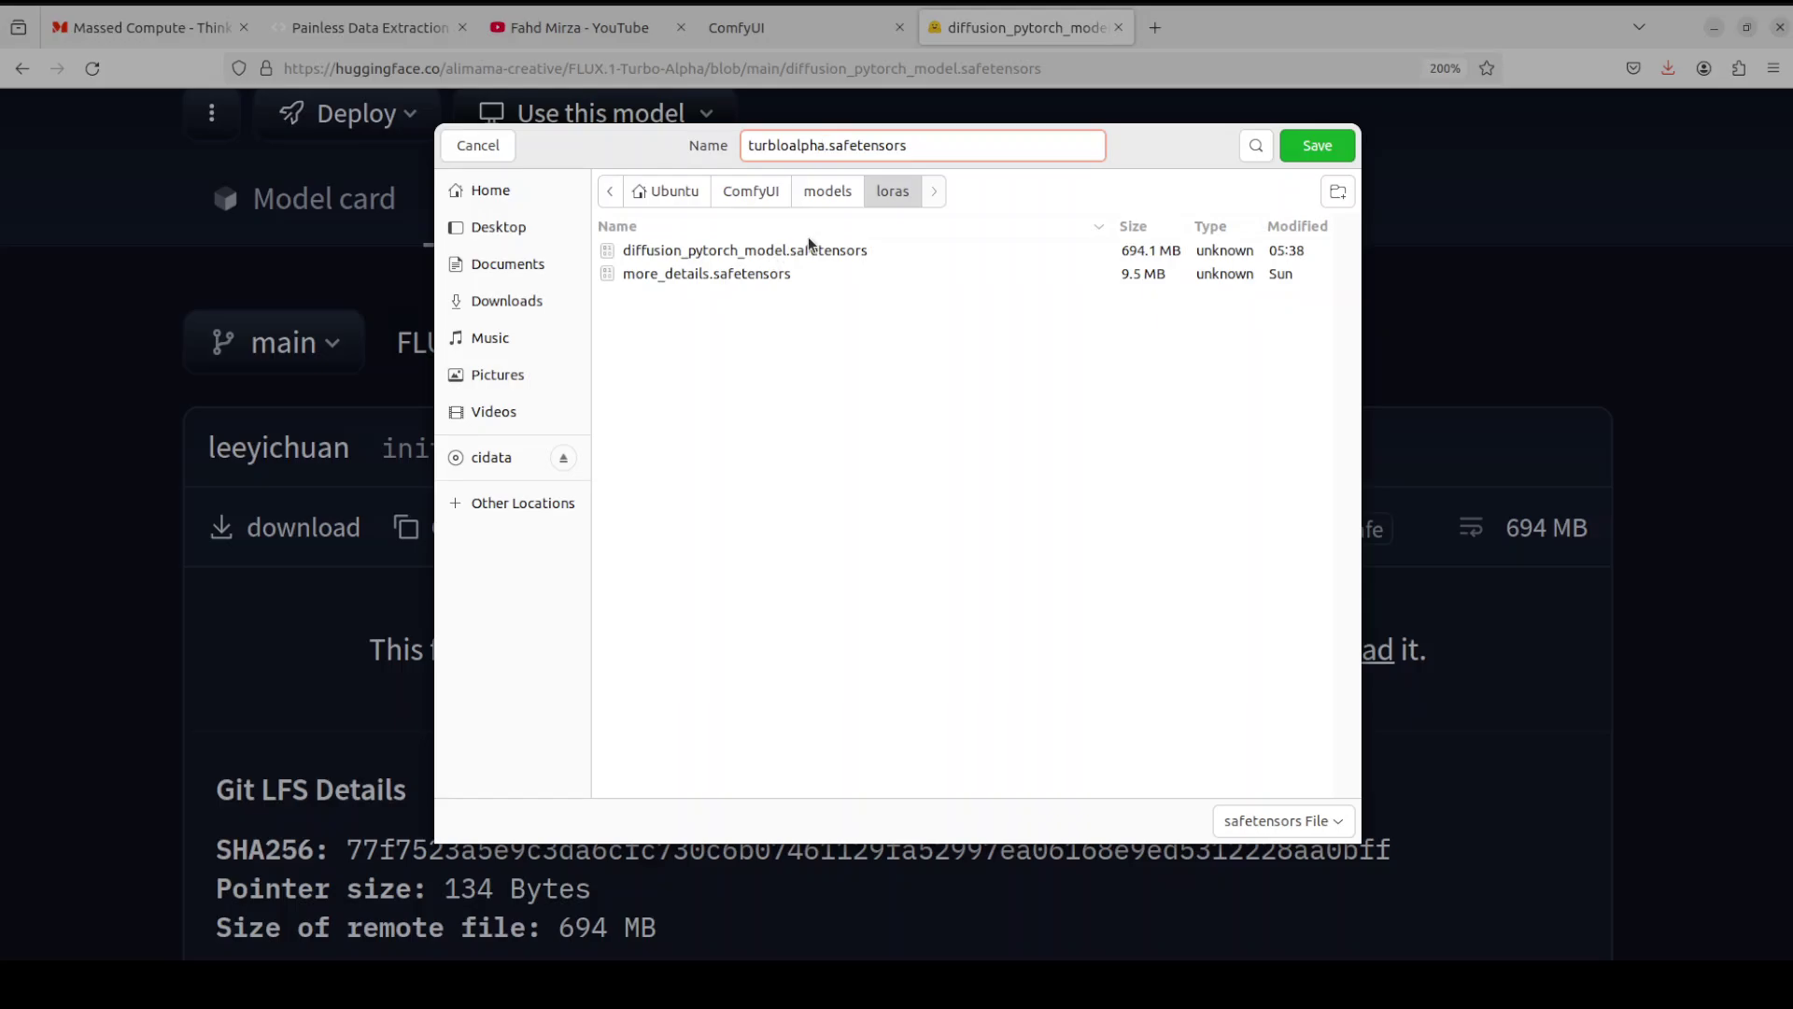
{"action": "left_click", "coordinate": [462, 152]}
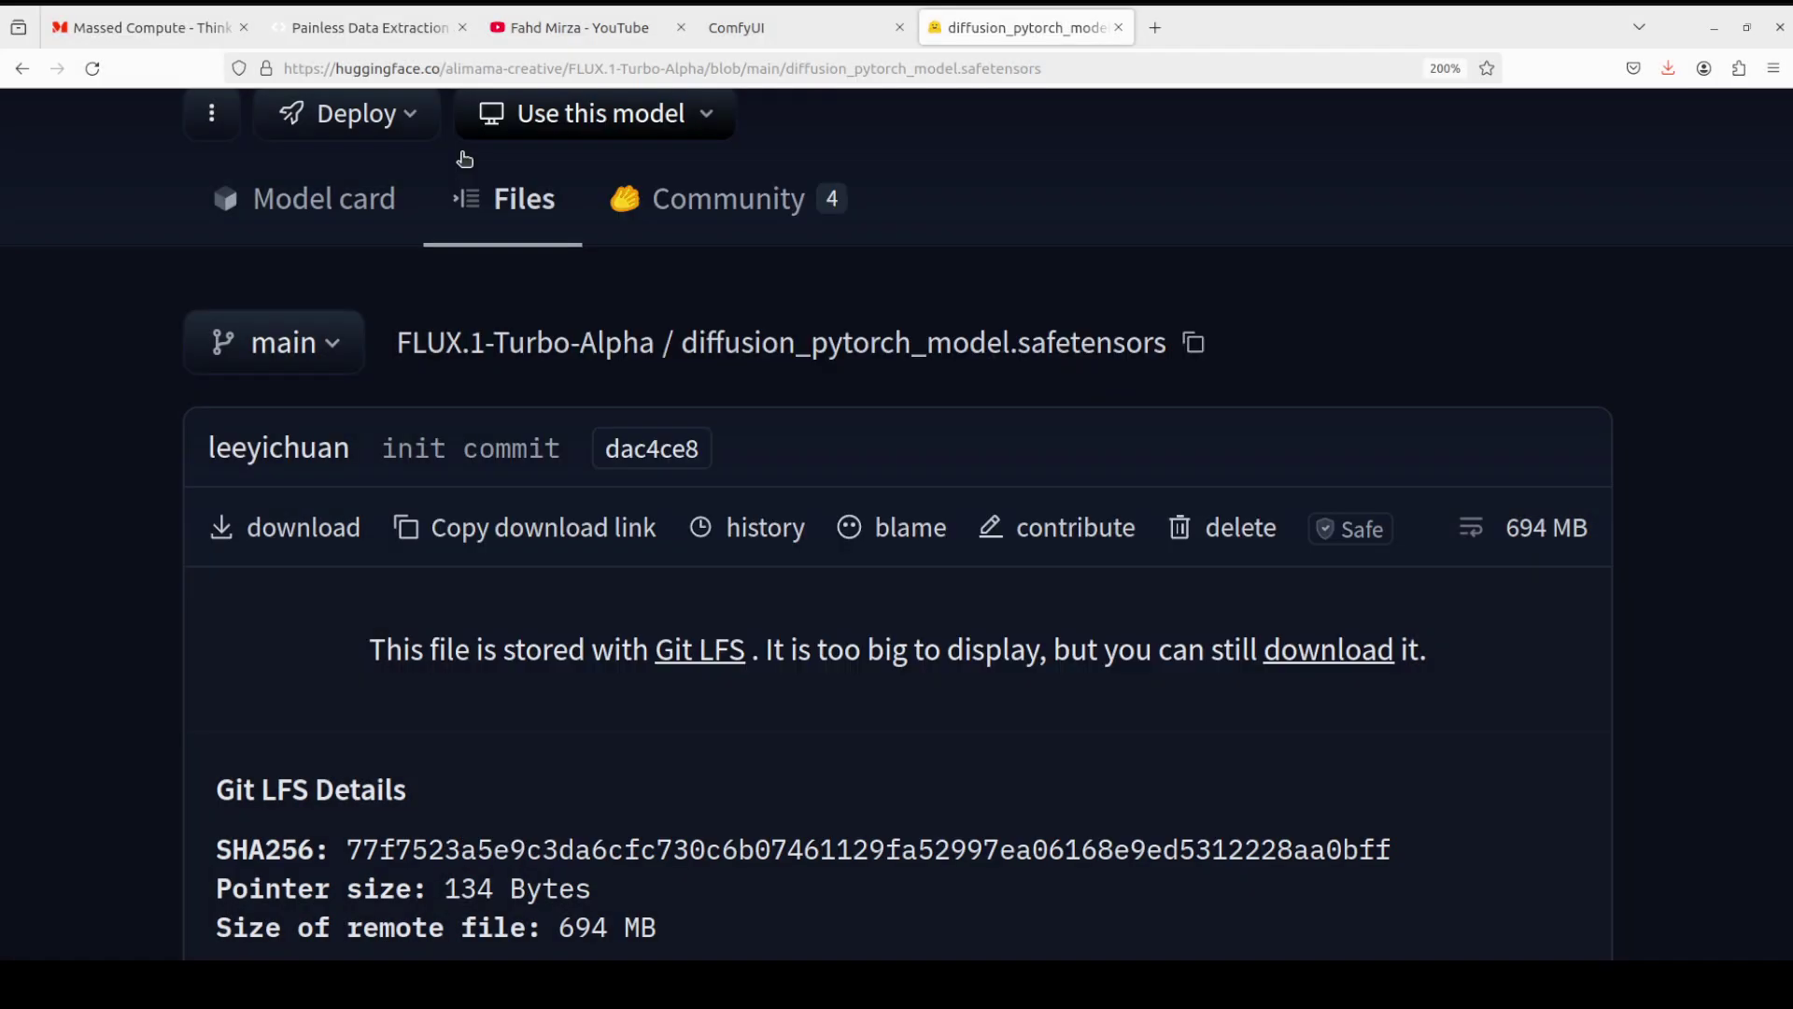
Switch back to ComfyUI, refresh the node definitions and set LoraLoaderModelOnly's lora_name to diffusion_pytorch_model.safetensors
{"action": "left_click", "coordinate": [757, 37]}
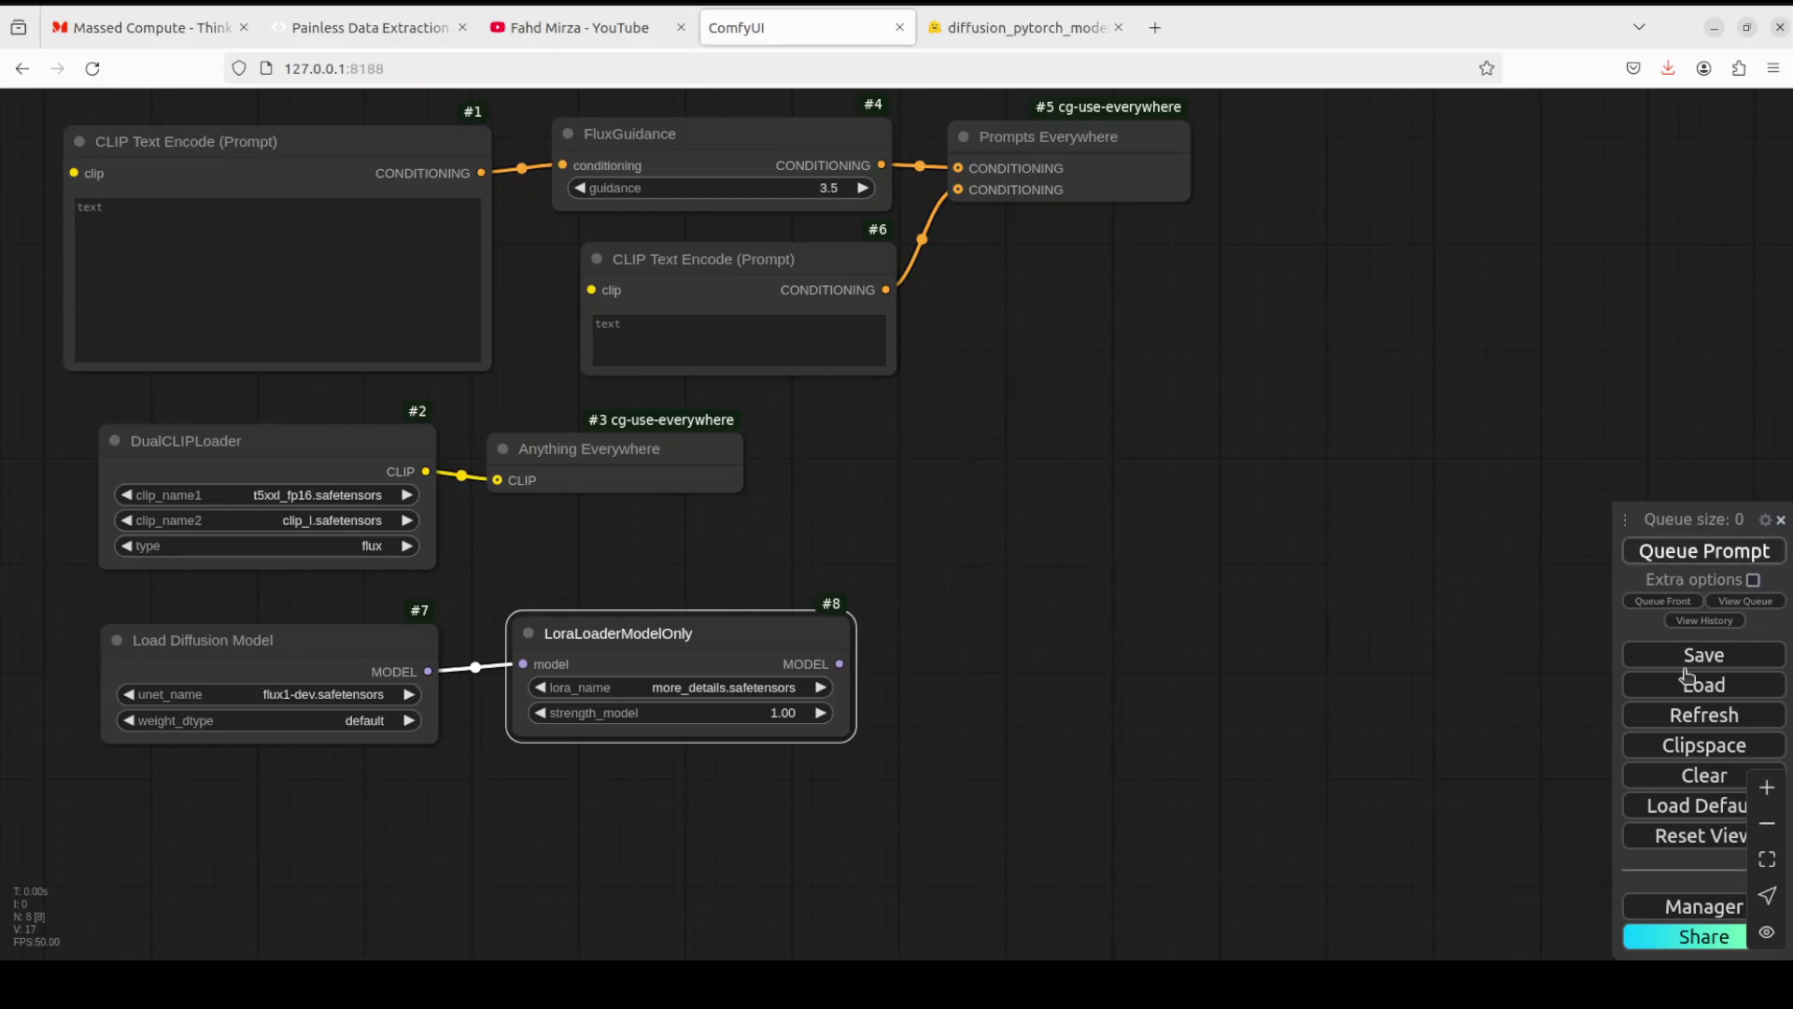
{"action": "left_click", "coordinate": [1707, 723]}
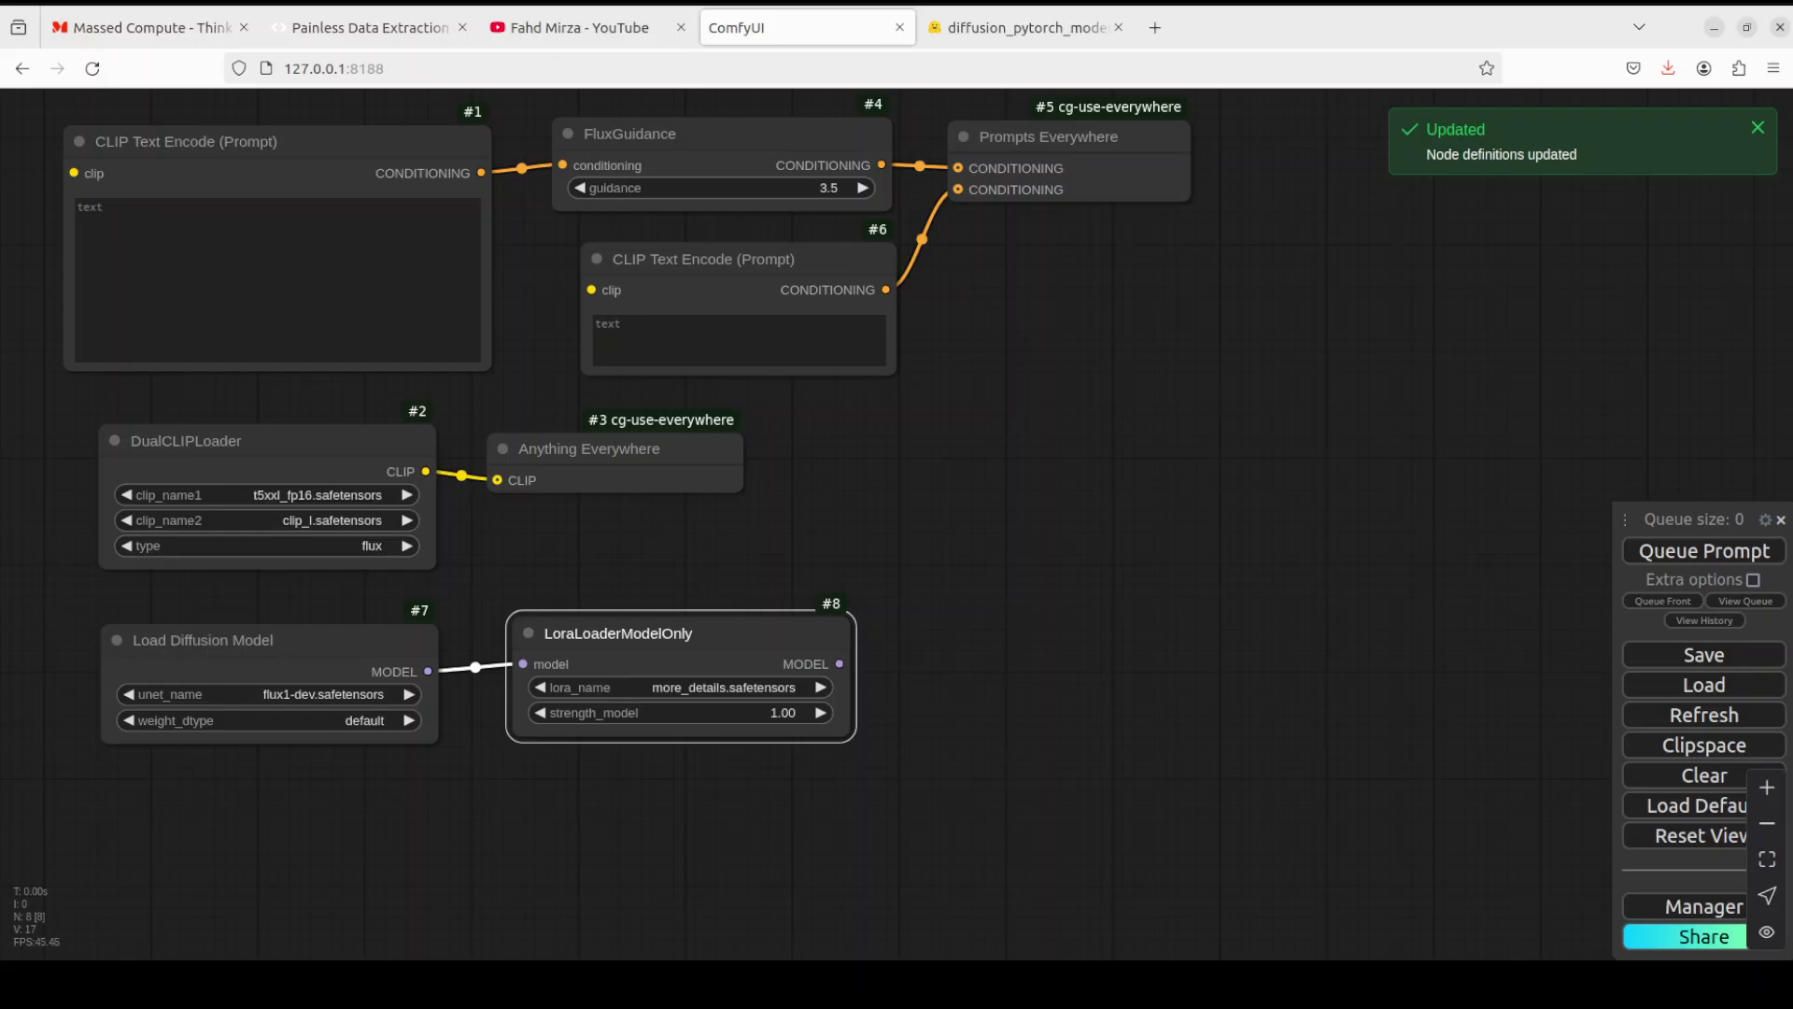
{"action": "left_click", "coordinate": [680, 687]}
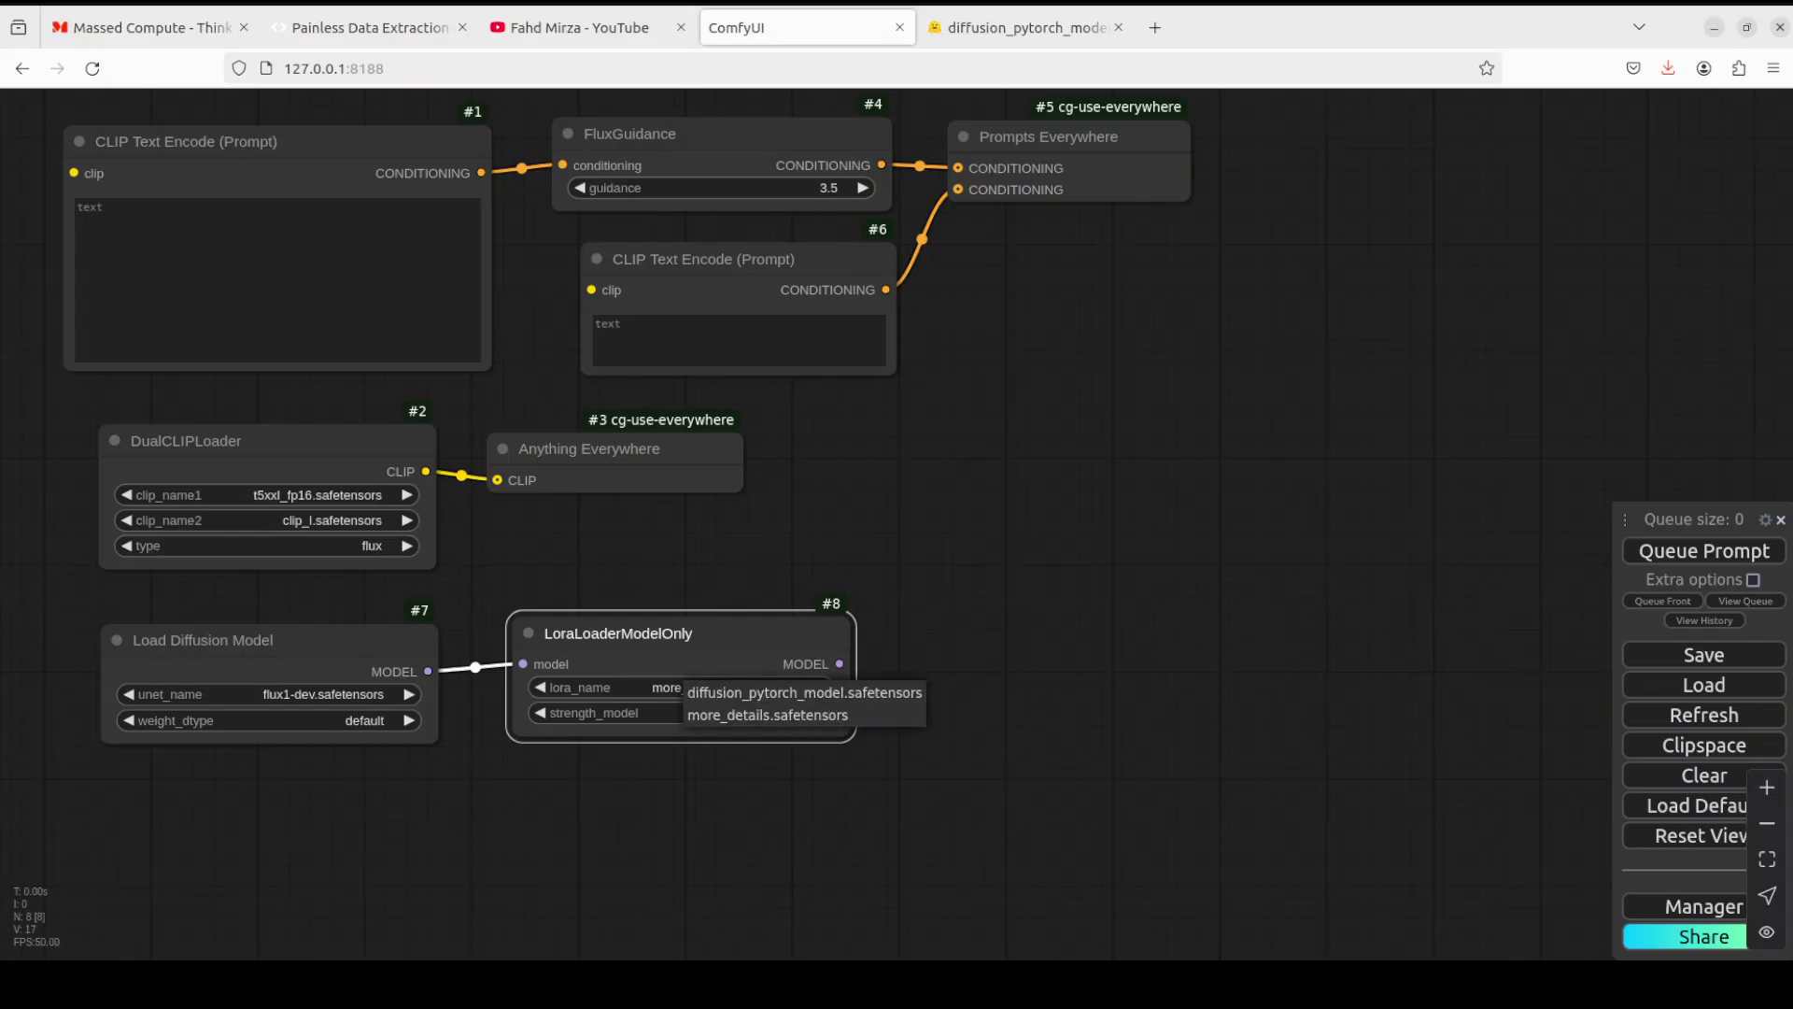
{"action": "left_click", "coordinate": [804, 691]}
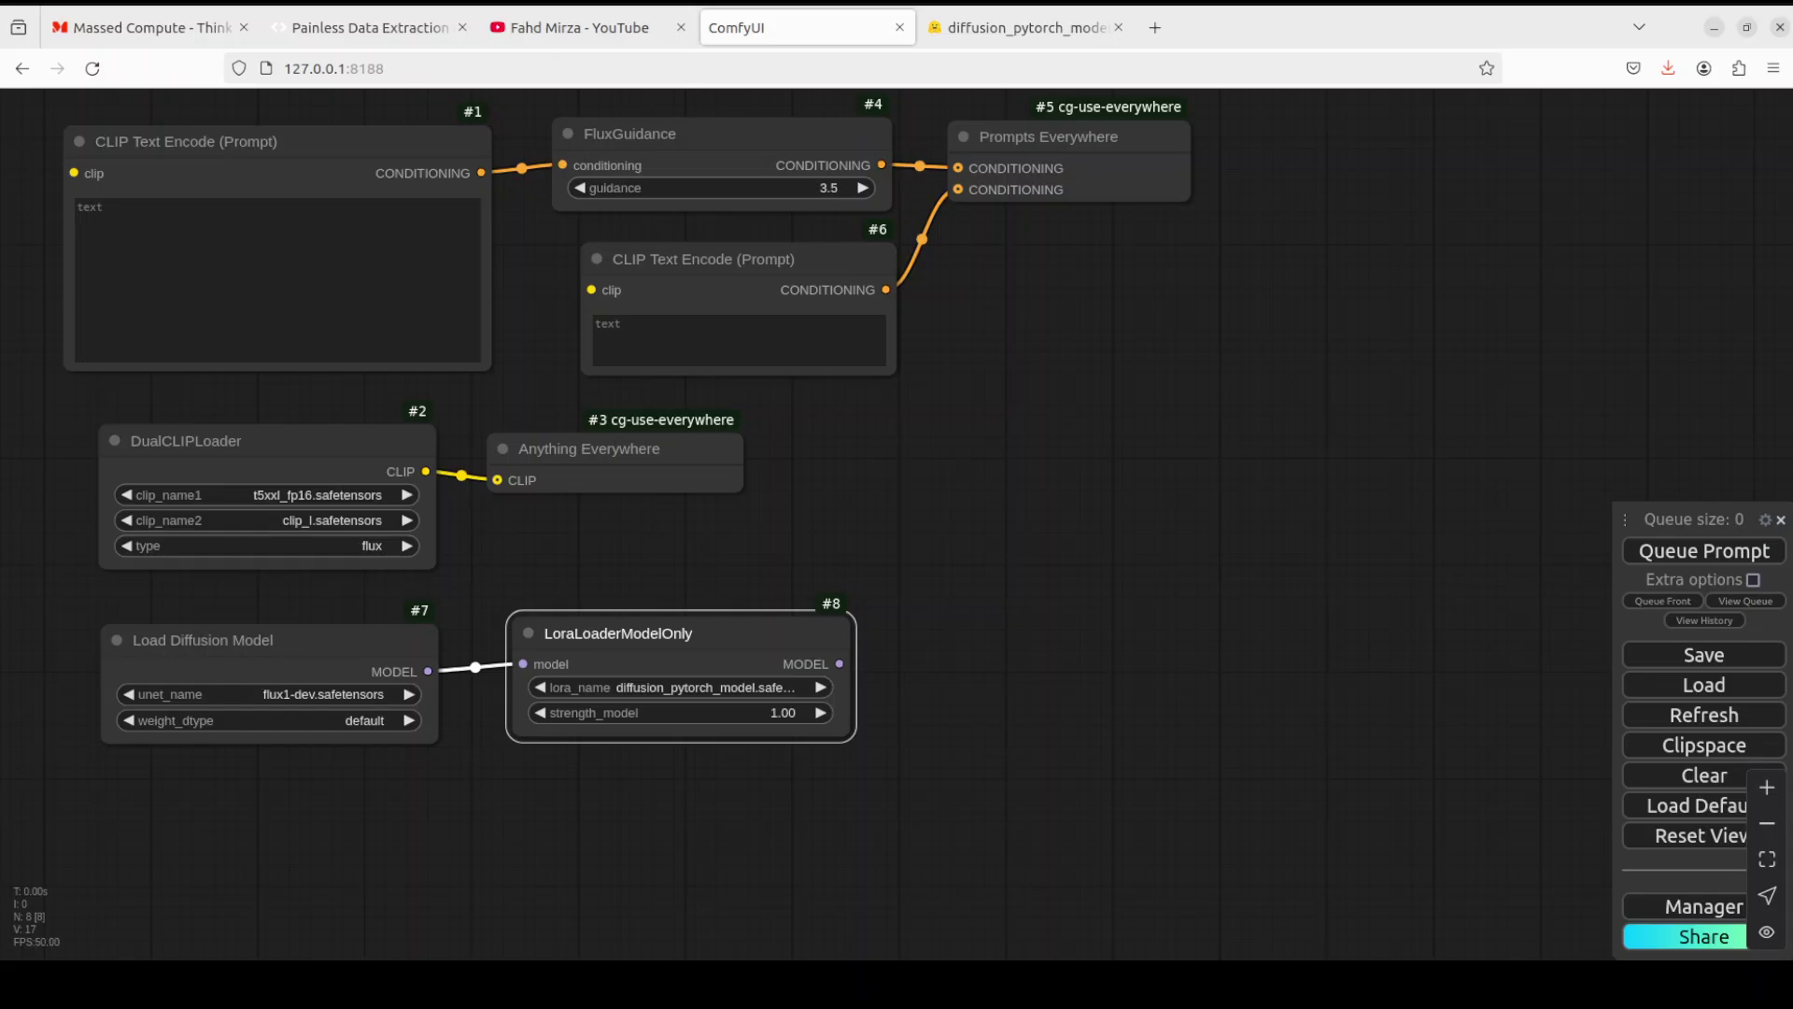
Narrow the LoraLoaderModelOnly node, shift it closer to Load Diffusion Model and add a ModelSamplingFlux node from its MODEL output
{"action": "left_click_drag", "start_coordinate": [850, 738], "coordinate": [794, 736]}
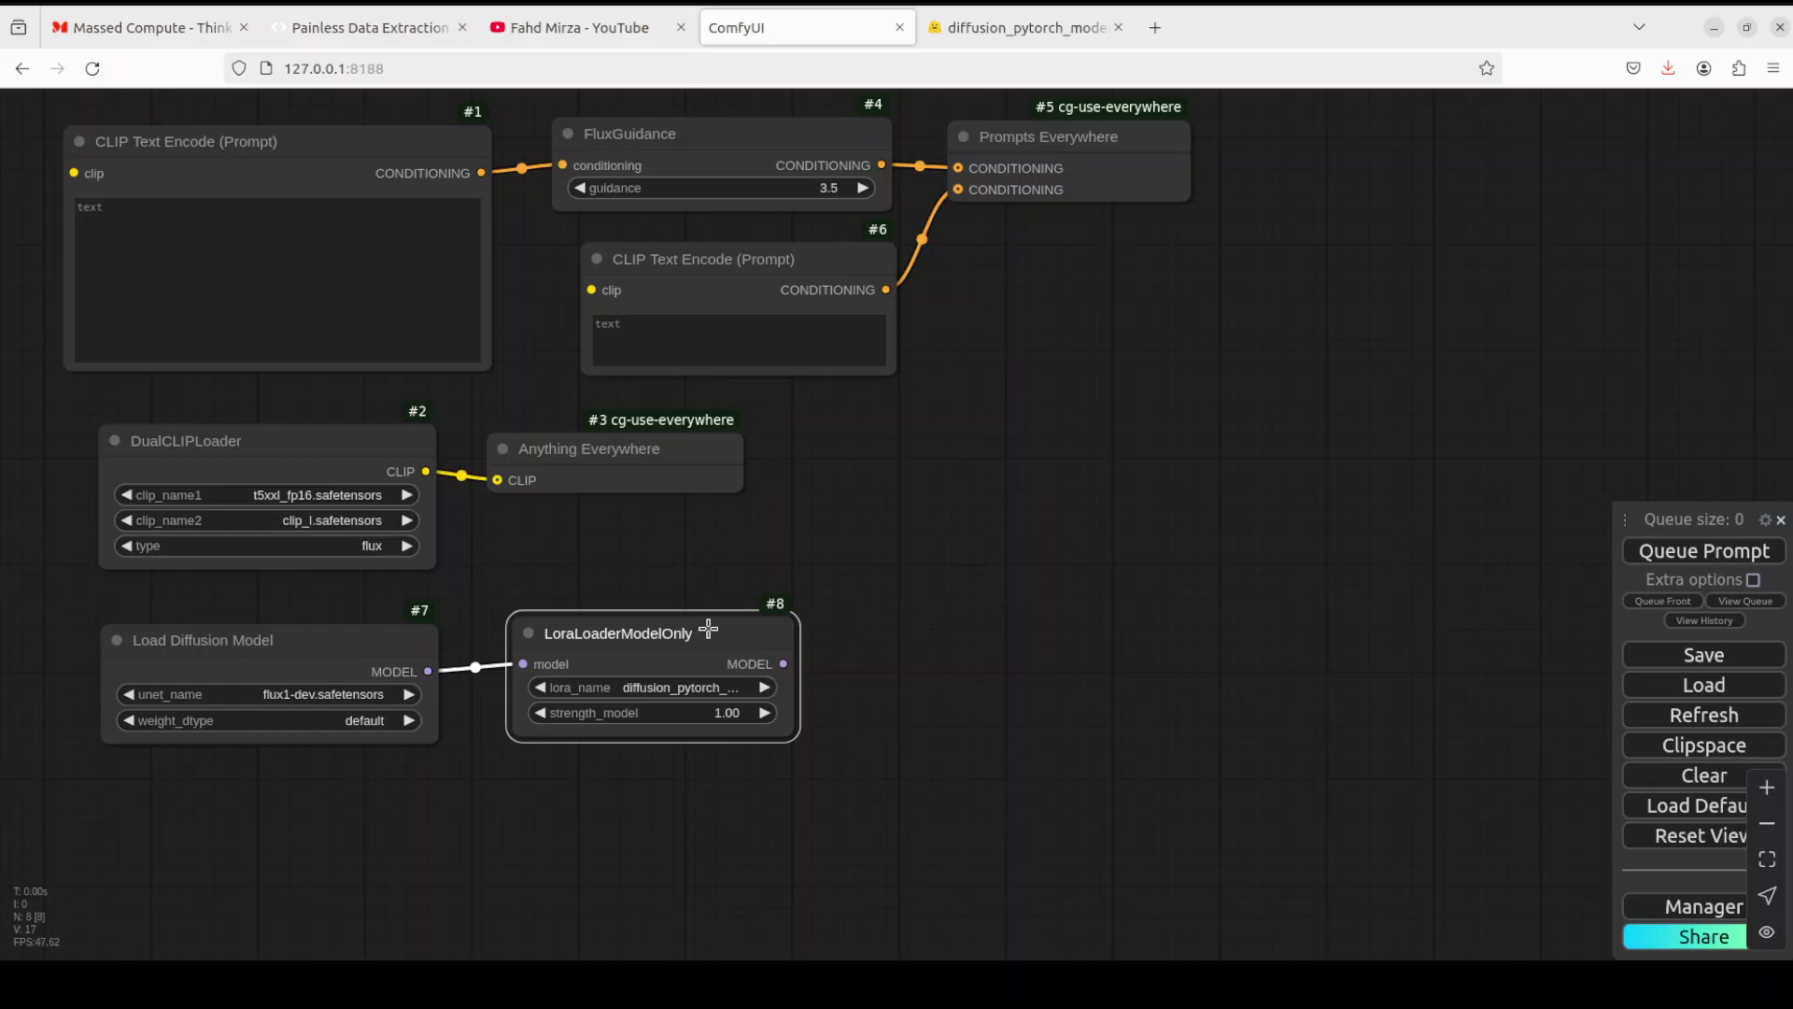
{"action": "left_click_drag", "start_coordinate": [709, 629], "coordinate": [834, 575]}
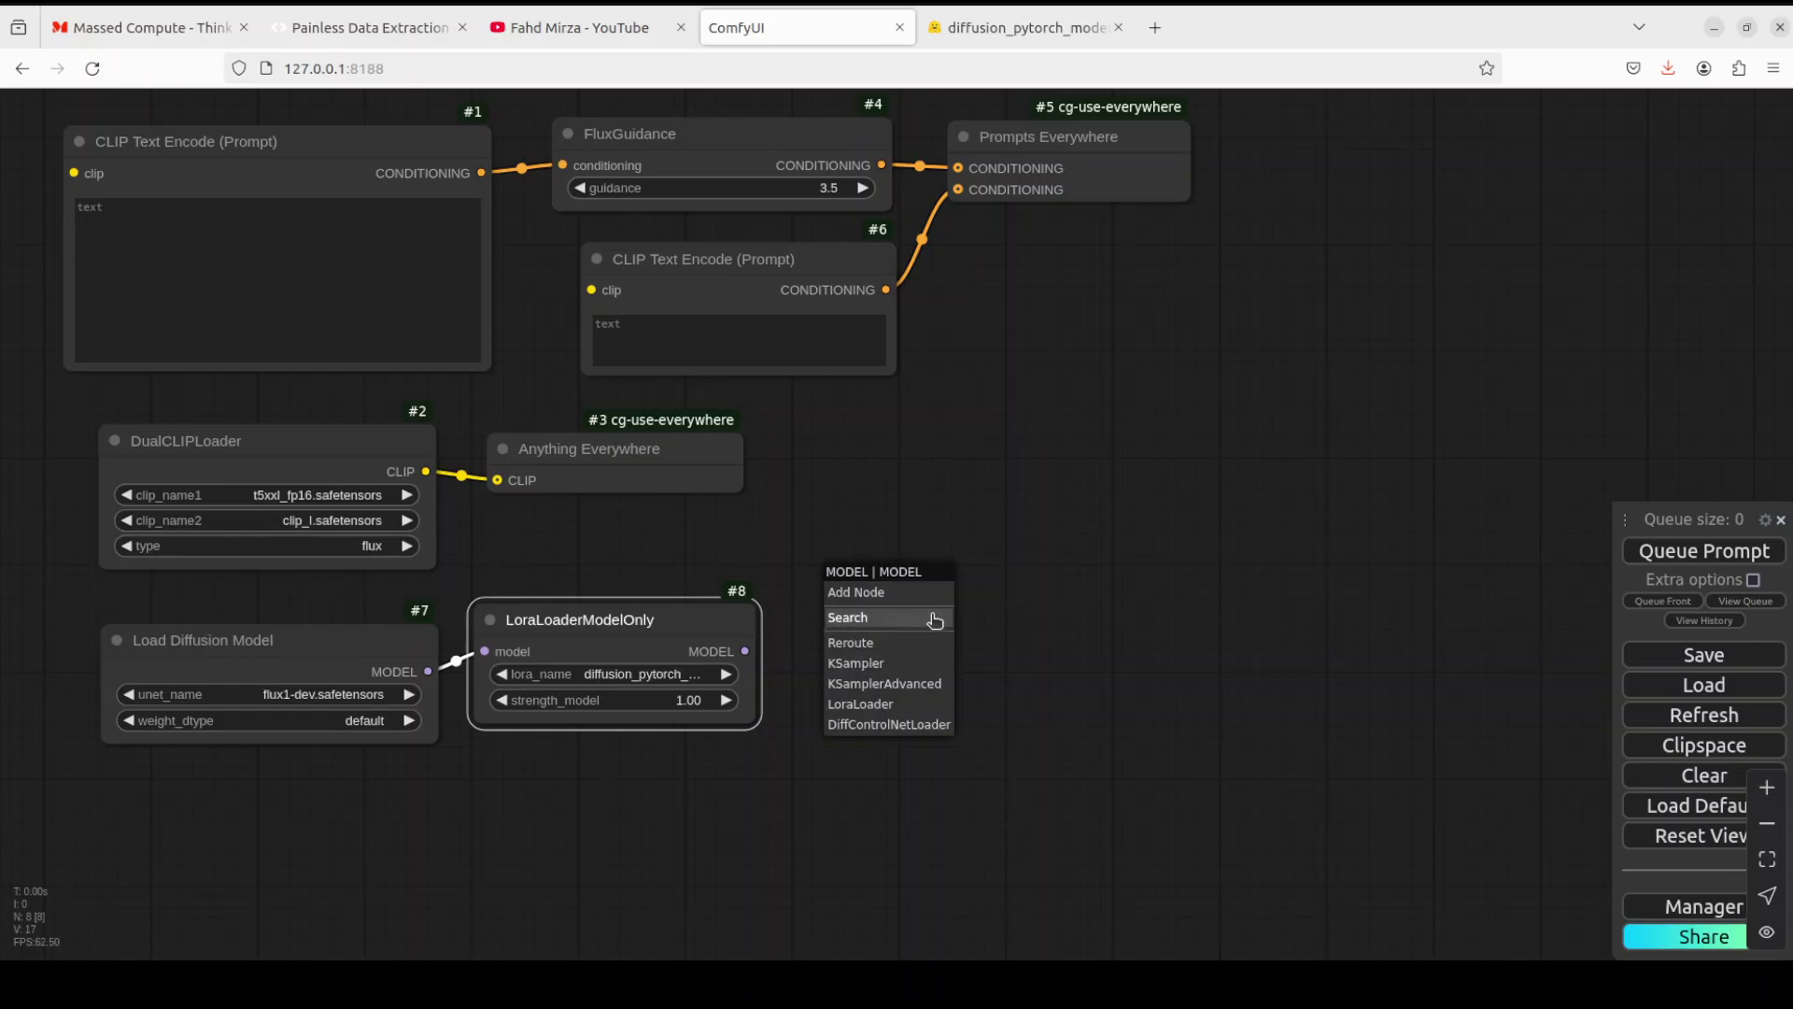
{"action": "left_click", "coordinate": [934, 619]}
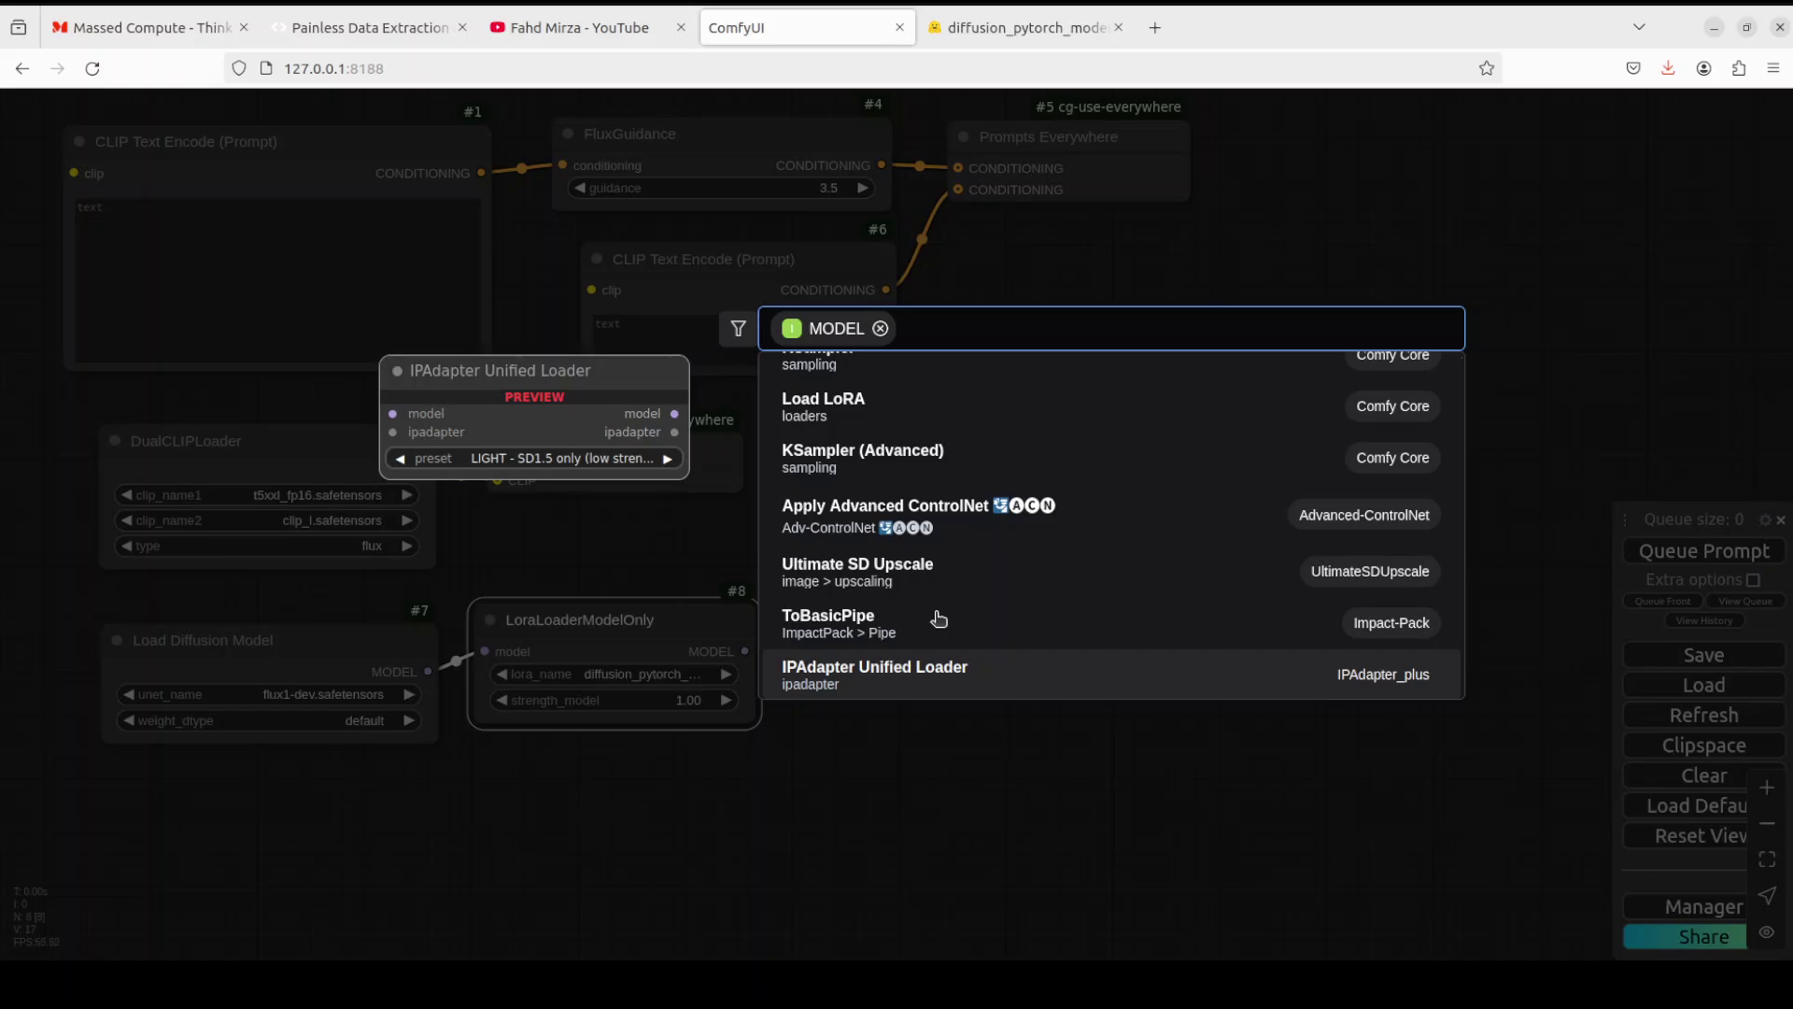
{"action": "type", "text": "modelsam"}
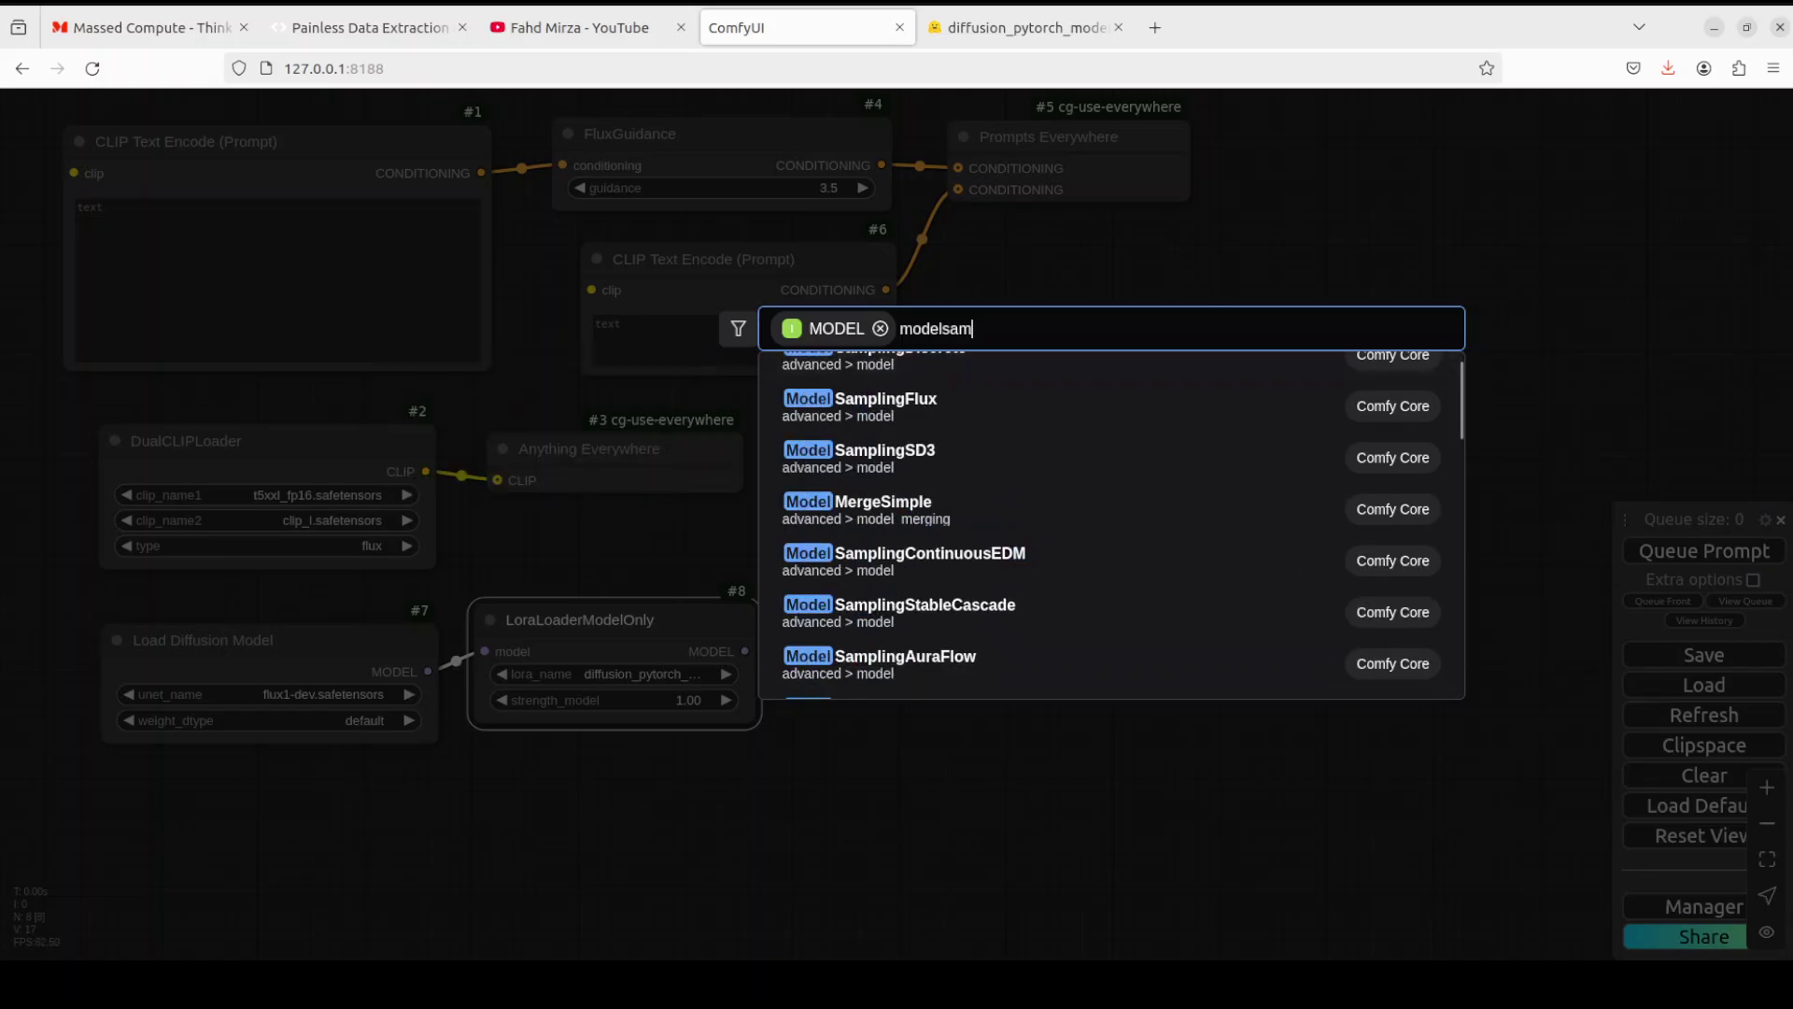
{"action": "type", "text": "pling"}
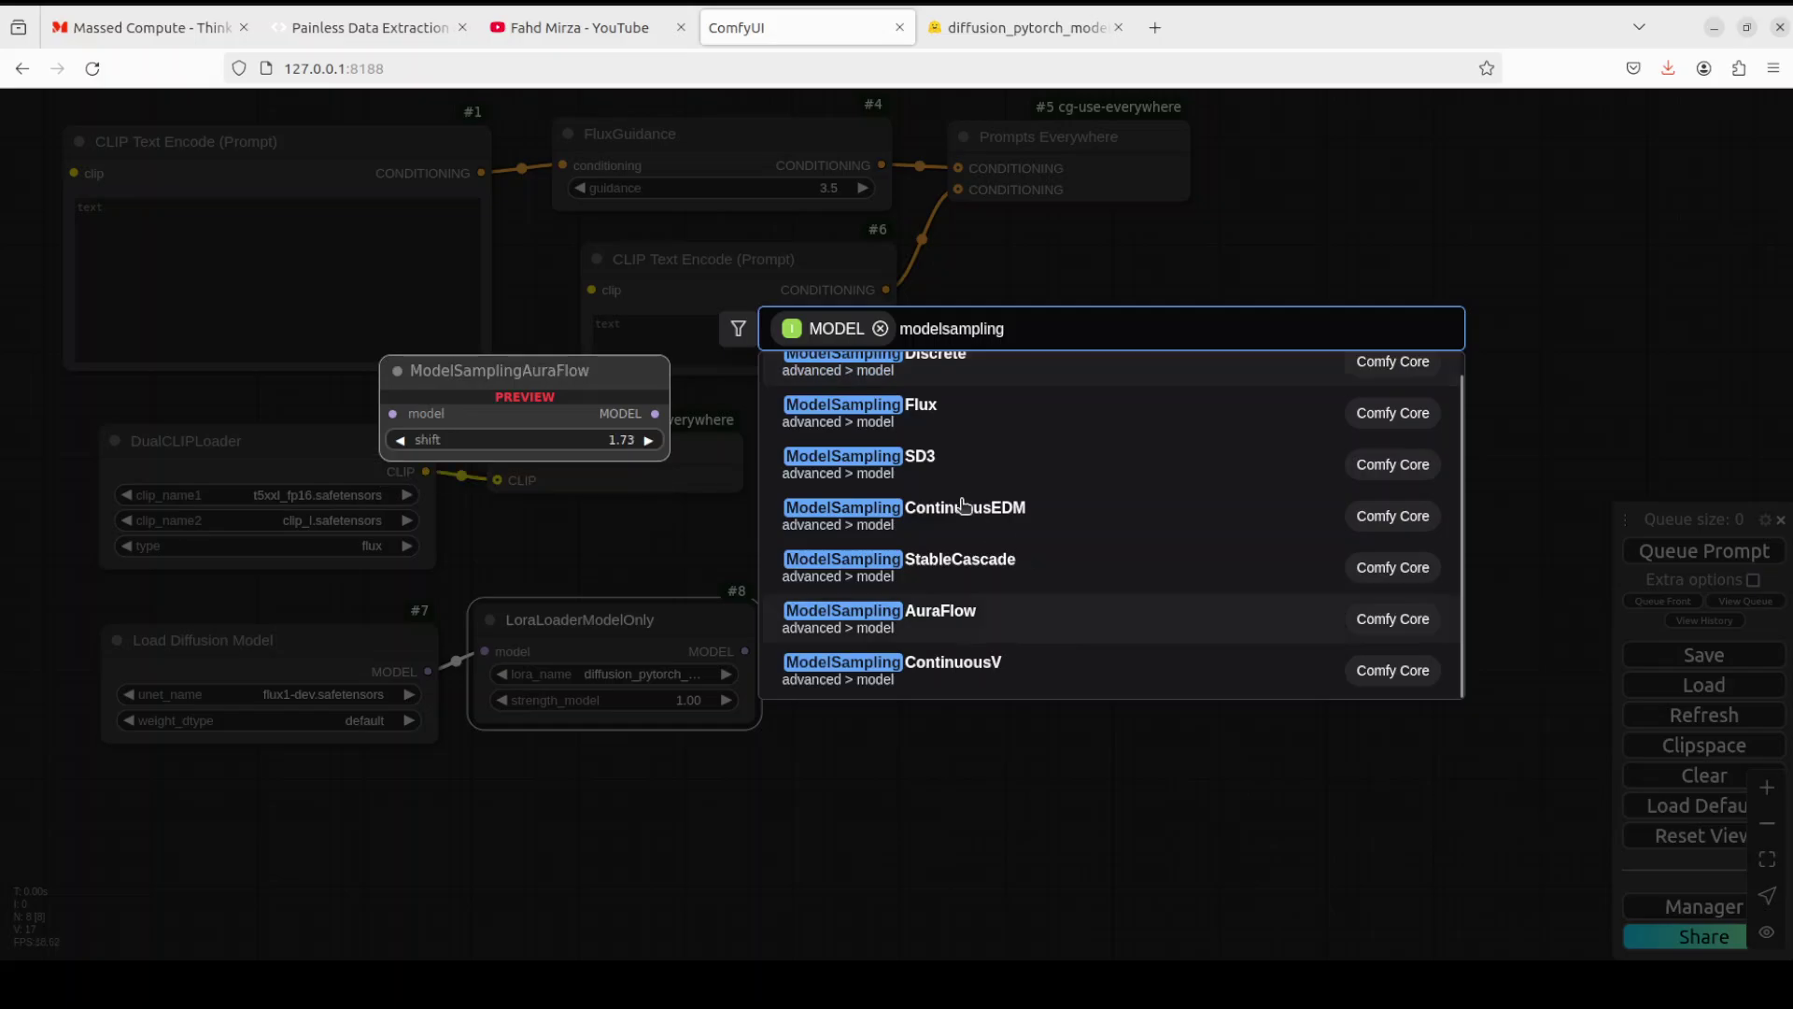
{"action": "left_click", "coordinate": [958, 413]}
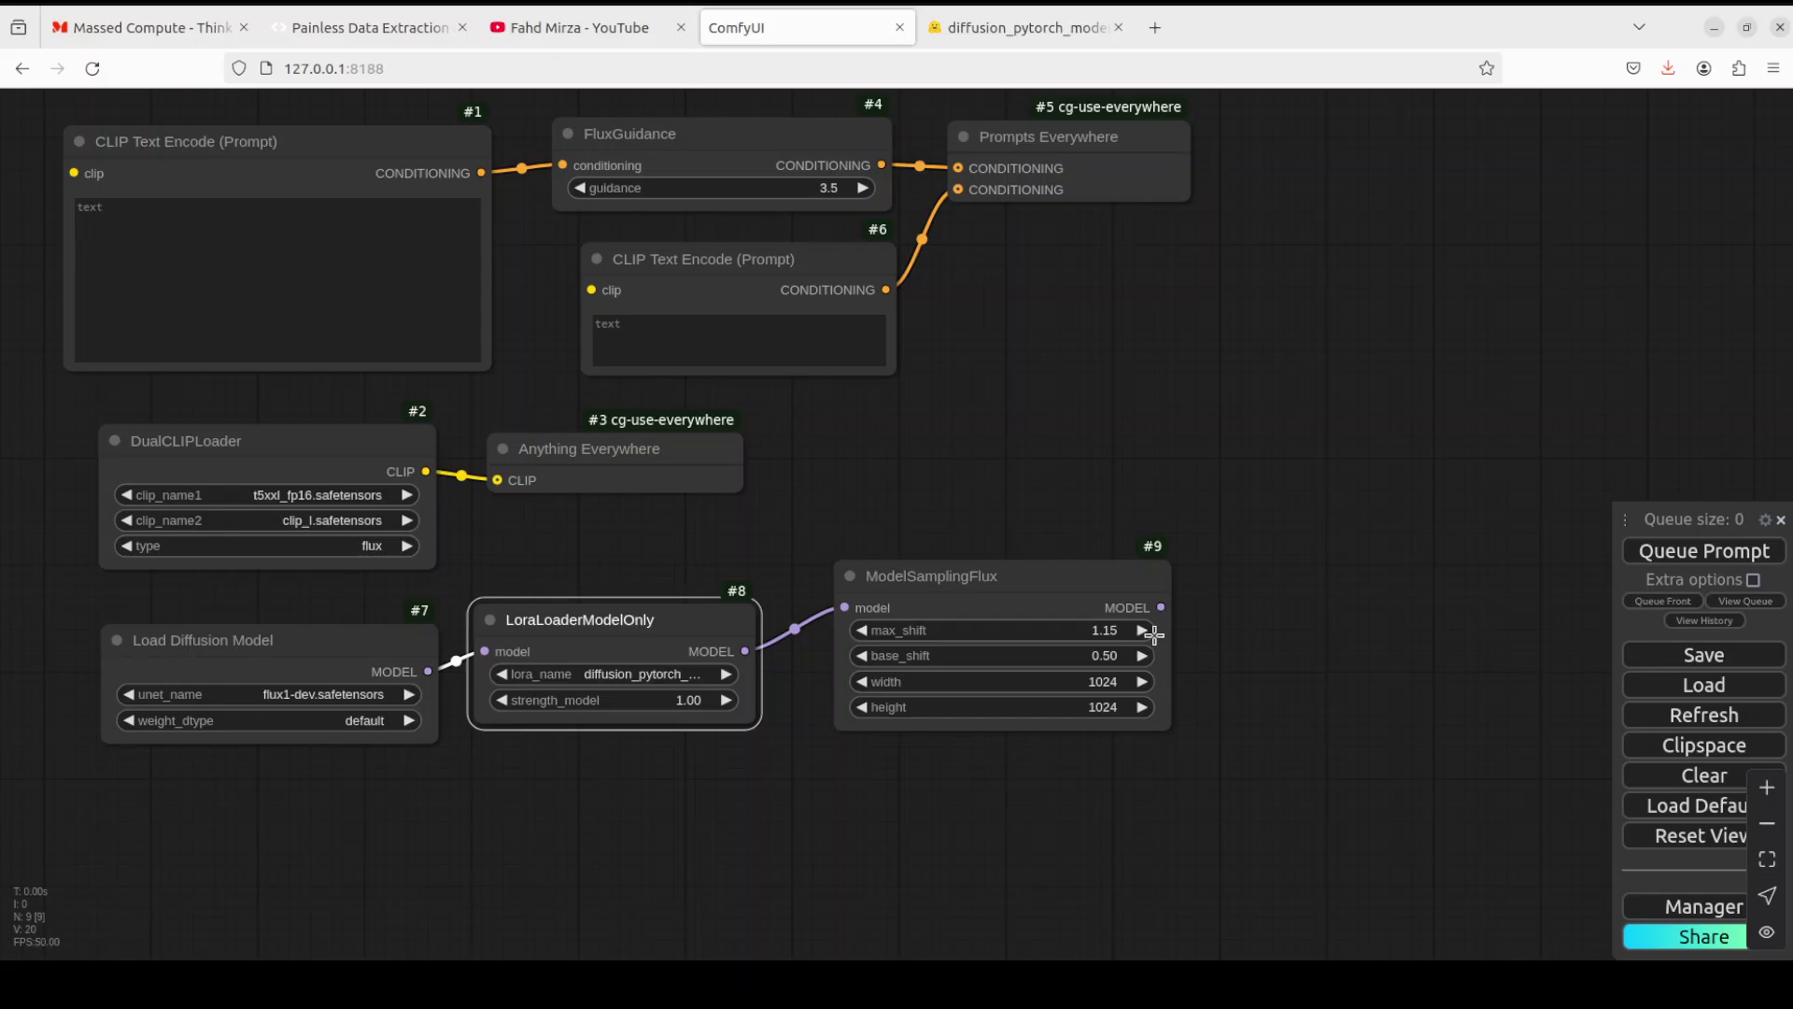
Set the ModelSamplingFlux node's max_shift to 1
{"action": "left_click", "coordinate": [1116, 629]}
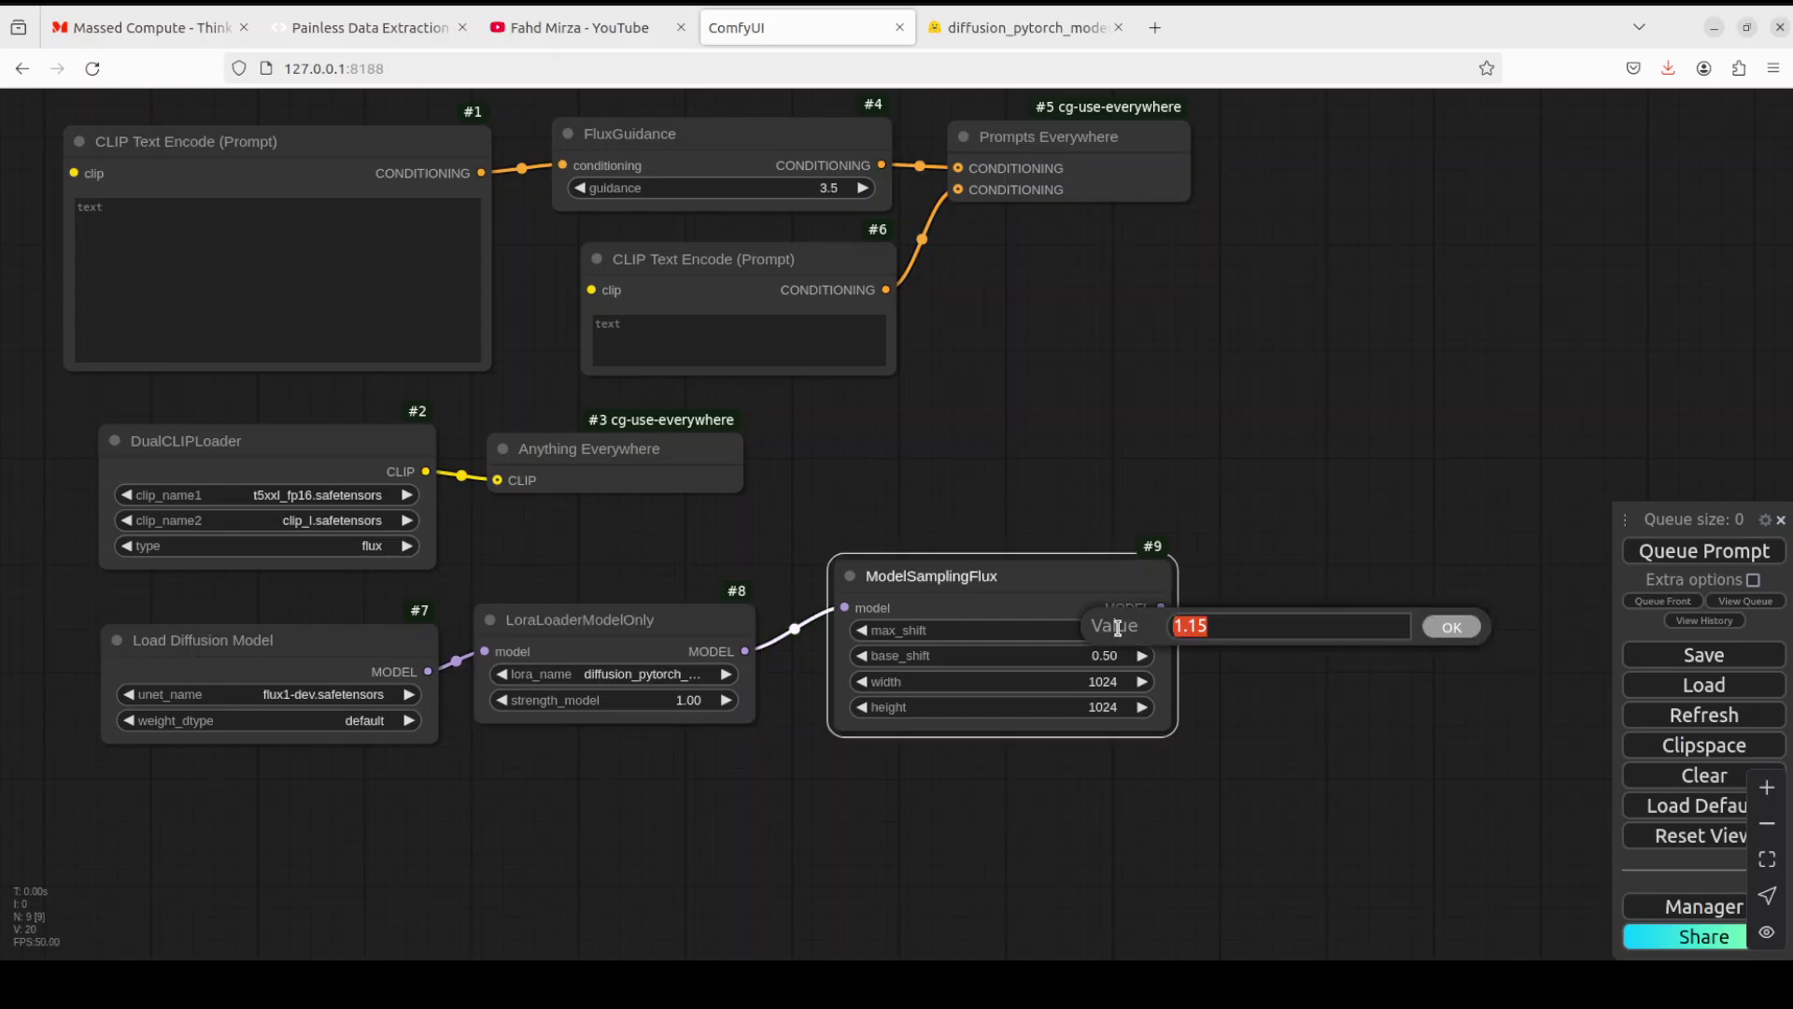
{"action": "type", "text": "1"}
{"action": "left_click", "coordinate": [1450, 626]}
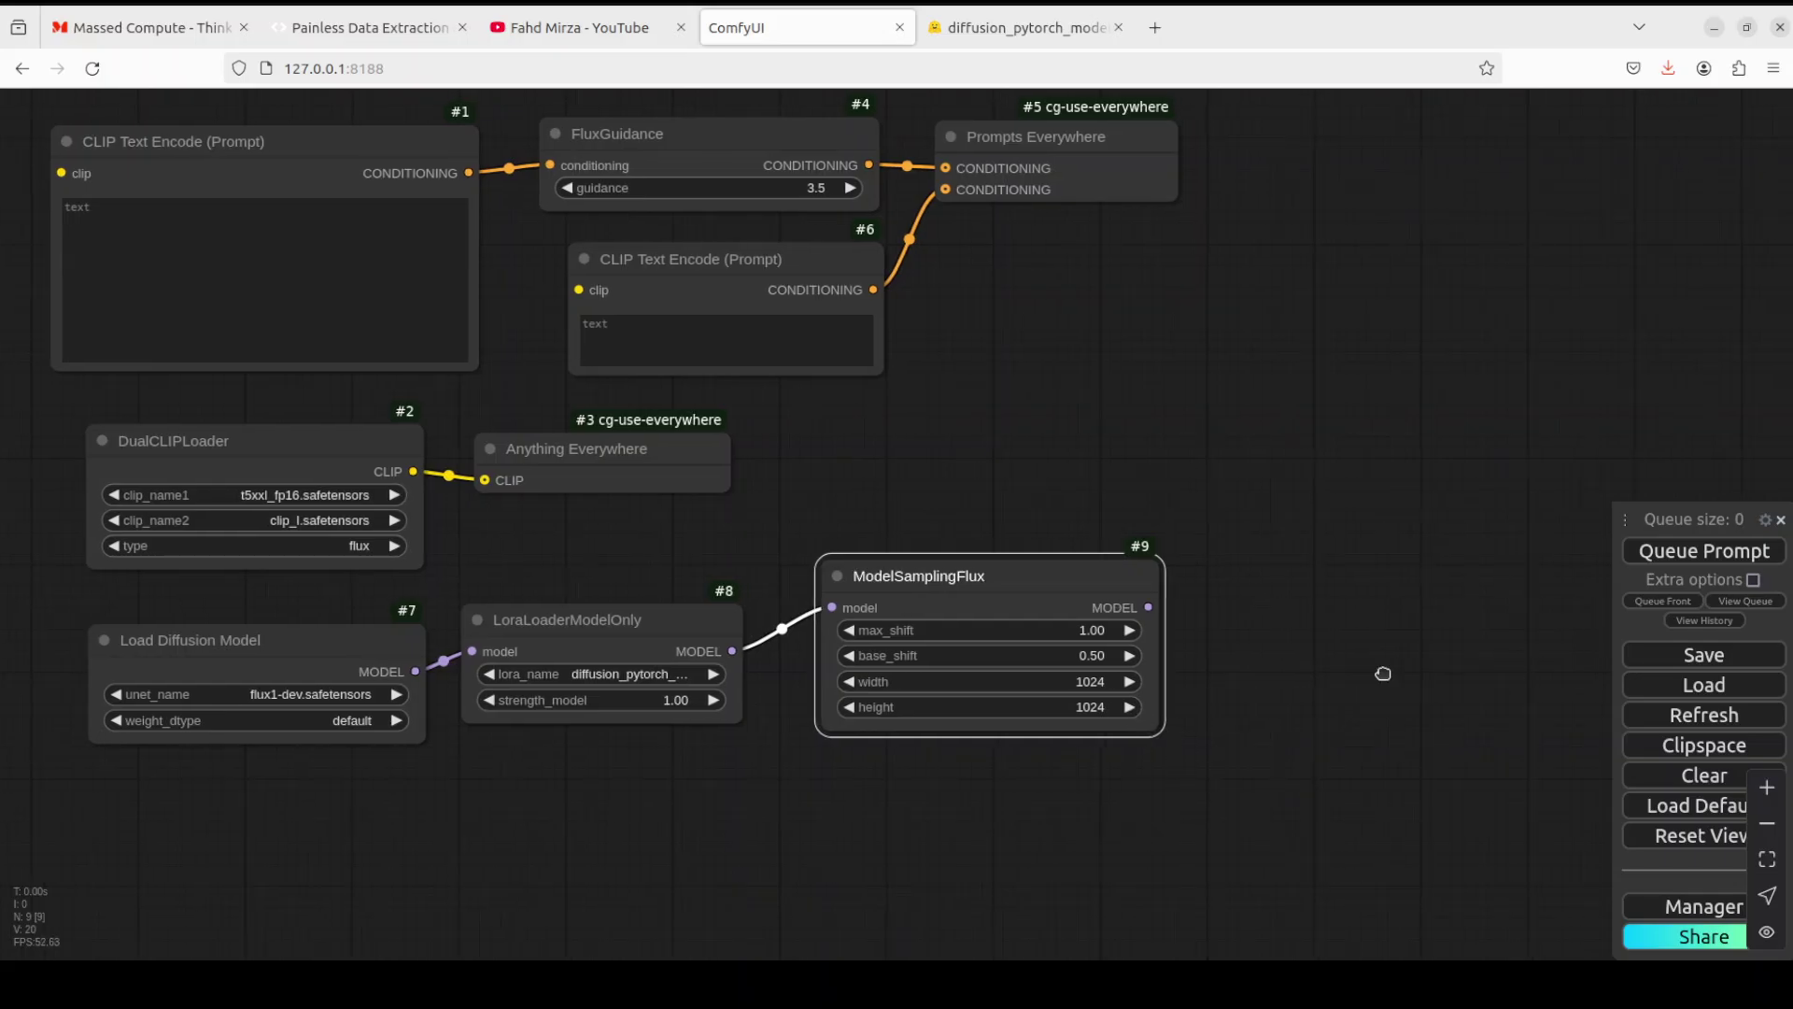
Add a Load Image node and place it beside the Prompts Everywhere node
{"action": "left_click_drag", "start_coordinate": [1269, 681], "coordinate": [1026, 575]}
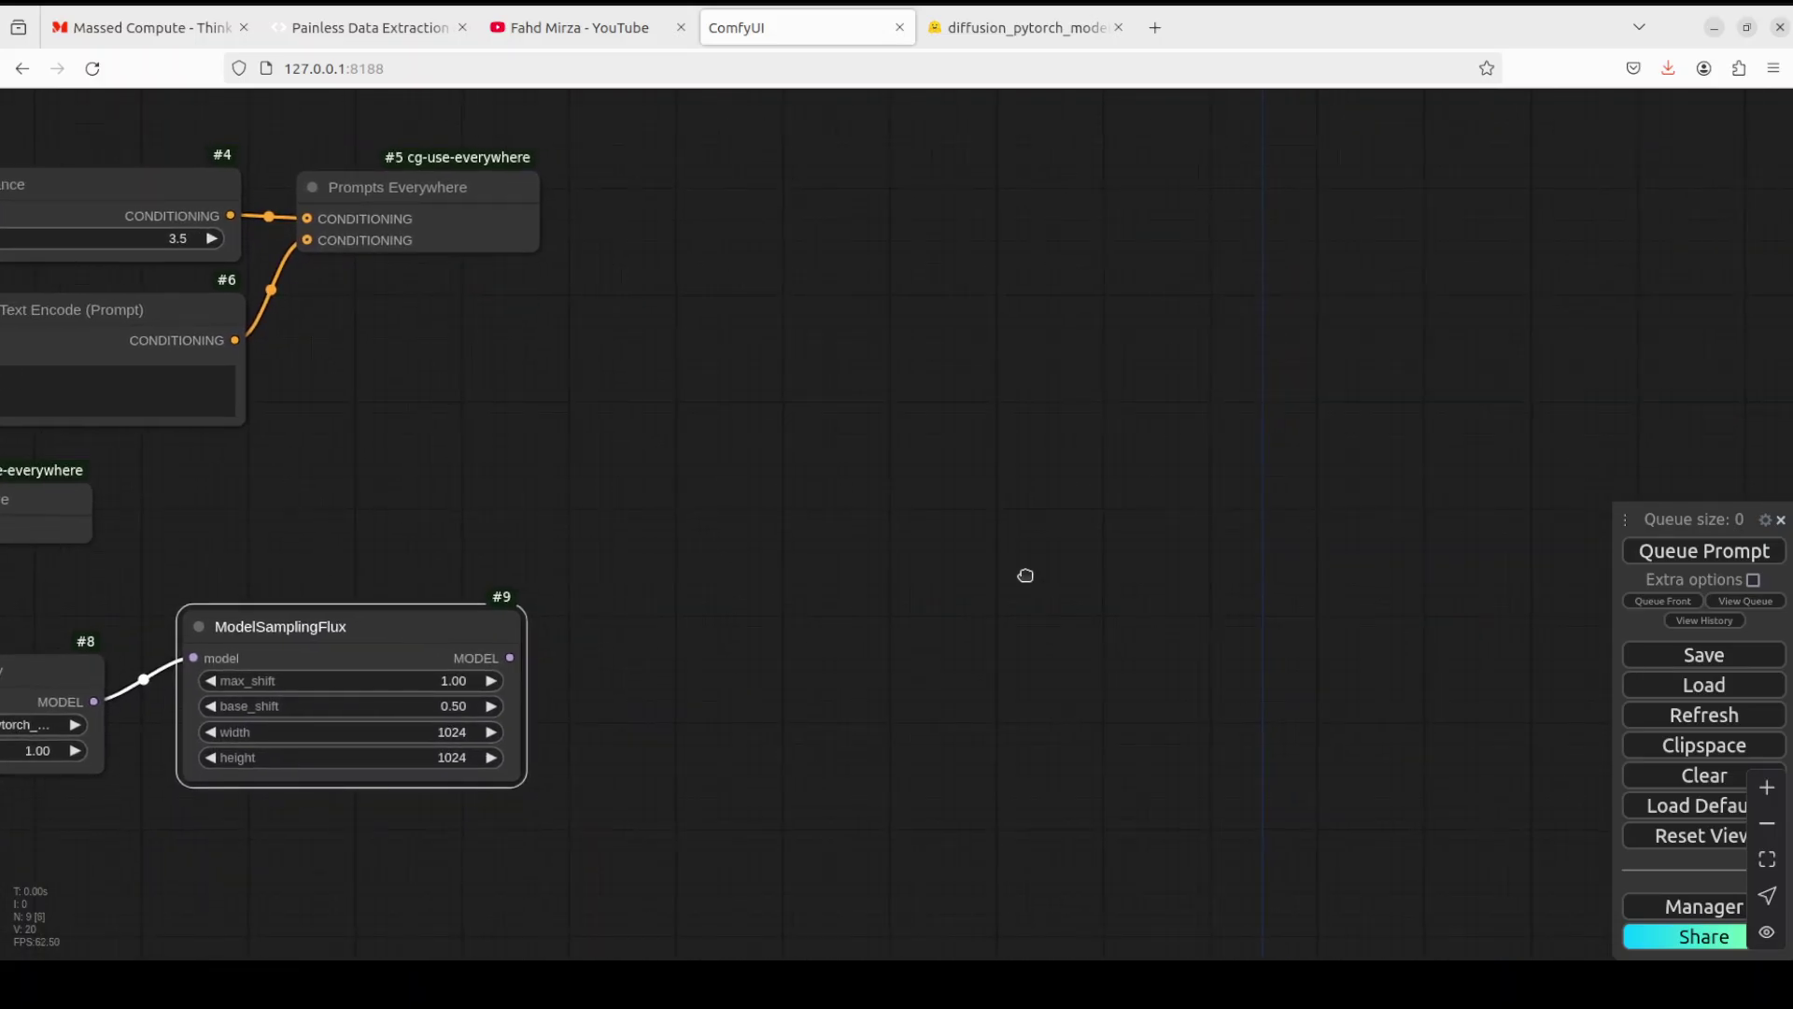
{"action": "double_click", "coordinate": [681, 202]}
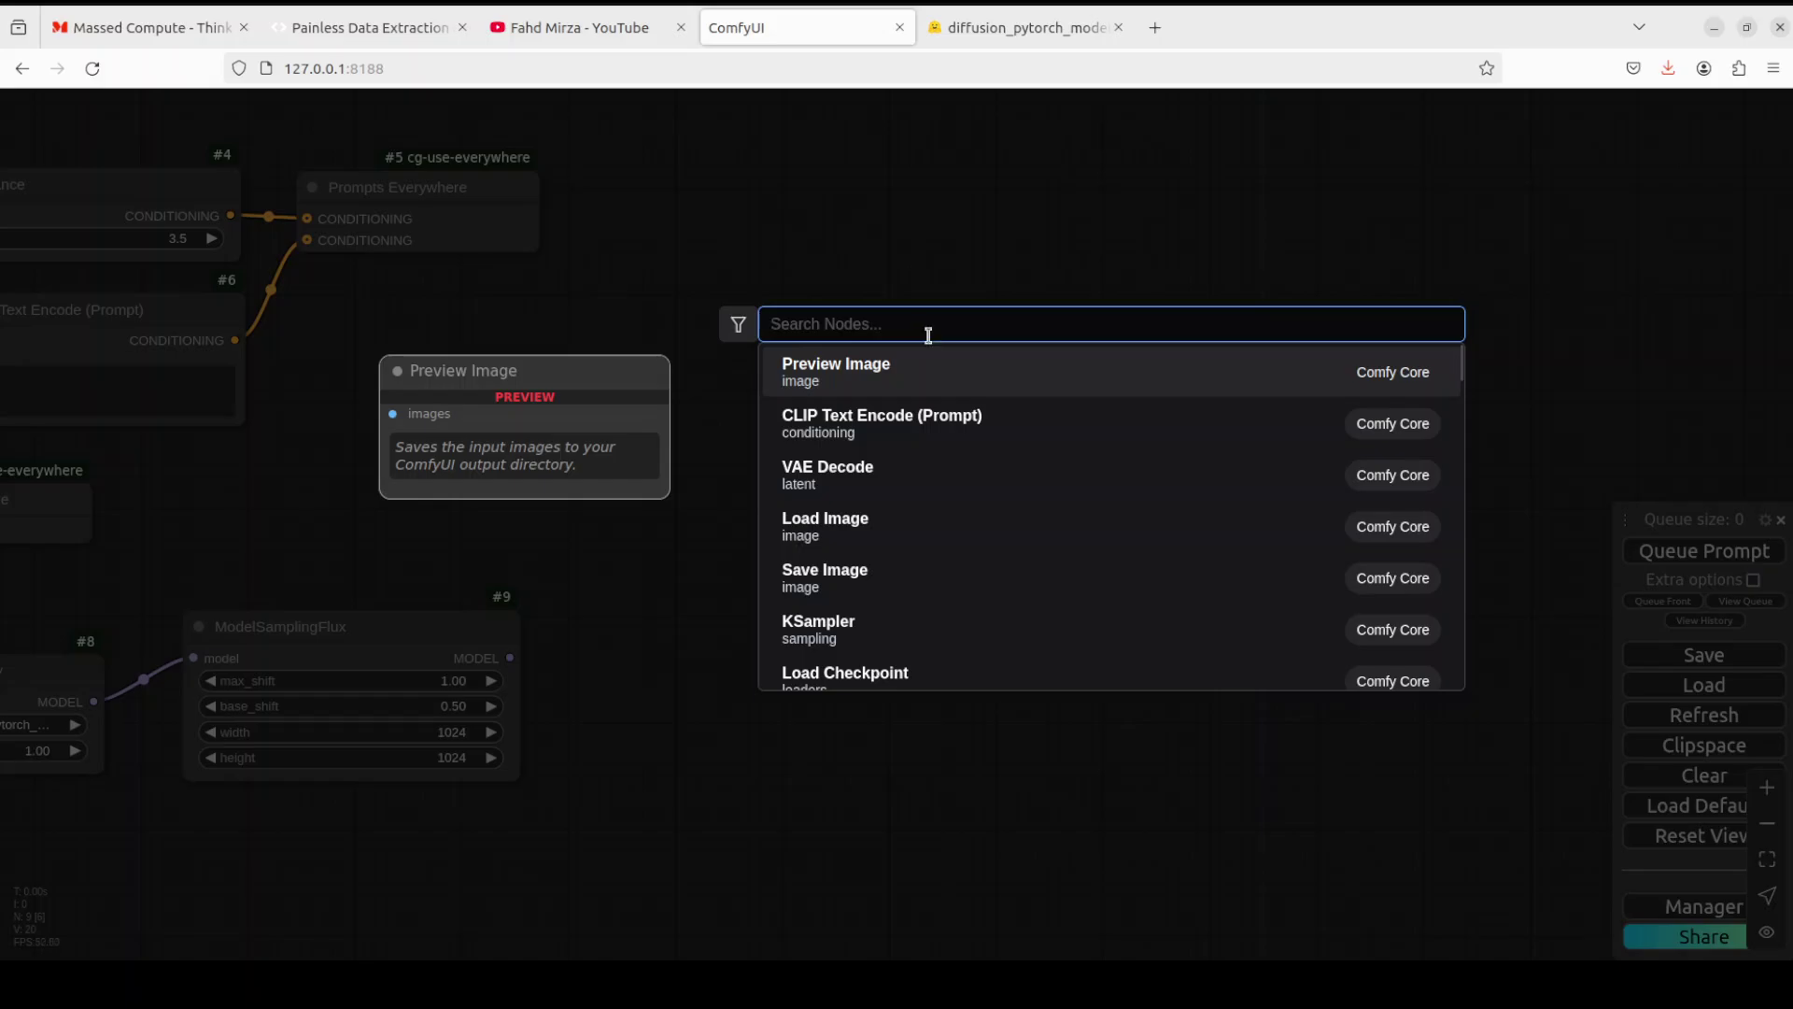
{"action": "left_click", "coordinate": [852, 532]}
{"action": "left_click_drag", "start_coordinate": [800, 177], "coordinate": [712, 161]}
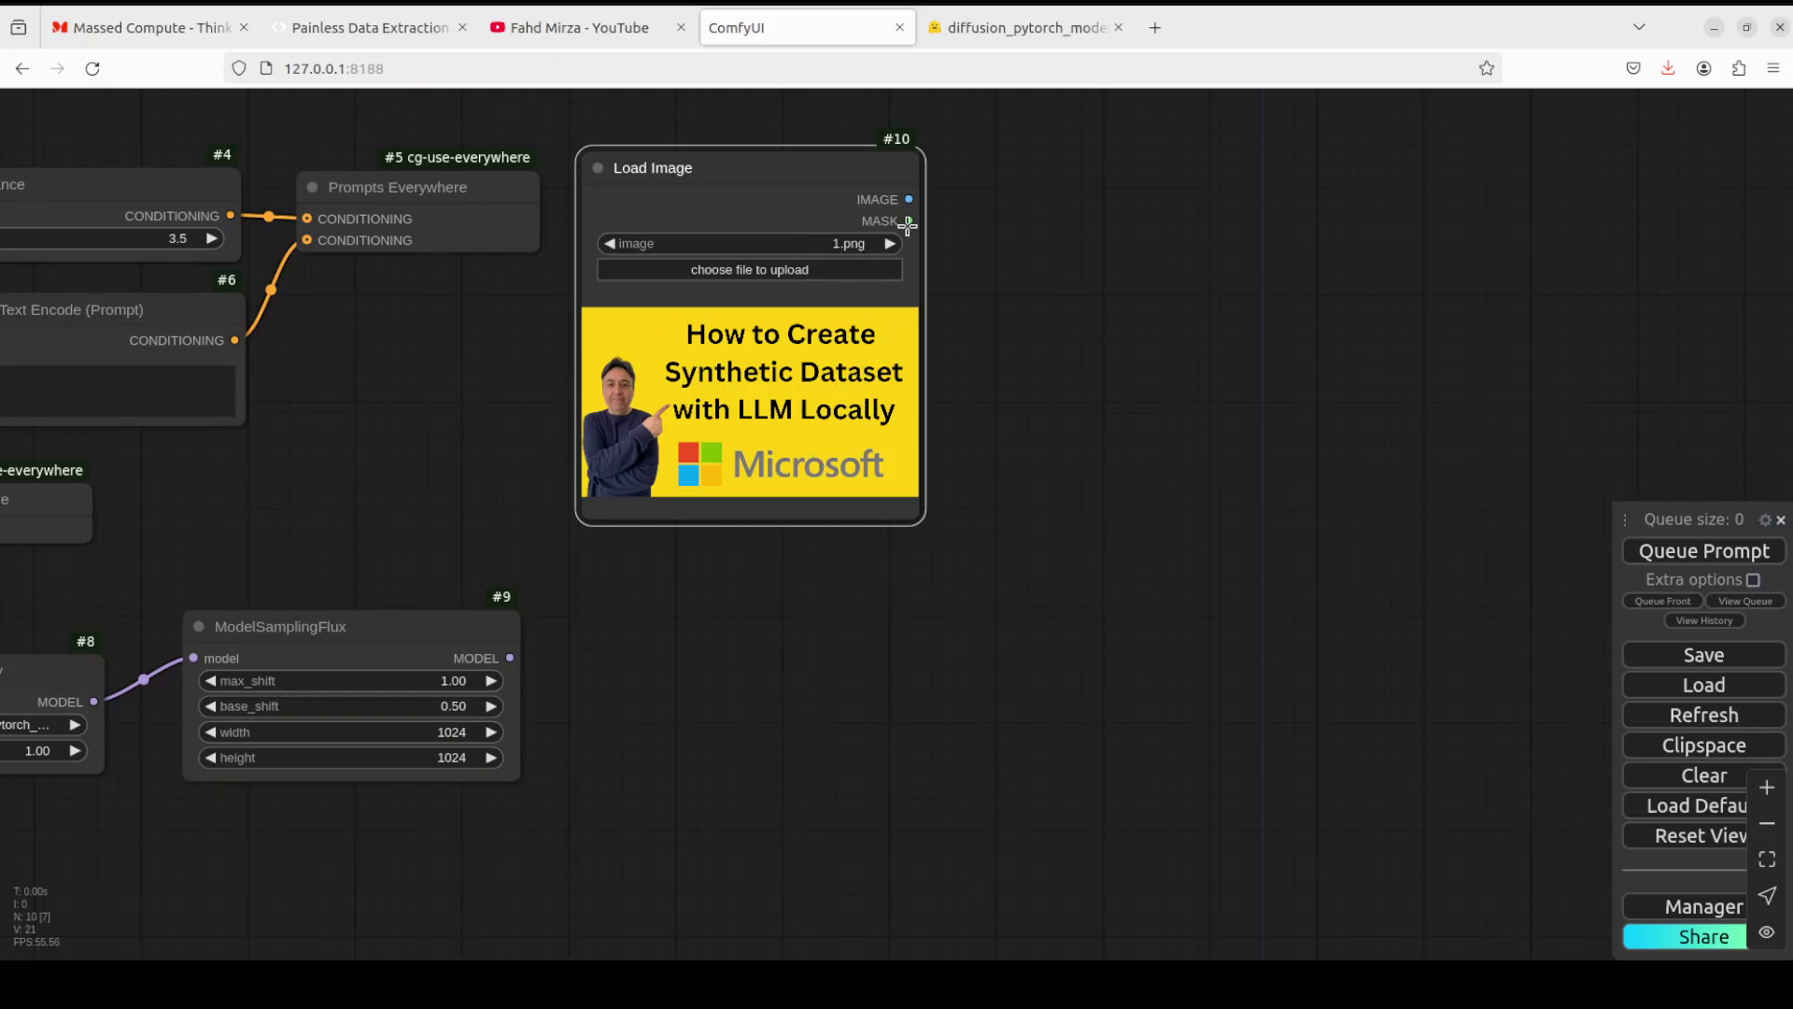
{"action": "left_click_drag", "start_coordinate": [1030, 204], "coordinate": [1061, 192]}
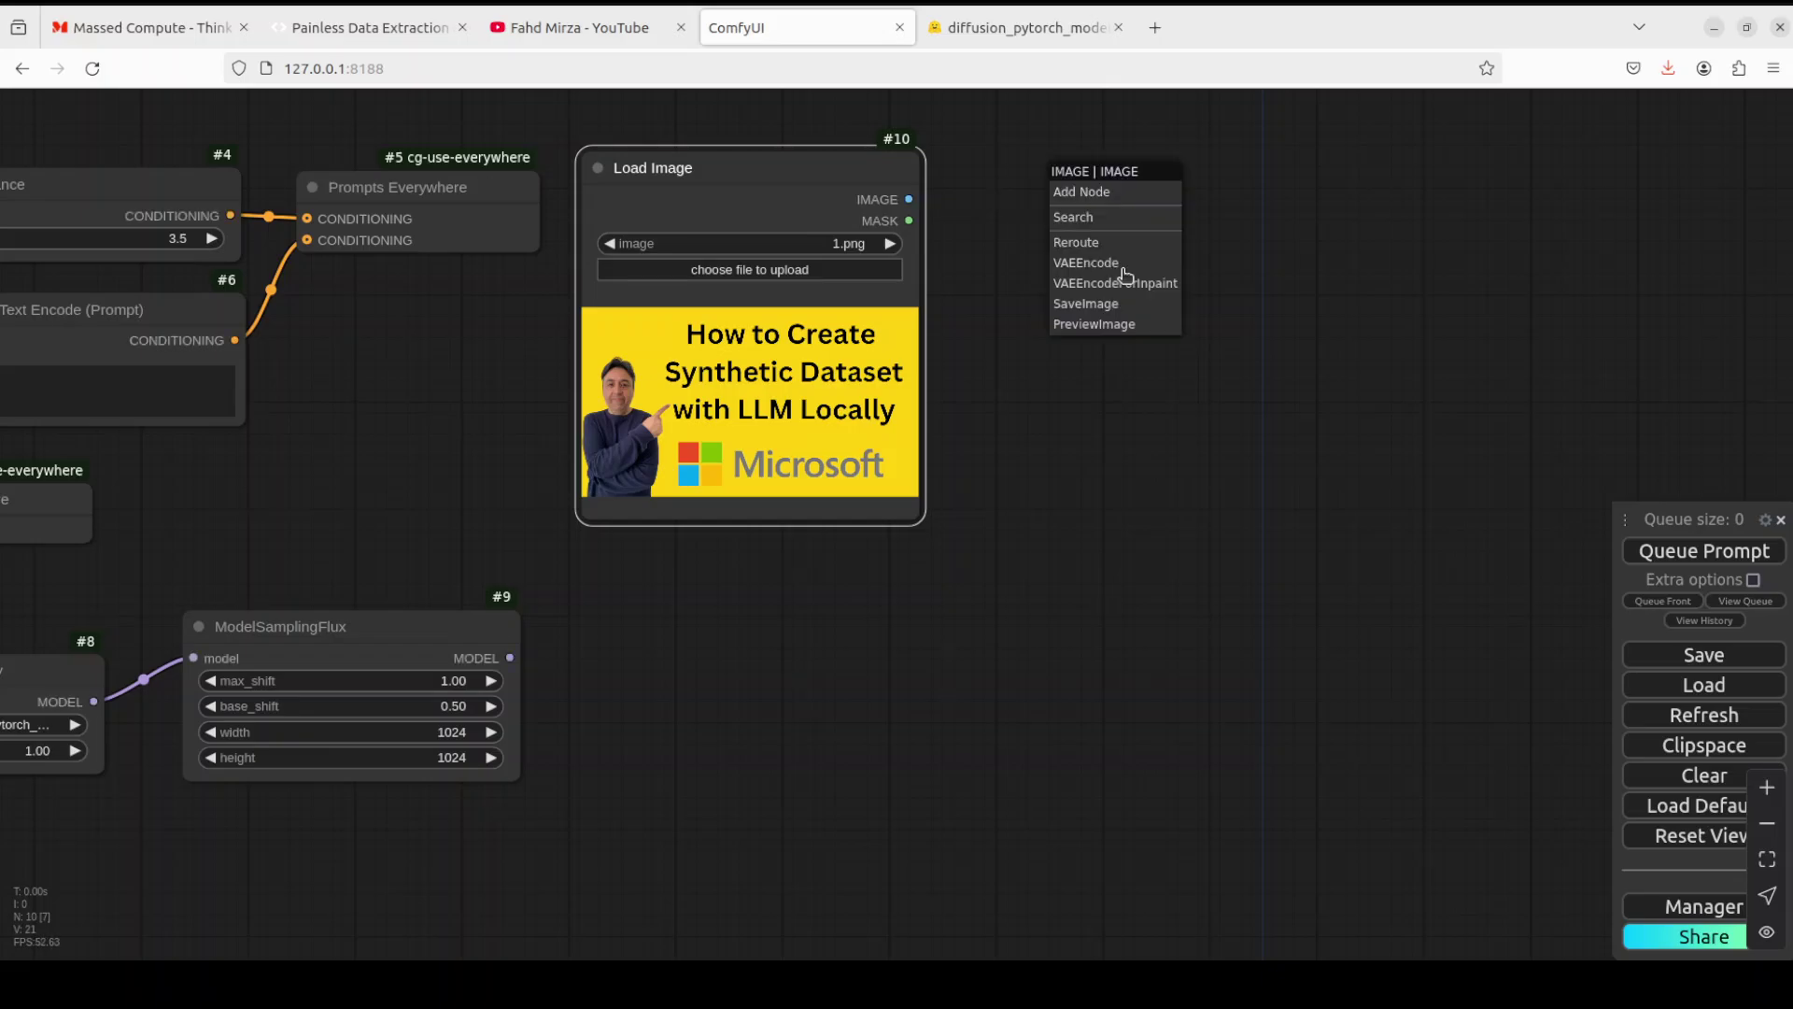
{"action": "left_click", "coordinate": [1110, 222]}
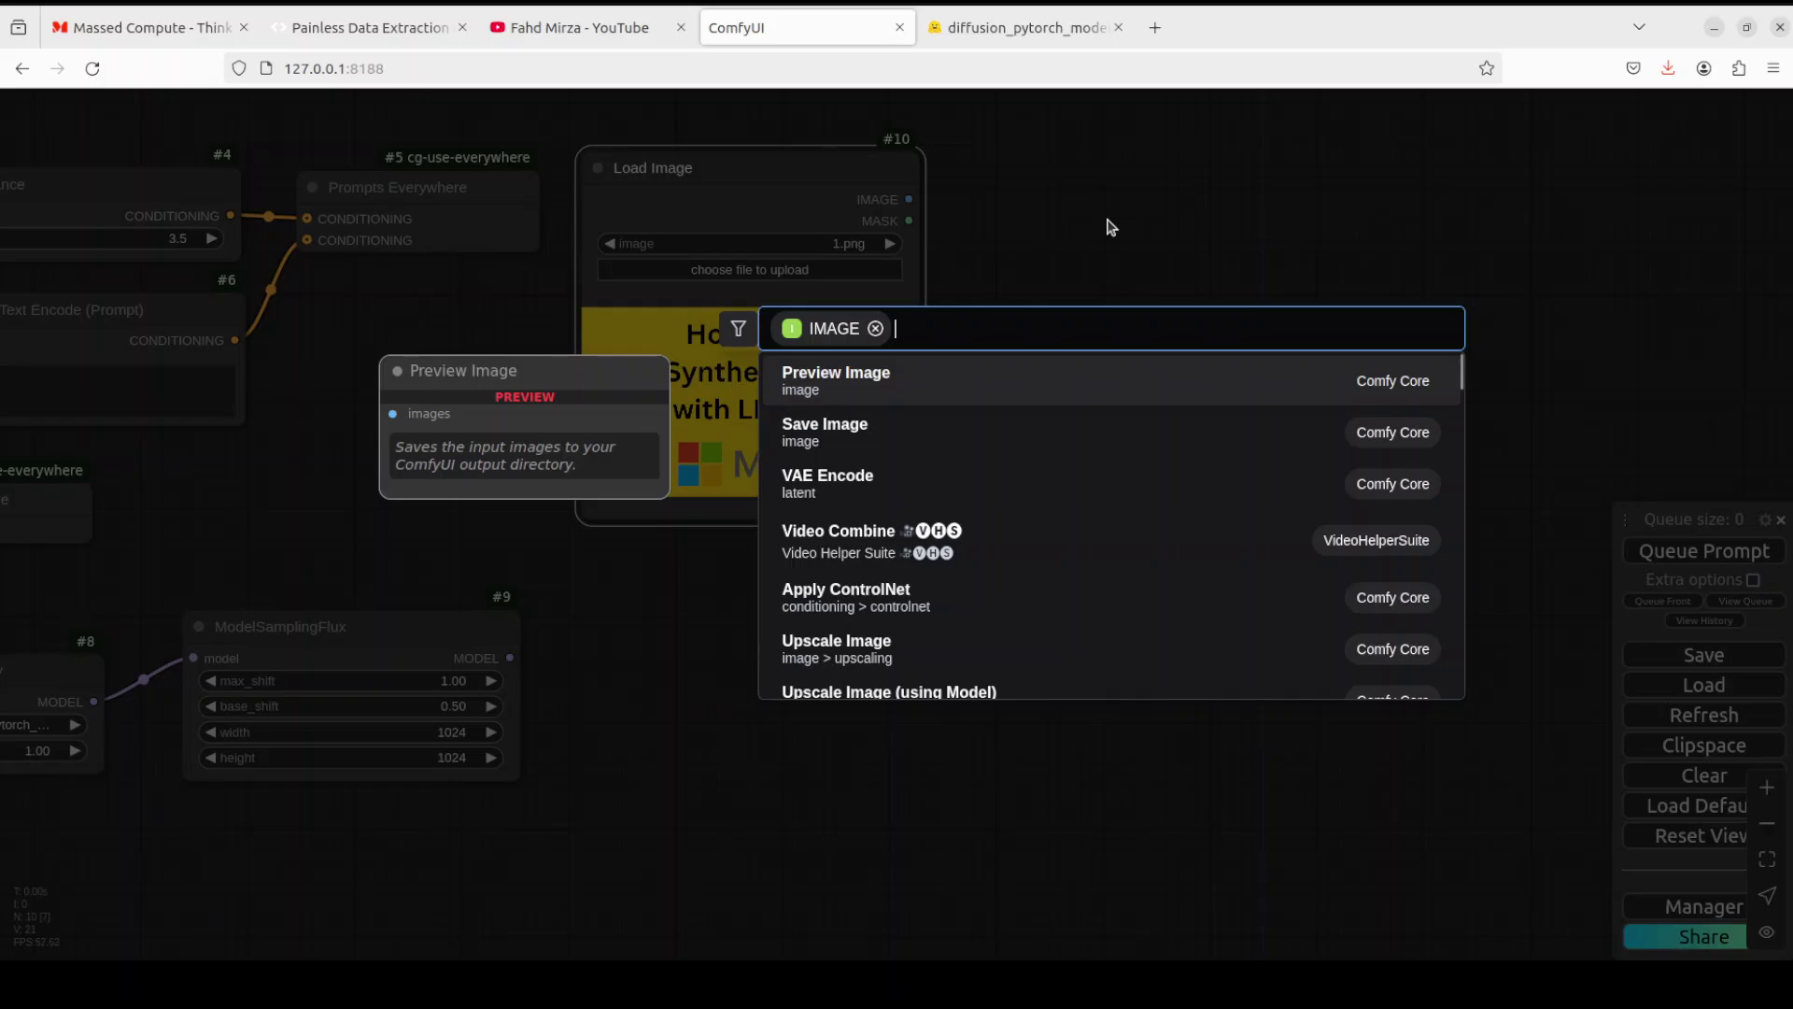
{"action": "type", "text": "g"}
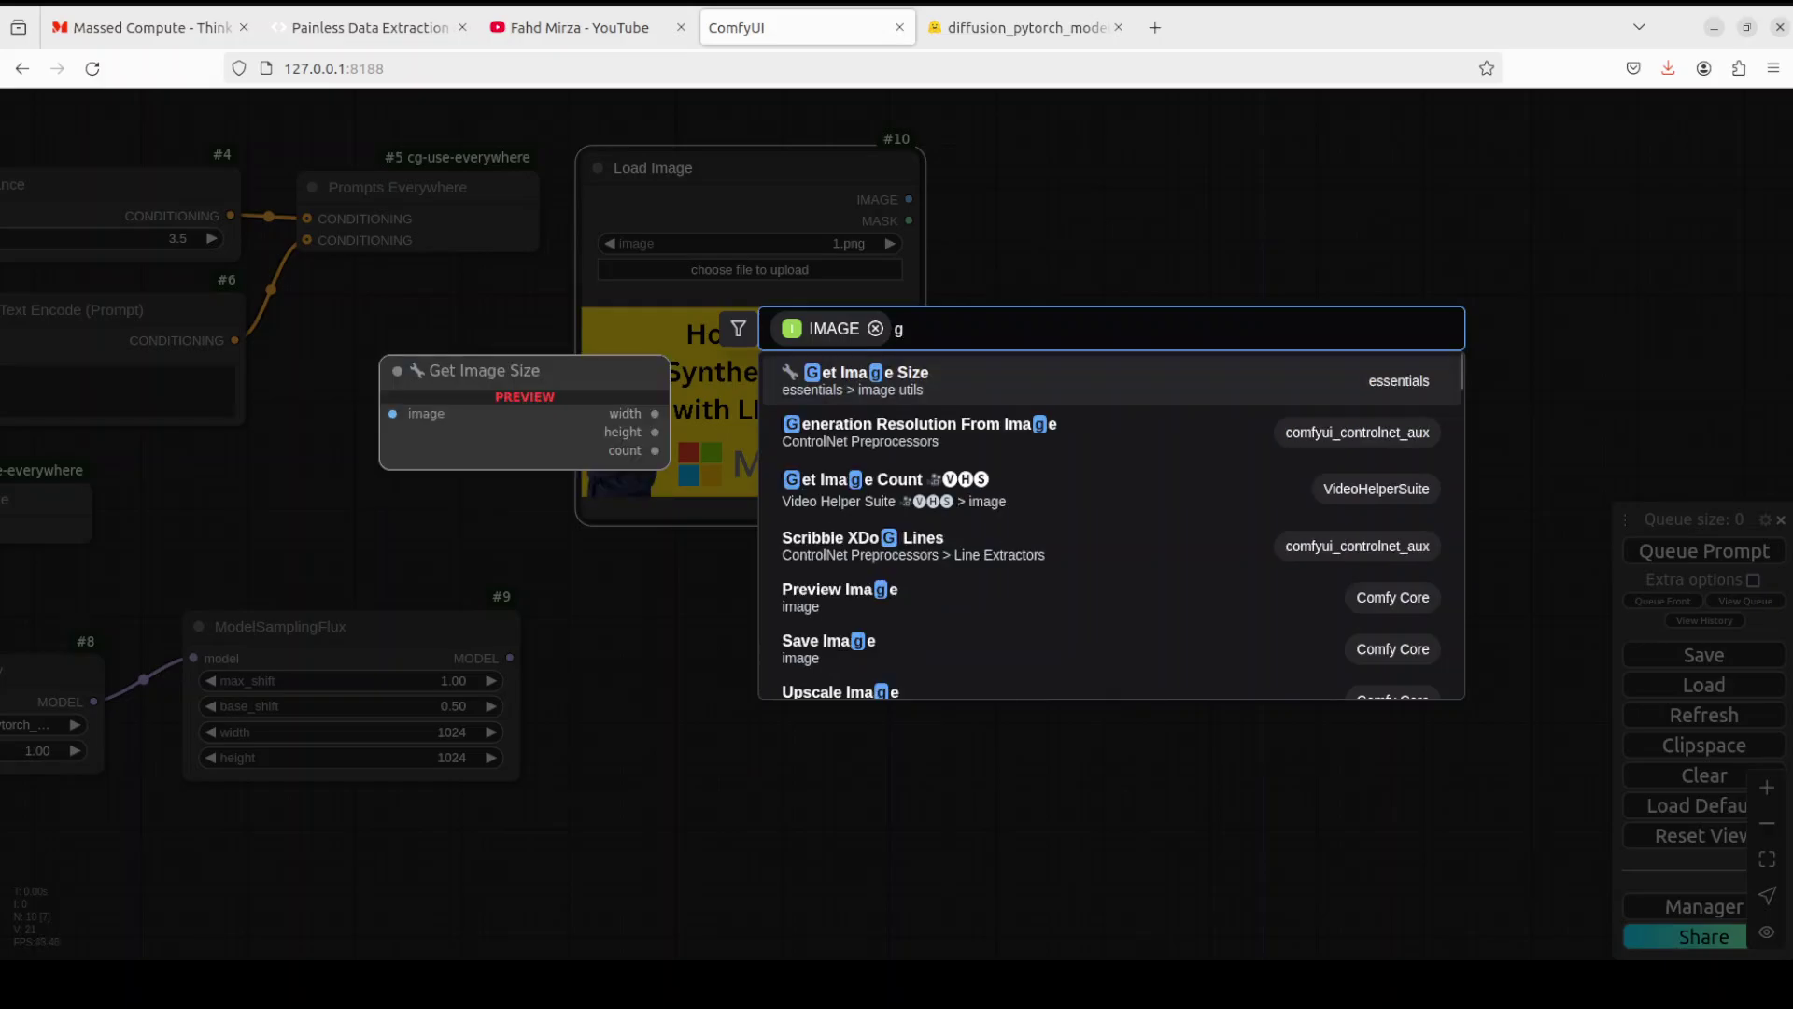
{"action": "type", "text": "uass"}
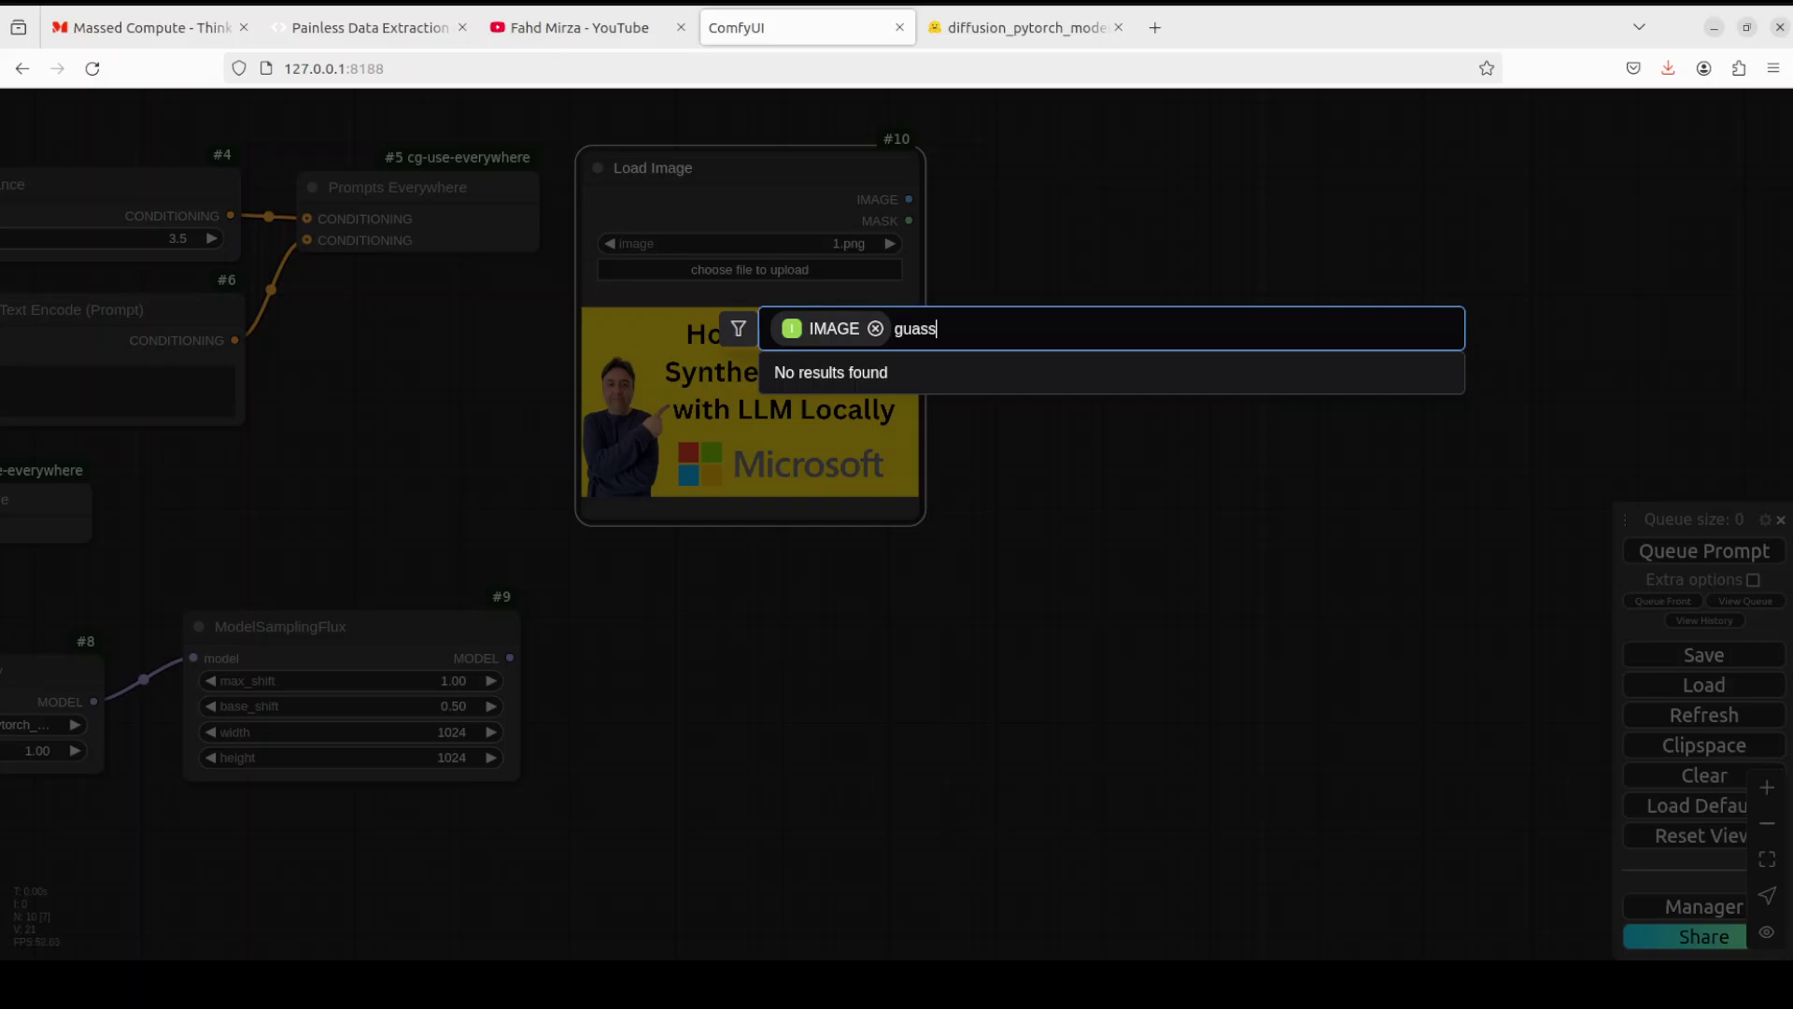
{"action": "key", "text": "BackSpace"}
{"action": "key", "text": "BackSpace"}
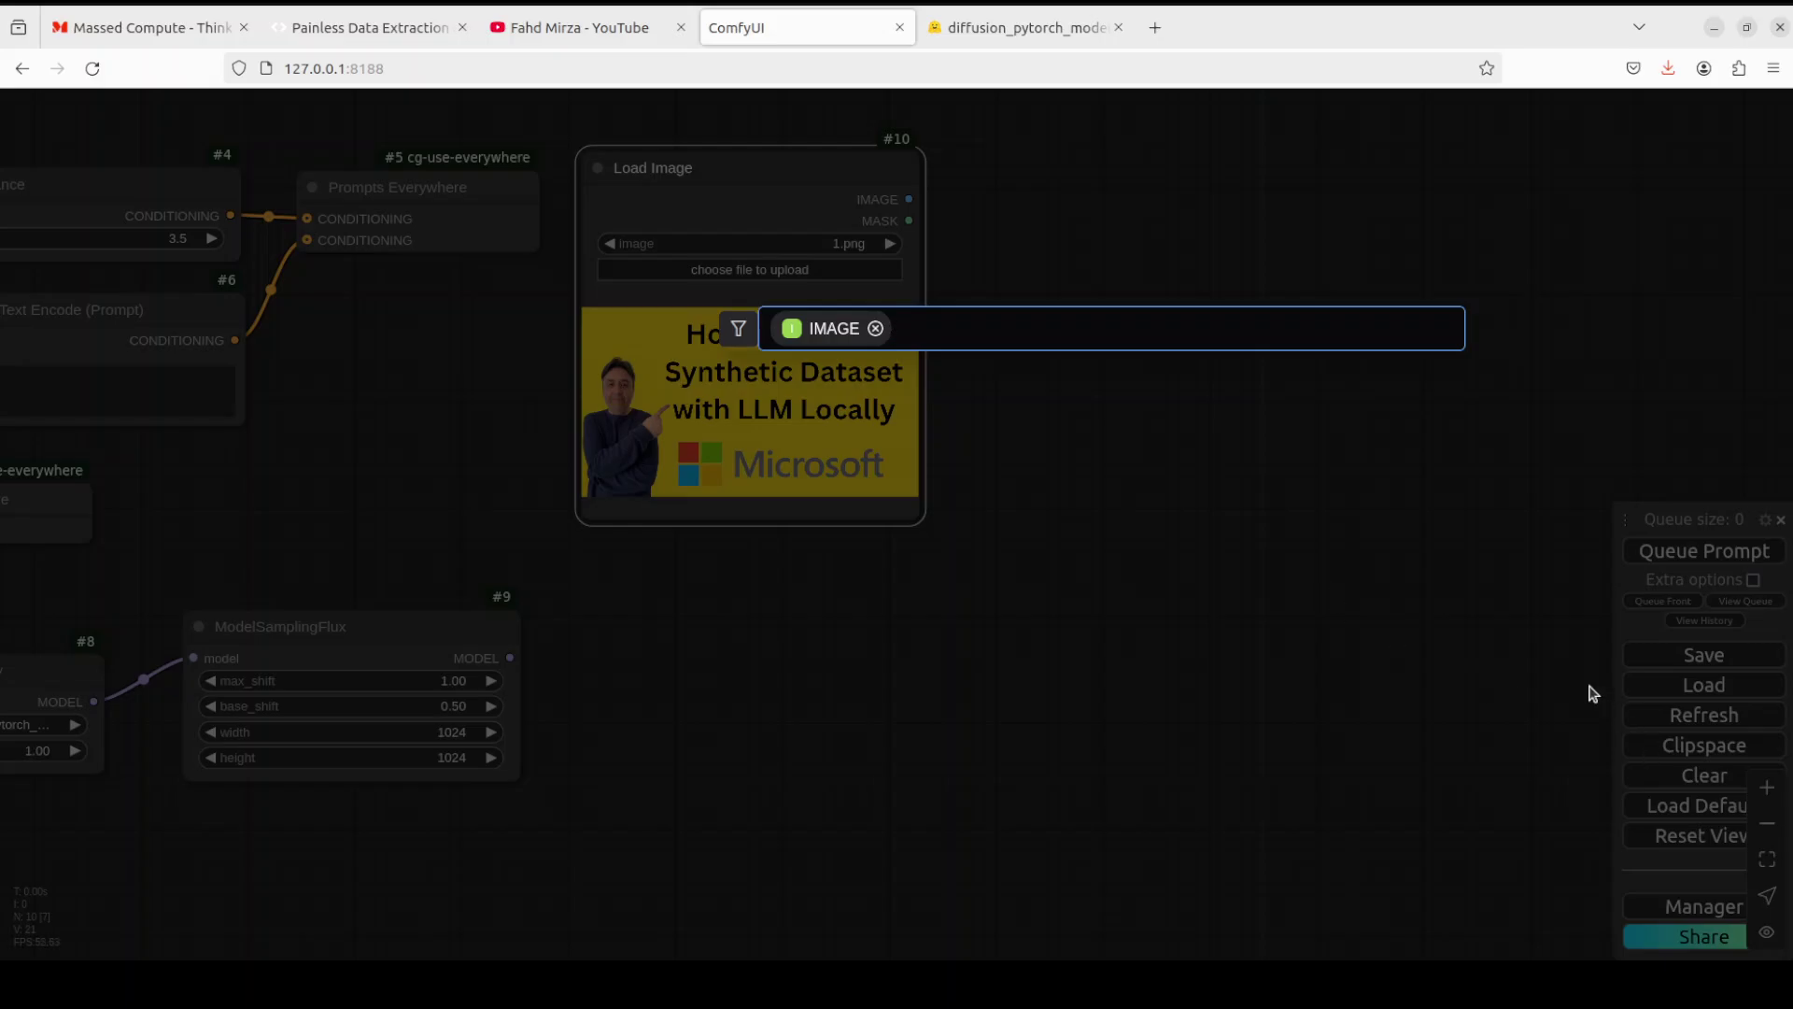
{"action": "left_click", "coordinate": [1017, 460]}
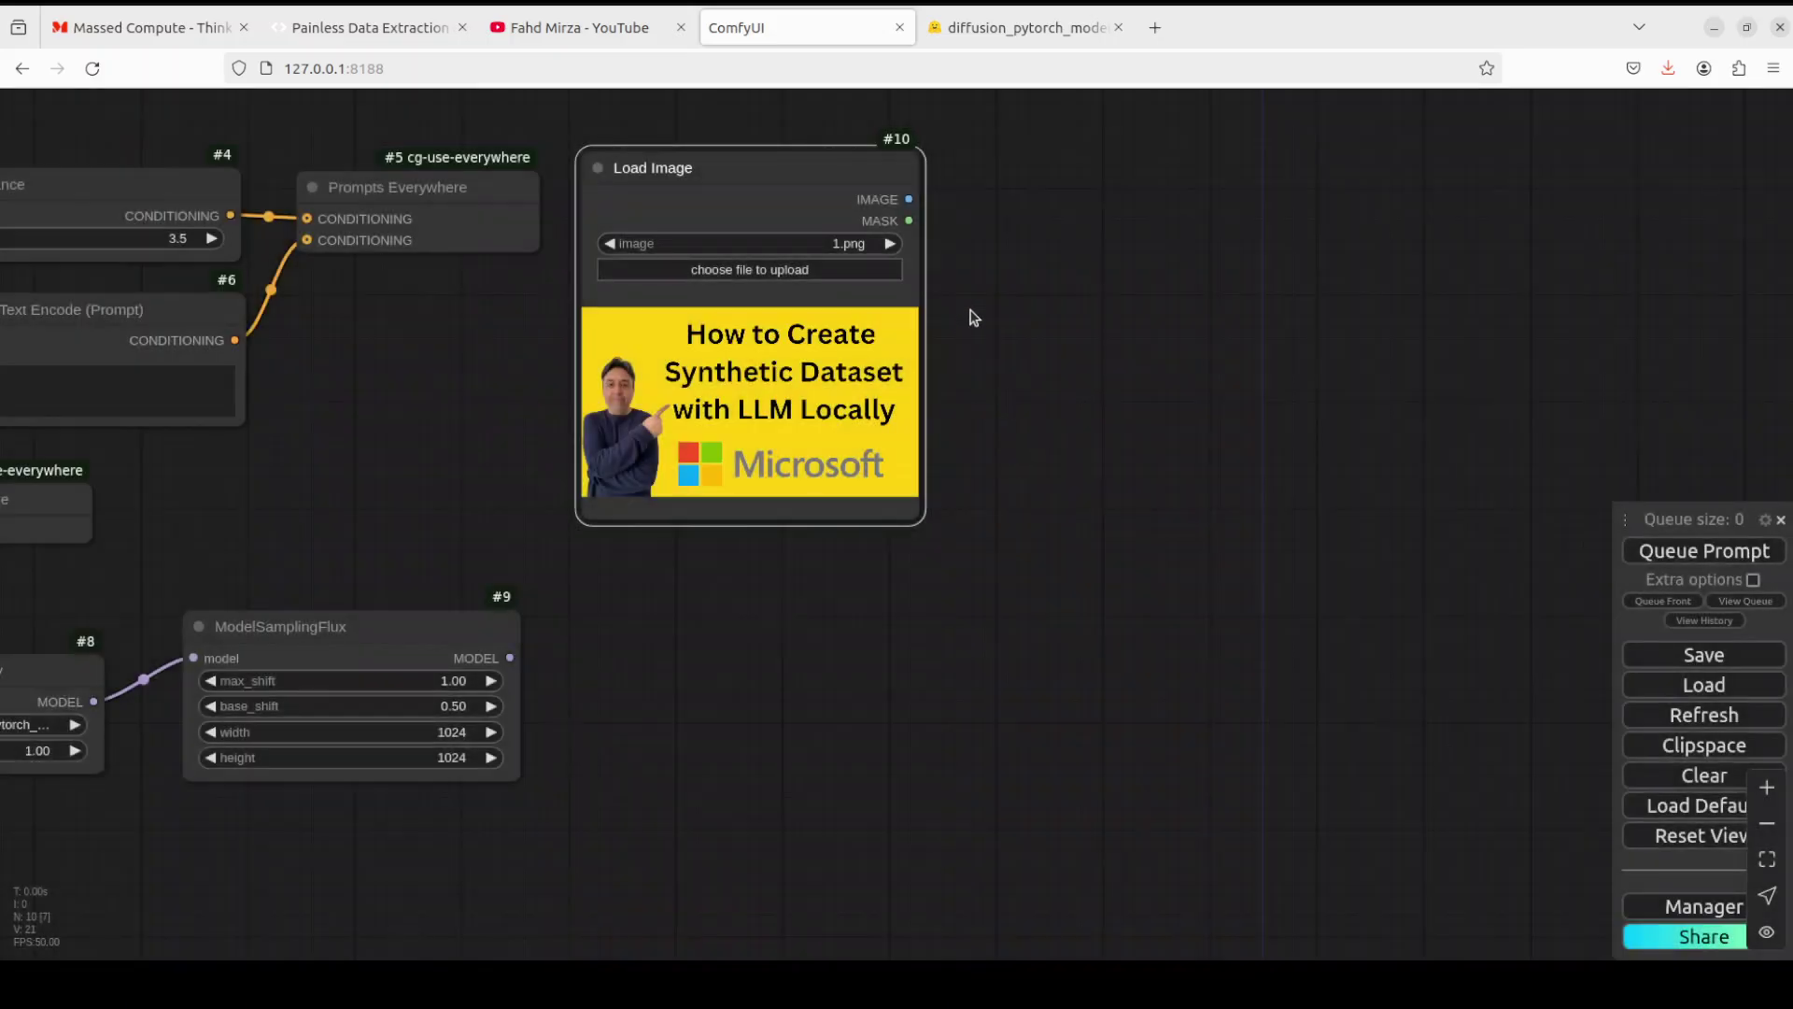
{"action": "left_click", "coordinate": [1679, 721]}
{"action": "left_click_drag", "start_coordinate": [909, 199], "coordinate": [1061, 211]}
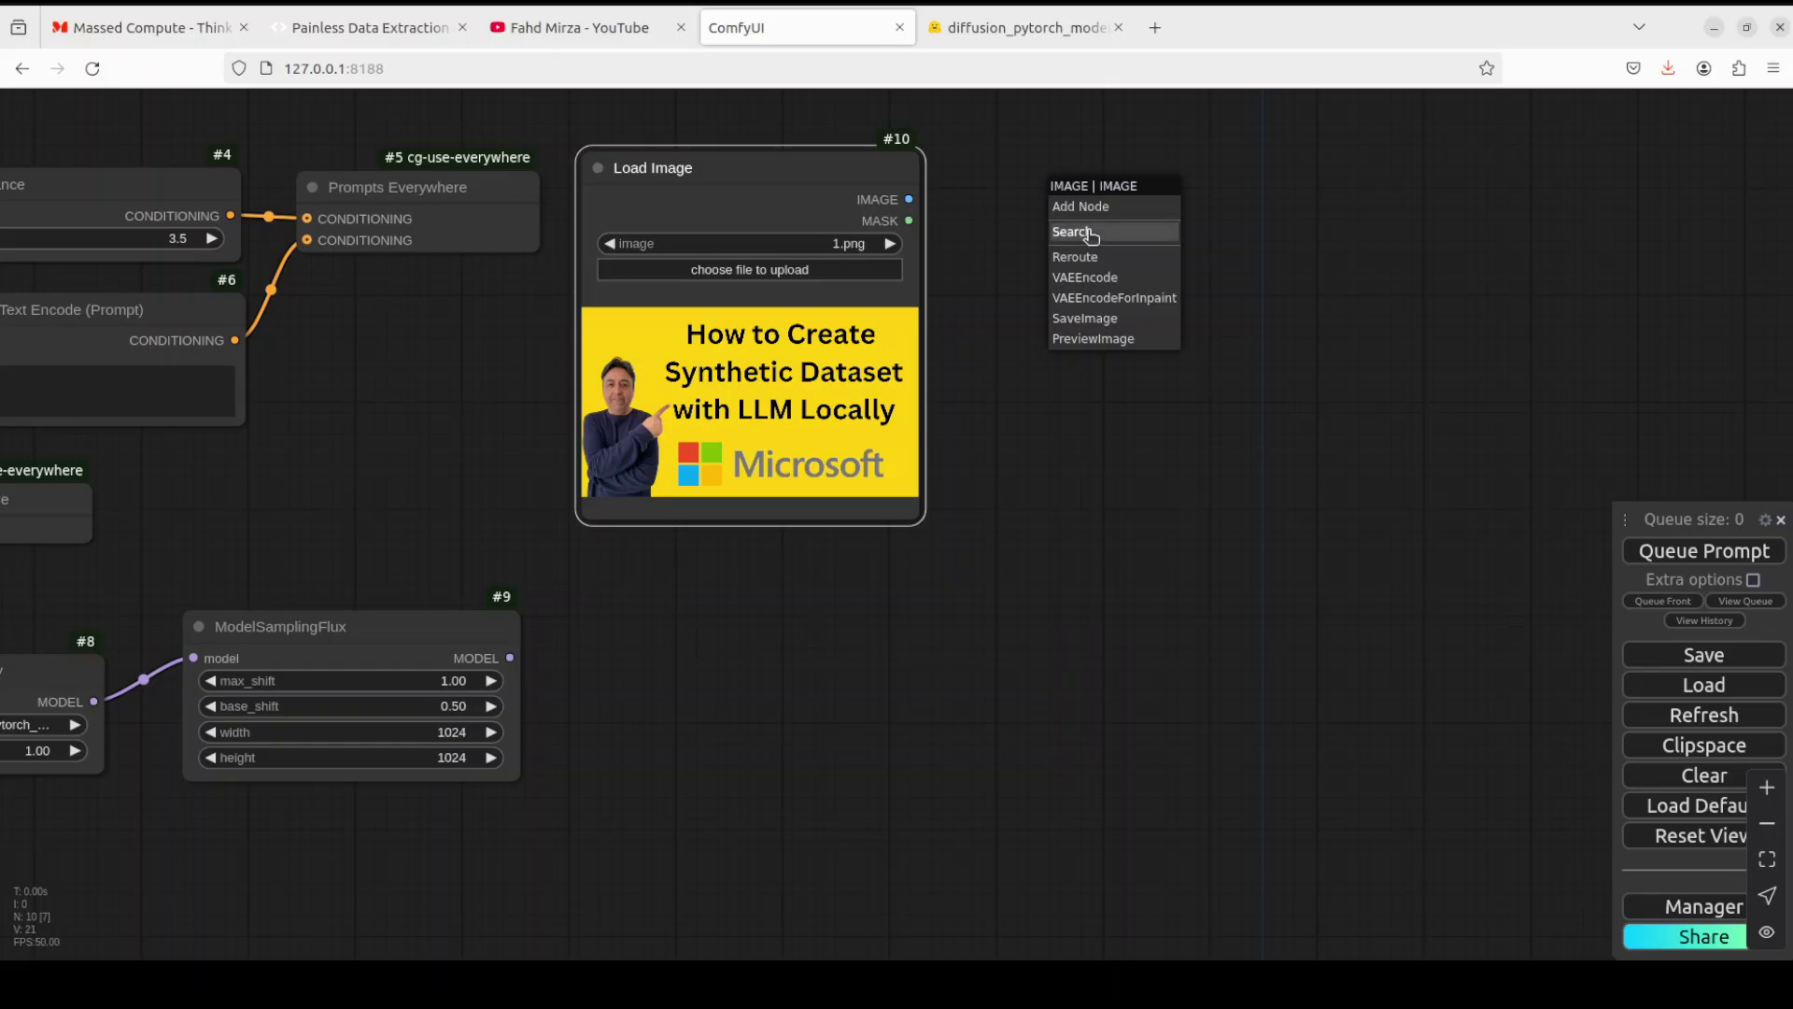
{"action": "left_click", "coordinate": [1083, 231]}
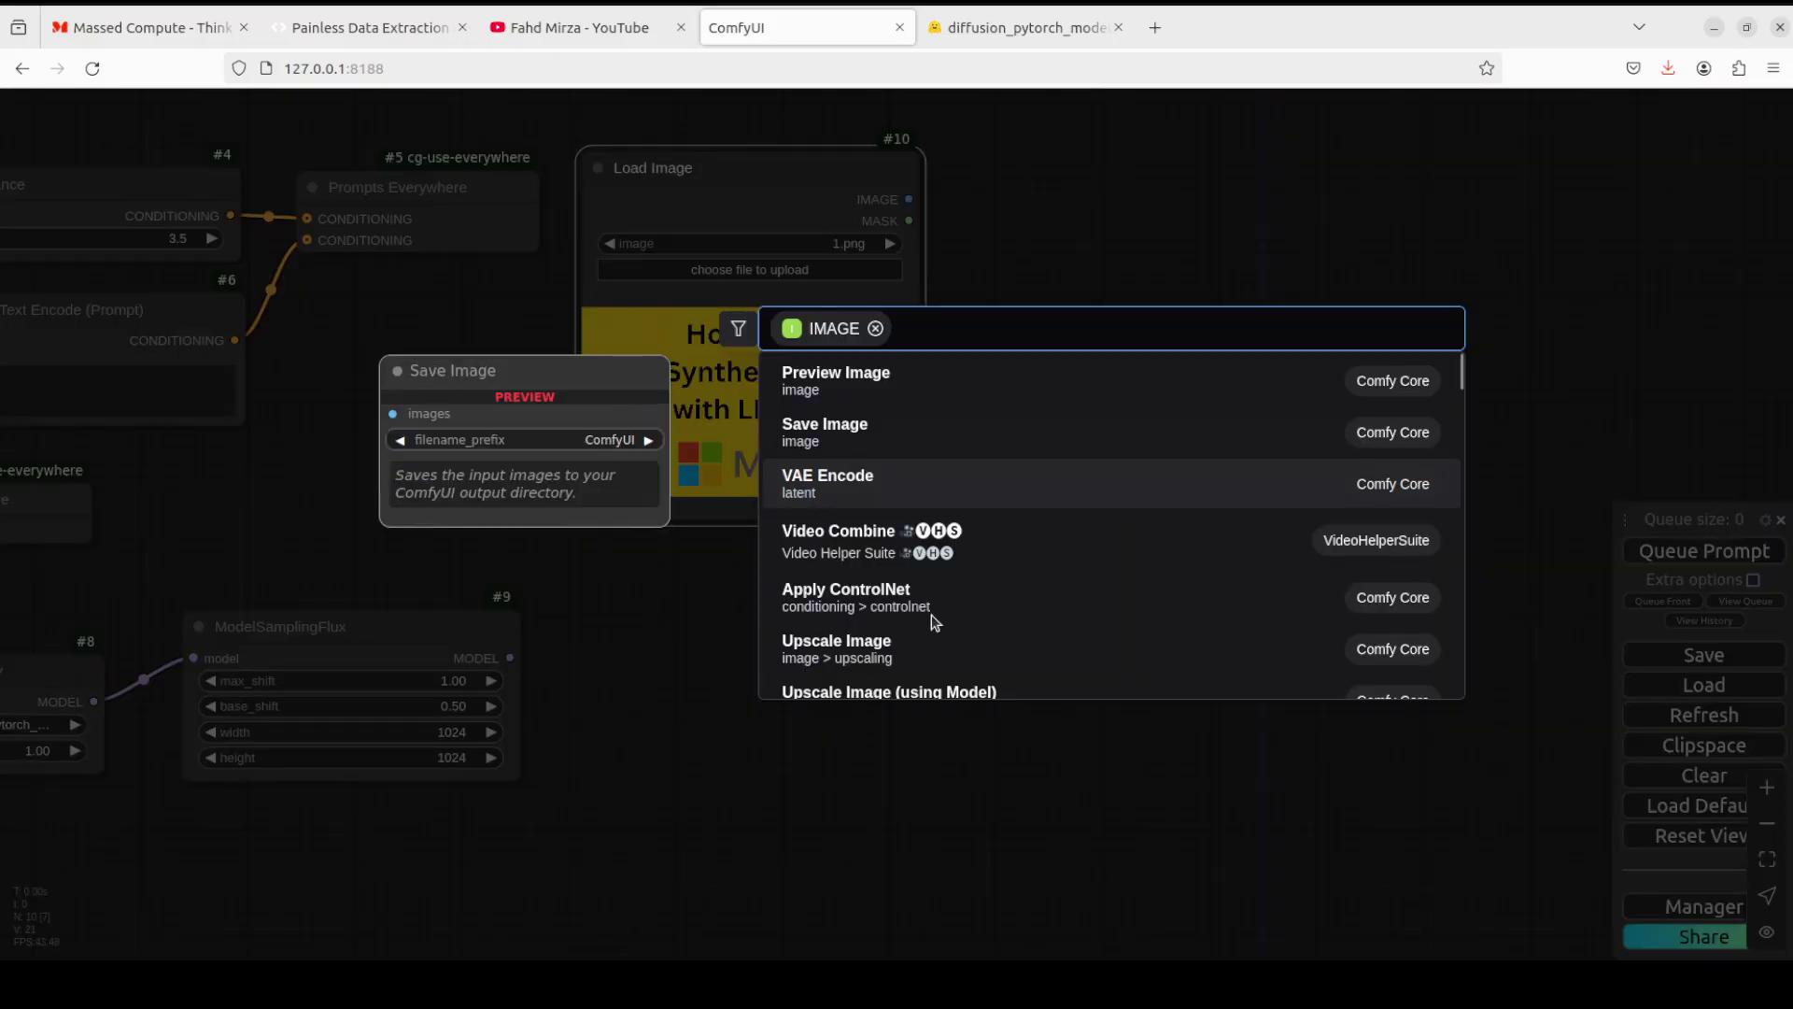
{"action": "type", "text": "blur"}
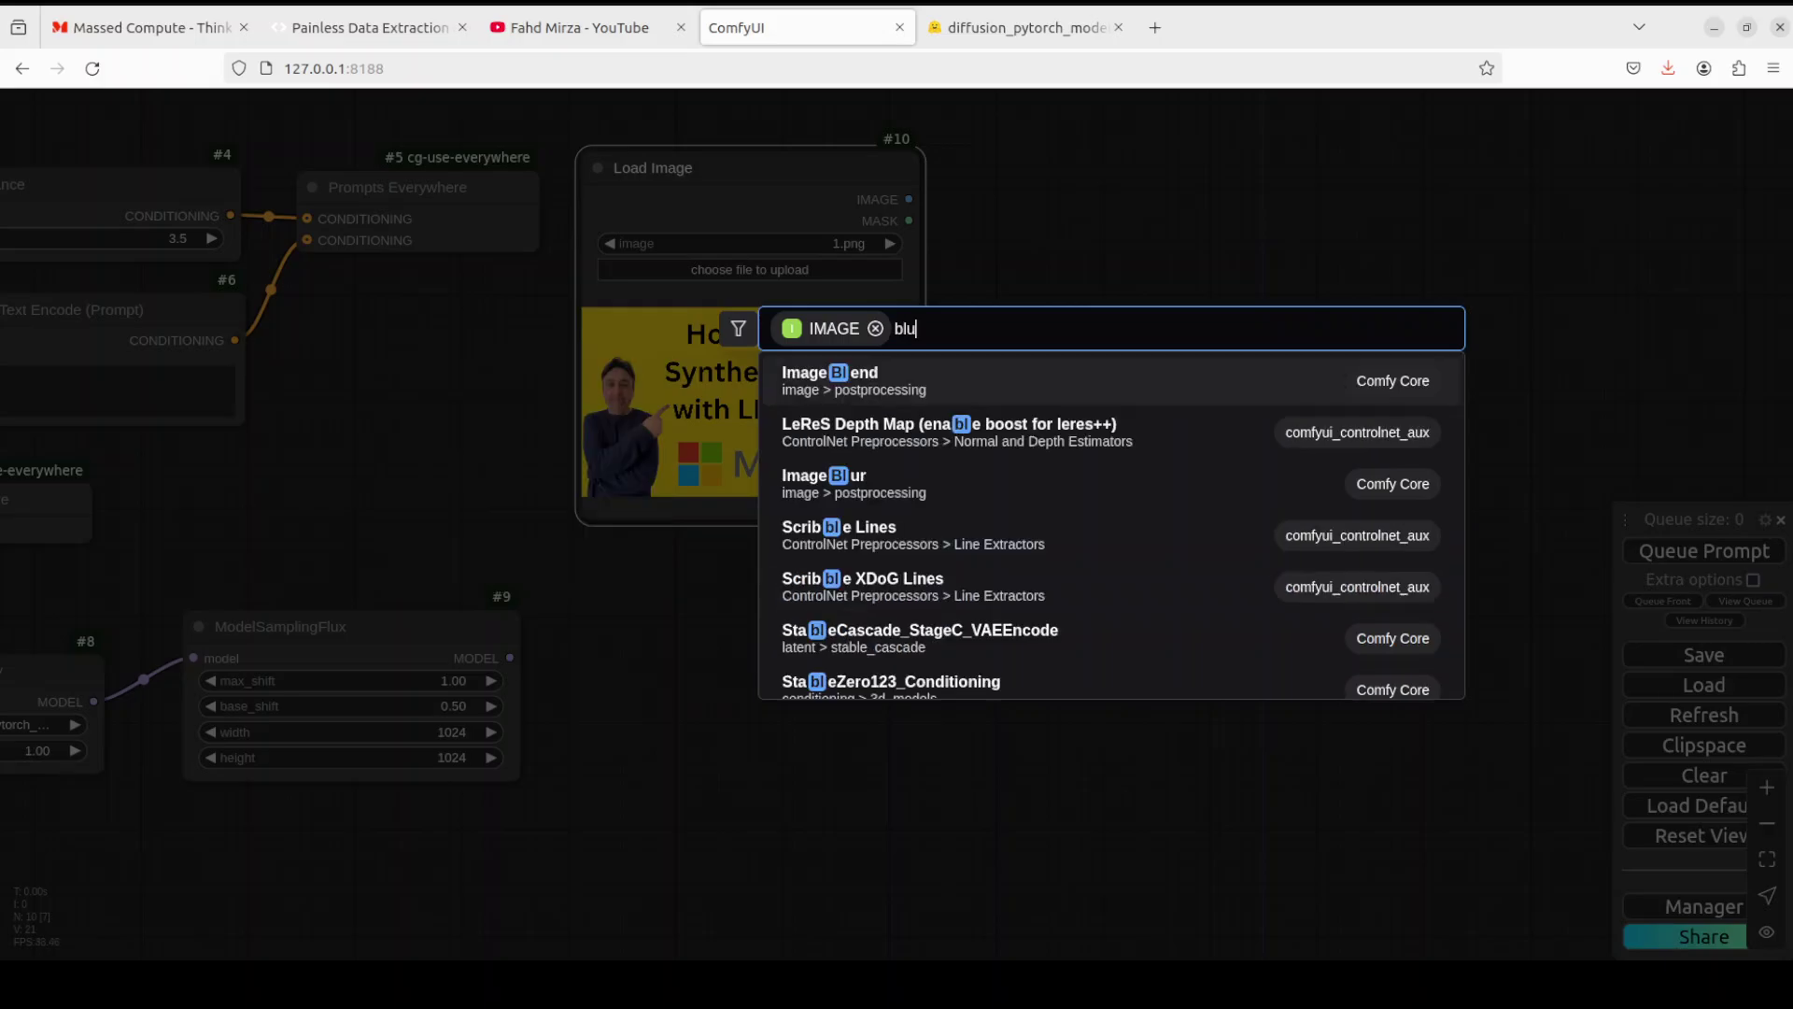
{"action": "key", "text": "BackSpace"}
{"action": "key", "text": "BackSpace"}
{"action": "key", "text": "BackSpace"}
{"action": "key", "text": "BackSpace"}
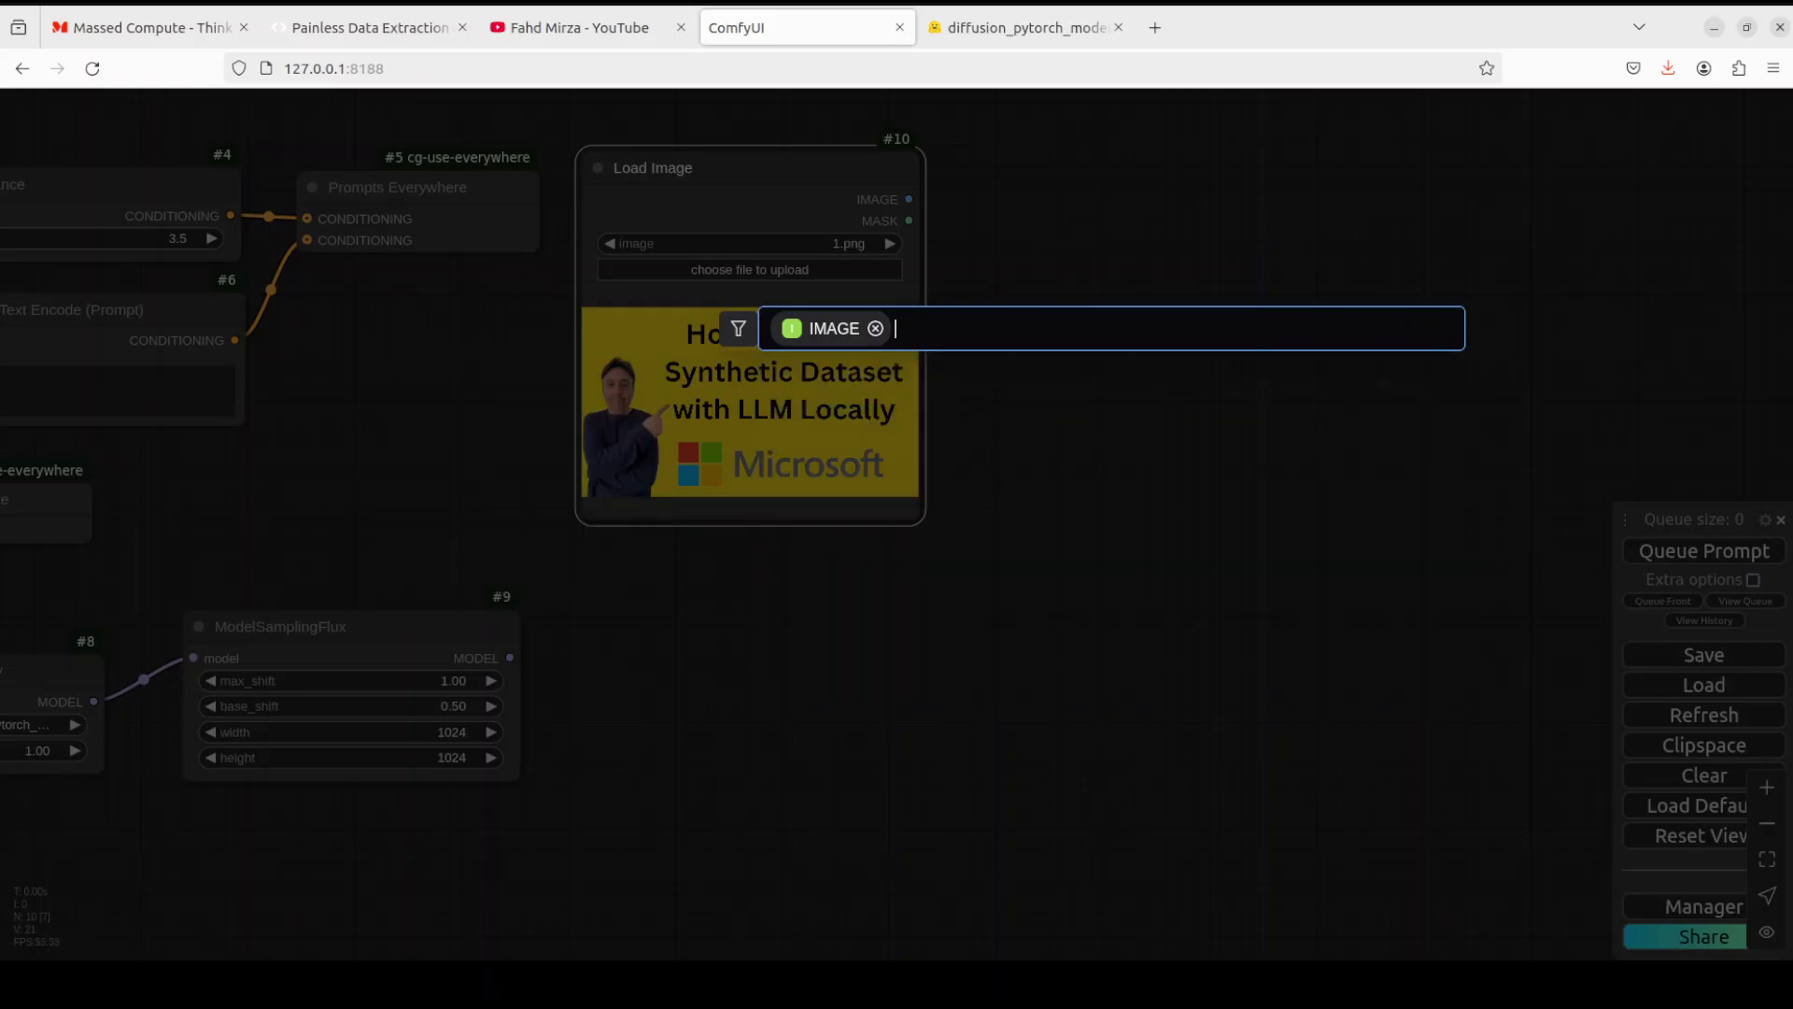
{"action": "left_click", "coordinate": [1066, 369]}
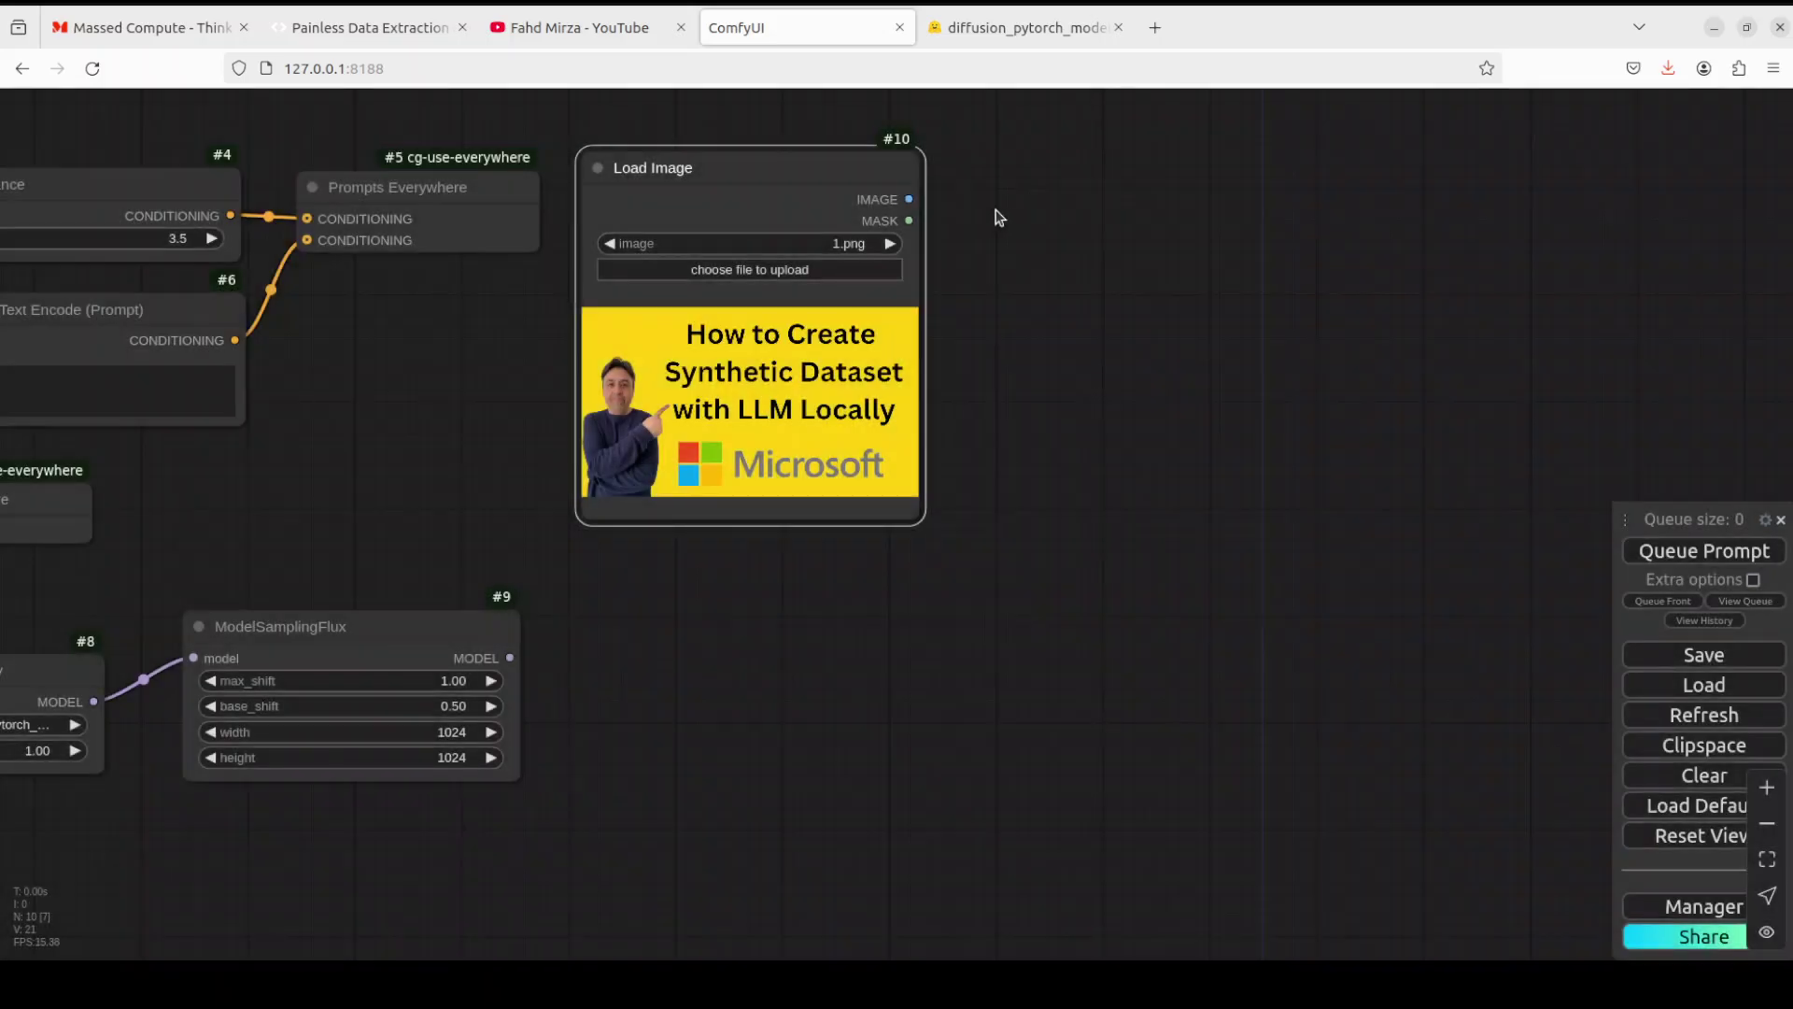
Add a Gaussian Blur Mask node beside Load Image and connect Load Image's MASK output to its mask input
{"action": "double_click", "coordinate": [996, 213]}
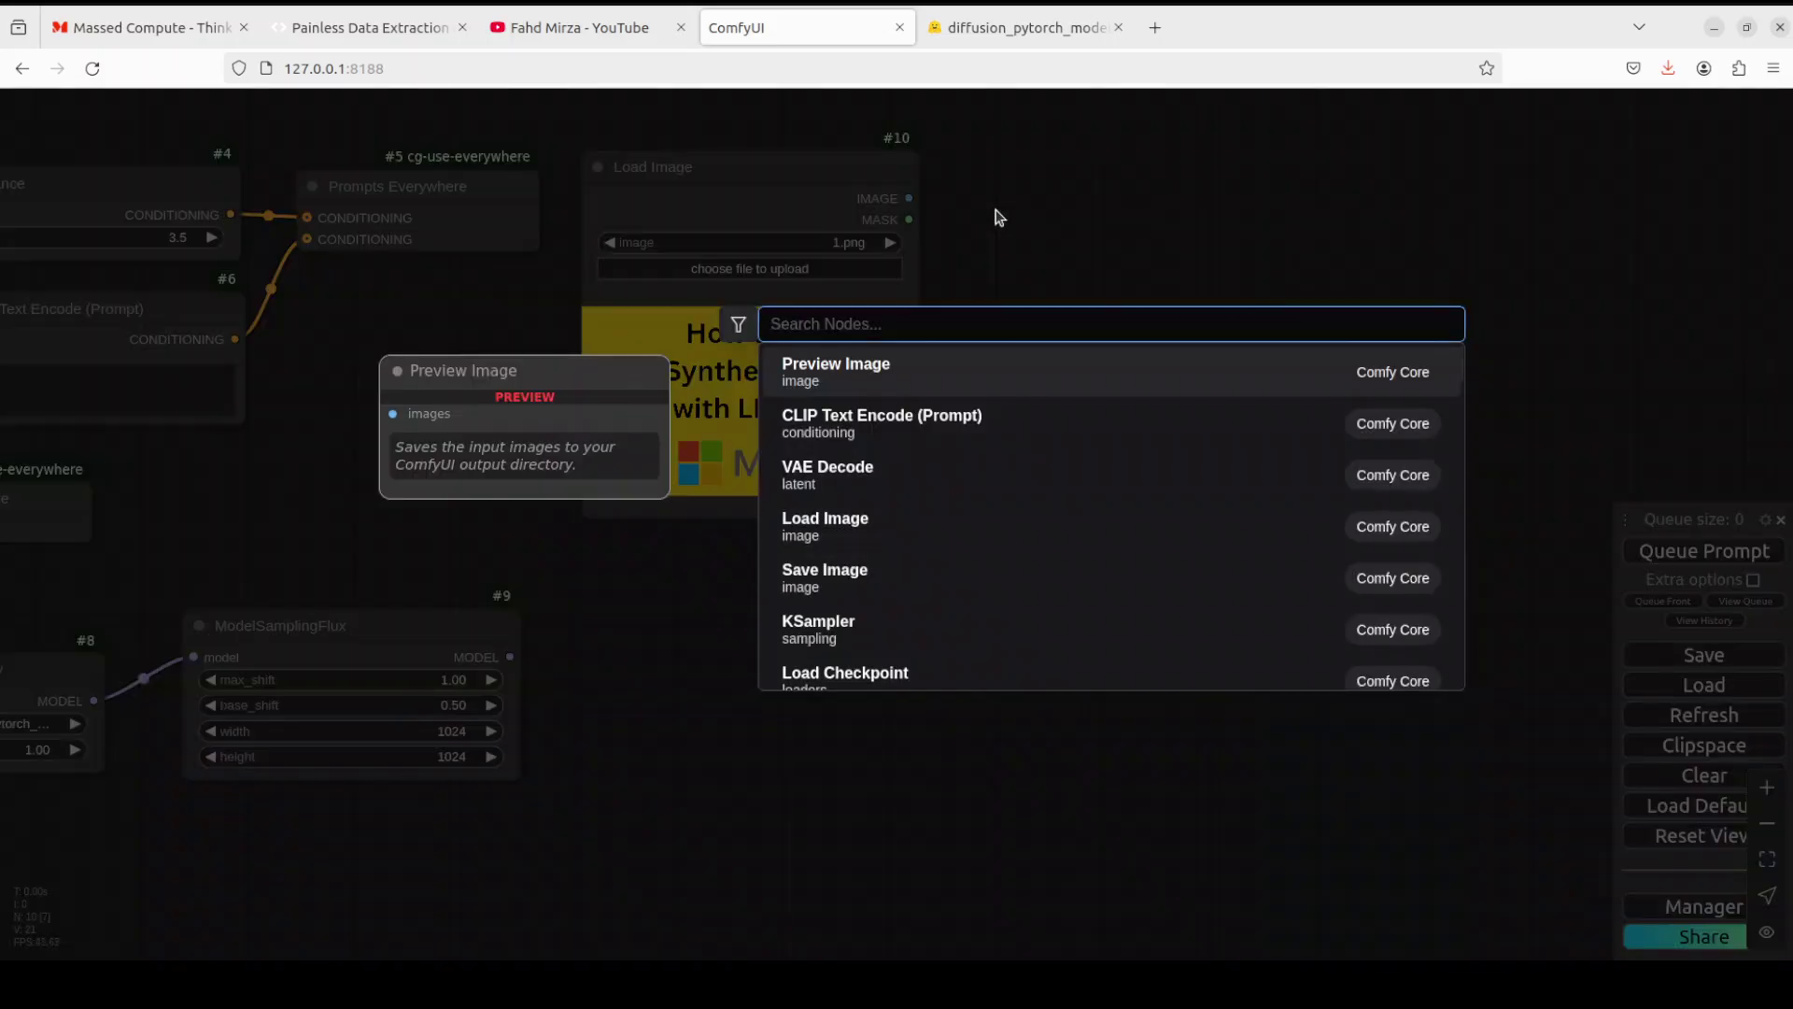
{"action": "type", "text": "gauss"}
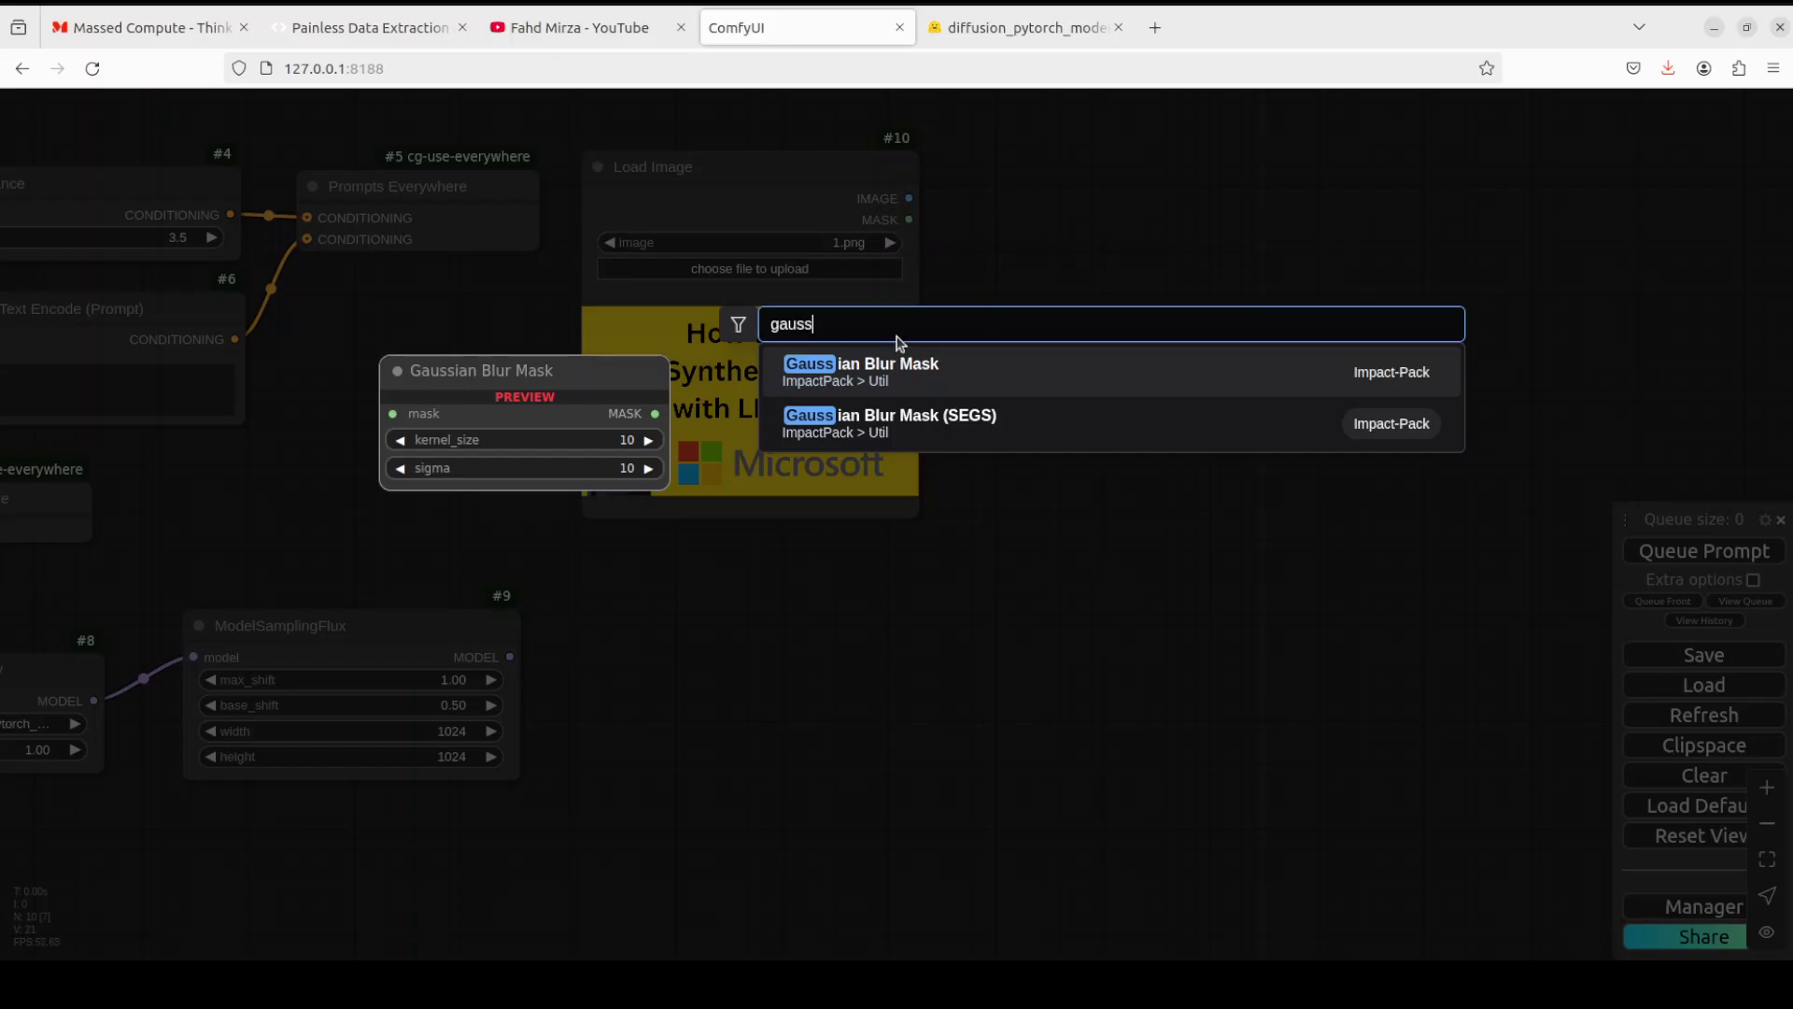
{"action": "left_click", "coordinate": [895, 375]}
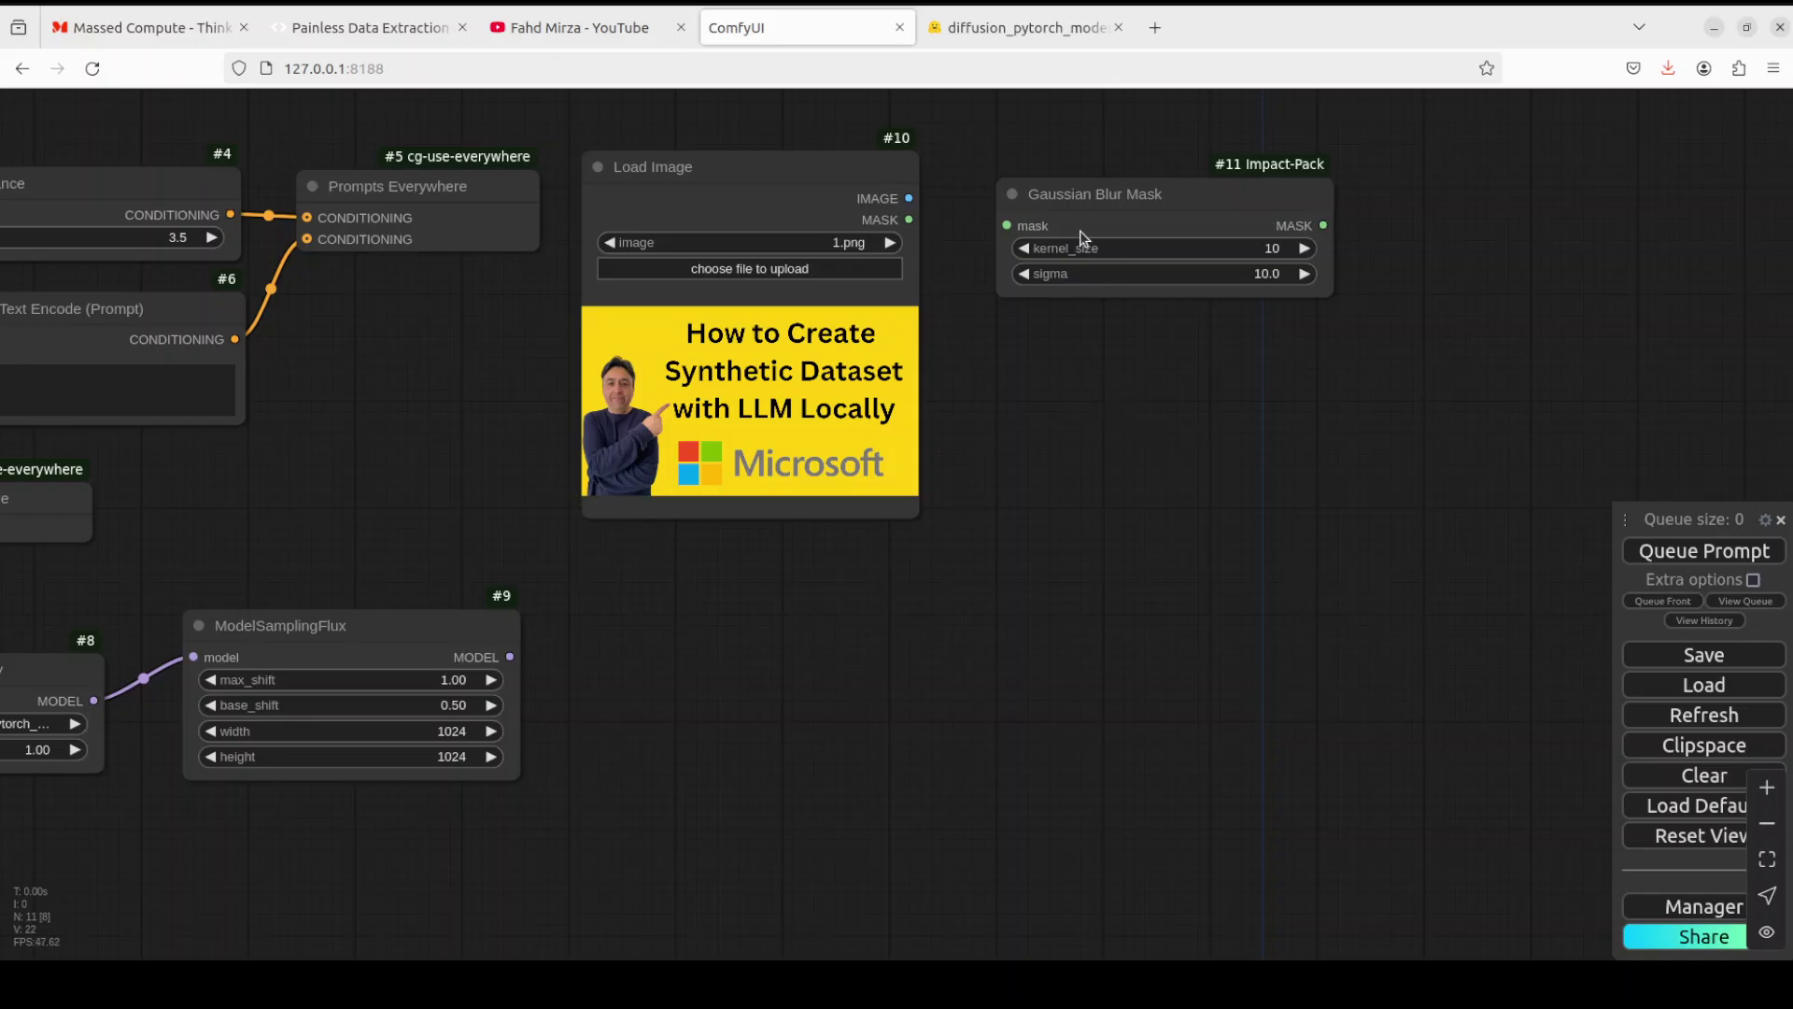
{"action": "left_click_drag", "start_coordinate": [909, 198], "coordinate": [1060, 175]}
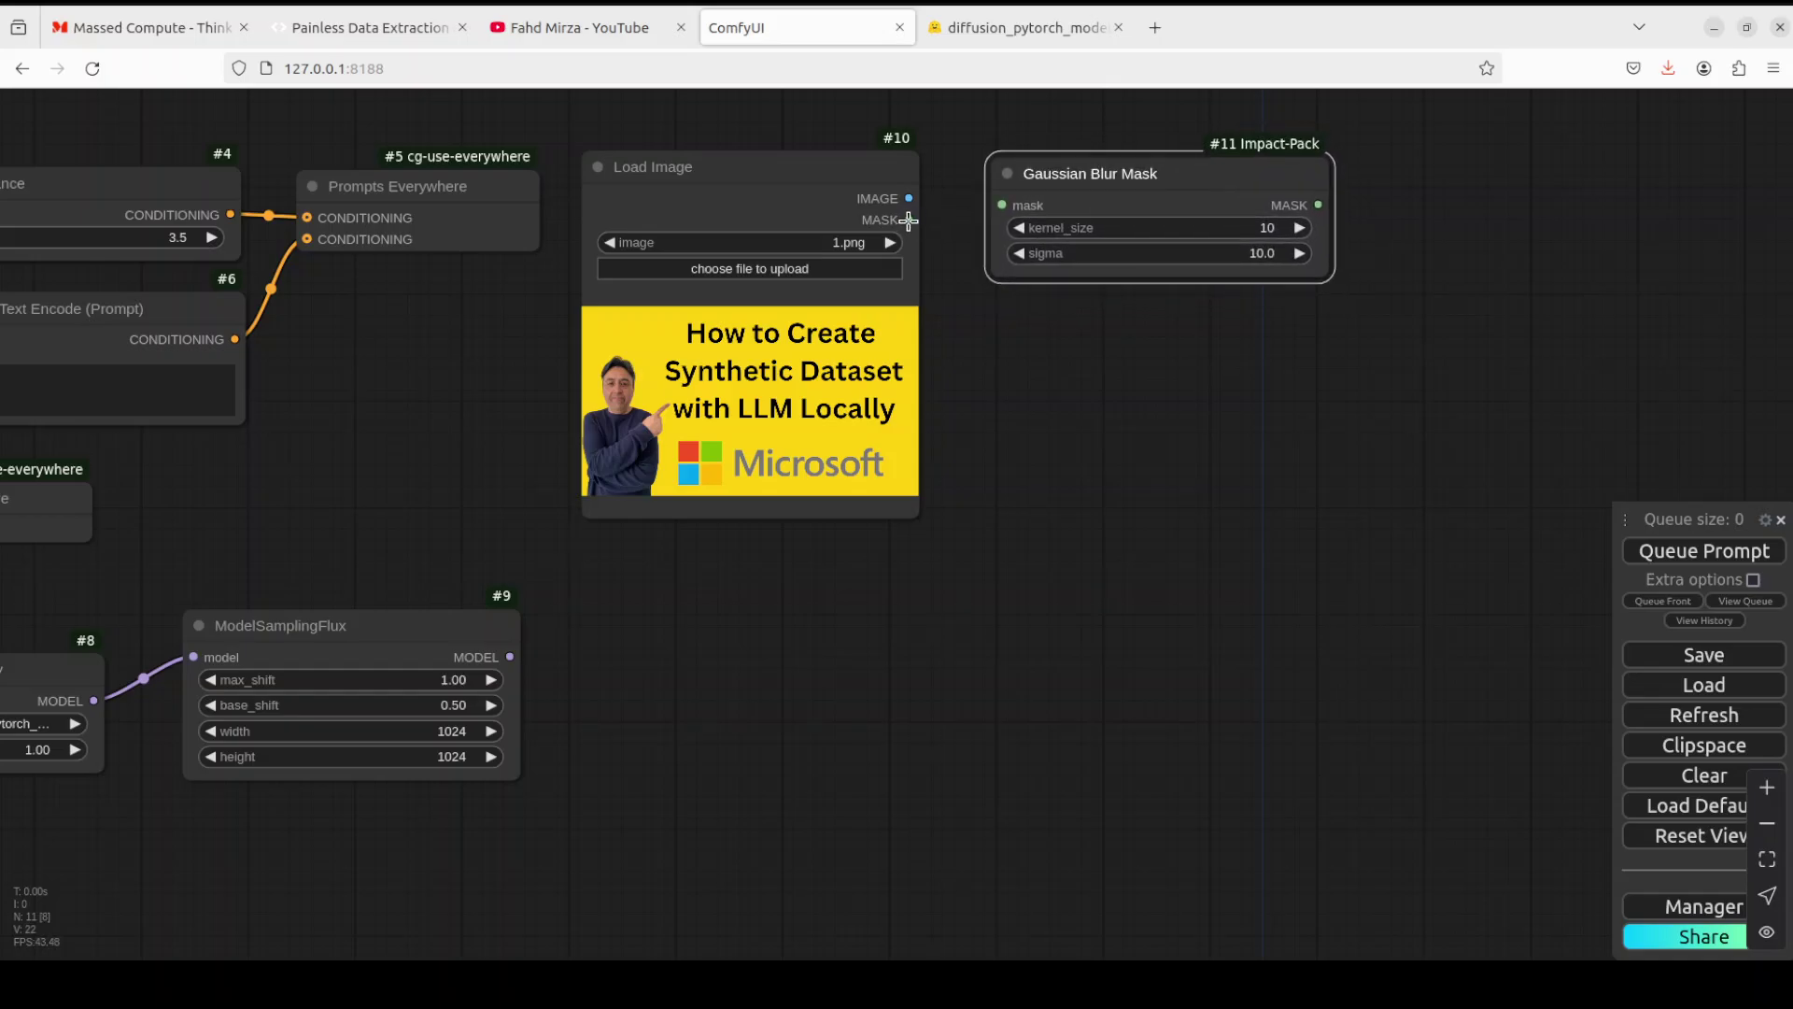
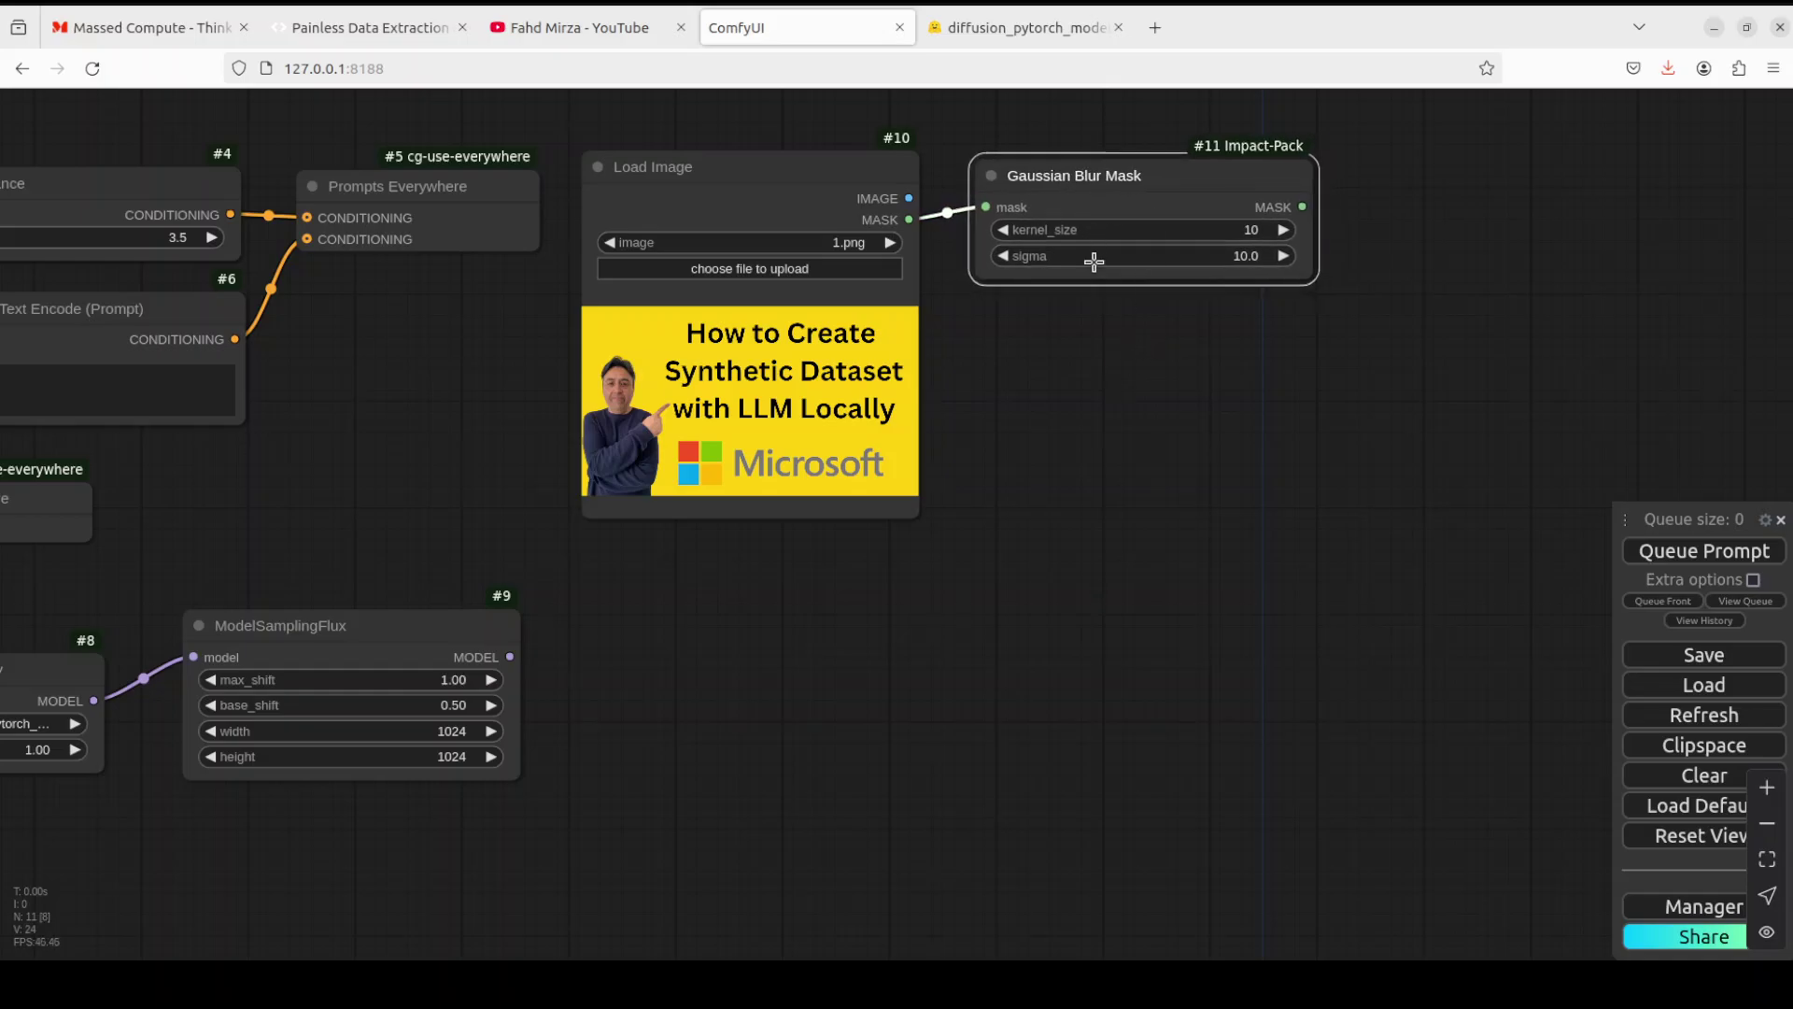
Add a MASK to SEGS node below Gaussian Blur Mask and connect Gaussian Blur Mask's MASK output to its mask input
{"action": "left_click_drag", "start_coordinate": [1079, 180], "coordinate": [1096, 199]}
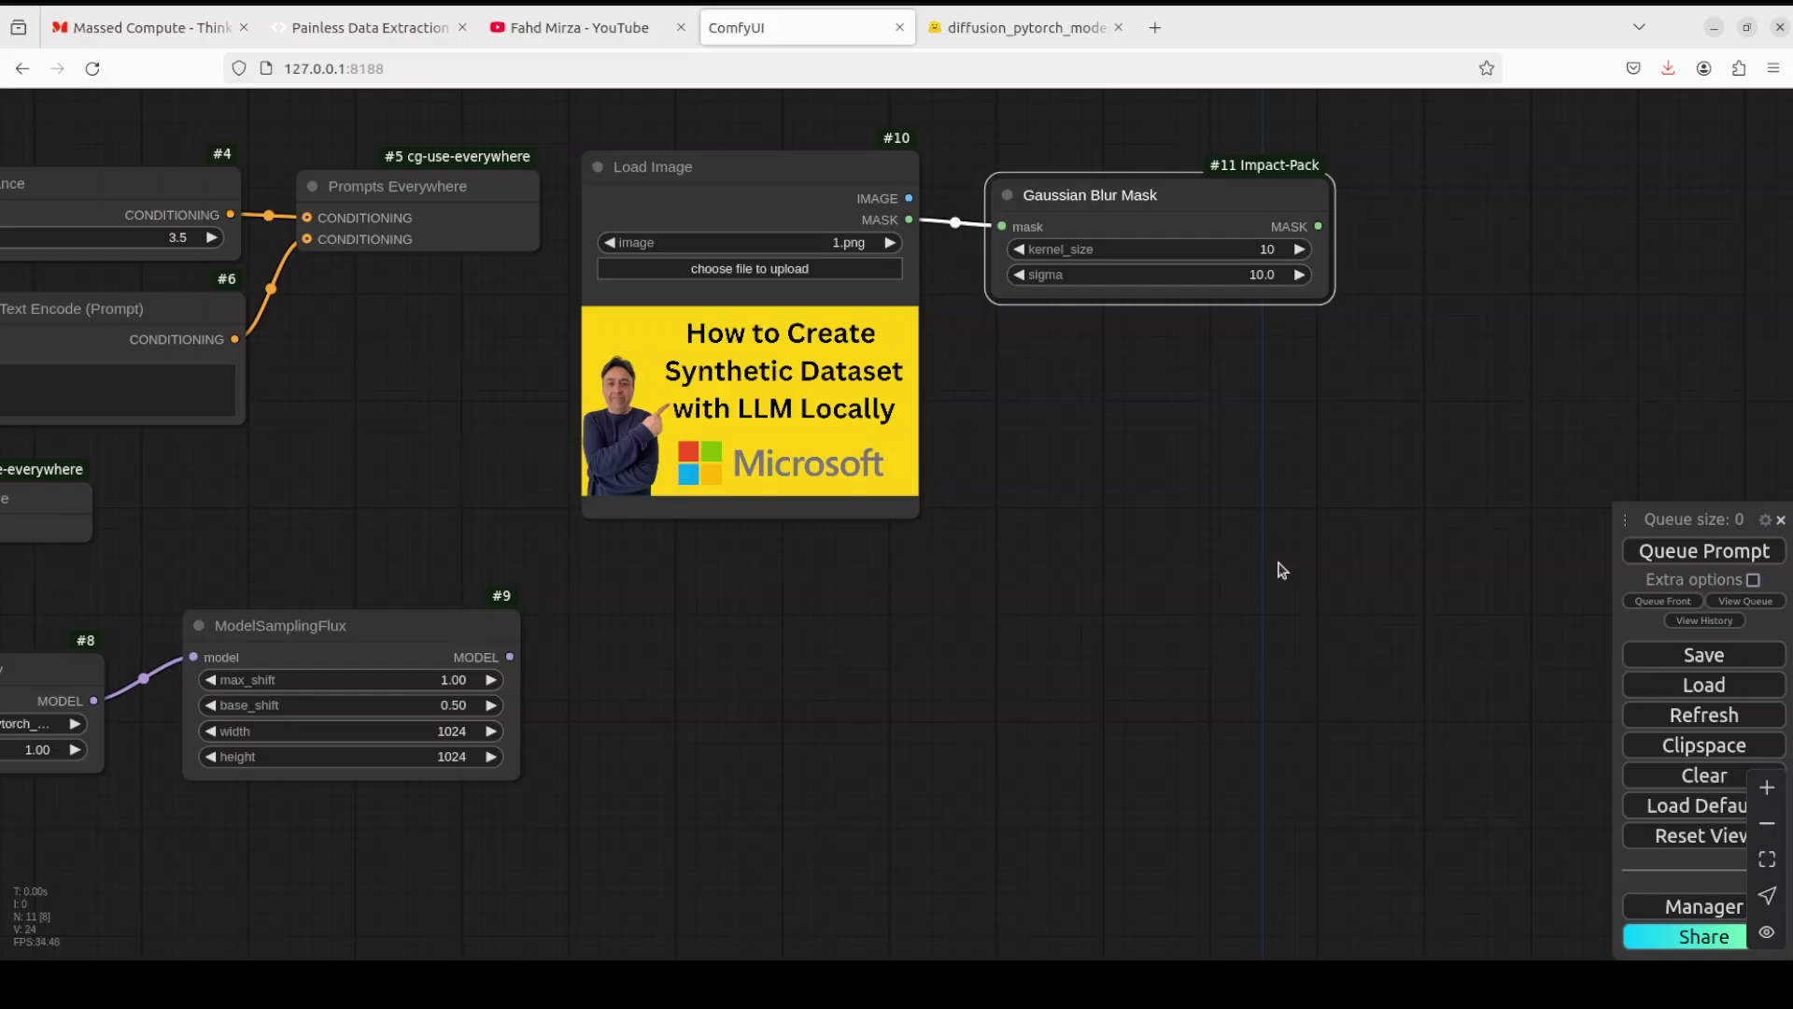
{"action": "double_click", "coordinate": [1022, 381]}
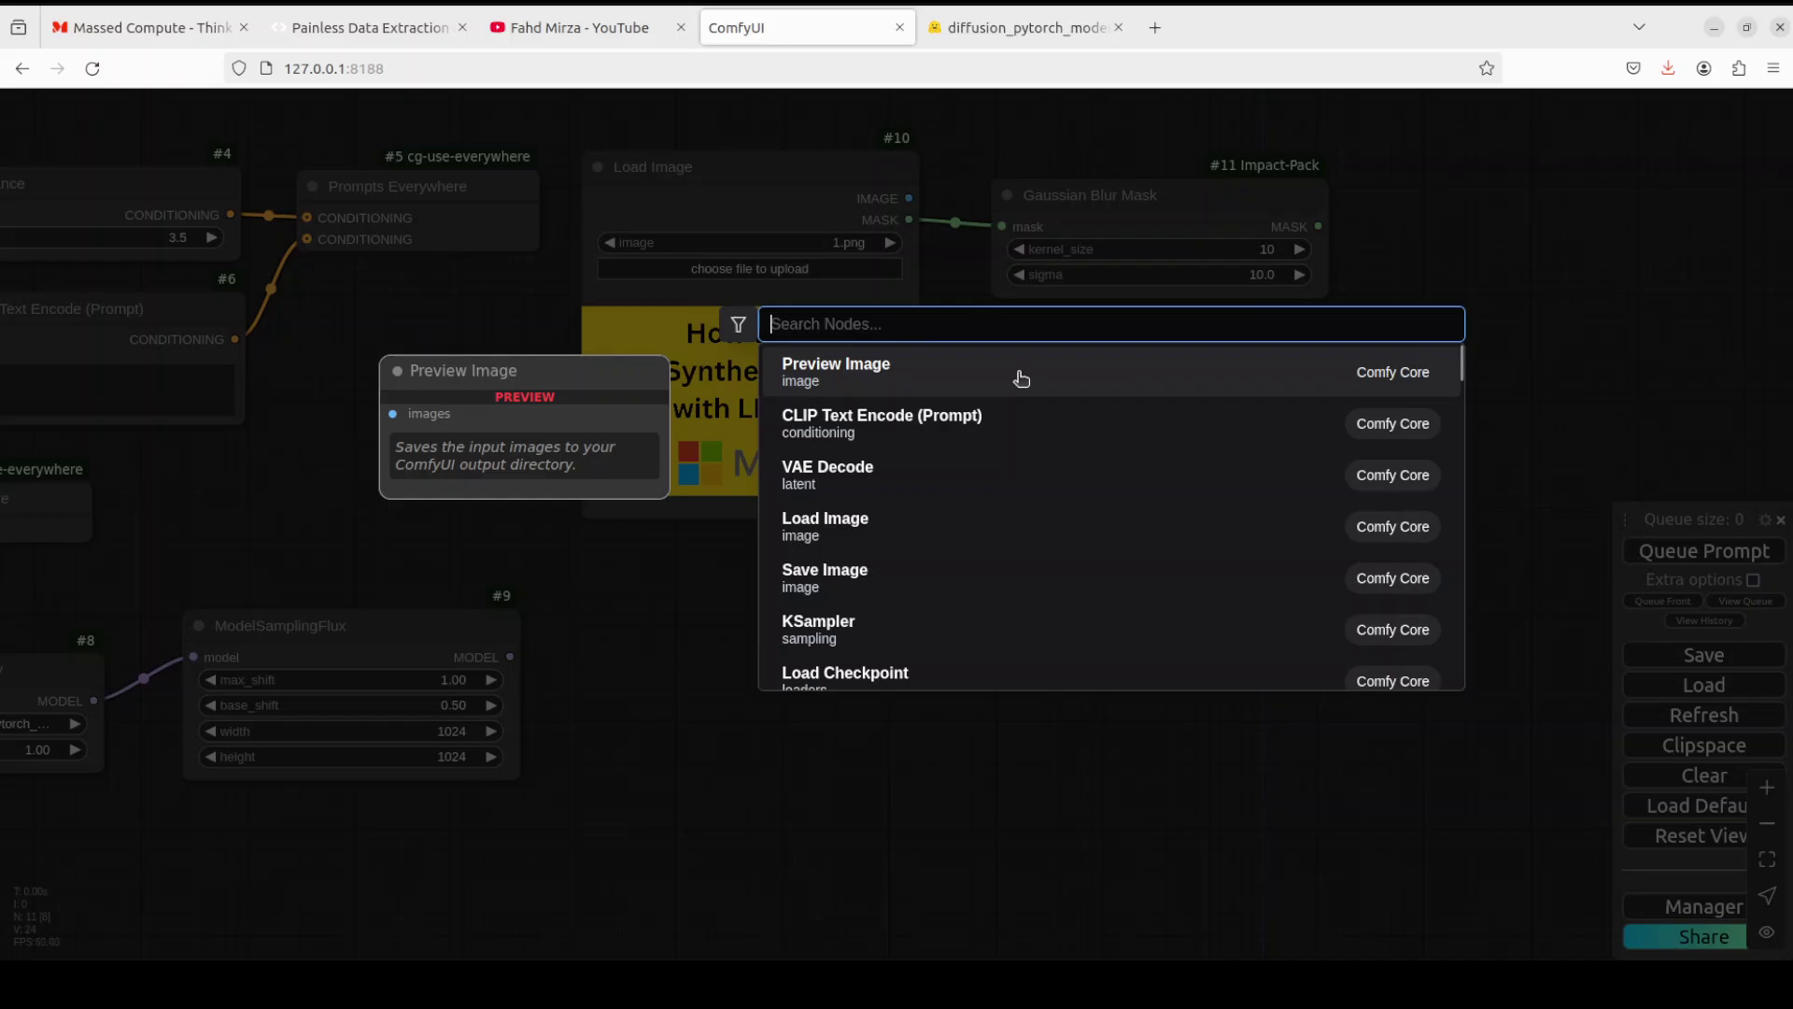
{"action": "type", "text": "mask"}
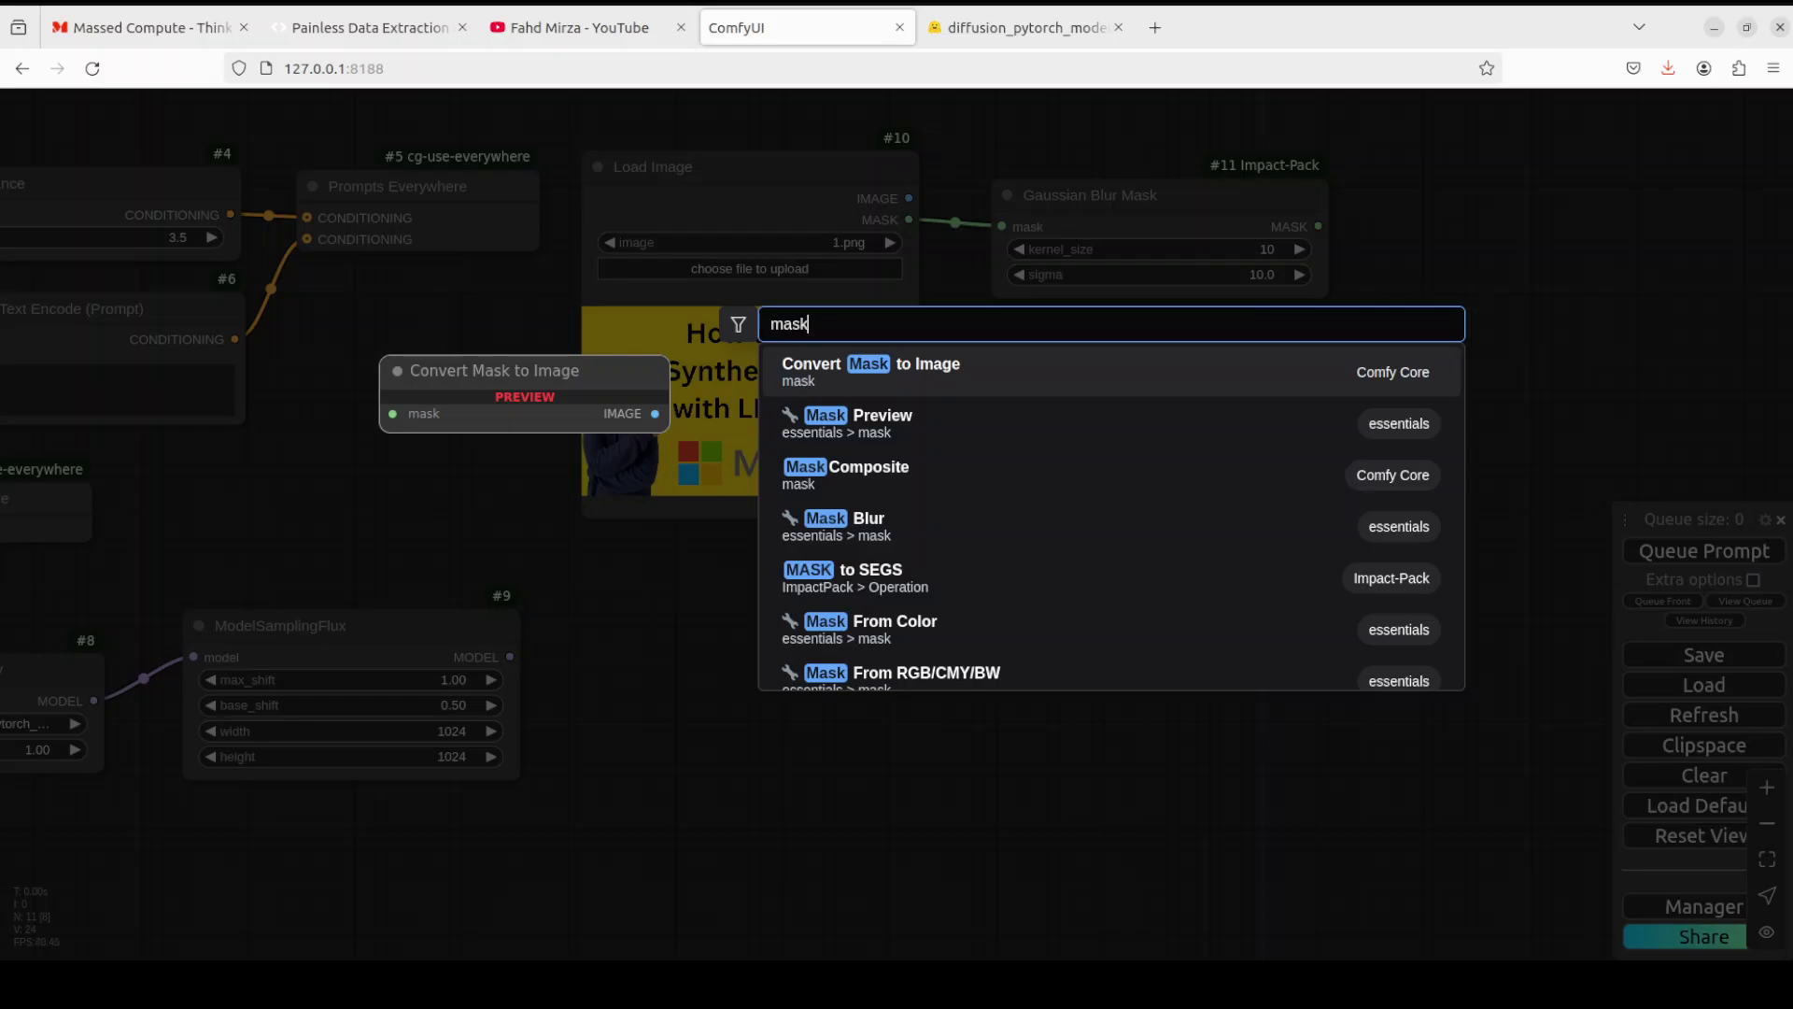
{"action": "type", "text": " to"}
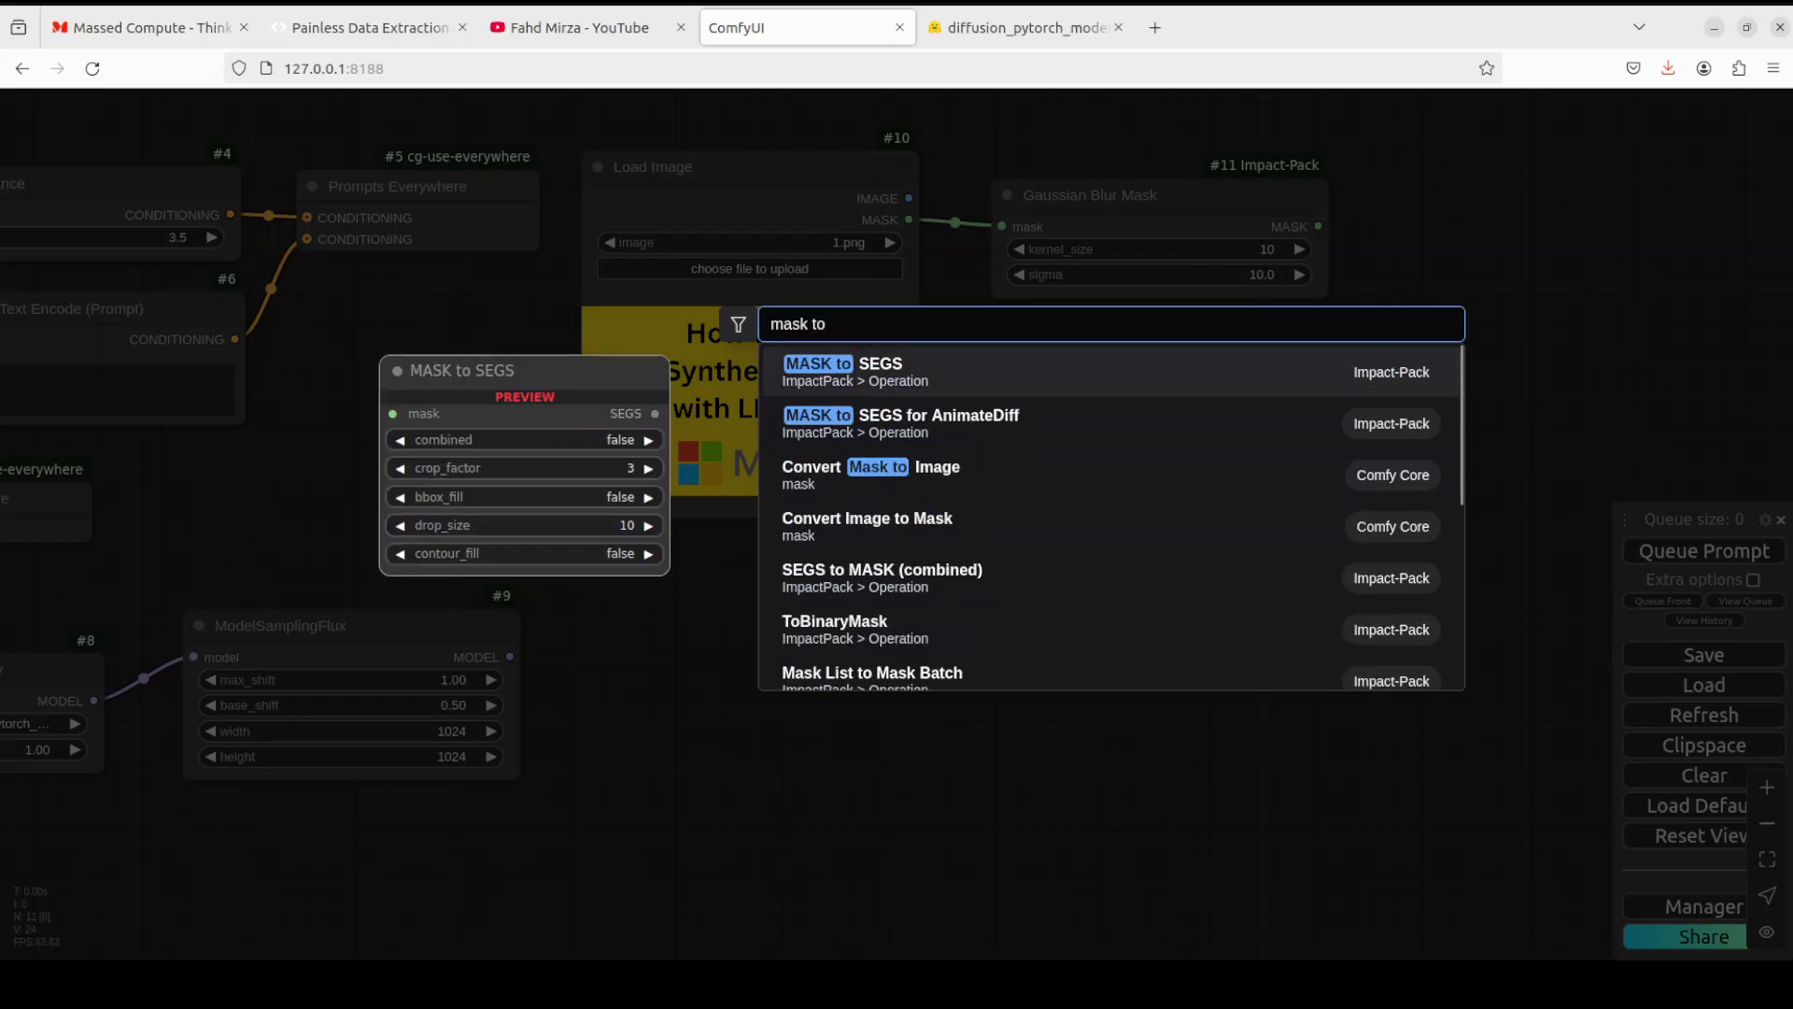
{"action": "left_click", "coordinate": [1057, 381]}
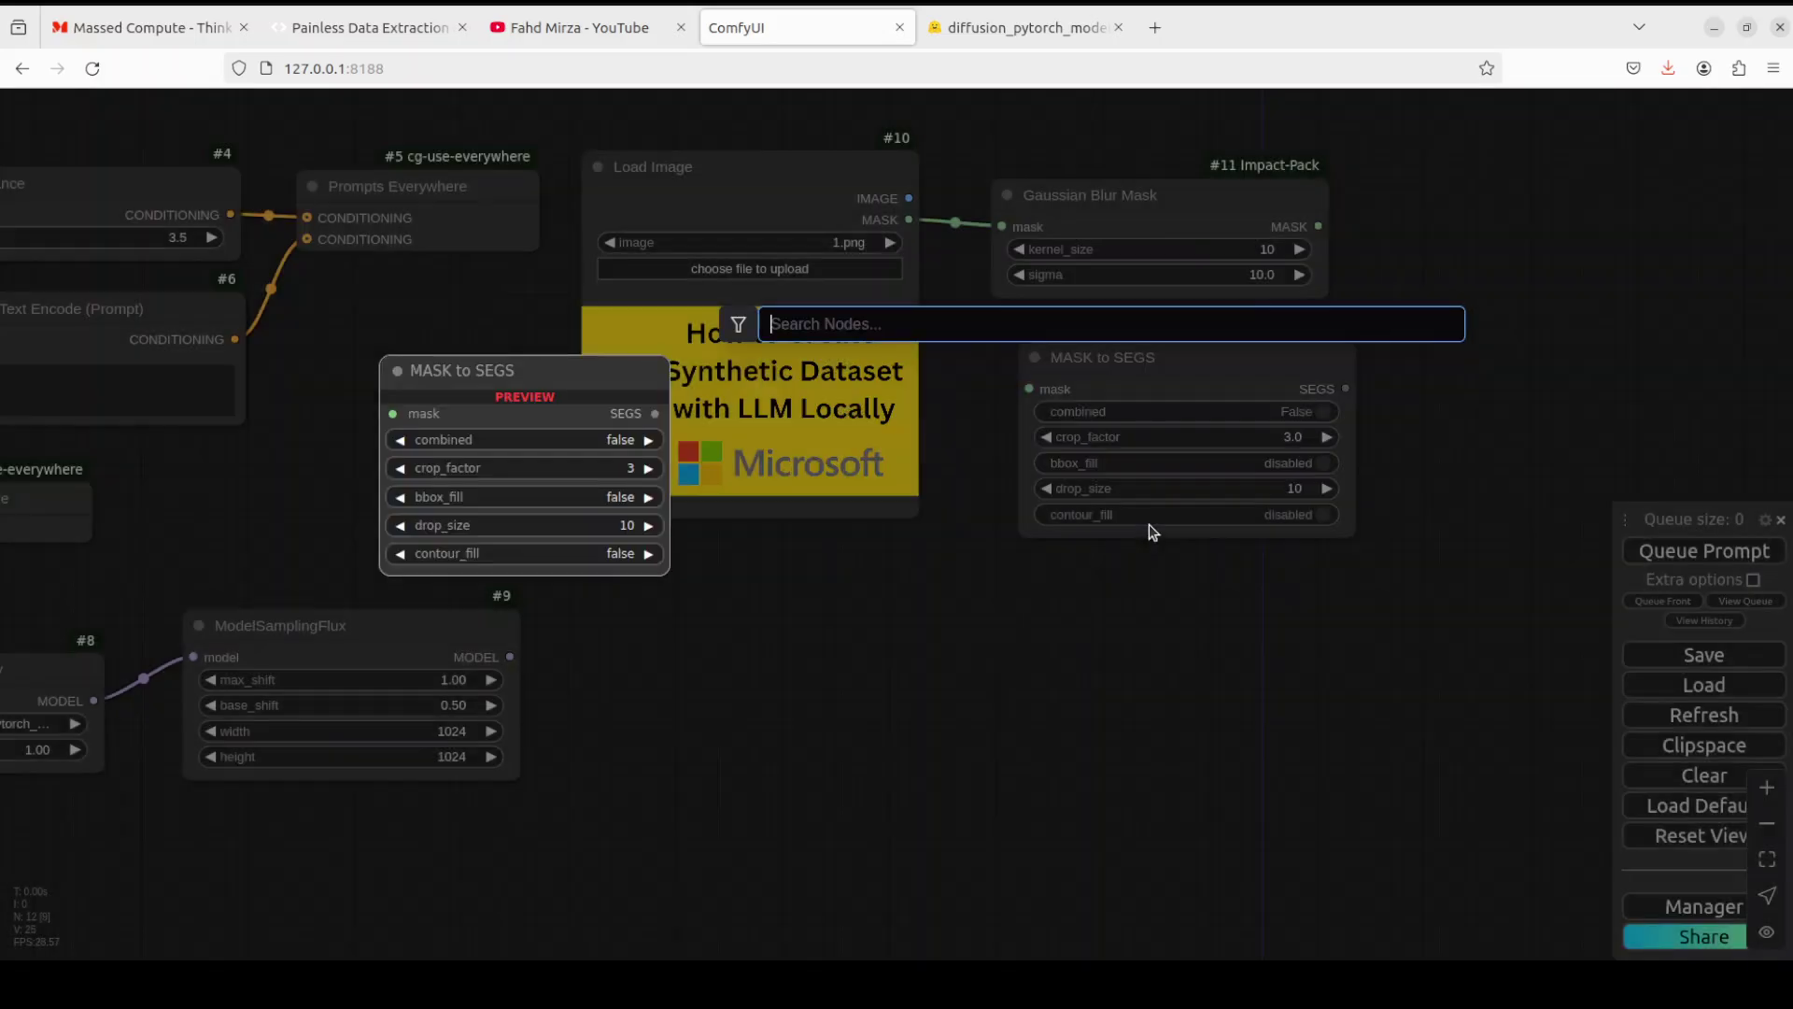
{"action": "left_click_drag", "start_coordinate": [1141, 360], "coordinate": [1133, 400]}
{"action": "left_click_drag", "start_coordinate": [1318, 226], "coordinate": [1020, 432]}
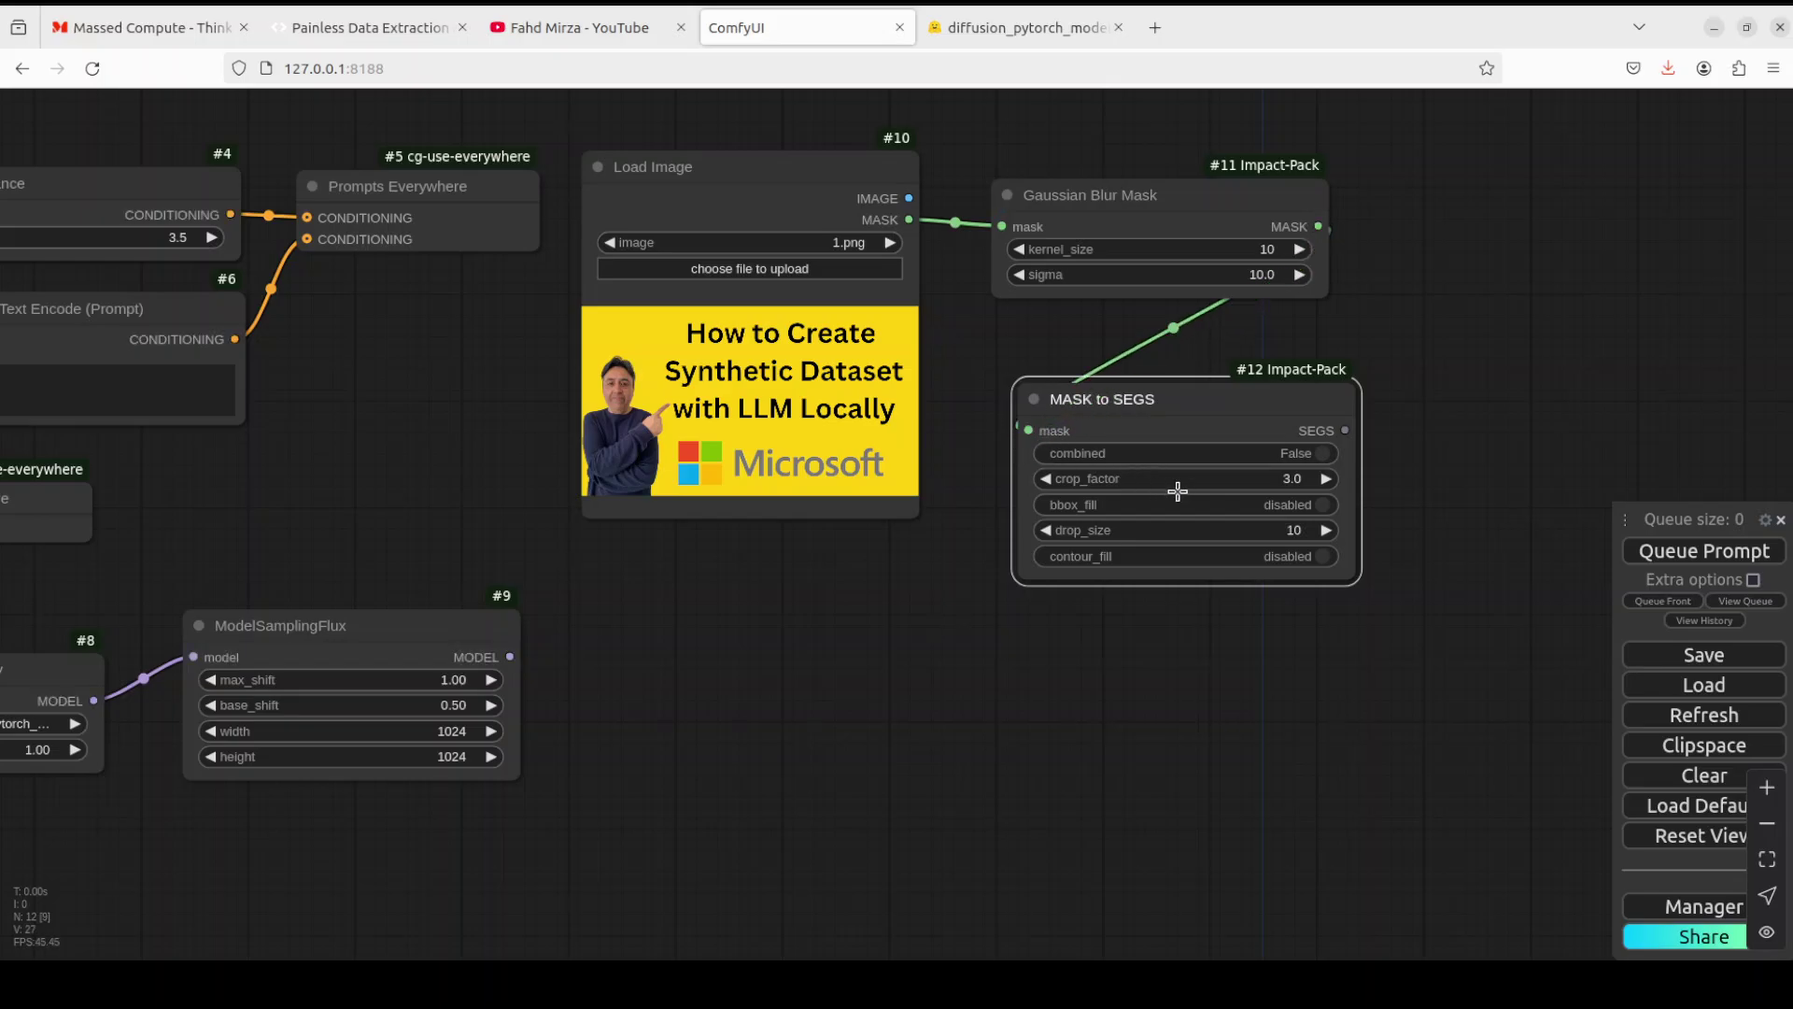
Shift the Gaussian Blur Mask and MASK to SEGS nodes closer to Load Image, stacked one above the other
{"action": "left_click_drag", "start_coordinate": [1160, 390], "coordinate": [1112, 428]}
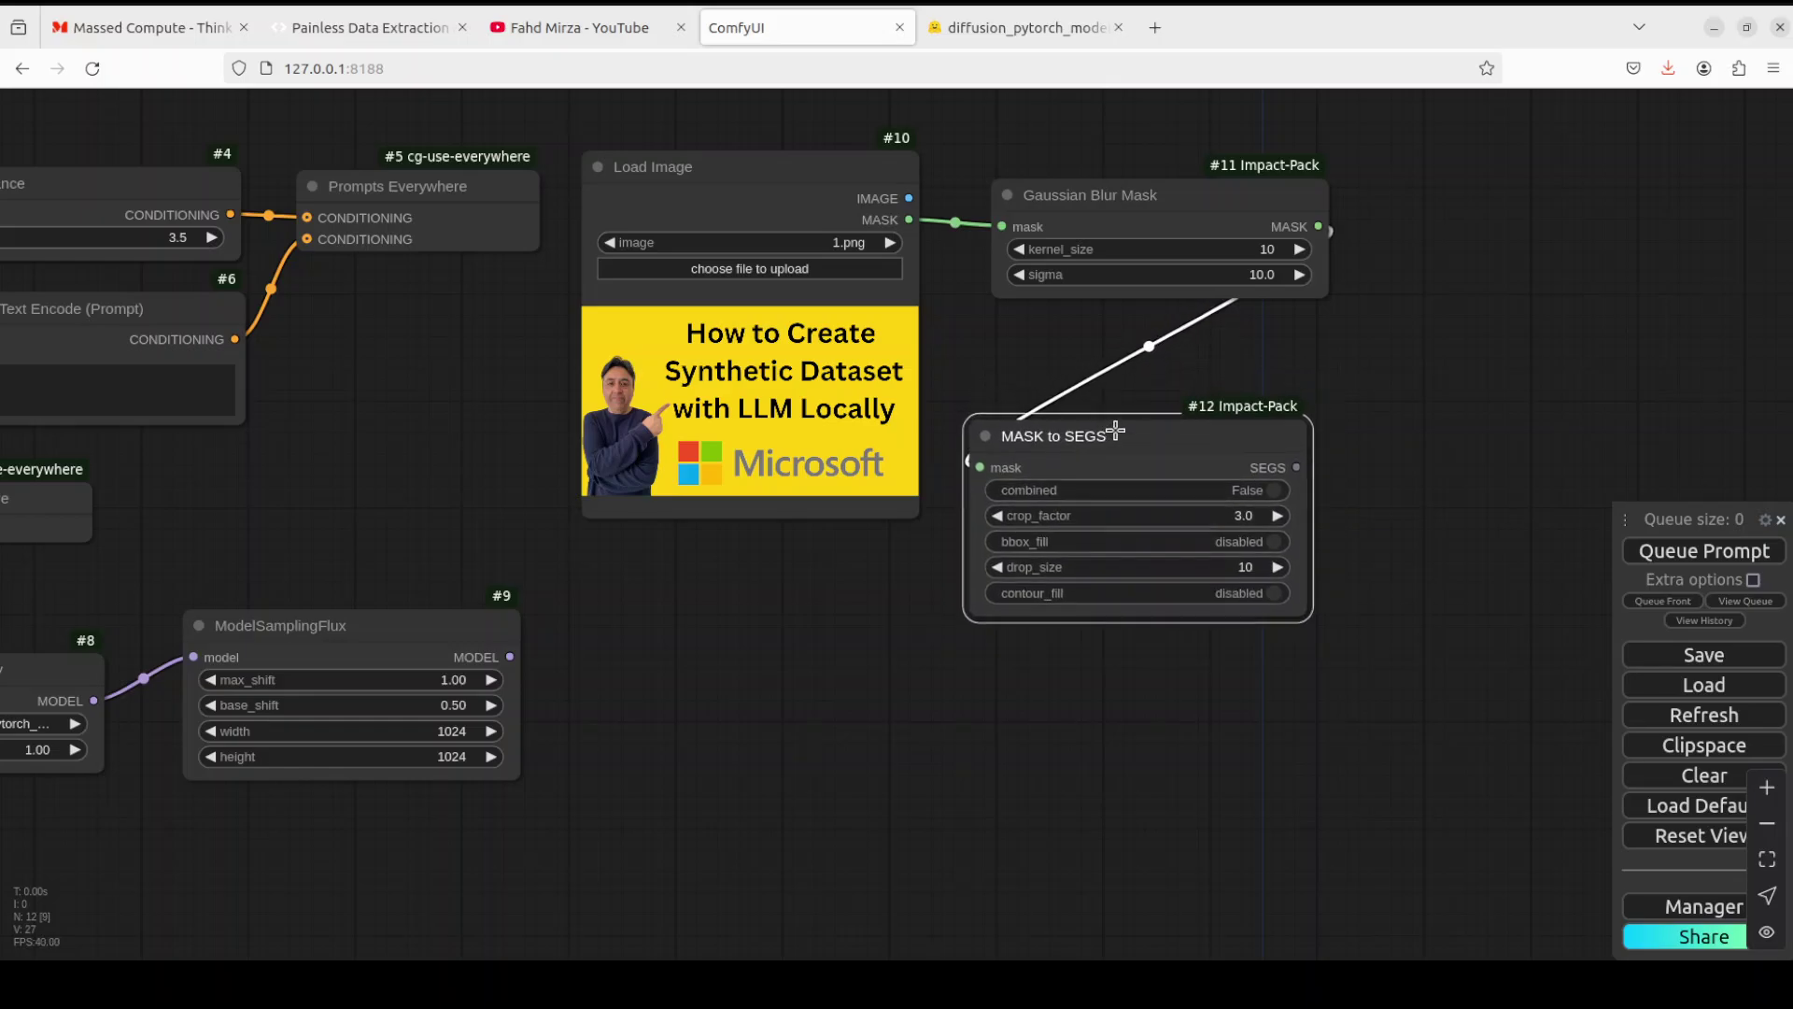
{"action": "left_click_drag", "start_coordinate": [1147, 196], "coordinate": [1112, 196]}
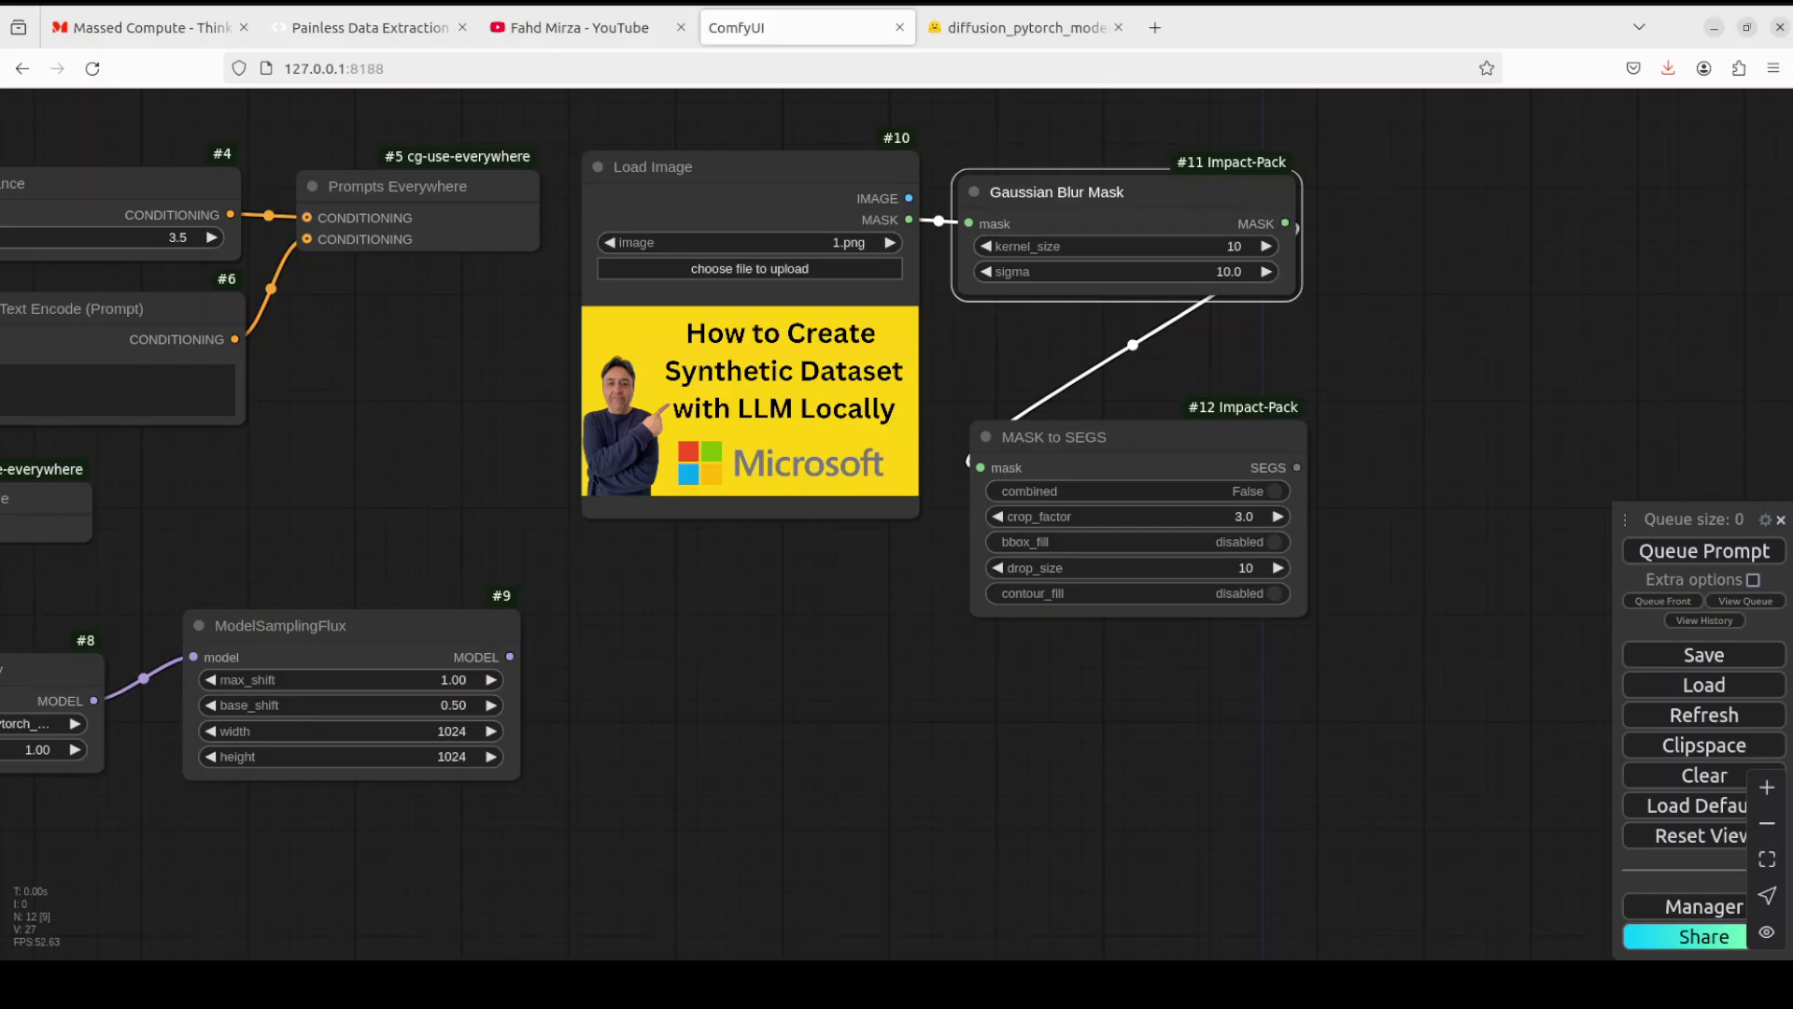
{"action": "left_click_drag", "start_coordinate": [1140, 428], "coordinate": [1145, 379]}
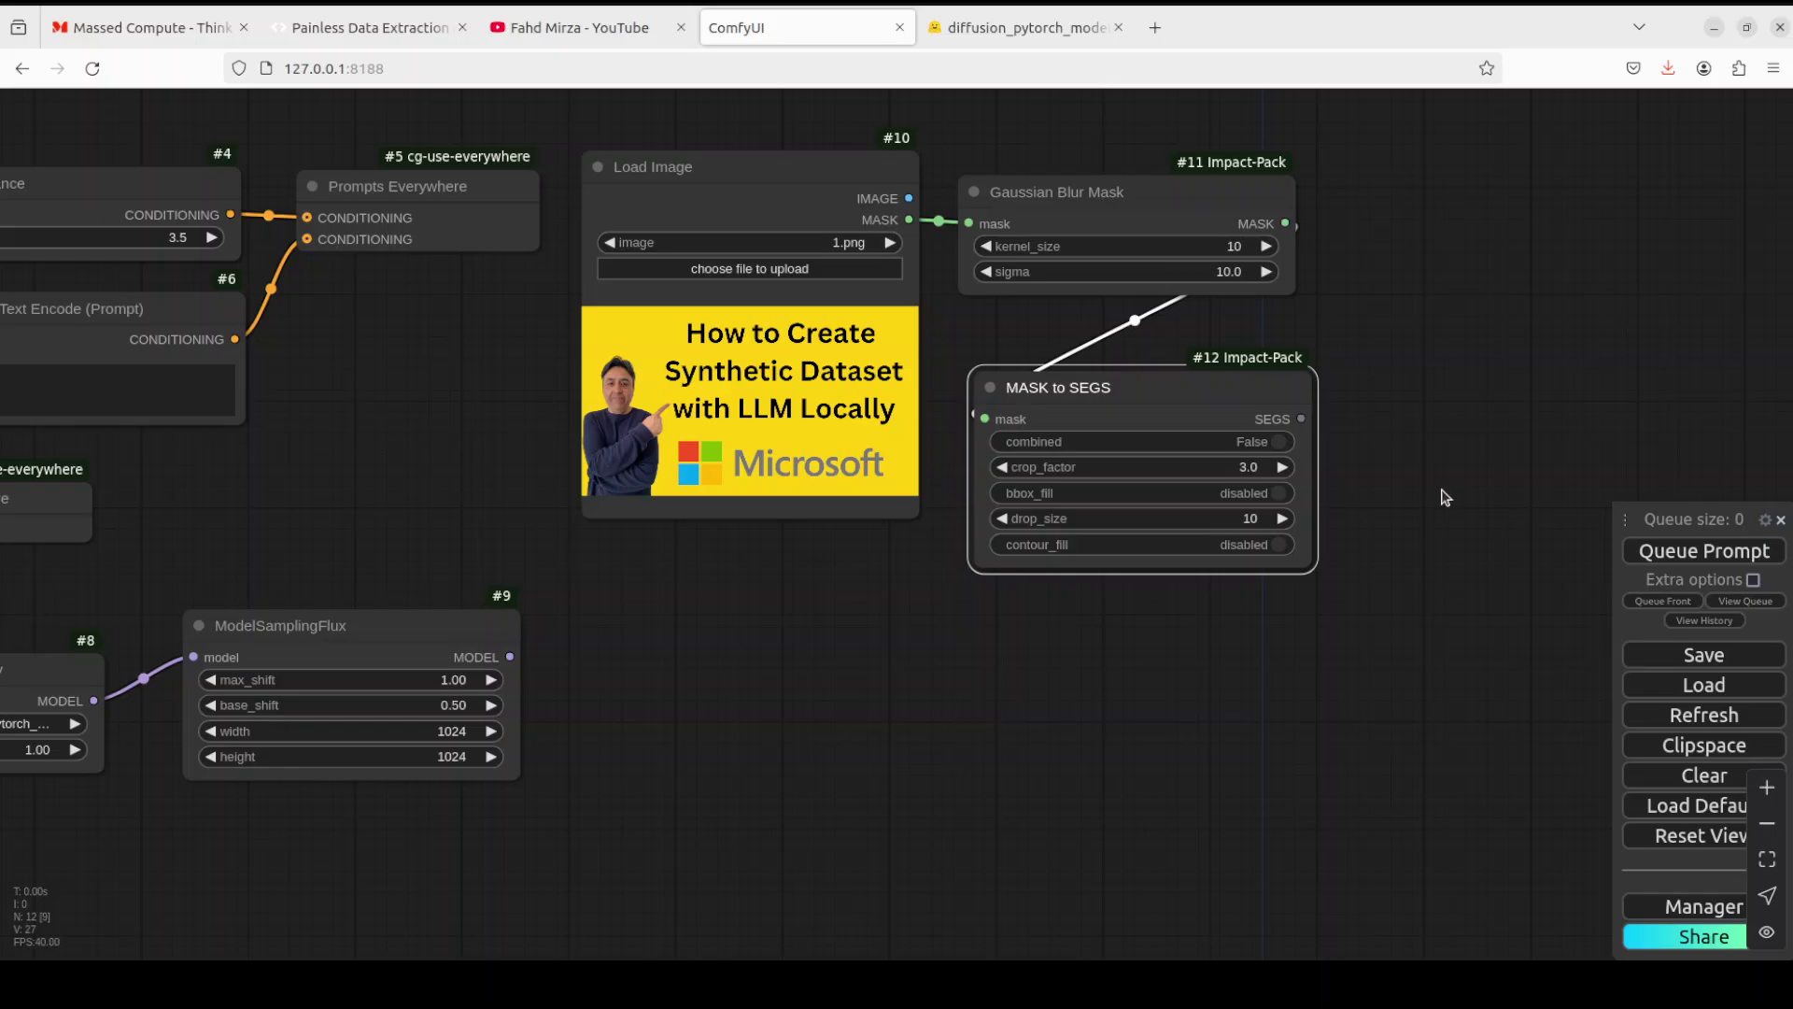
Add a Detailer (SEGS) node from MASK to SEGS's SEGS output and place it beside the mask nodes
{"action": "left_click_drag", "start_coordinate": [1445, 496], "coordinate": [1075, 491]}
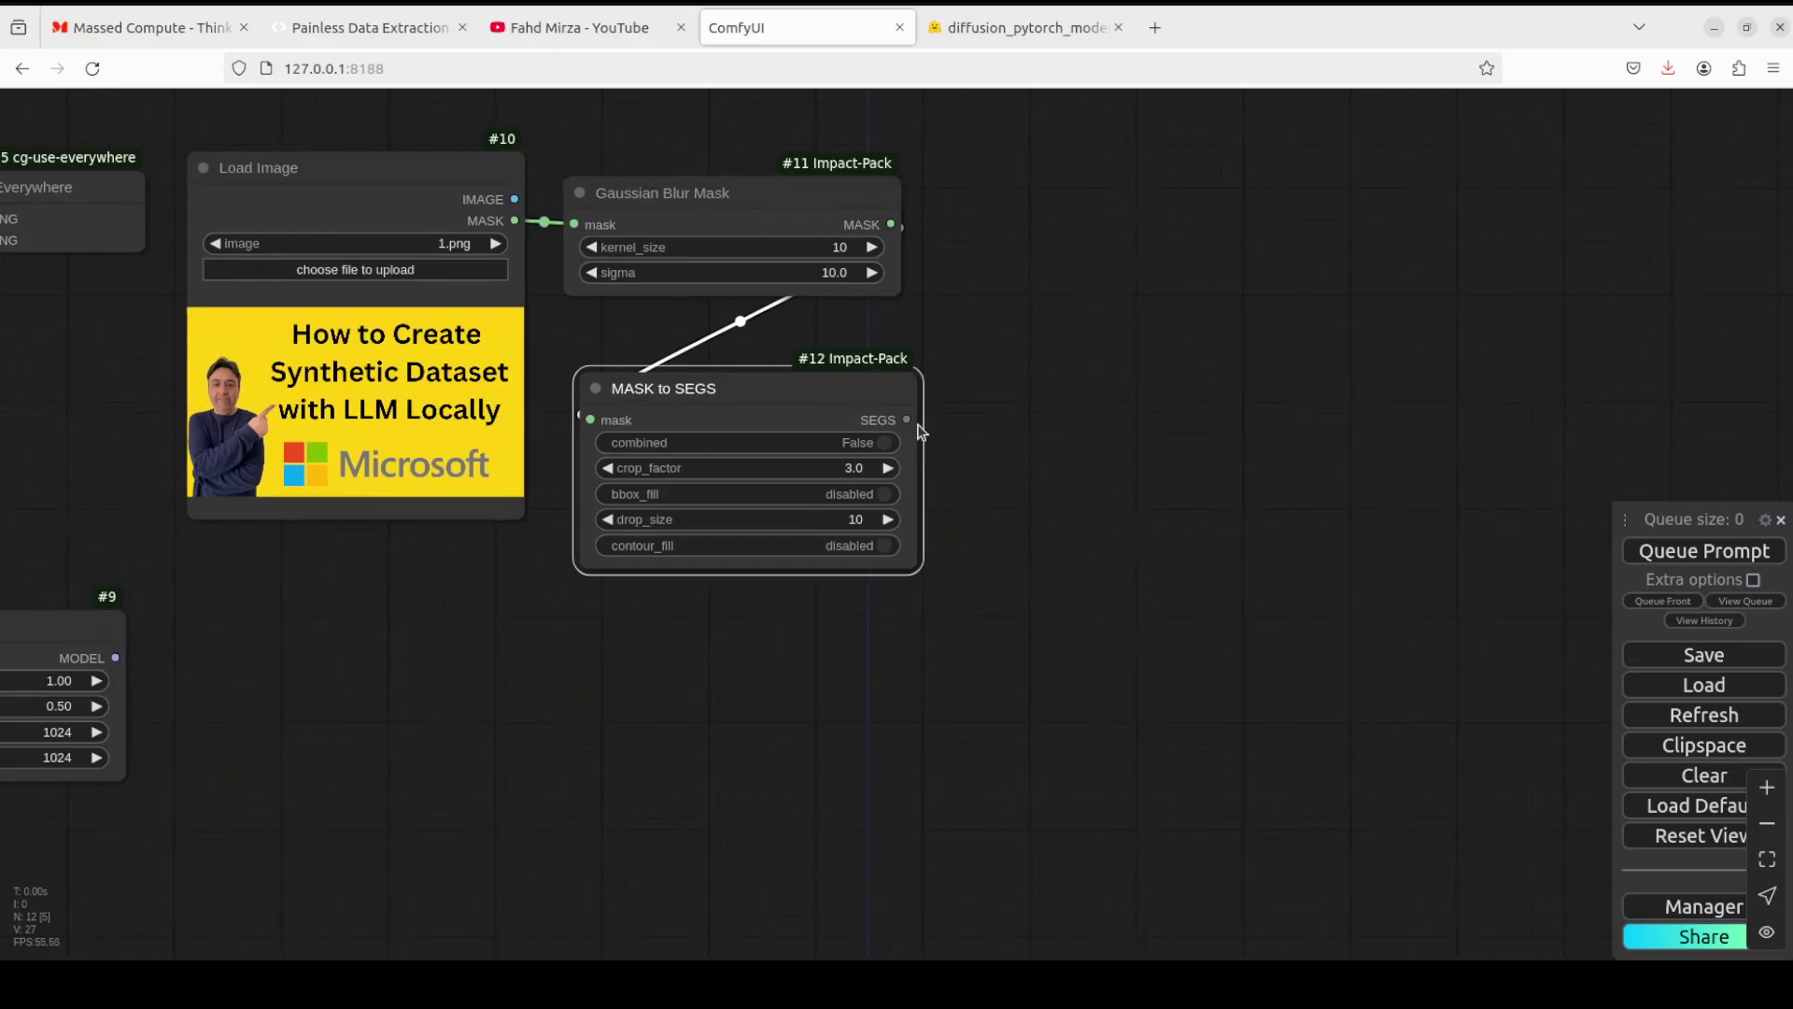
{"action": "left_click_drag", "start_coordinate": [906, 419], "coordinate": [1004, 441]}
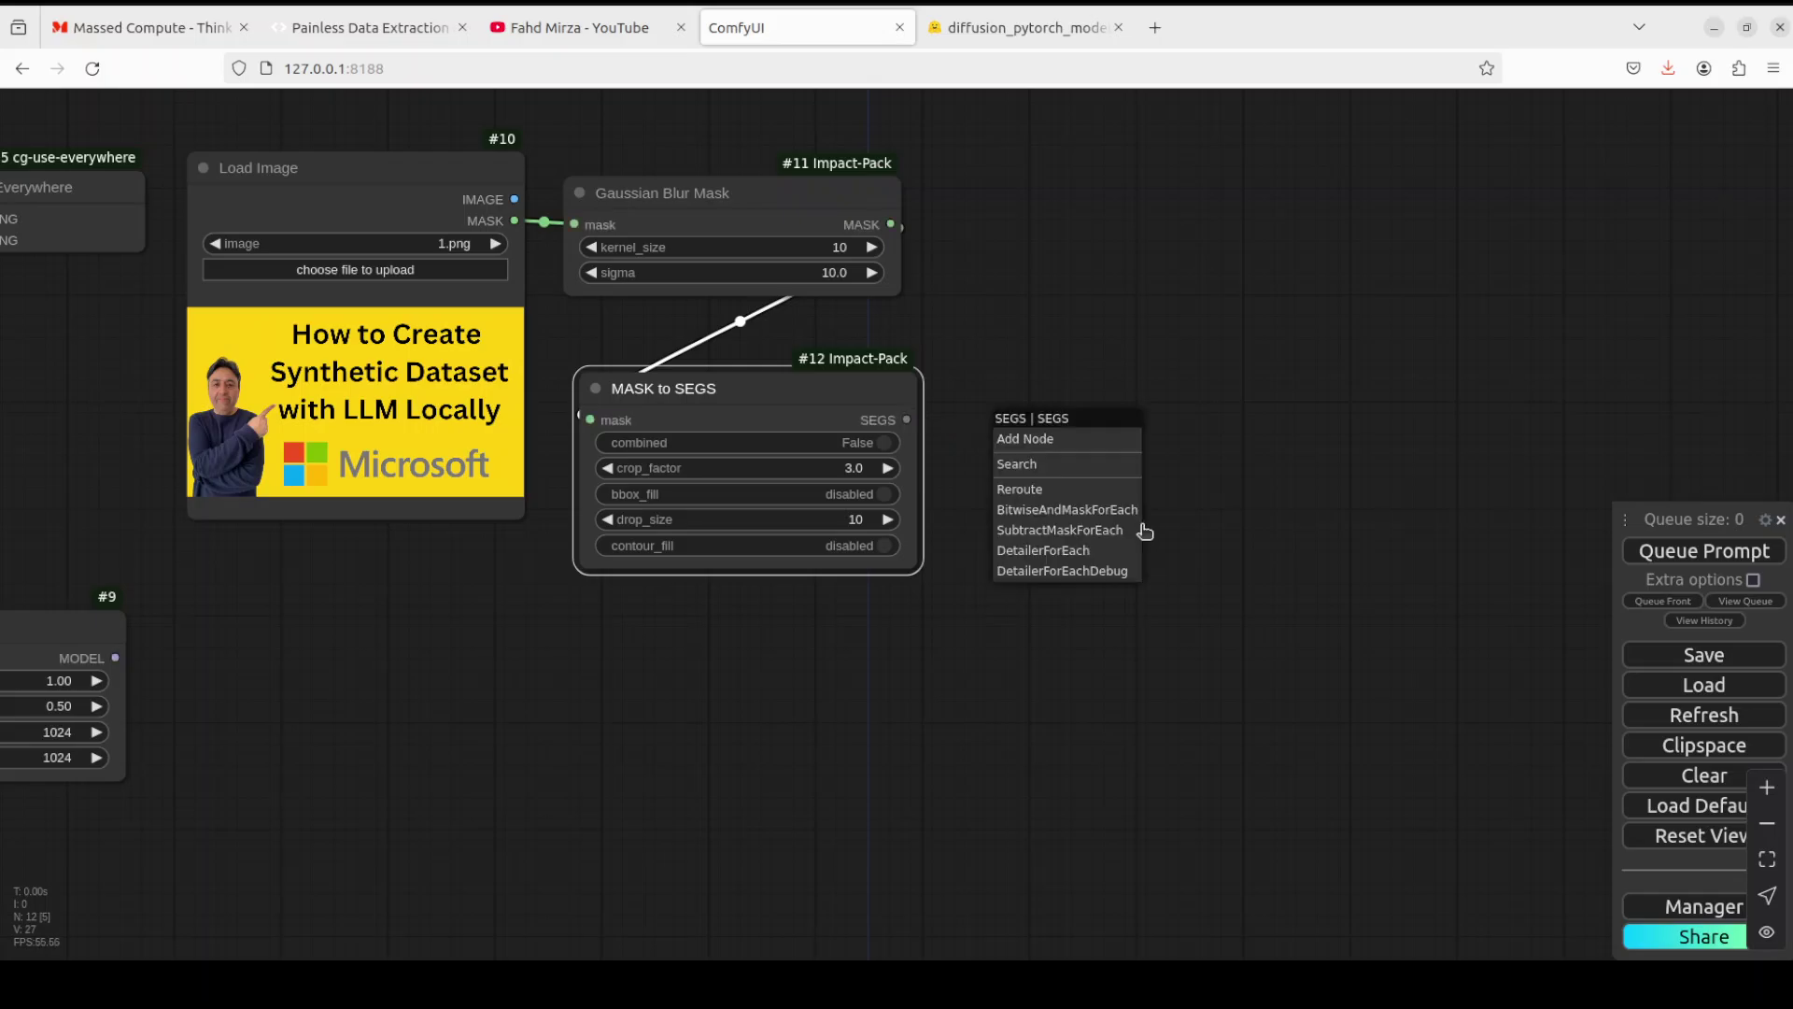
{"action": "left_click", "coordinate": [1068, 465]}
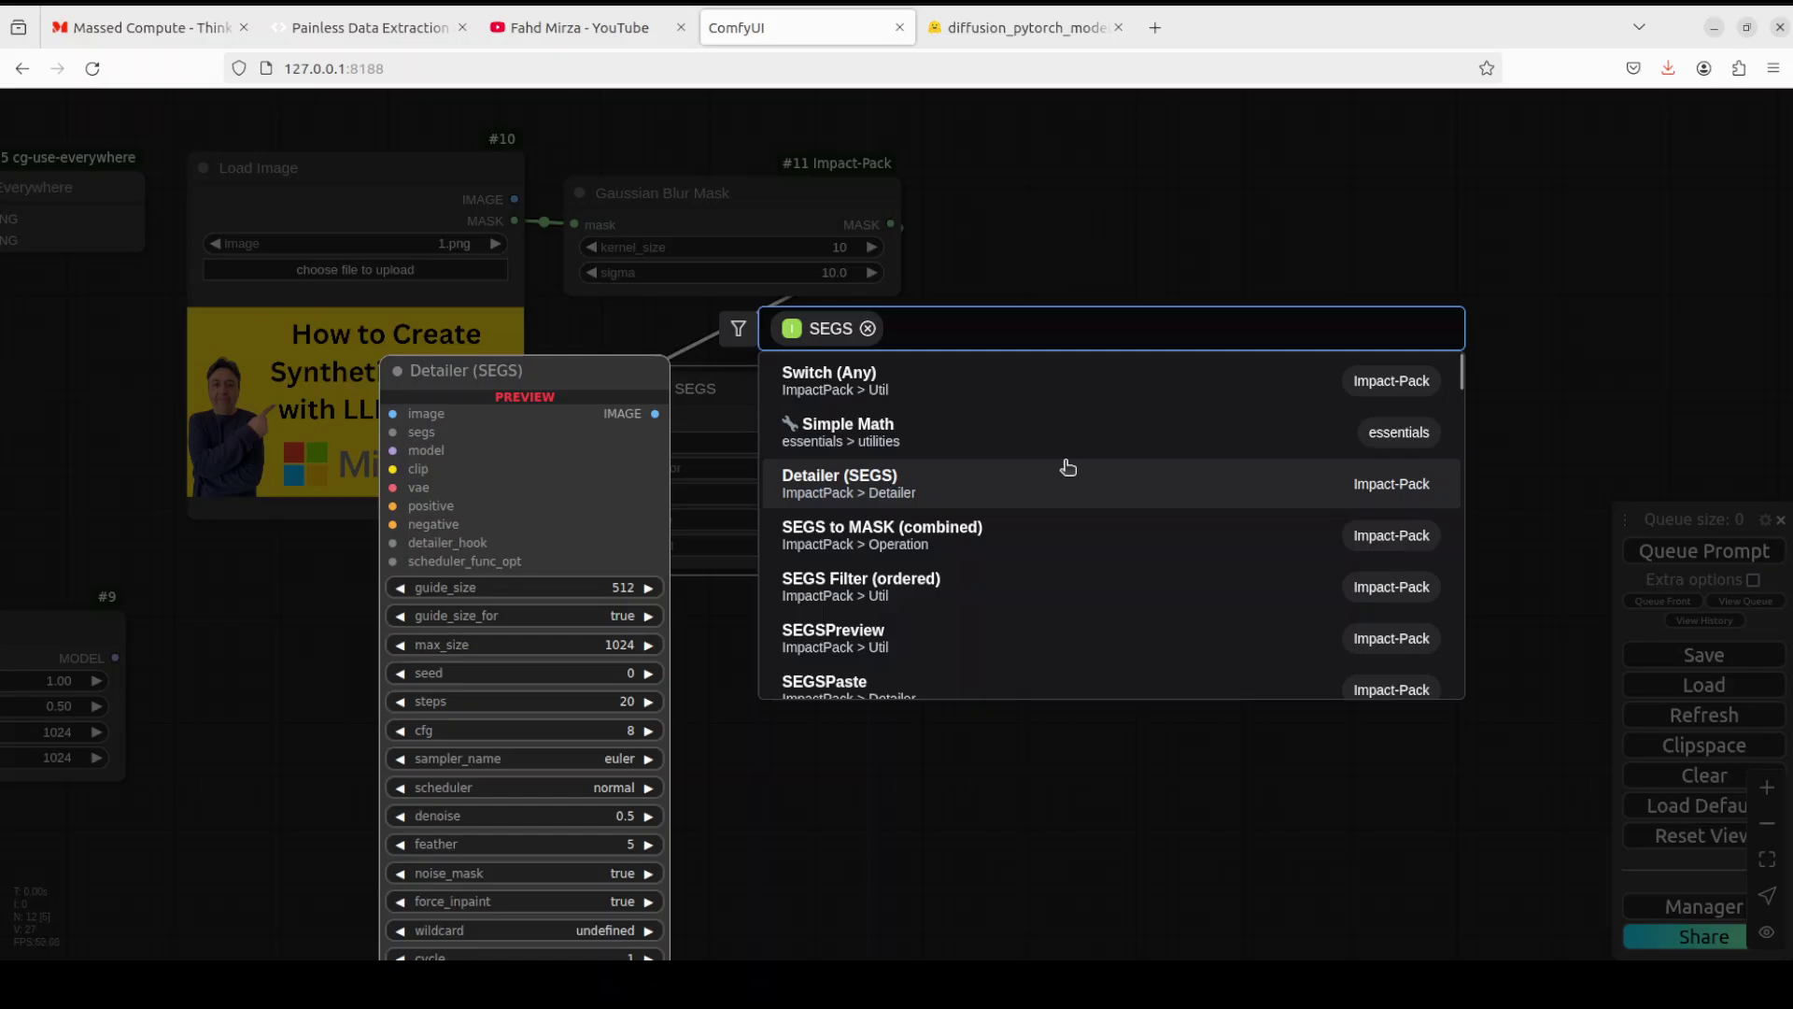
{"action": "type", "text": "details"}
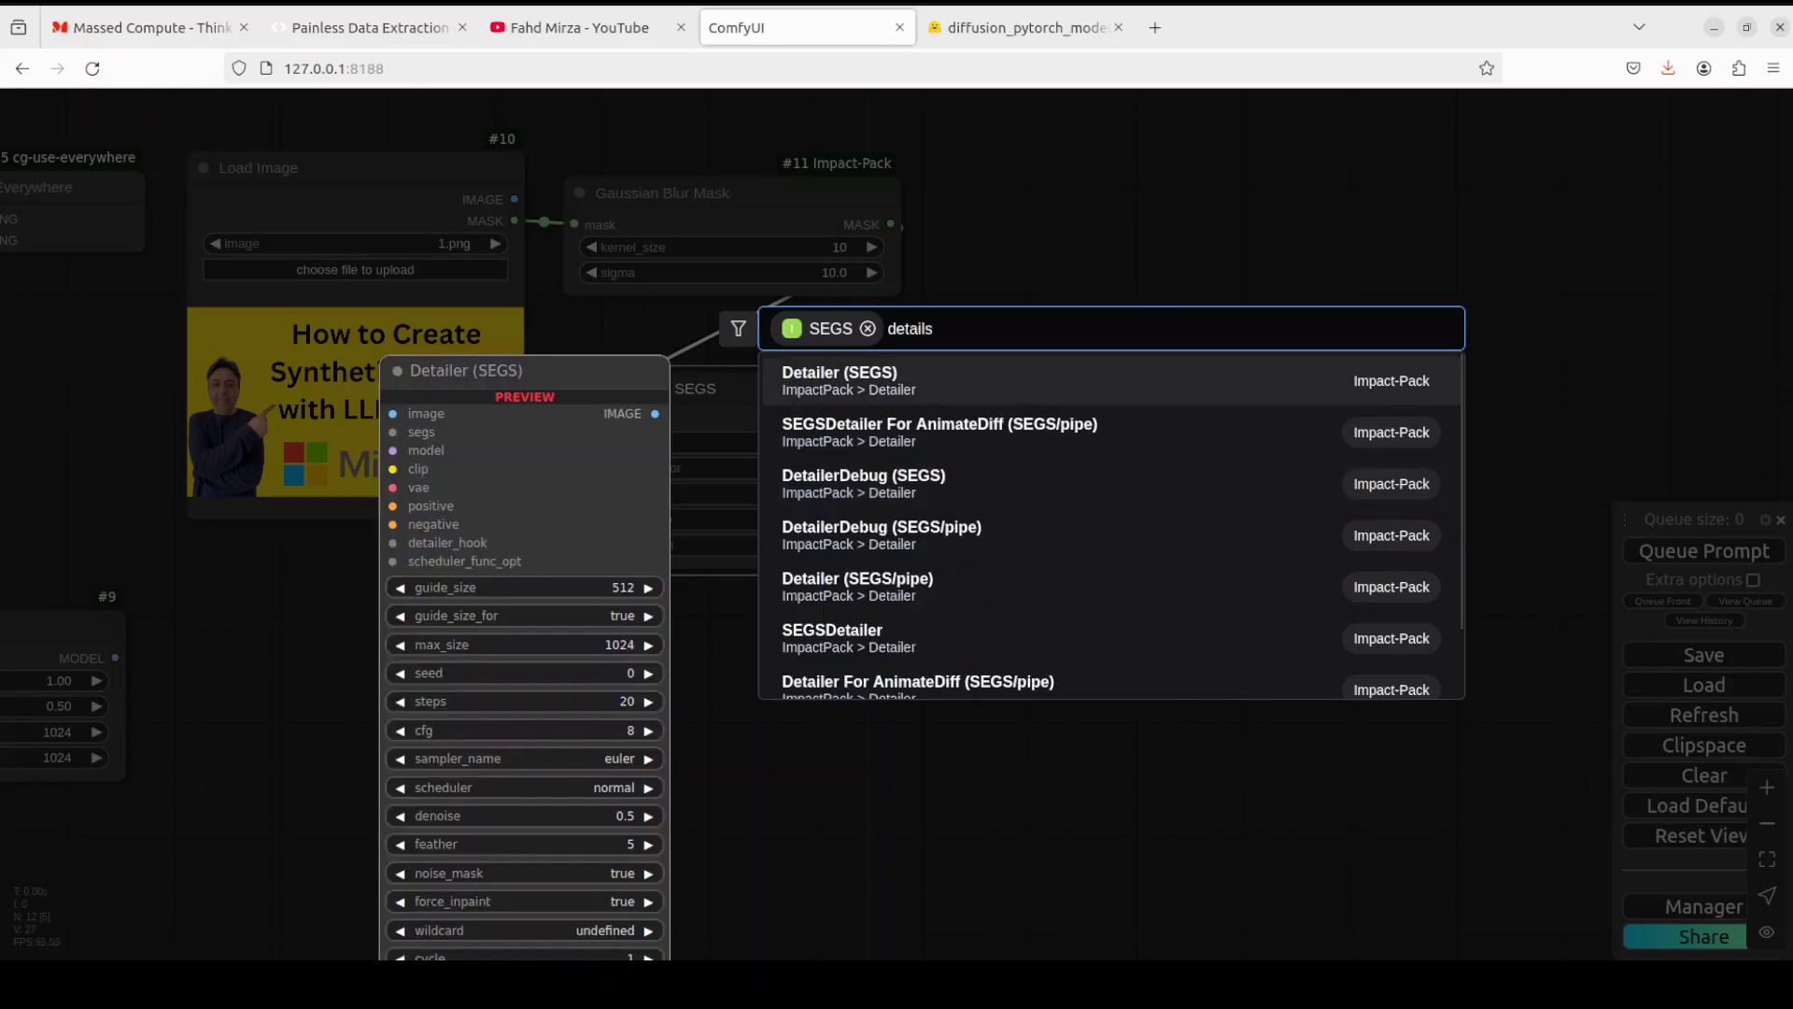
{"action": "key", "text": "Return"}
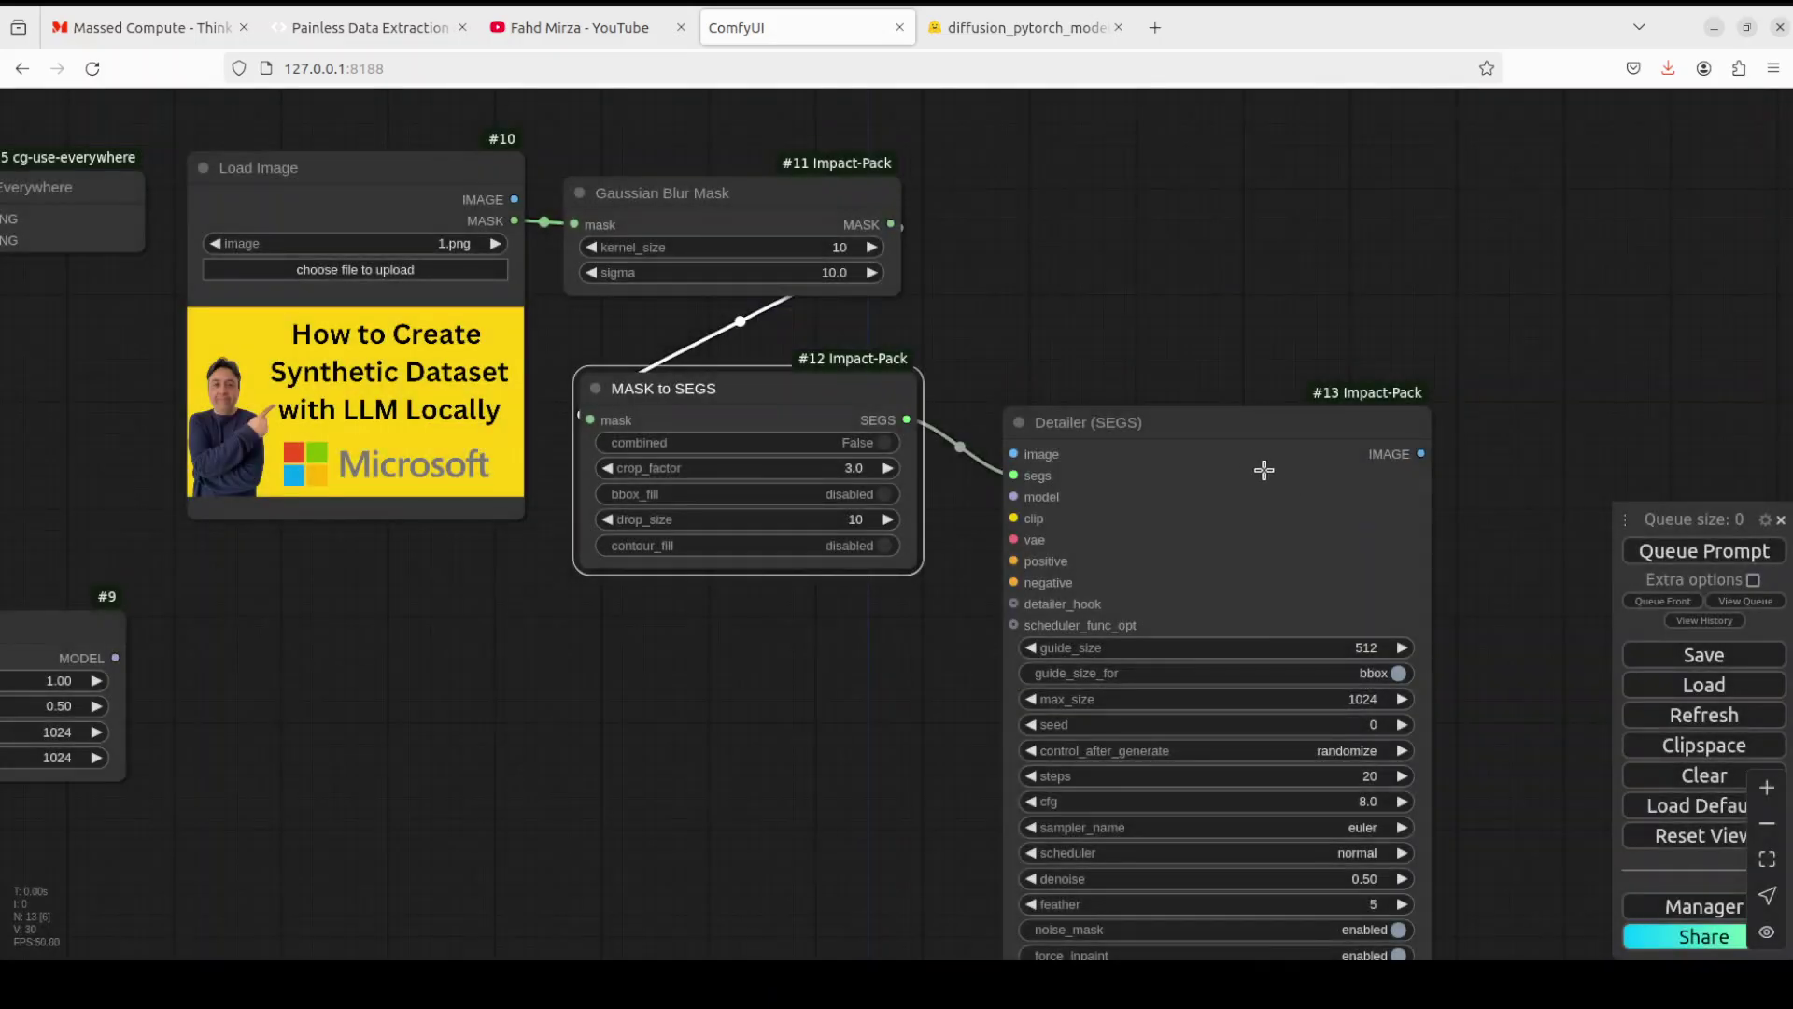
{"action": "left_click_drag", "start_coordinate": [1196, 416], "coordinate": [1219, 278]}
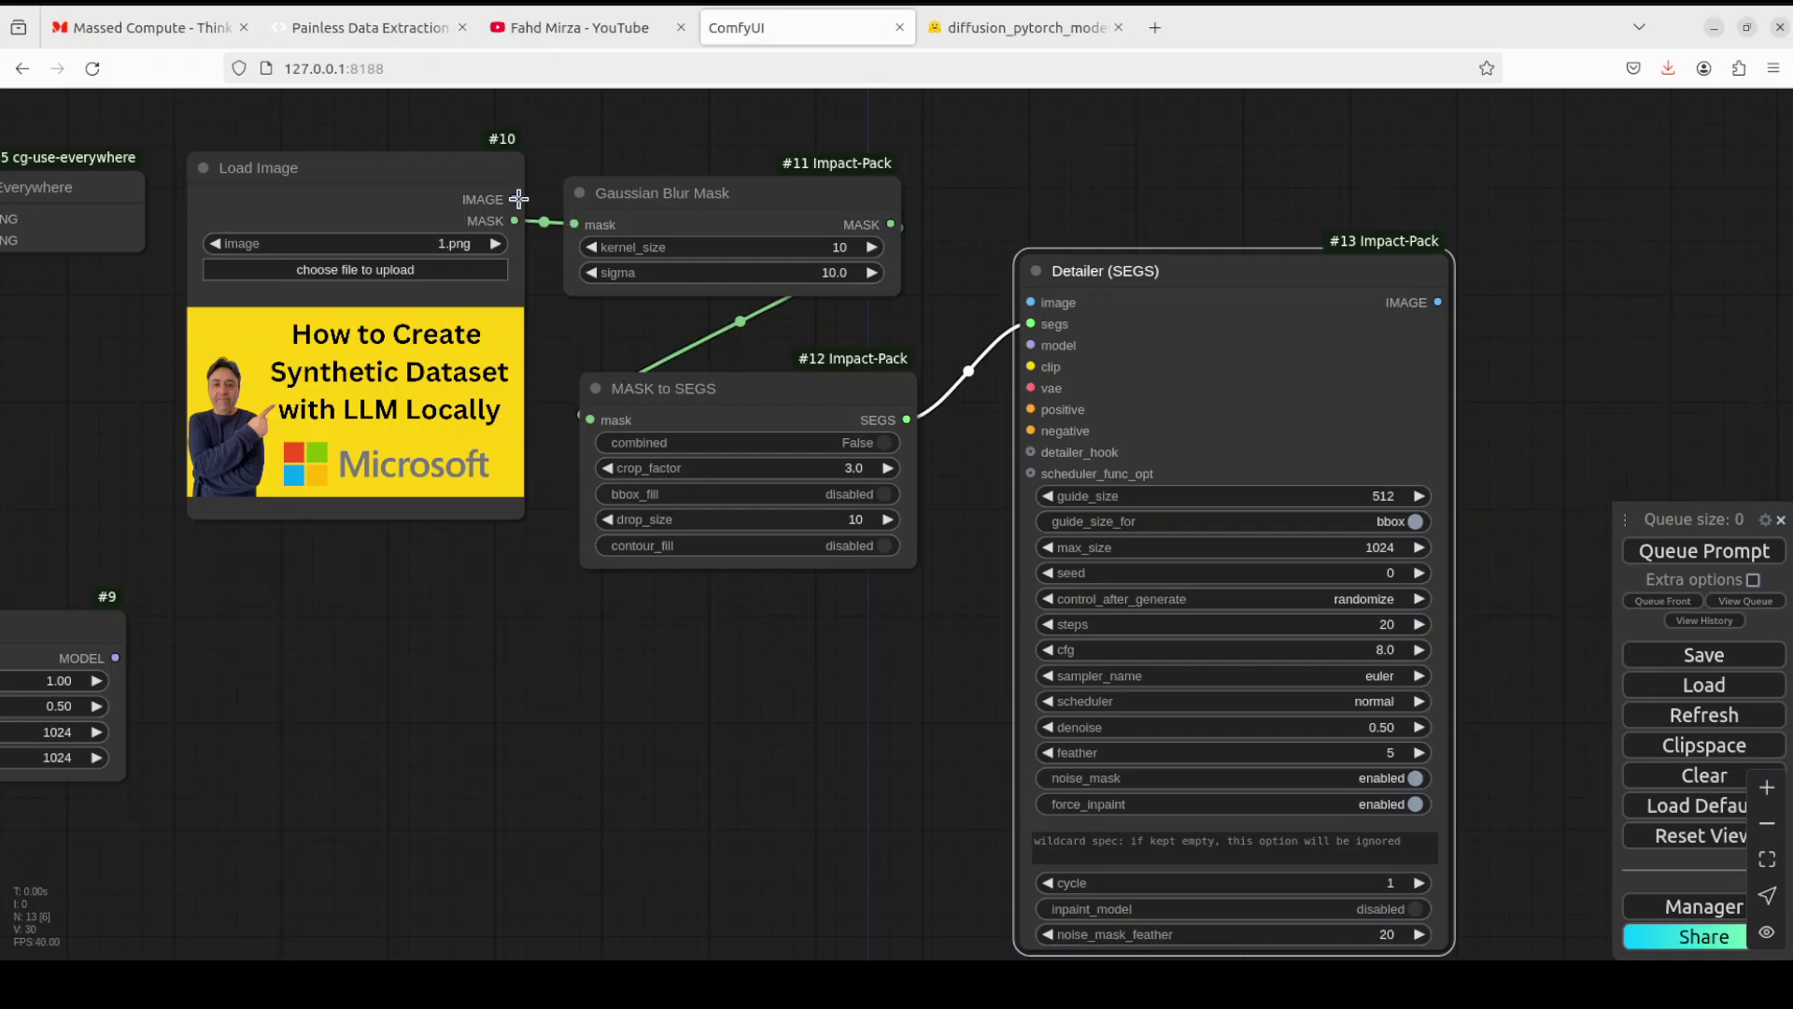
Connect Load Image's IMAGE output and ModelSamplingFlux's MODEL output to the image and model inputs of Detailer (SEGS)
{"action": "left_click_drag", "start_coordinate": [513, 199], "coordinate": [1031, 302]}
{"action": "left_click_drag", "start_coordinate": [601, 664], "coordinate": [763, 632]}
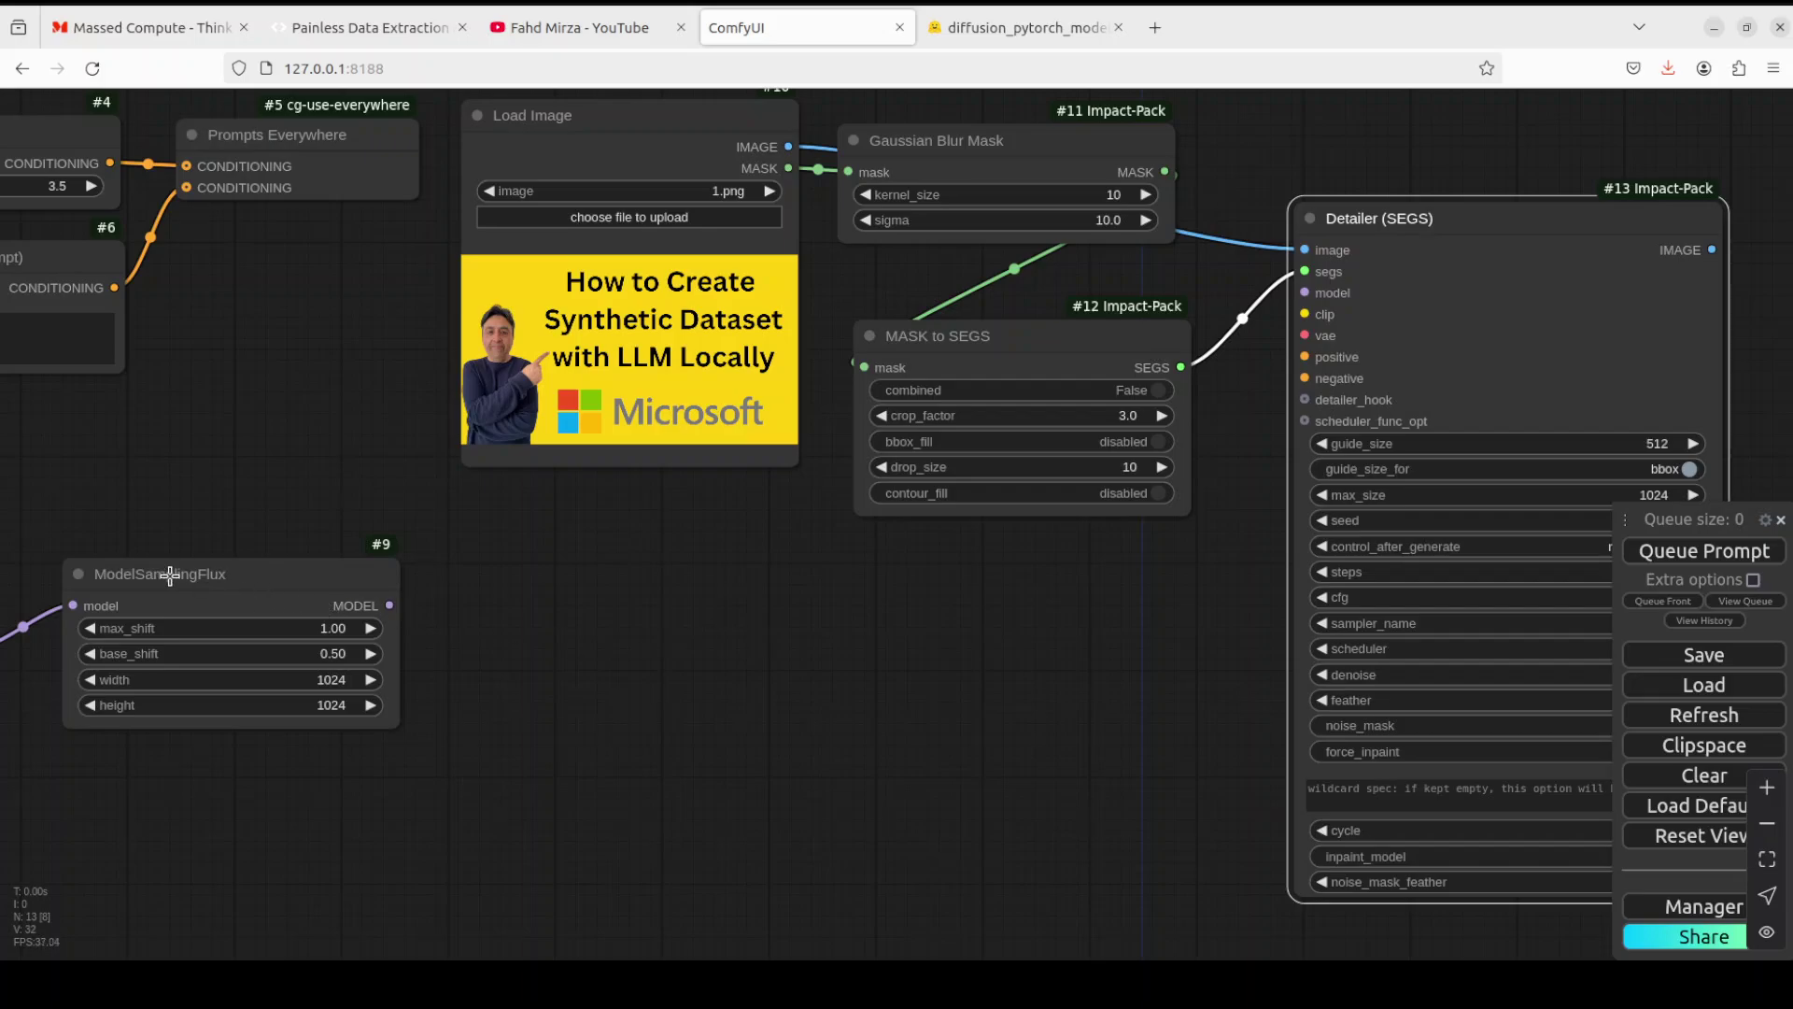
{"action": "left_click_drag", "start_coordinate": [389, 605], "coordinate": [1307, 293]}
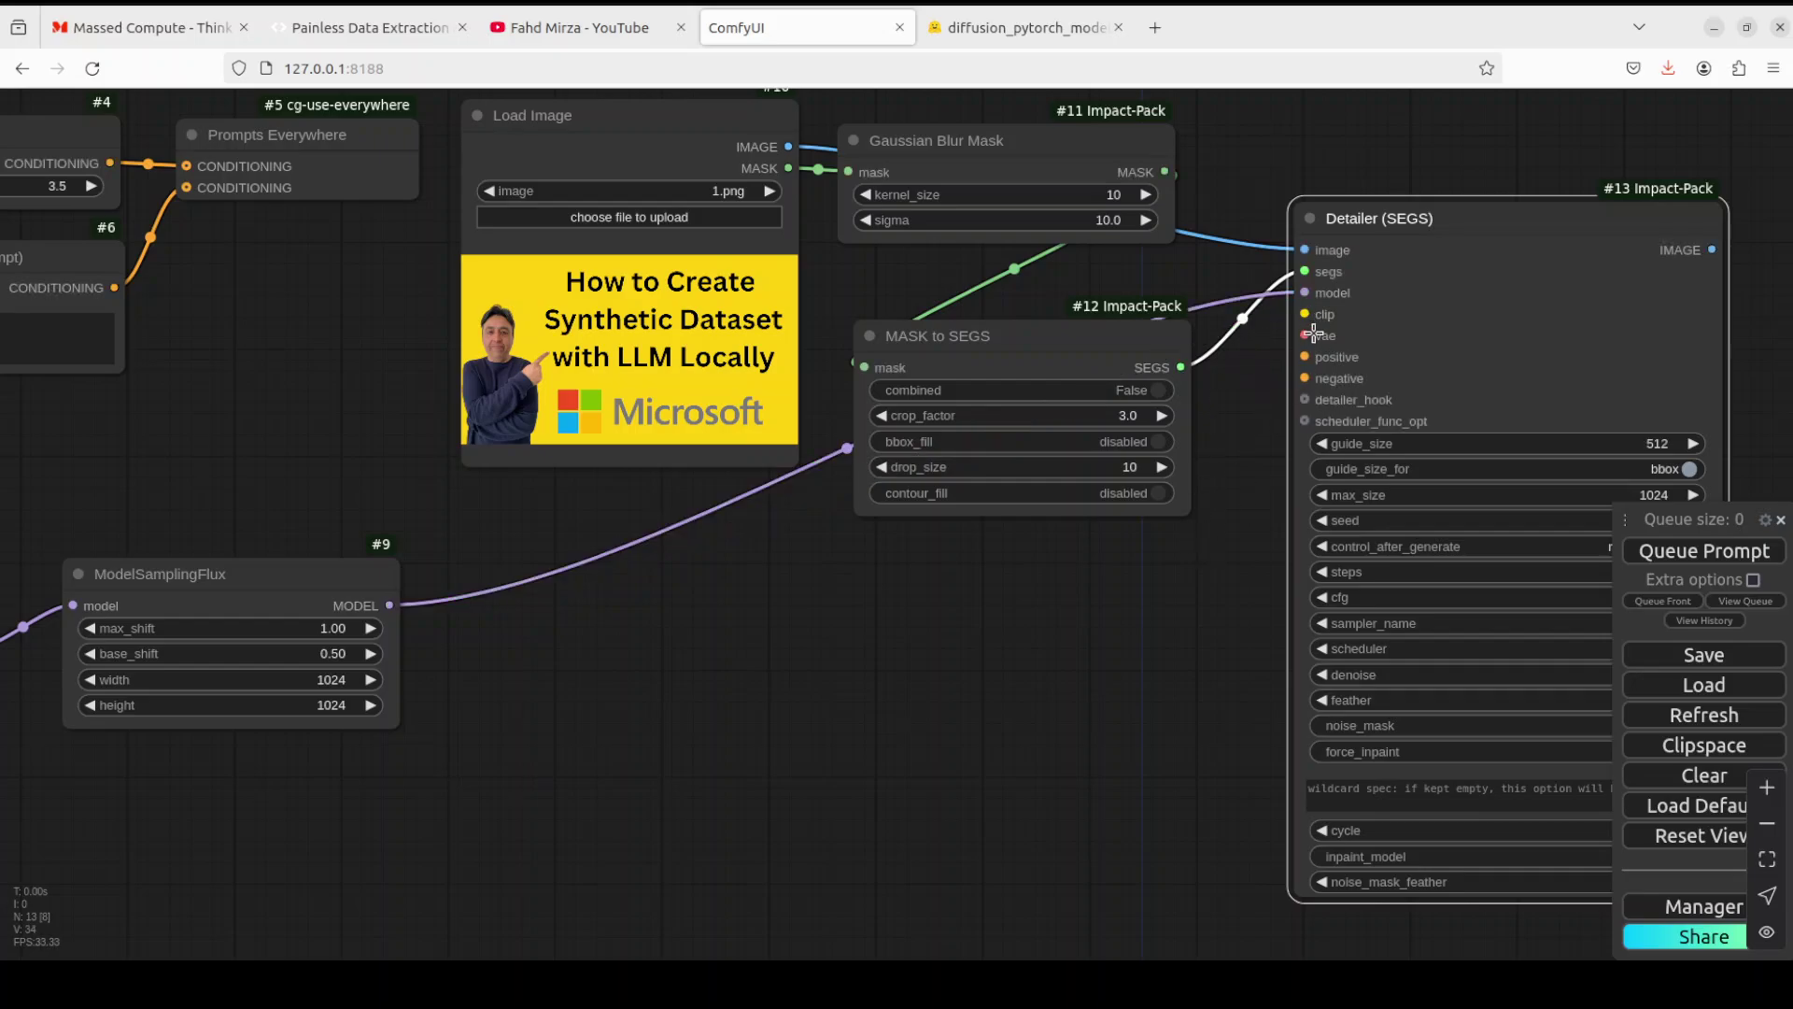
Add a Load VAE node below MASK to SEGS and connect its VAE output to Detailer (SEGS)'s vae input
{"action": "scroll", "coordinate": [1158, 594], "scroll_direction": "right", "scroll_amount": 2}
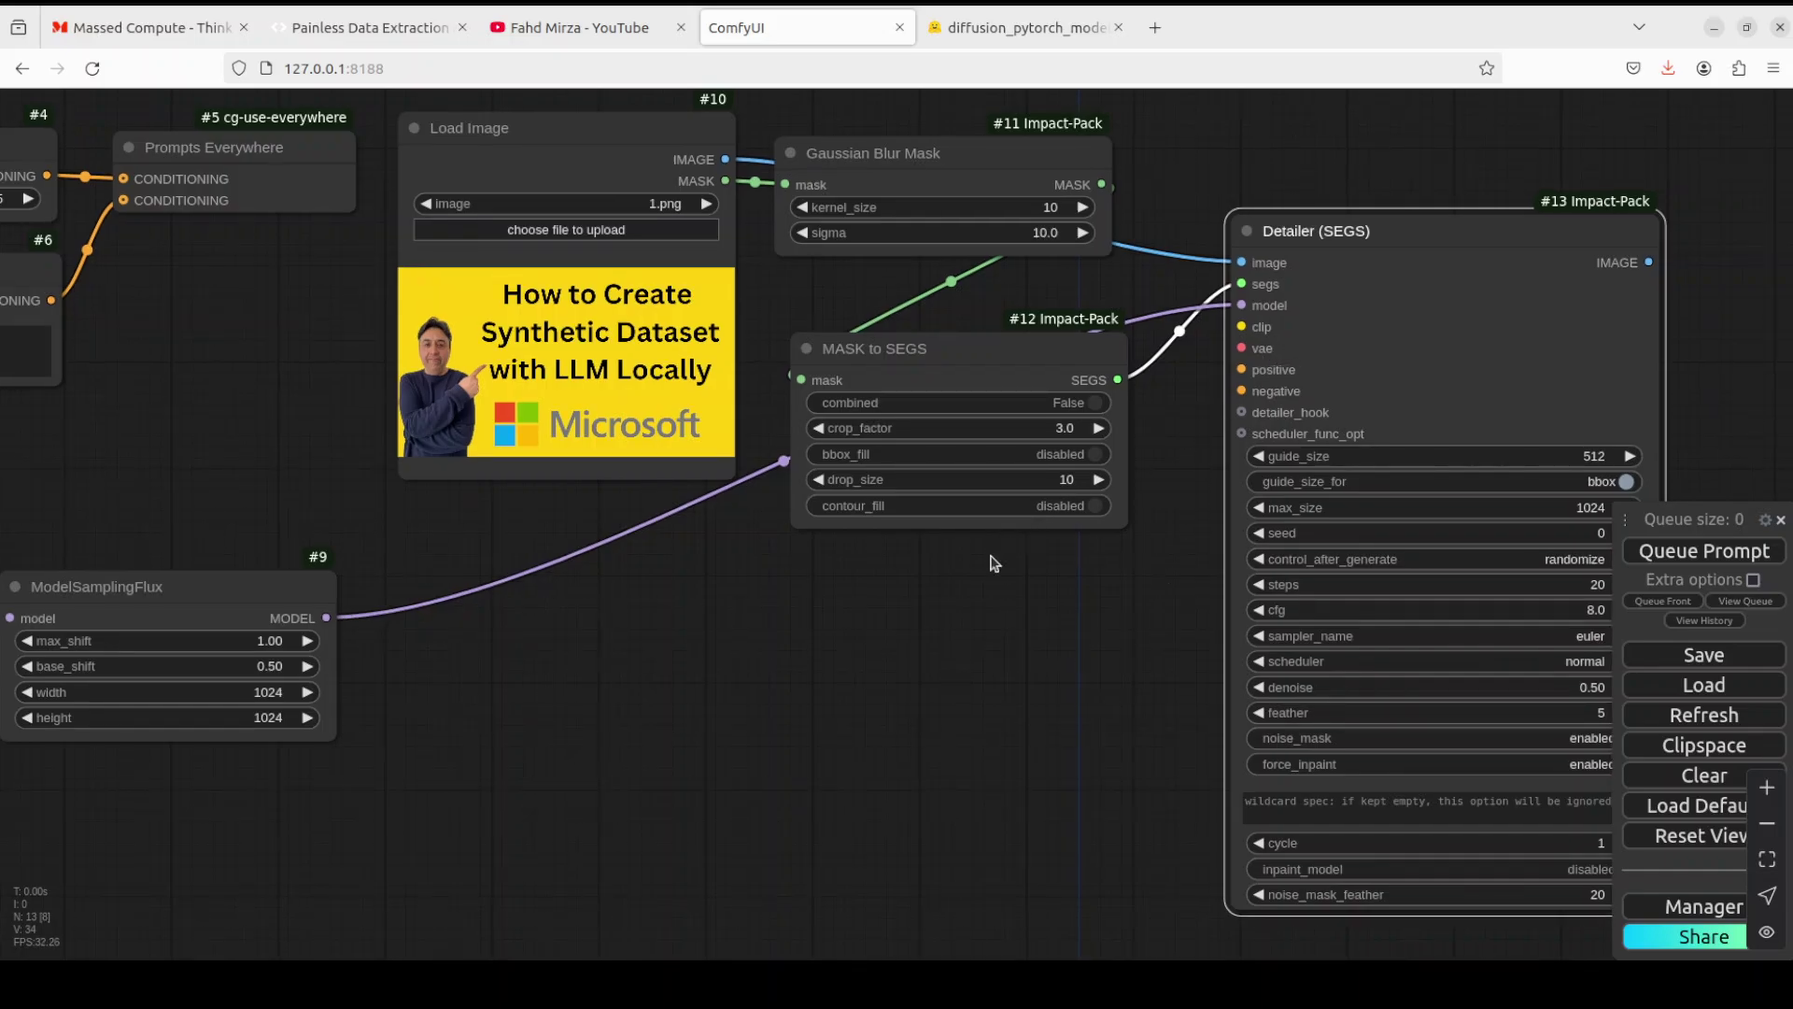
{"action": "double_click", "coordinate": [908, 584]}
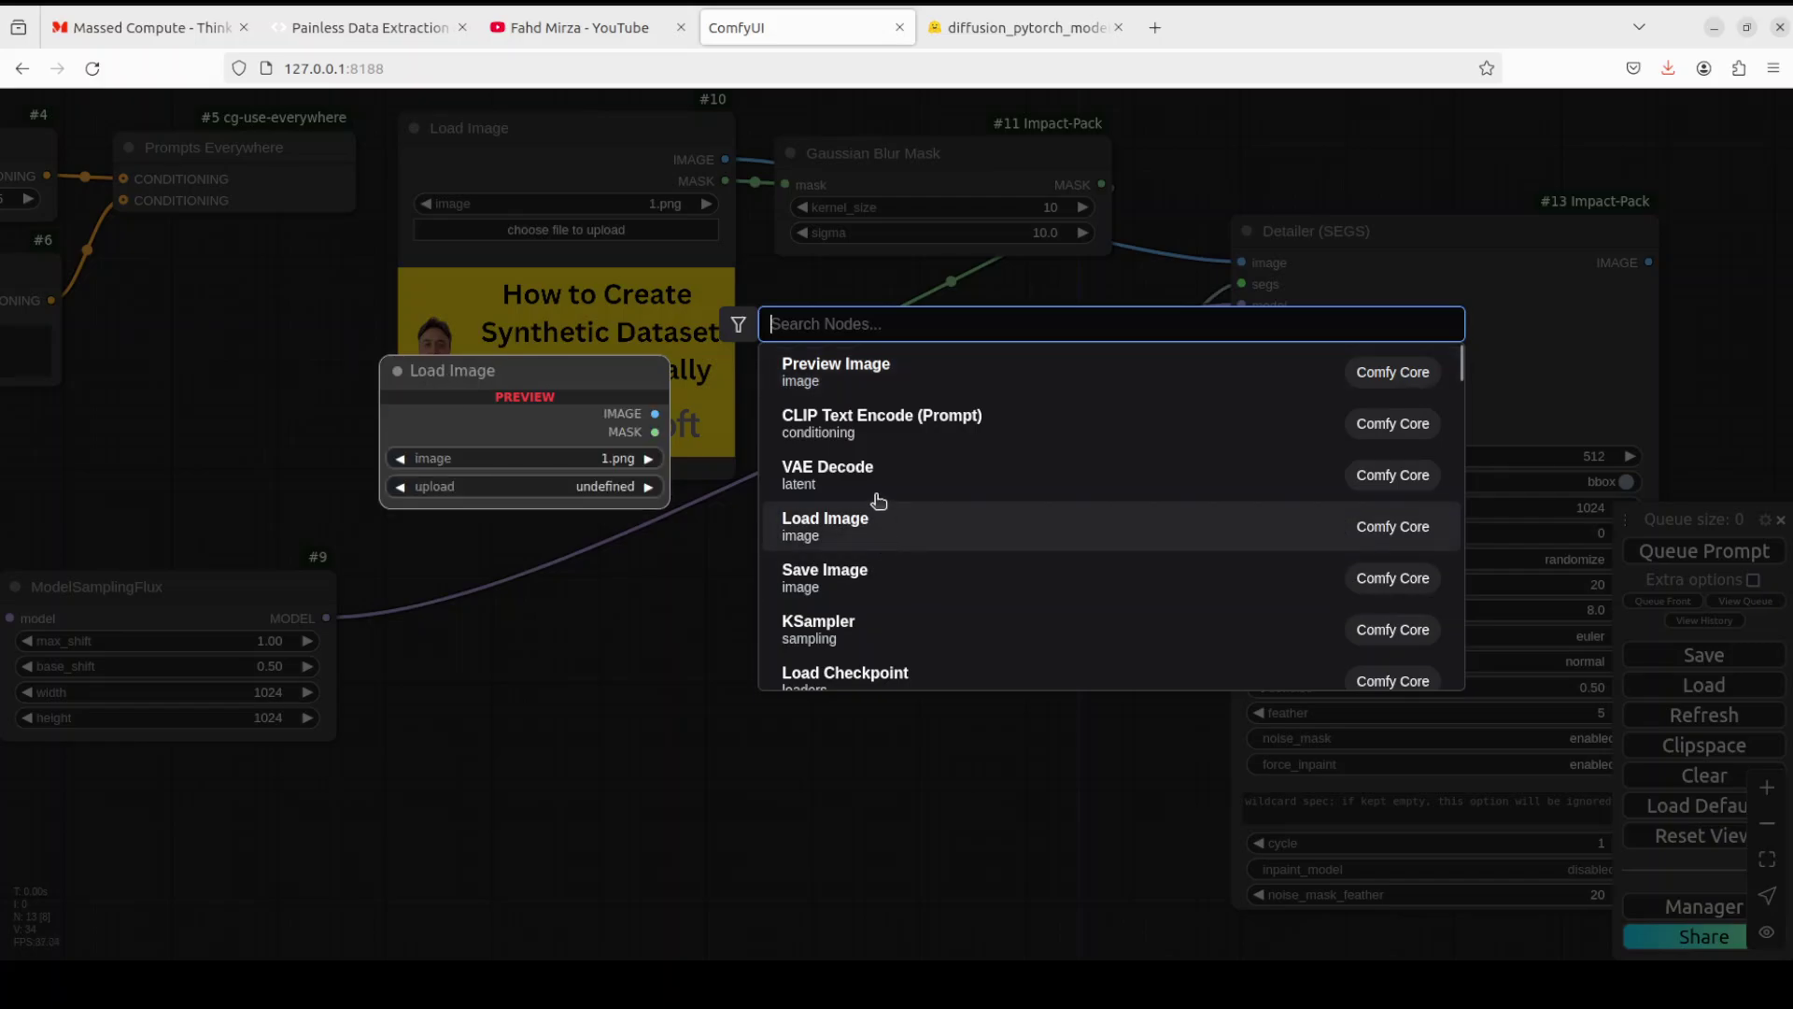
{"action": "type", "text": "l"}
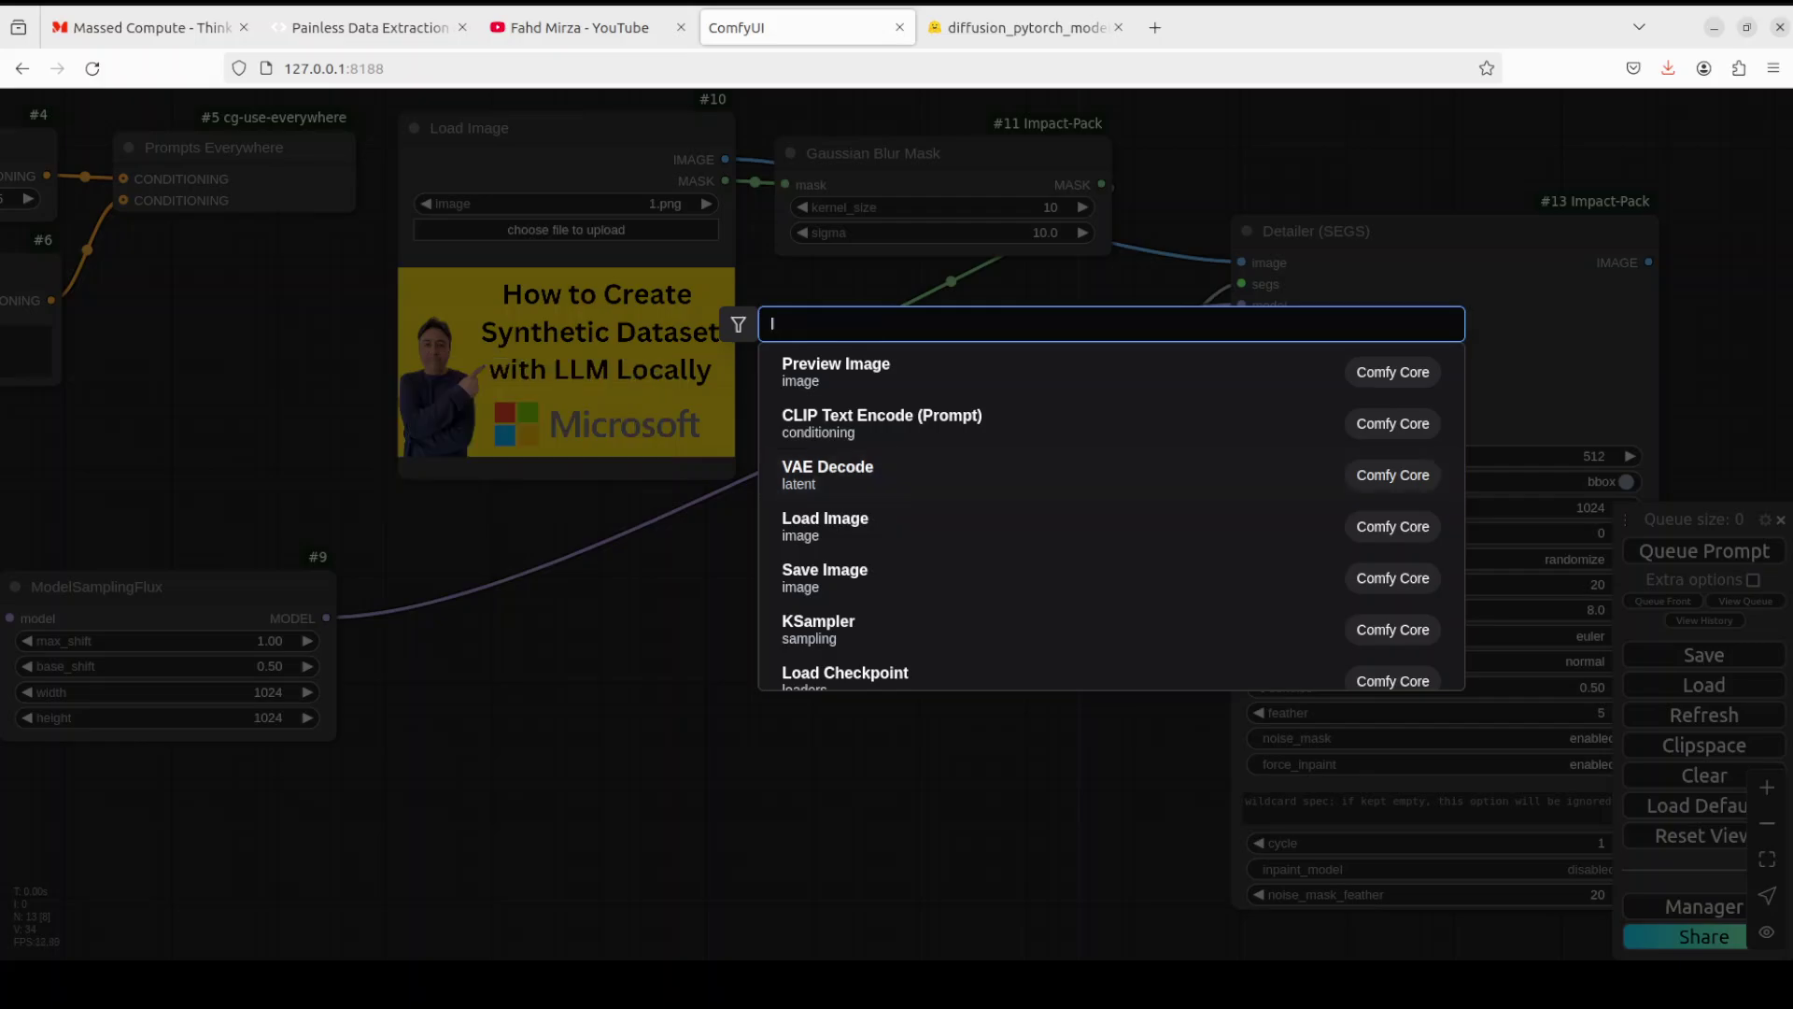
{"action": "type", "text": "oad vae"}
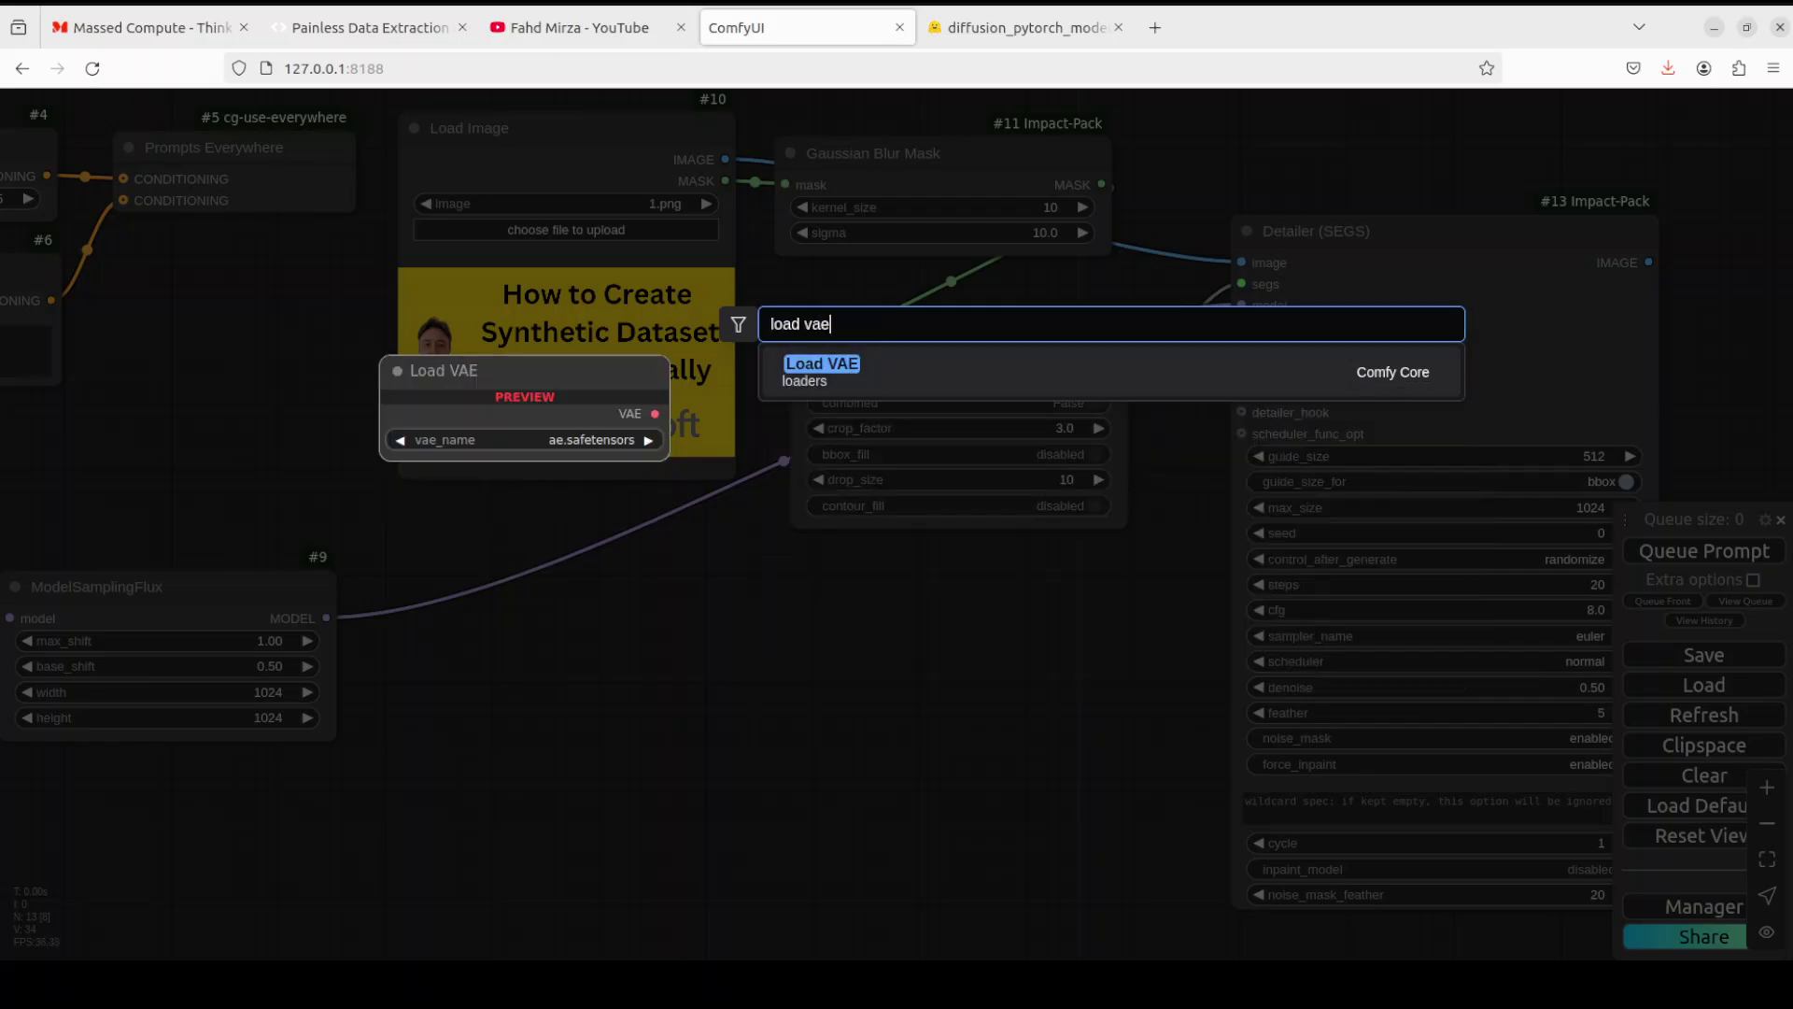
{"action": "left_click", "coordinate": [1020, 376]}
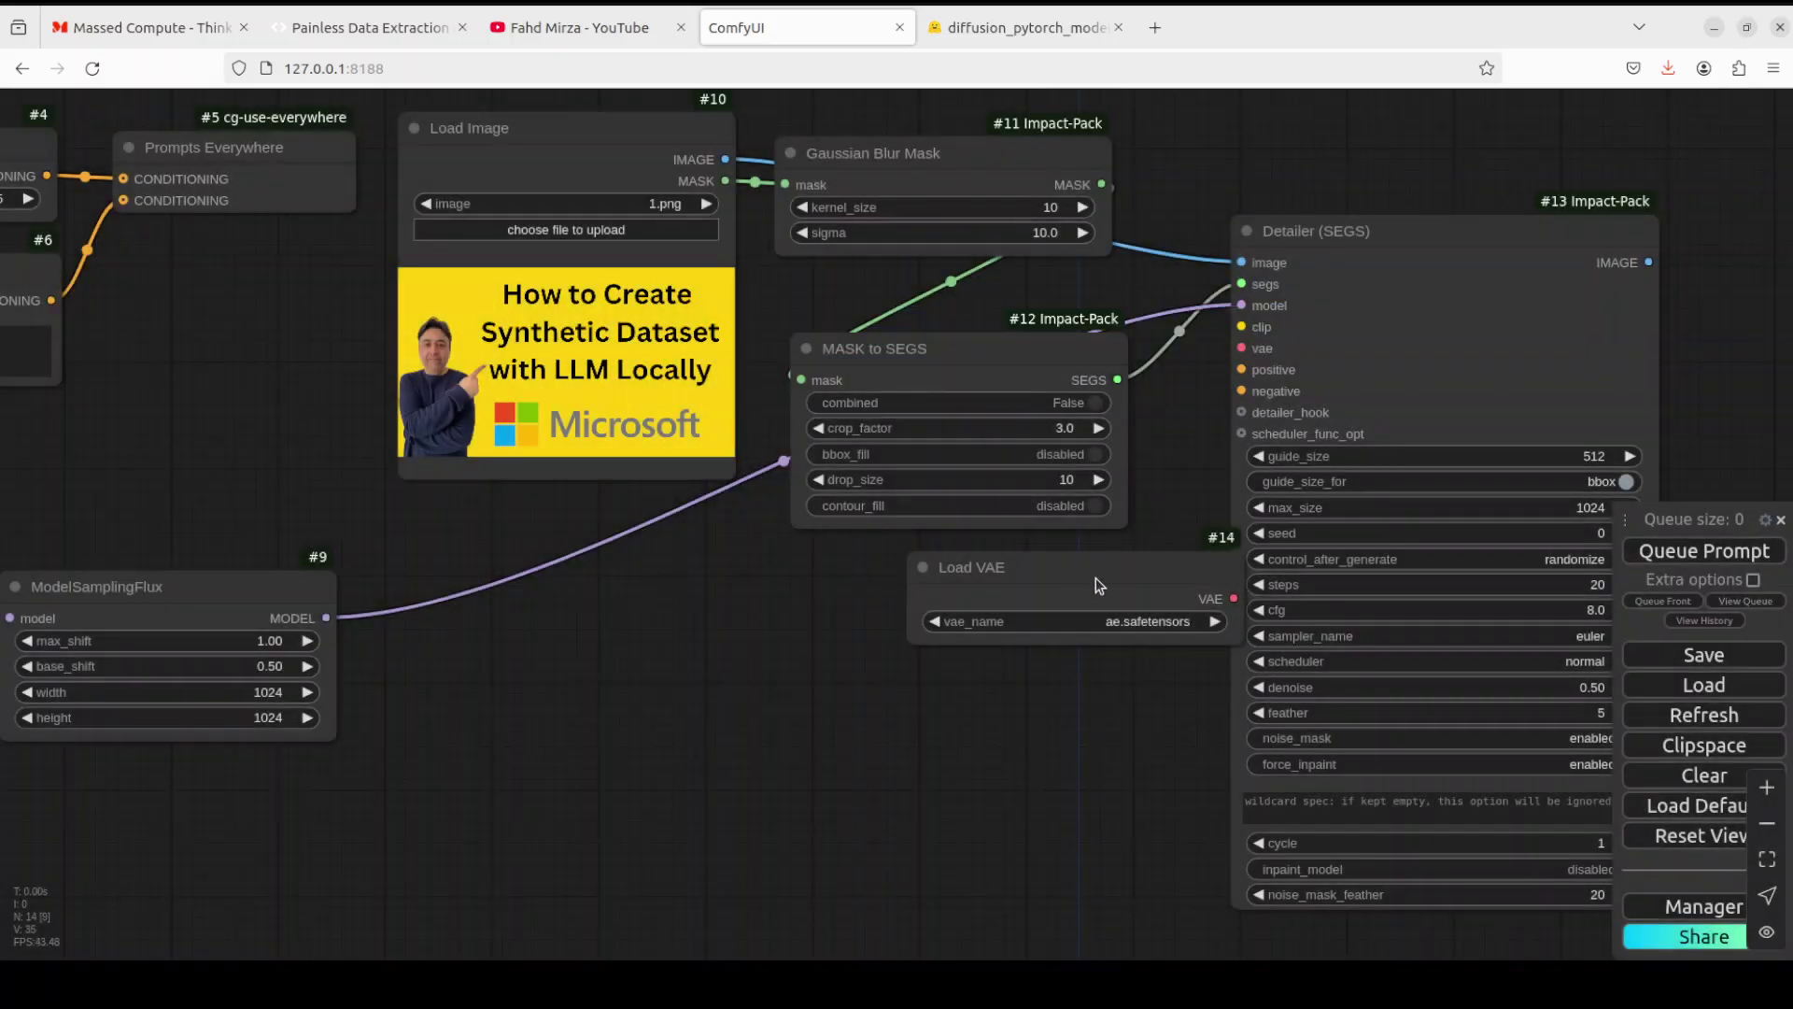
{"action": "left_click_drag", "start_coordinate": [1055, 568], "coordinate": [913, 597]}
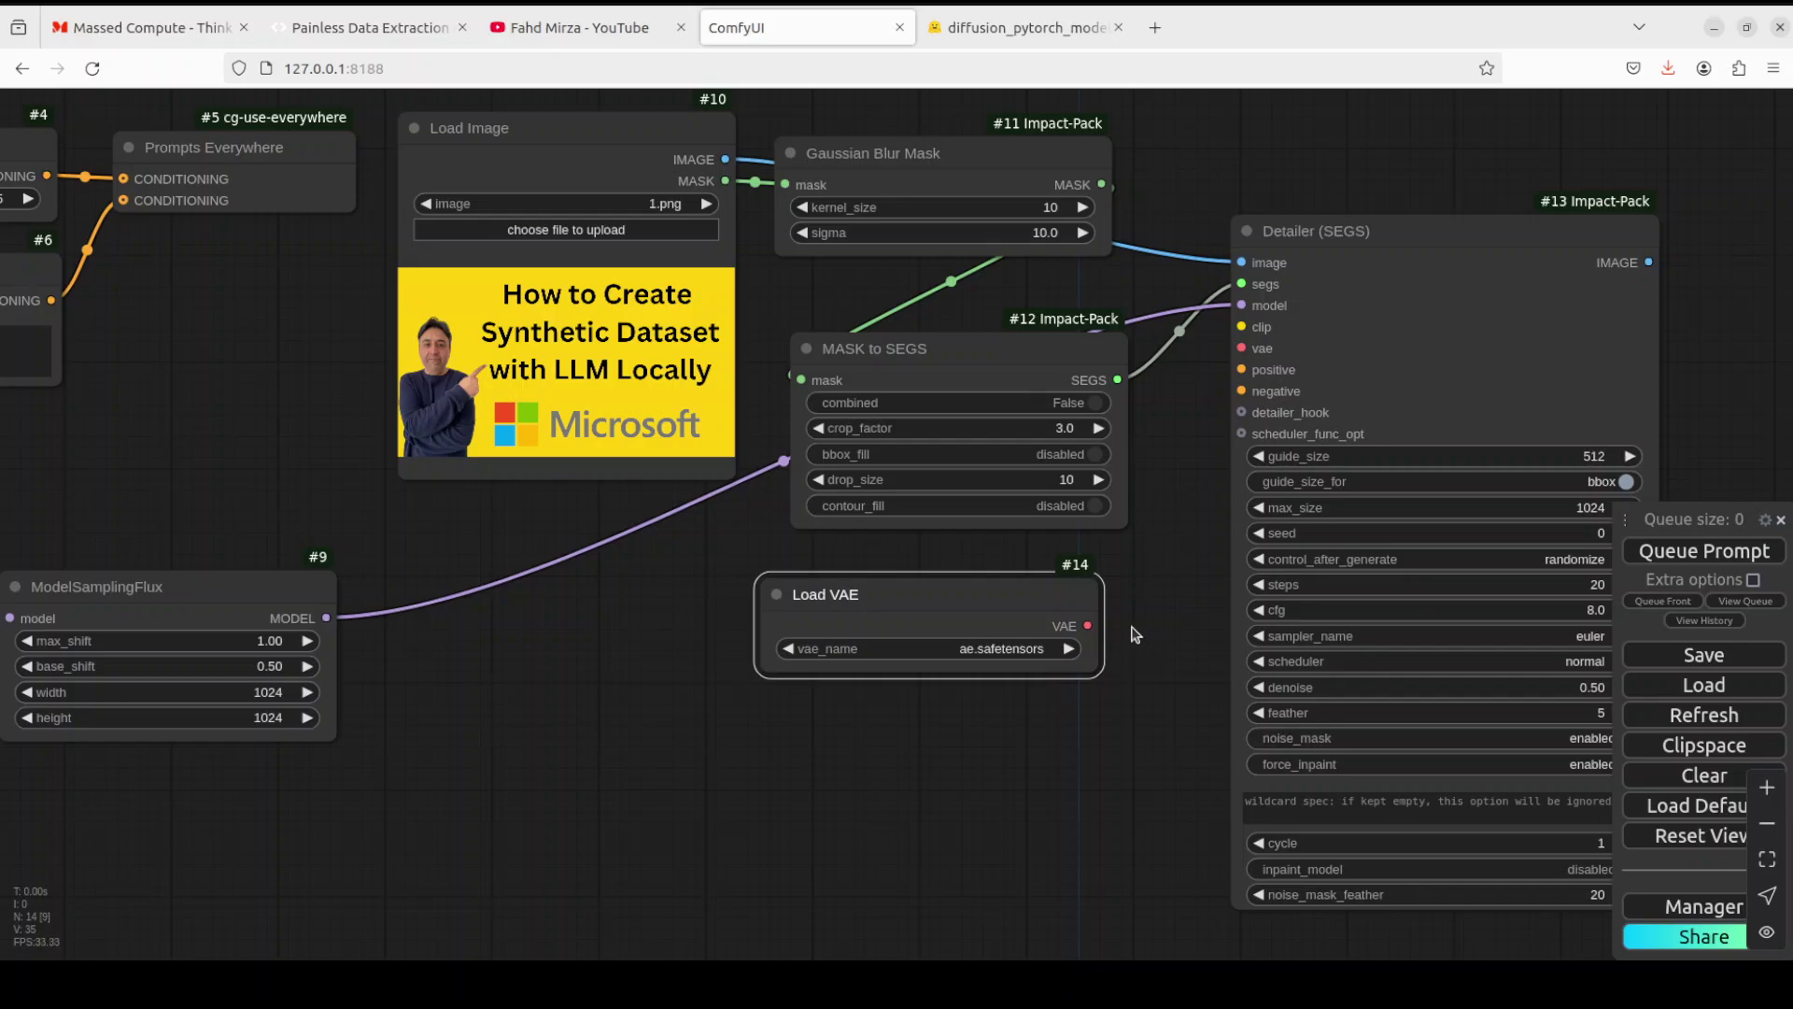
{"action": "left_click_drag", "start_coordinate": [1088, 625], "coordinate": [1242, 348]}
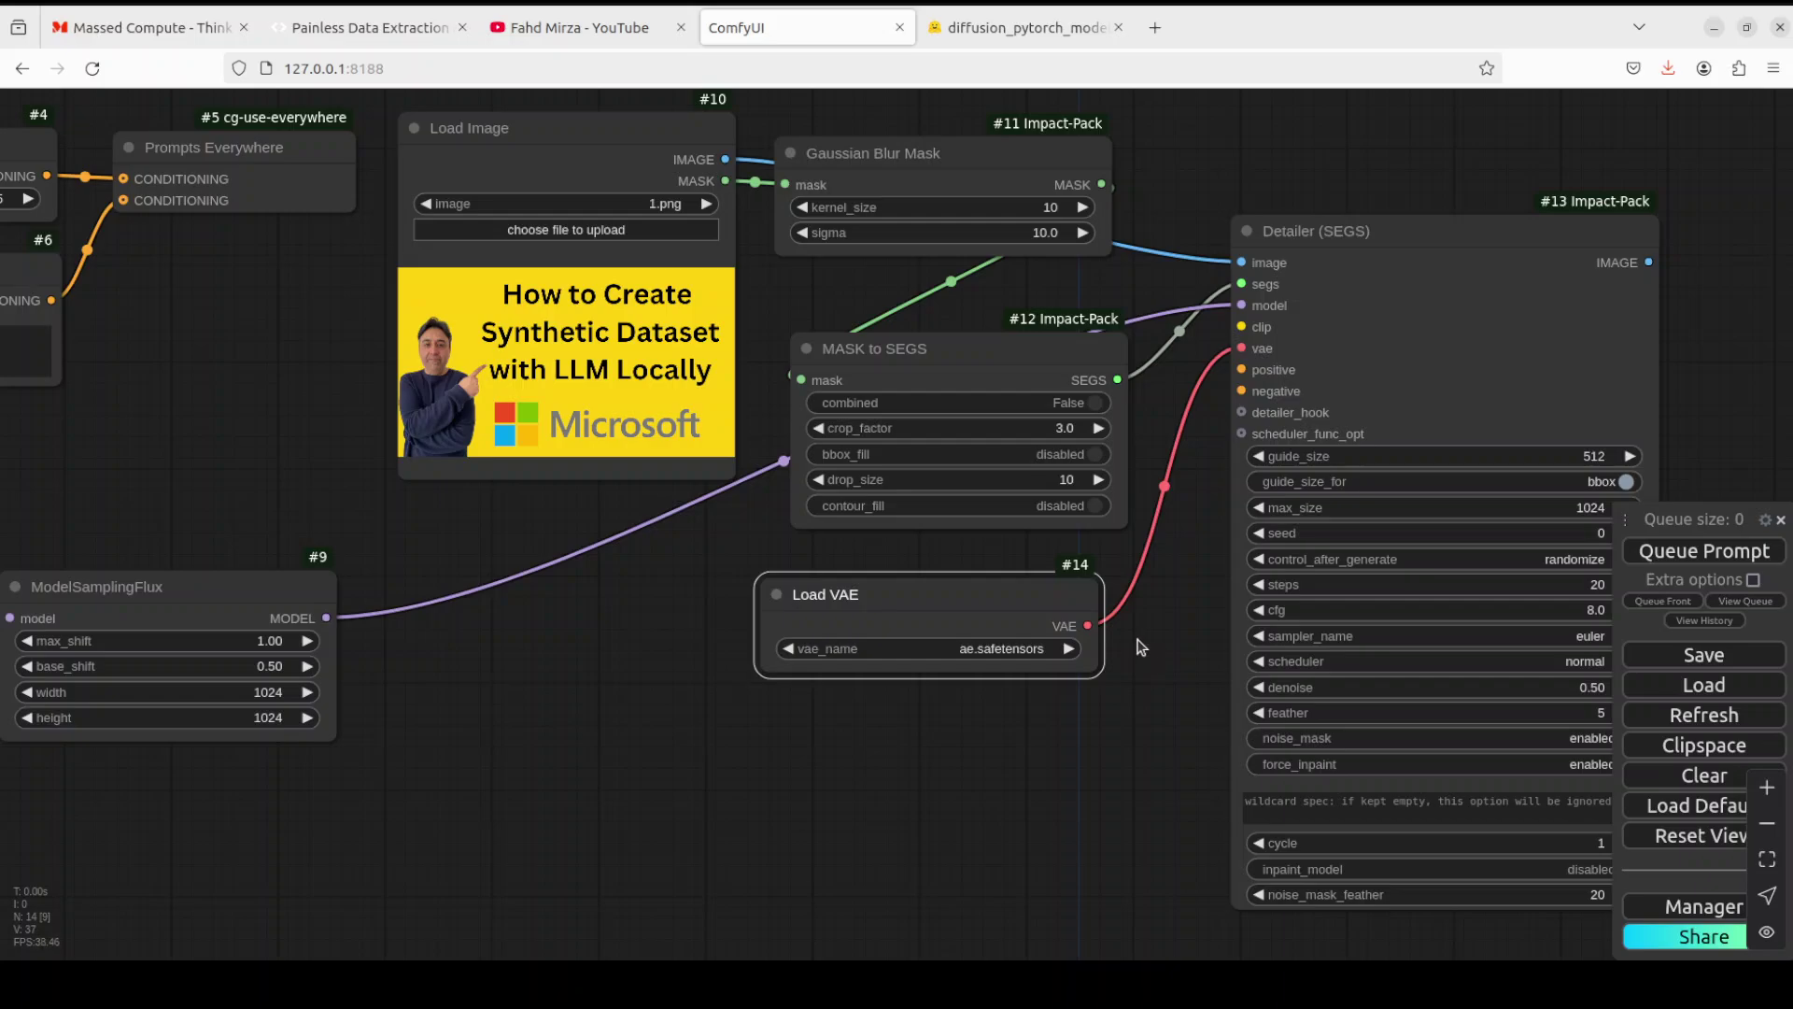
Add an enlarged Preview Image node beside Detailer (SEGS) and connect the detailer's IMAGE output to its images input
{"action": "left_click_drag", "start_coordinate": [1062, 639], "coordinate": [559, 638]}
{"action": "scroll", "coordinate": [633, 629], "scroll_direction": "right", "scroll_amount": 5}
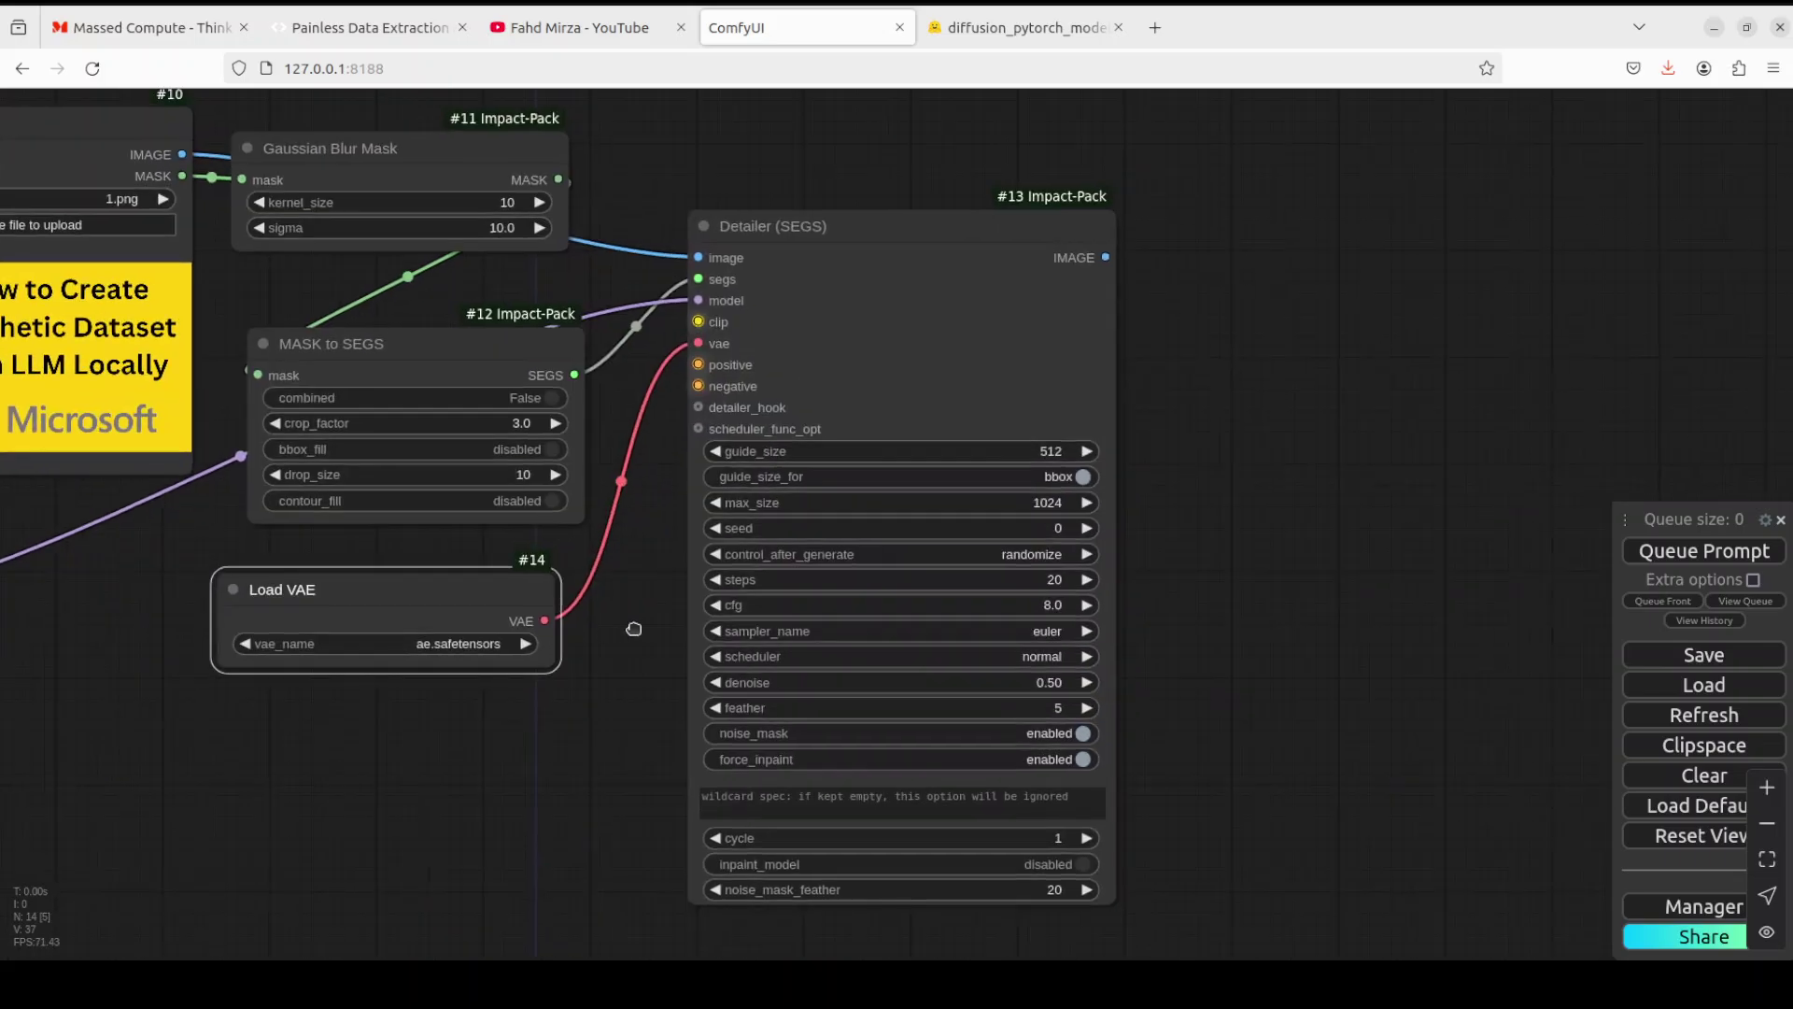
{"action": "scroll", "coordinate": [1241, 419], "scroll_direction": "right", "scroll_amount": 3}
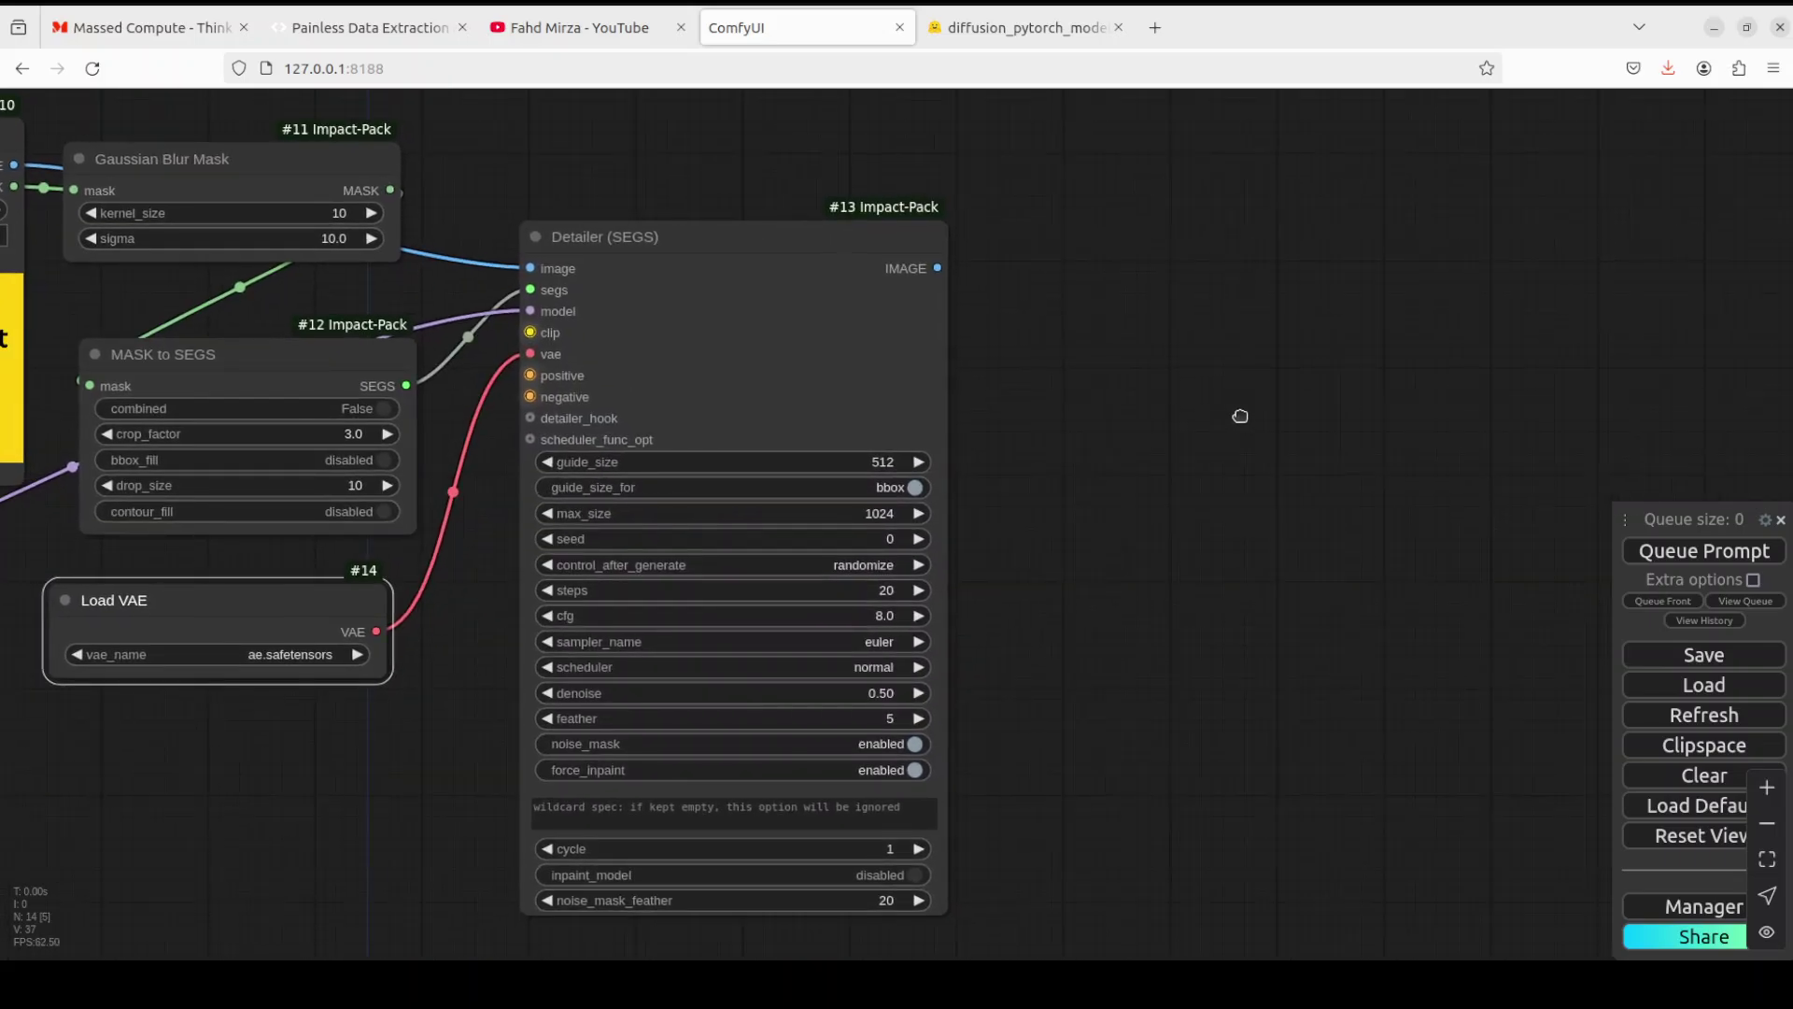
{"action": "left_click", "coordinate": [1092, 287]}
{"action": "double_click", "coordinate": [1093, 287]}
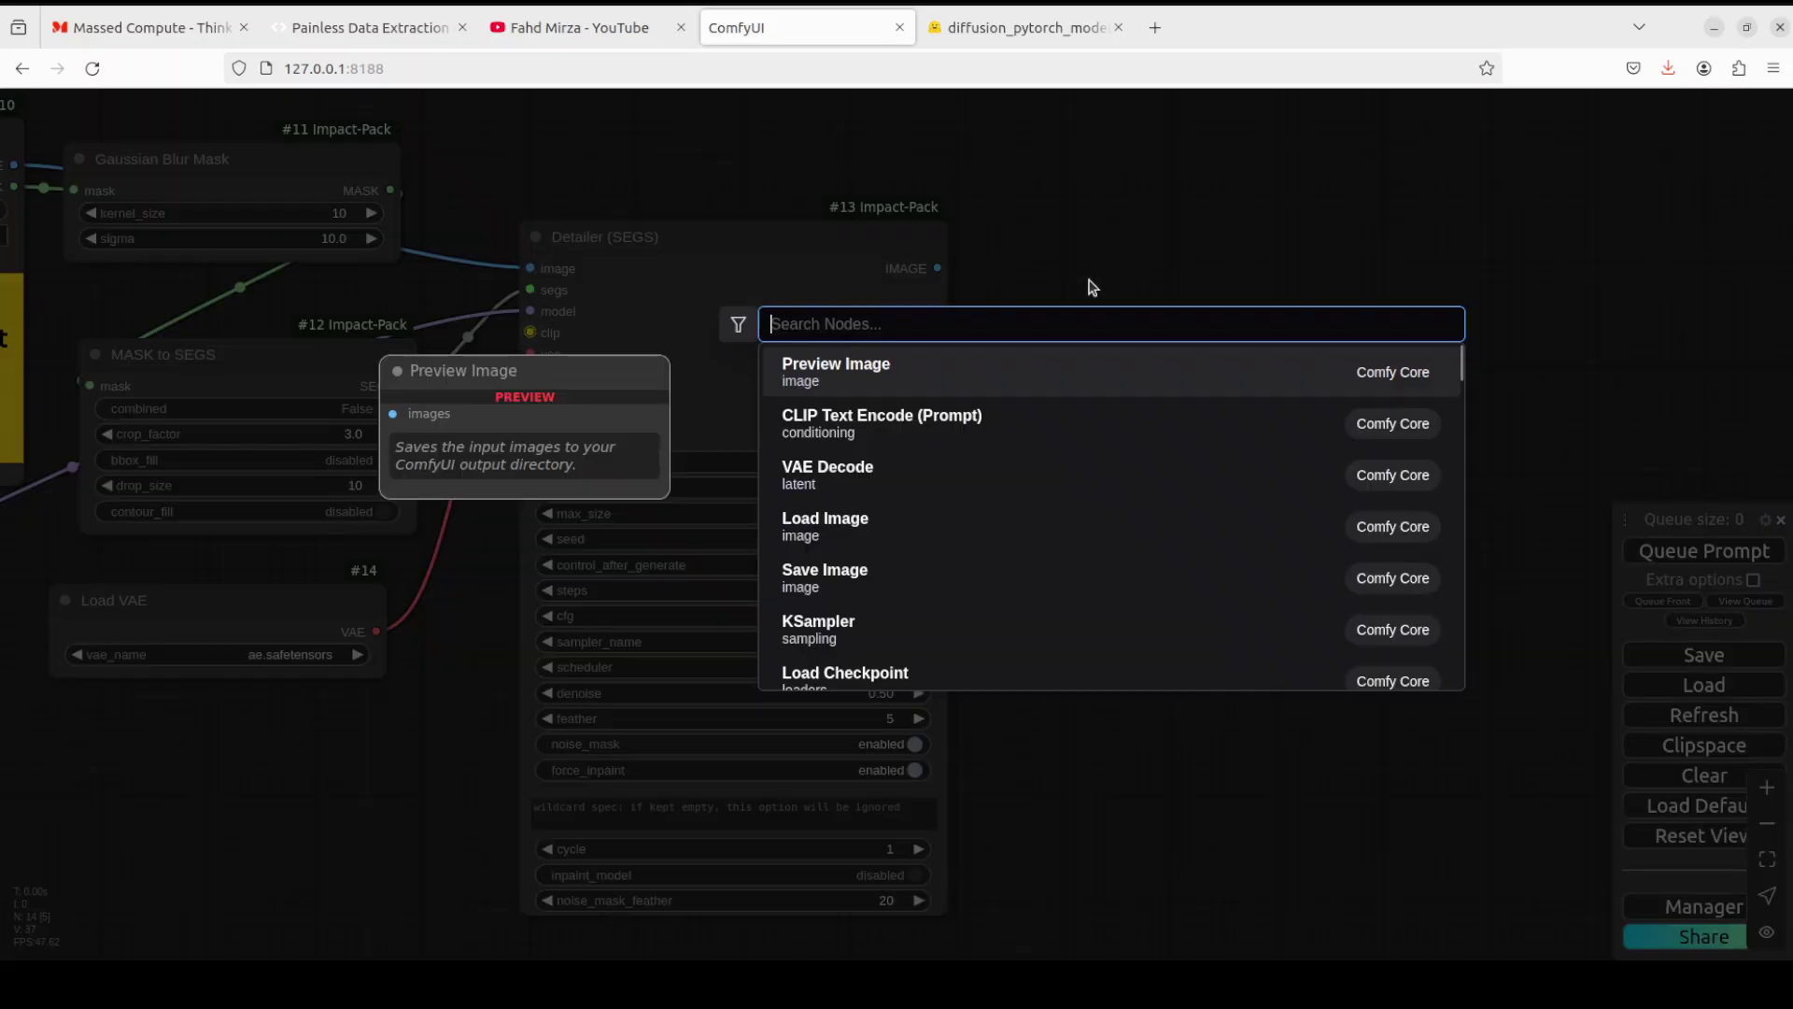
{"action": "key", "text": "Escape"}
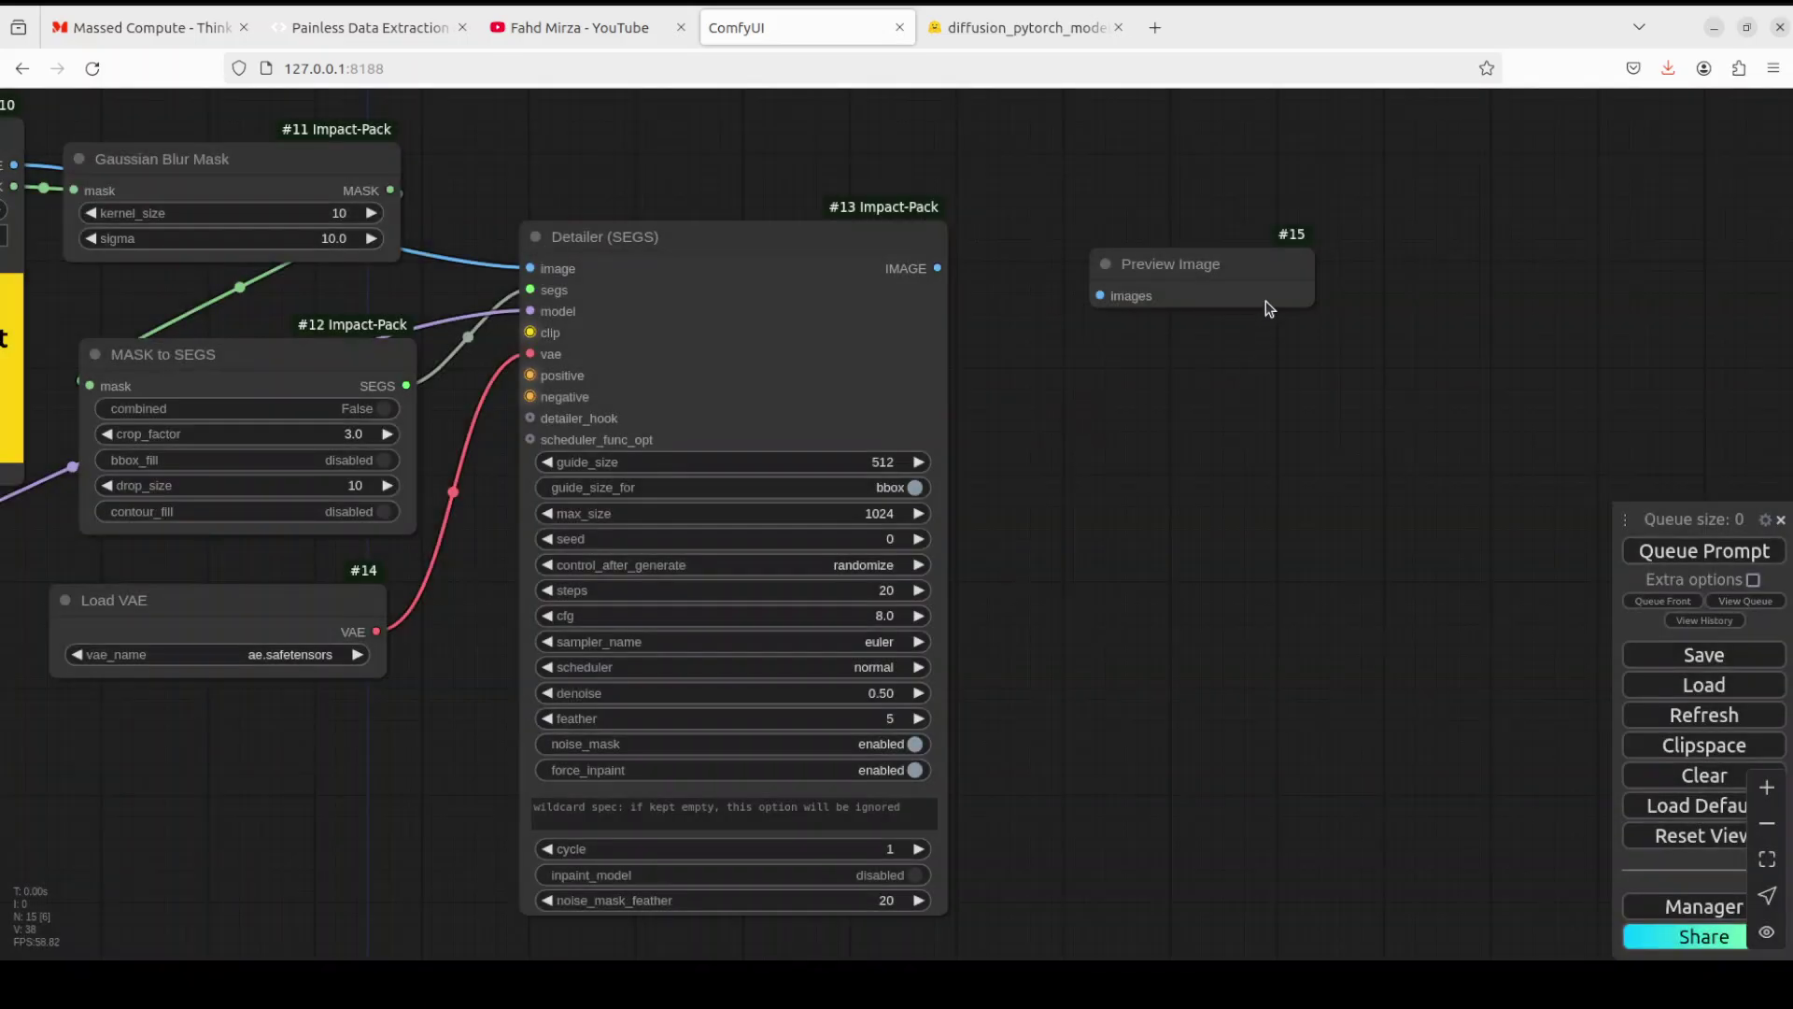
{"action": "left_click_drag", "start_coordinate": [1309, 303], "coordinate": [1627, 957]}
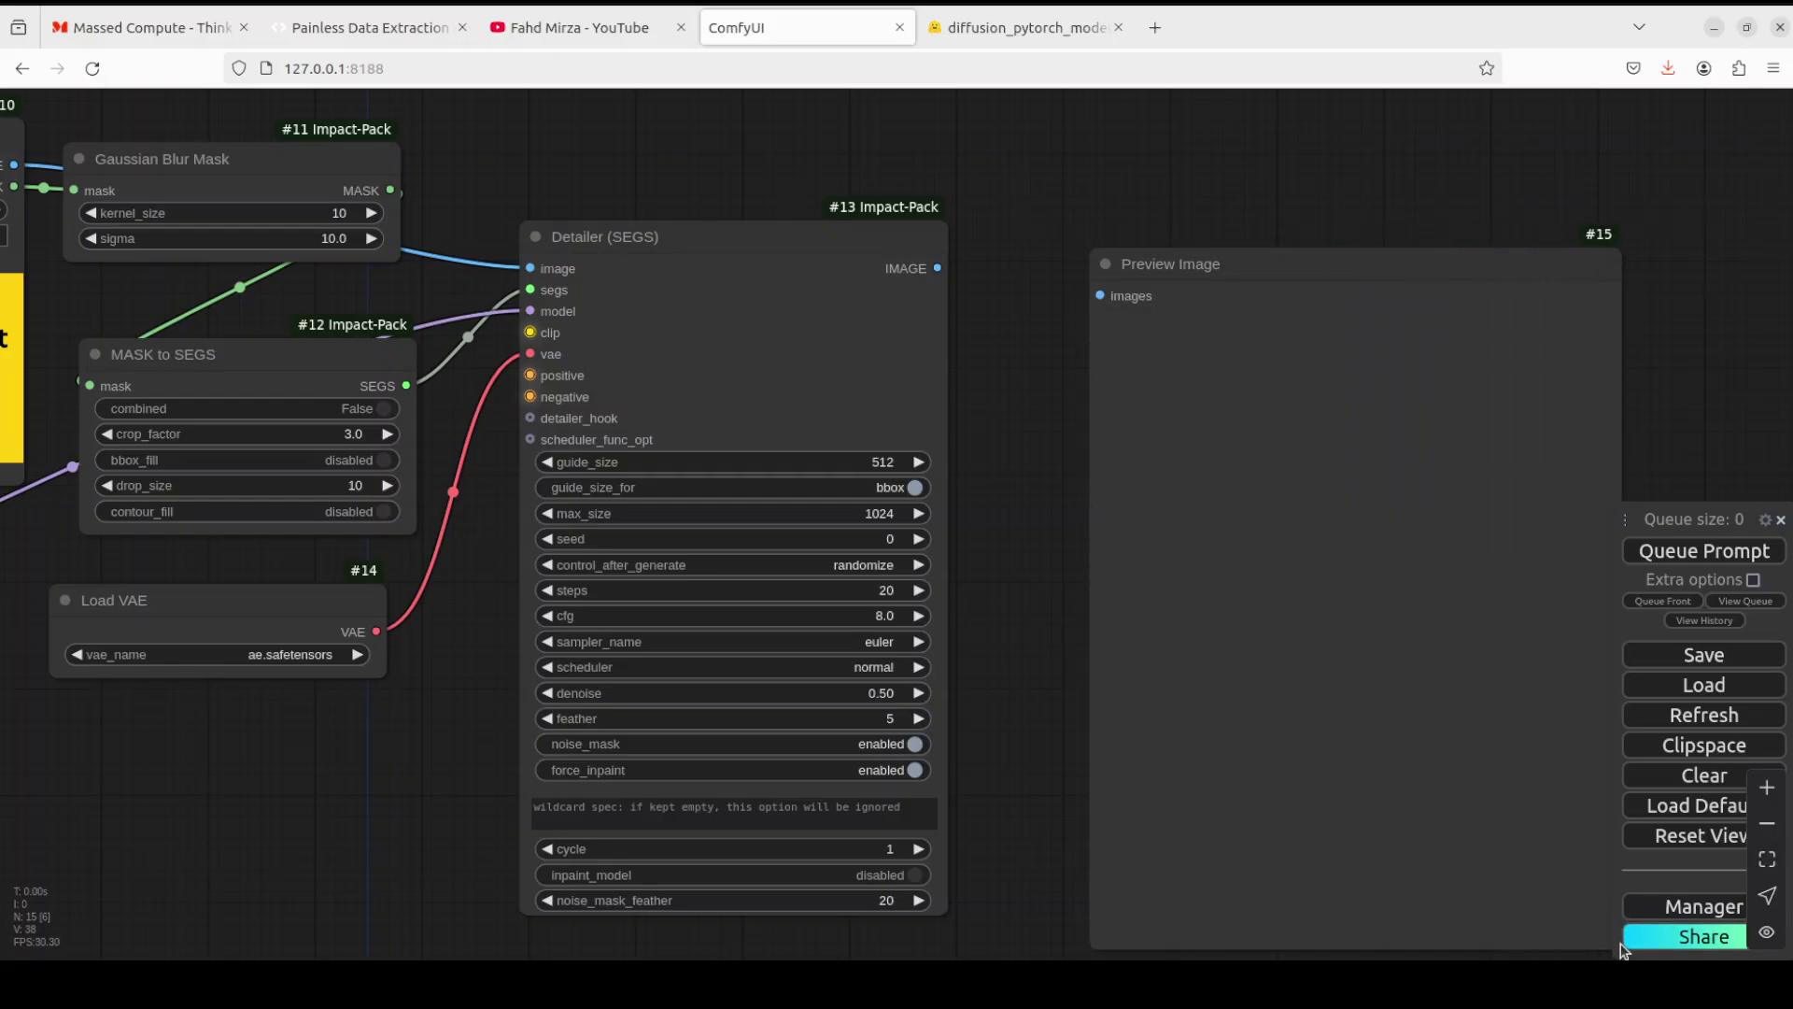
{"action": "left_click_drag", "start_coordinate": [1313, 245], "coordinate": [1268, 168]}
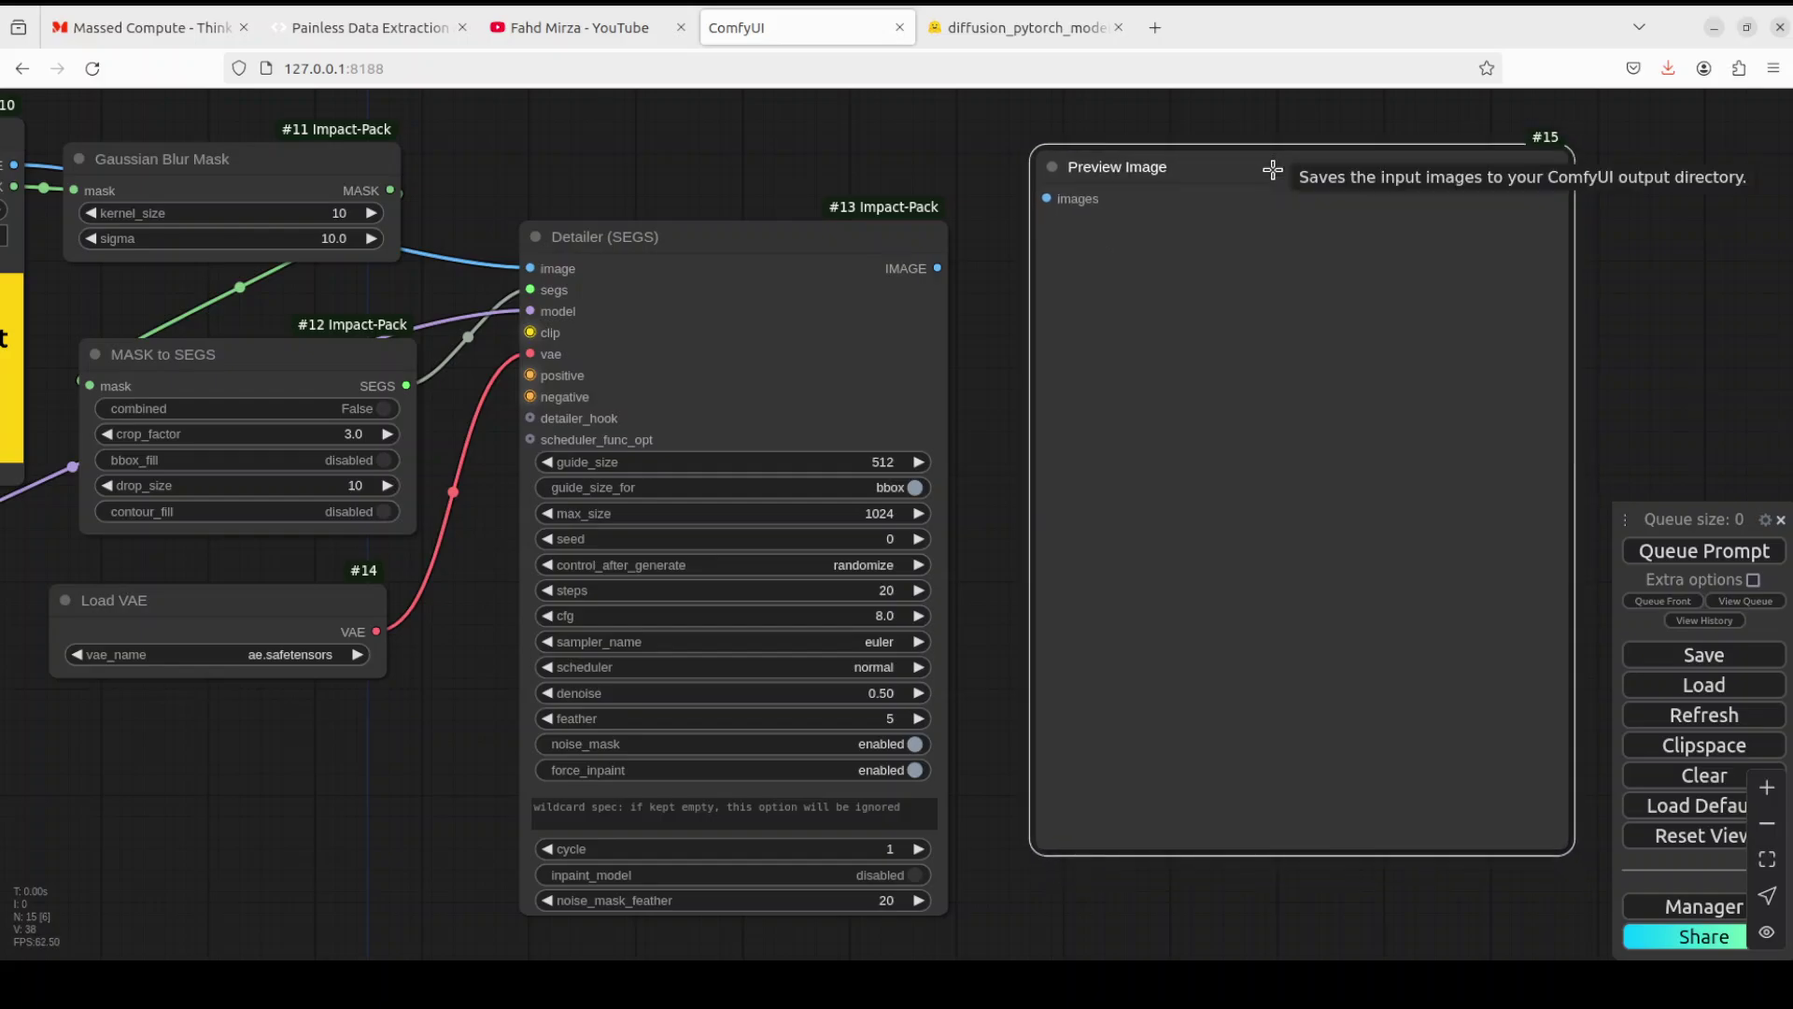
{"action": "left_click_drag", "start_coordinate": [940, 264], "coordinate": [1048, 198]}
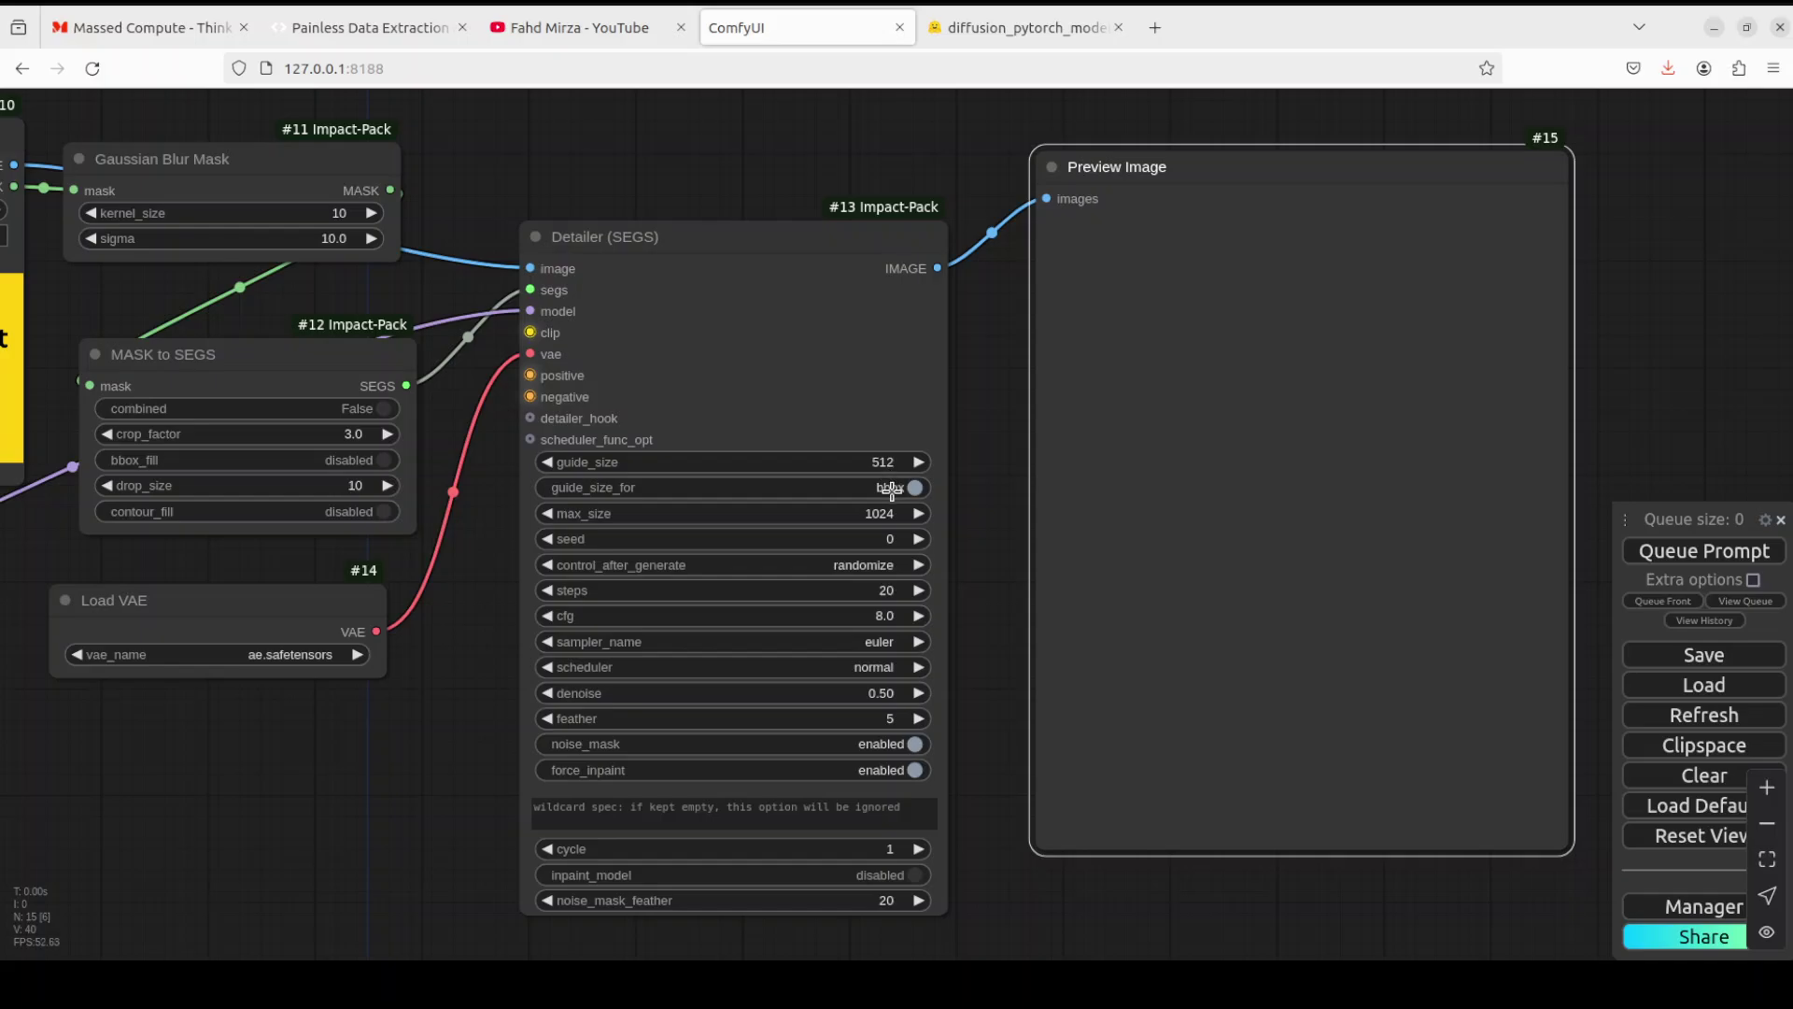
{"action": "left_click", "coordinate": [866, 535]}
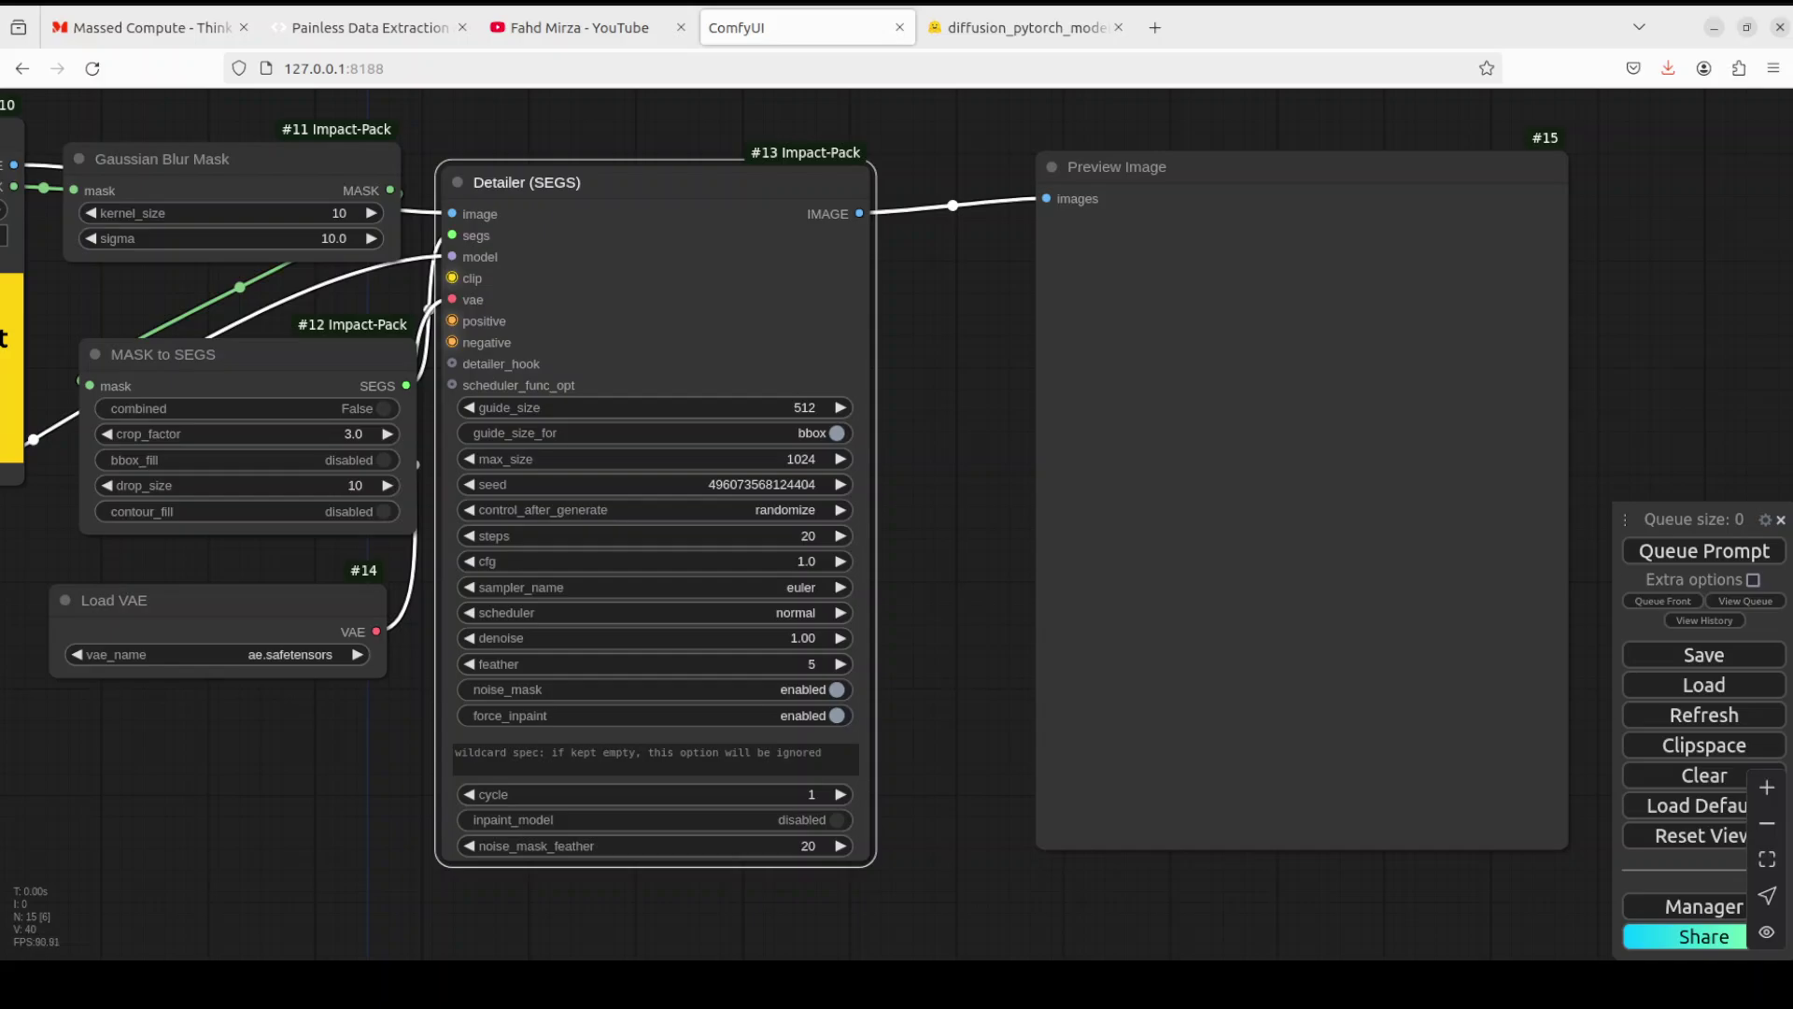
{"action": "scroll", "coordinate": [928, 562], "scroll_direction": "up", "scroll_amount": 2}
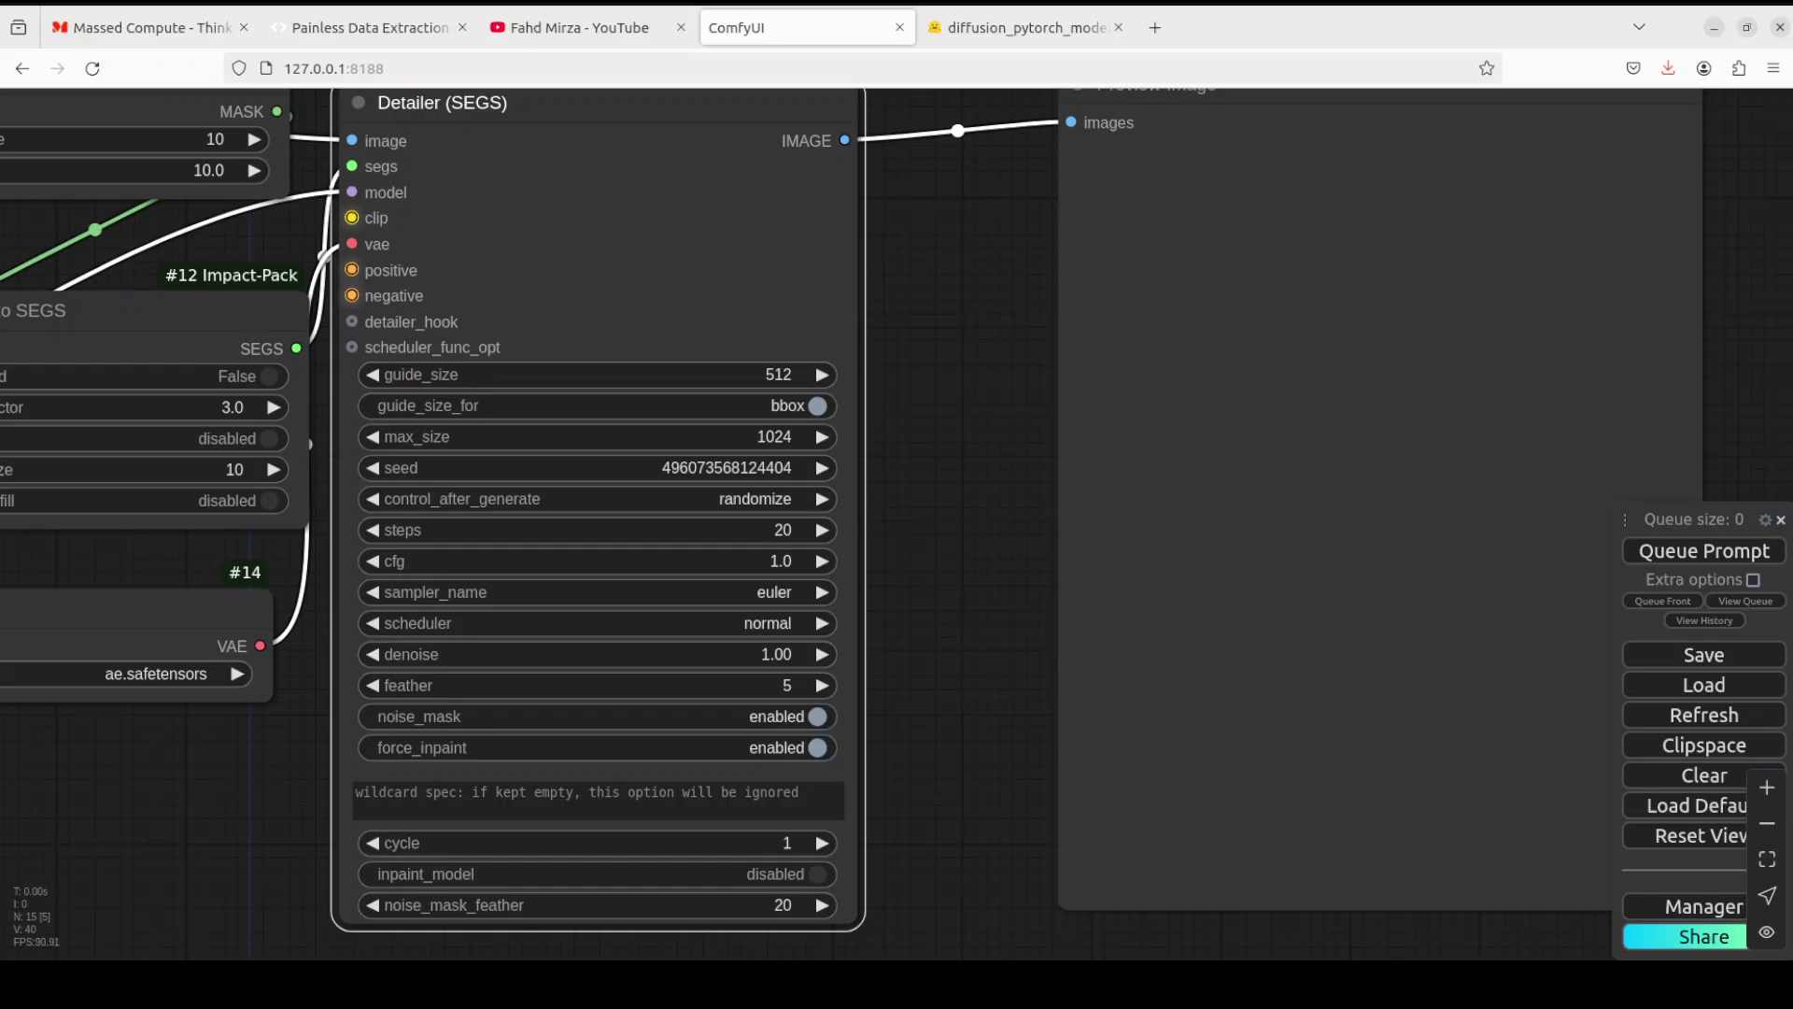
{"action": "scroll", "coordinate": [913, 520], "scroll_direction": "down", "scroll_amount": 2}
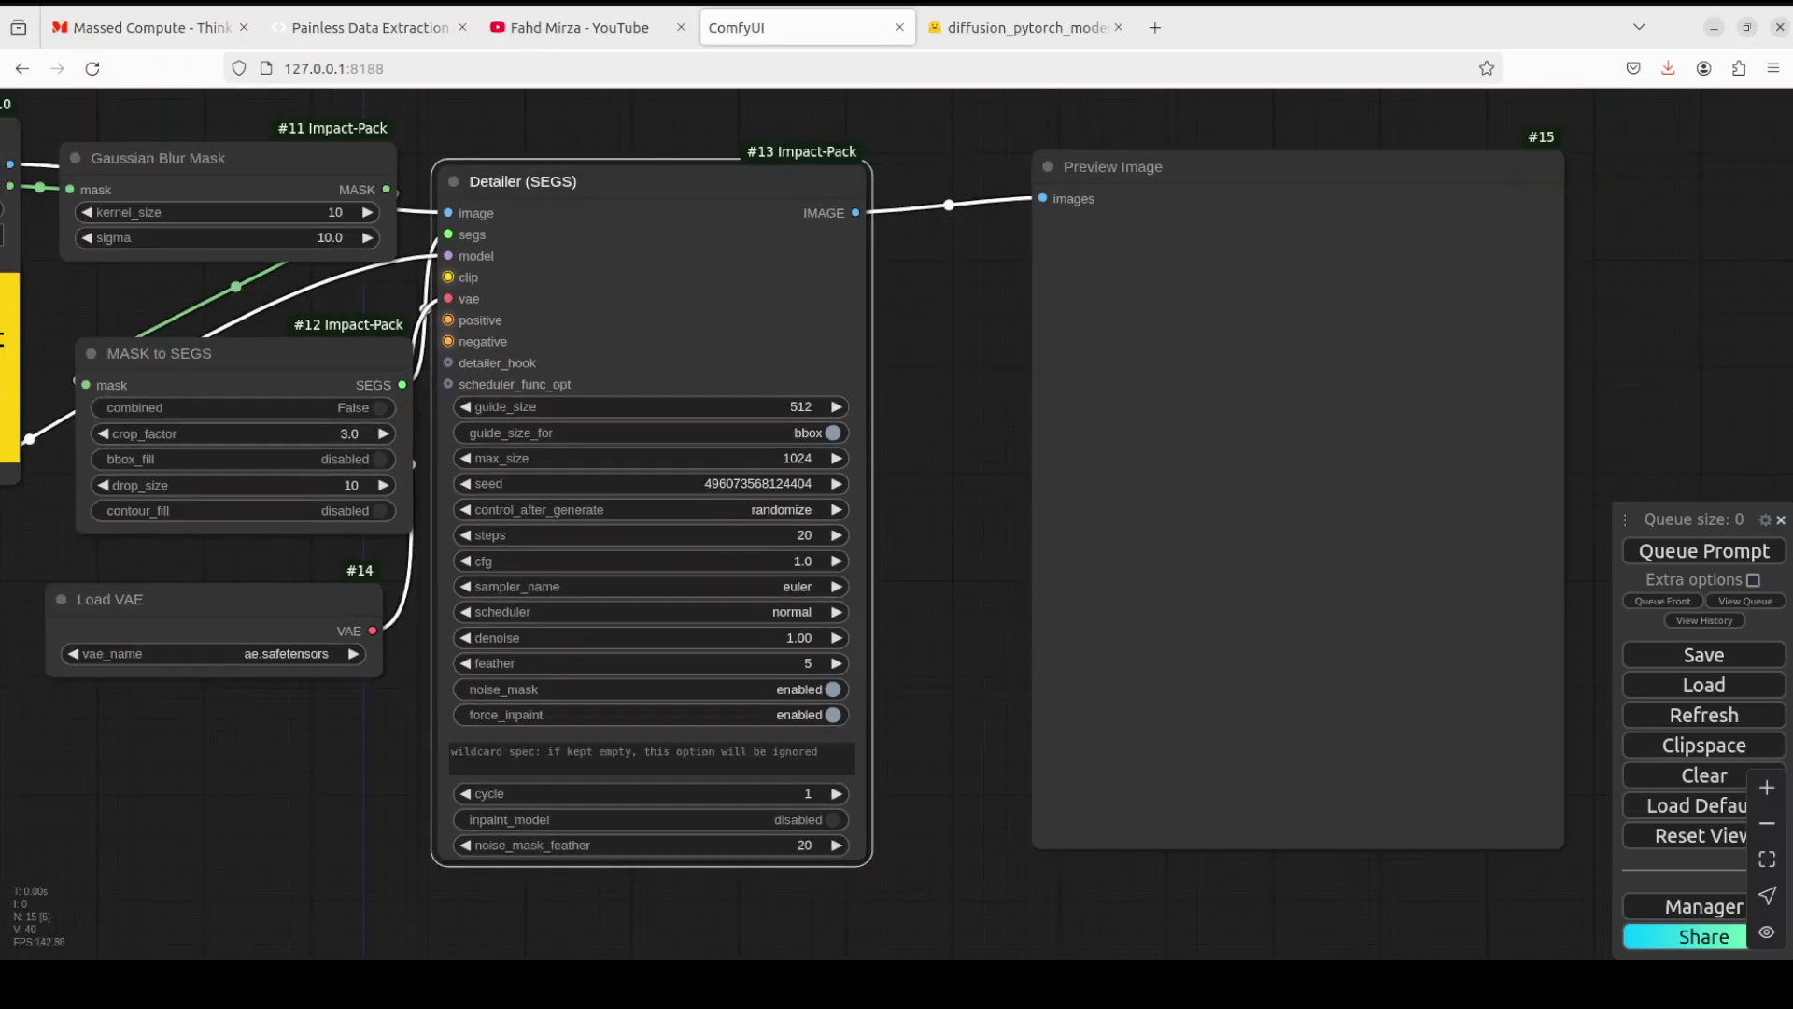
{"action": "left_click_drag", "start_coordinate": [345, 804], "coordinate": [463, 838]}
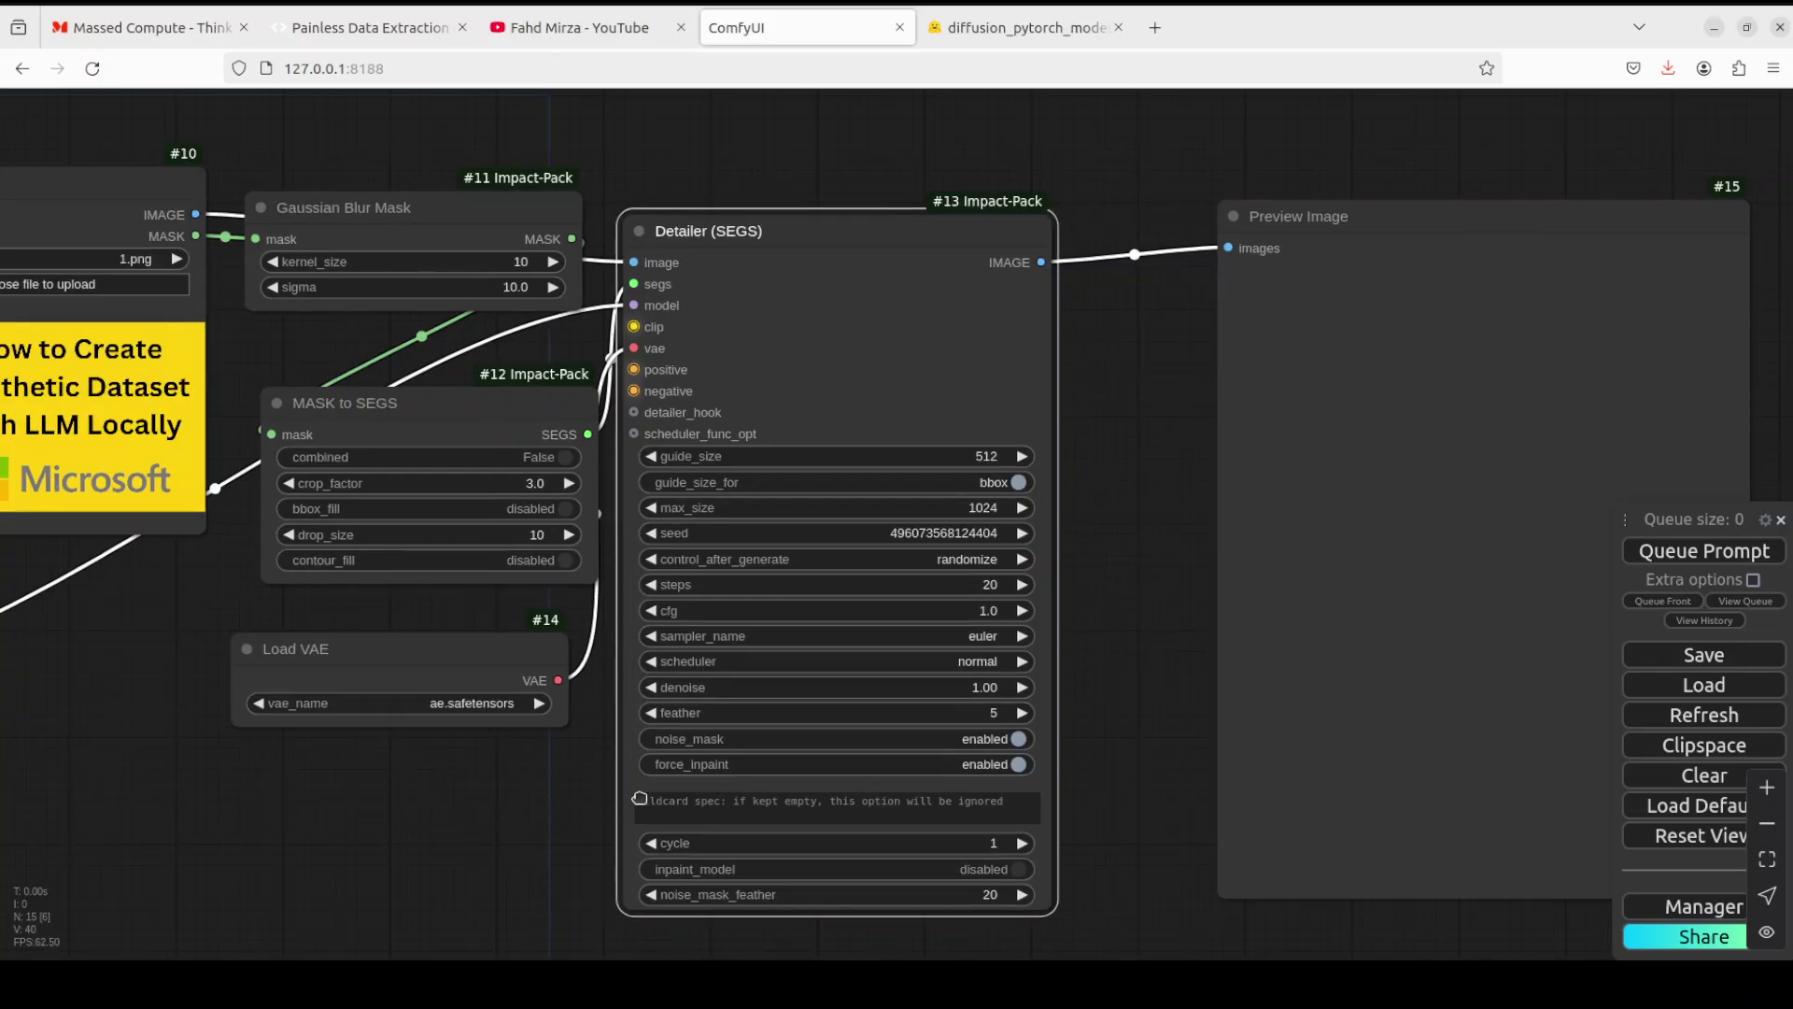
Load bl.png from the Downloads folder into the Load Image node
{"action": "left_click_drag", "start_coordinate": [640, 798], "coordinate": [888, 753]}
{"action": "left_click_drag", "start_coordinate": [785, 800], "coordinate": [1029, 833]}
{"action": "left_click_drag", "start_coordinate": [338, 782], "coordinate": [628, 858]}
{"action": "left_click_drag", "start_coordinate": [779, 844], "coordinate": [826, 848]}
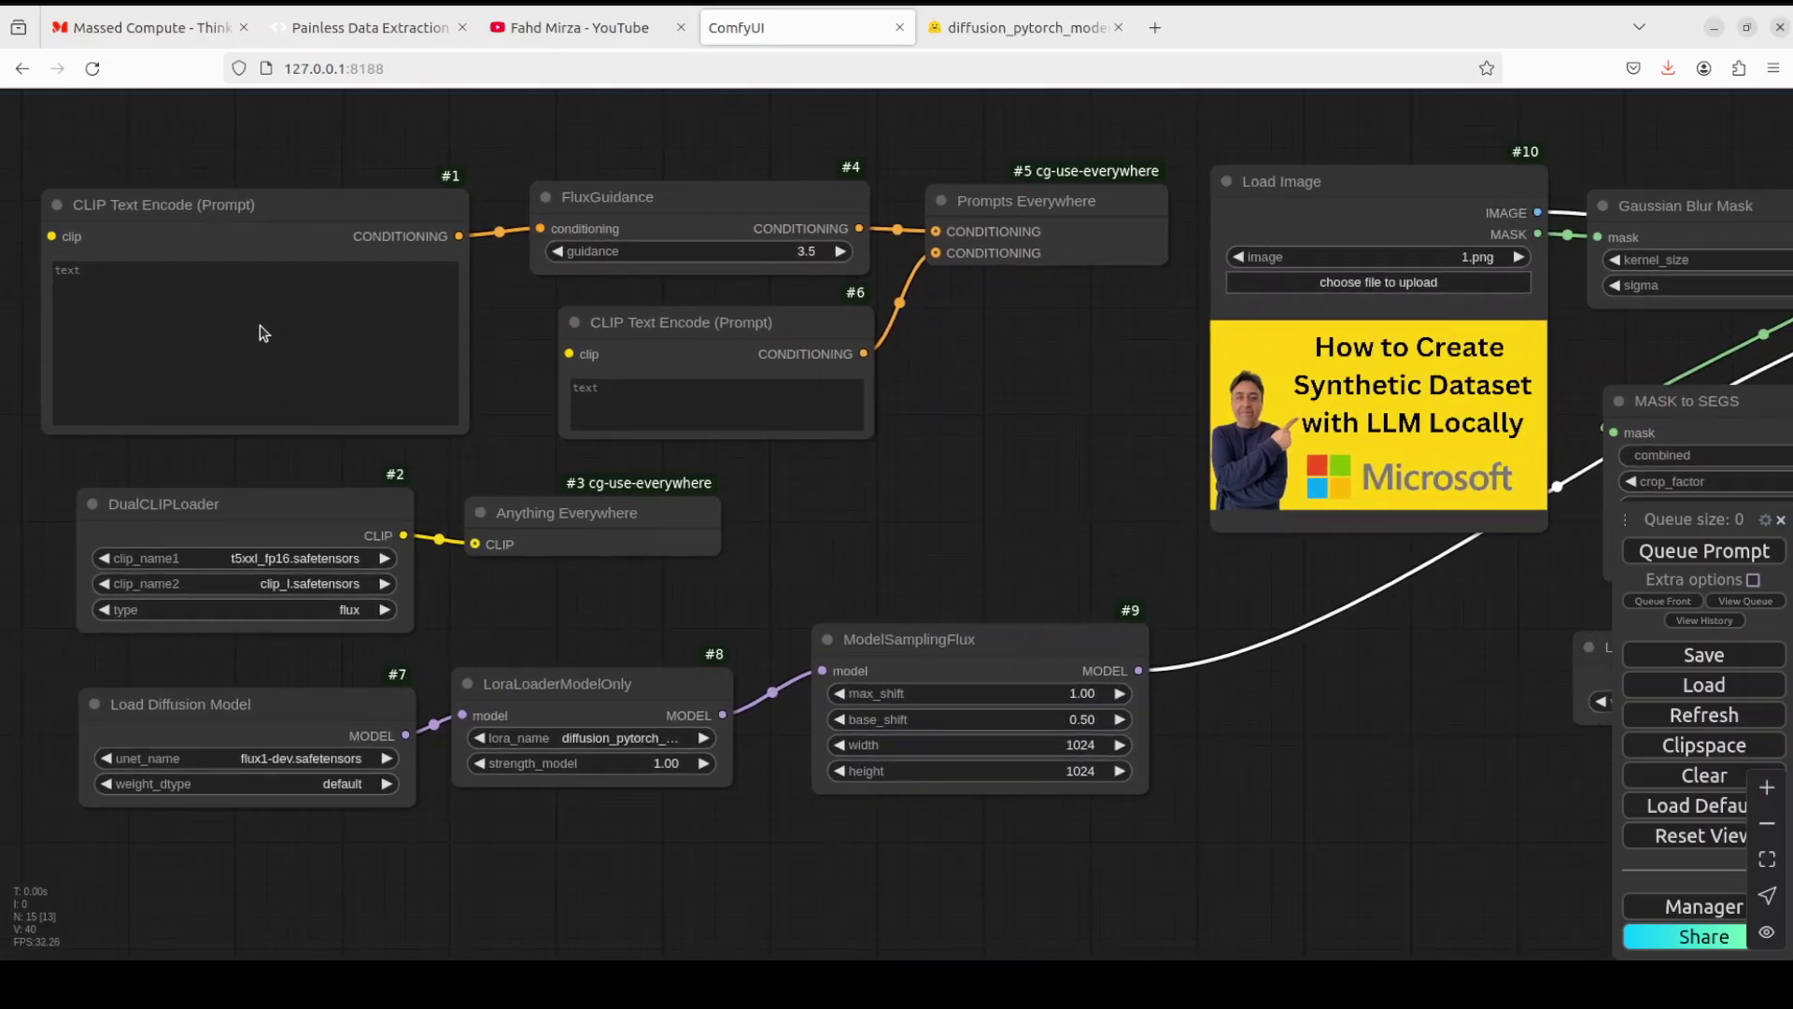
{"action": "left_click", "coordinate": [1361, 282]}
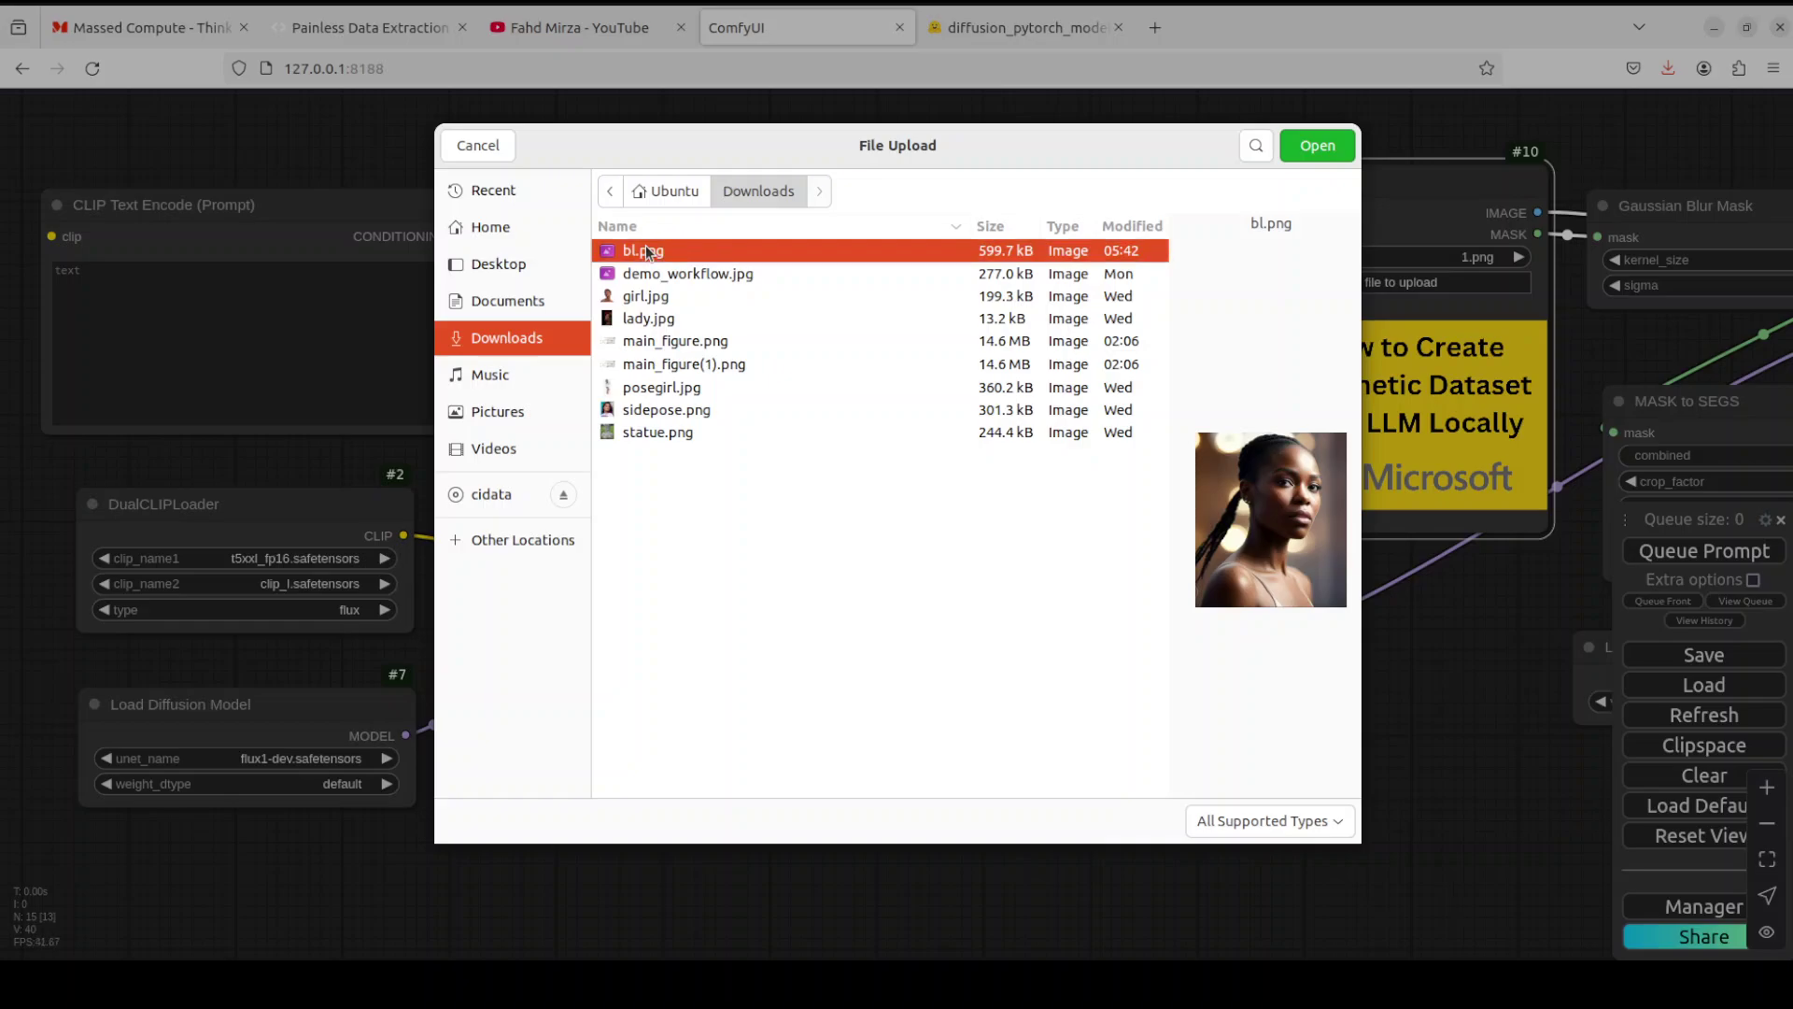
{"action": "double_click", "coordinate": [647, 244]}
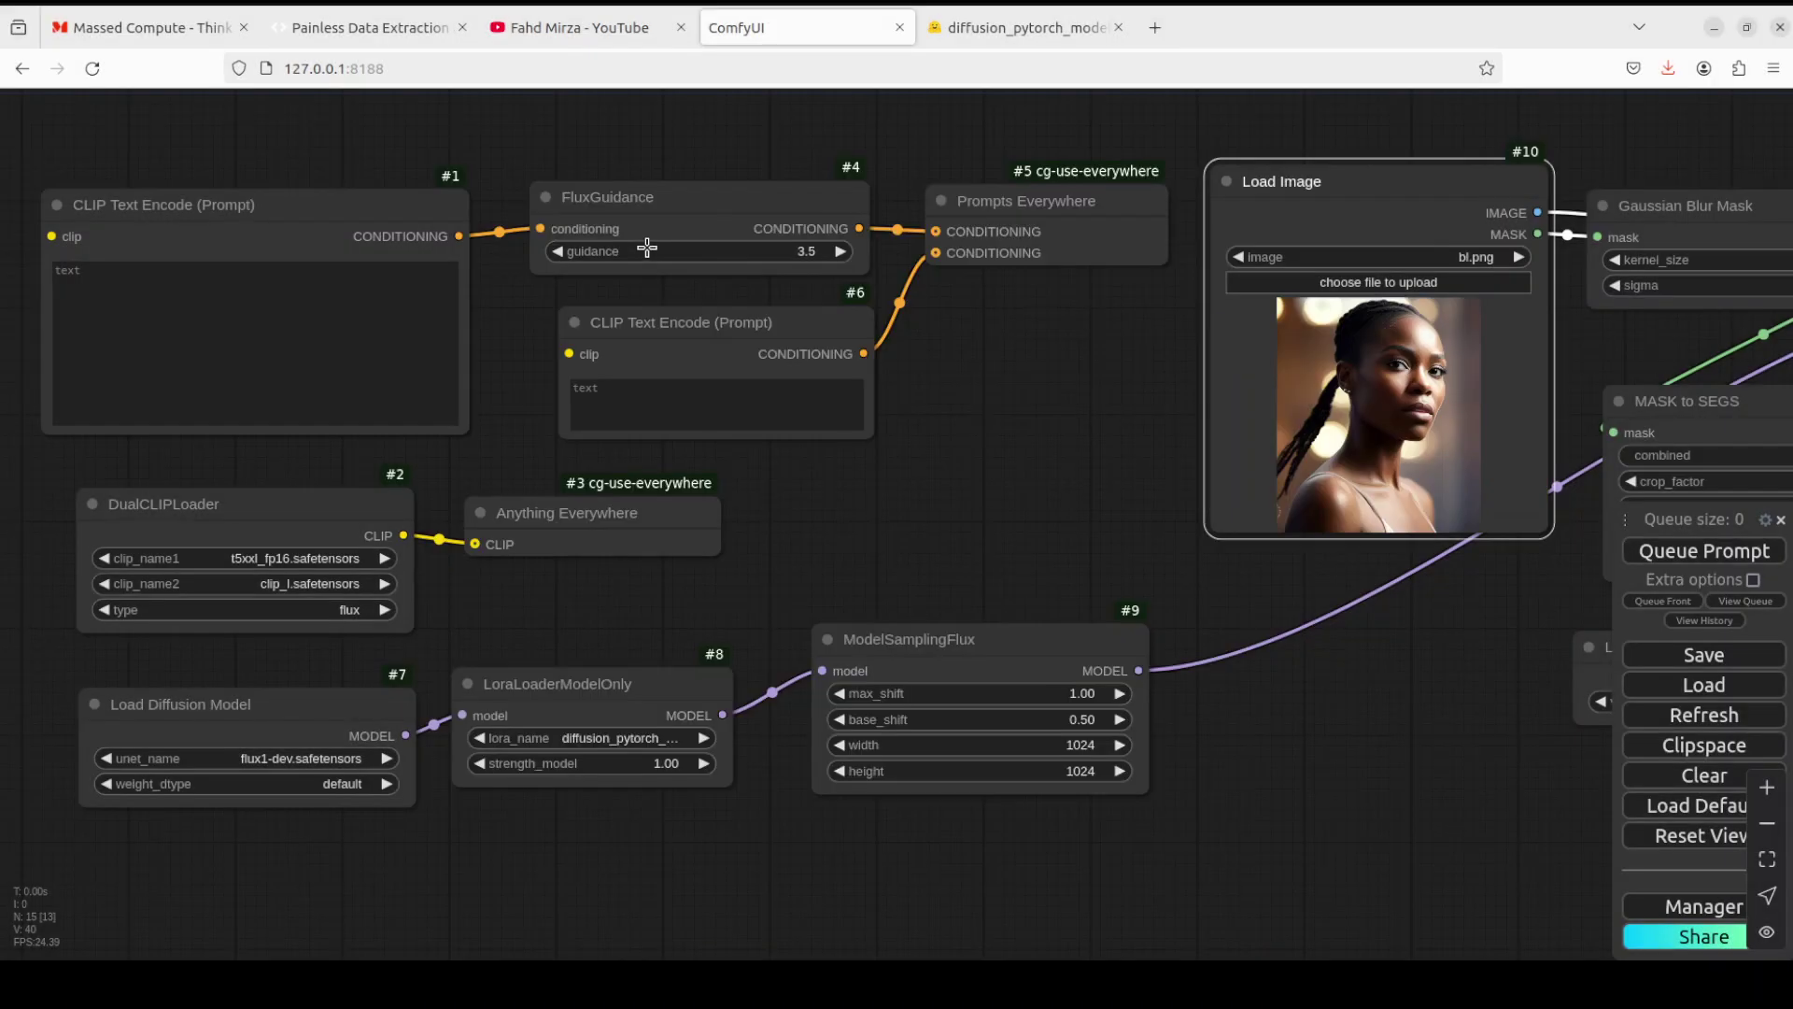
Enter "designer pink shirt of high quality" as the text of the CLIP Text Encode node that feeds FluxGuidance
{"action": "left_click", "coordinate": [268, 317]}
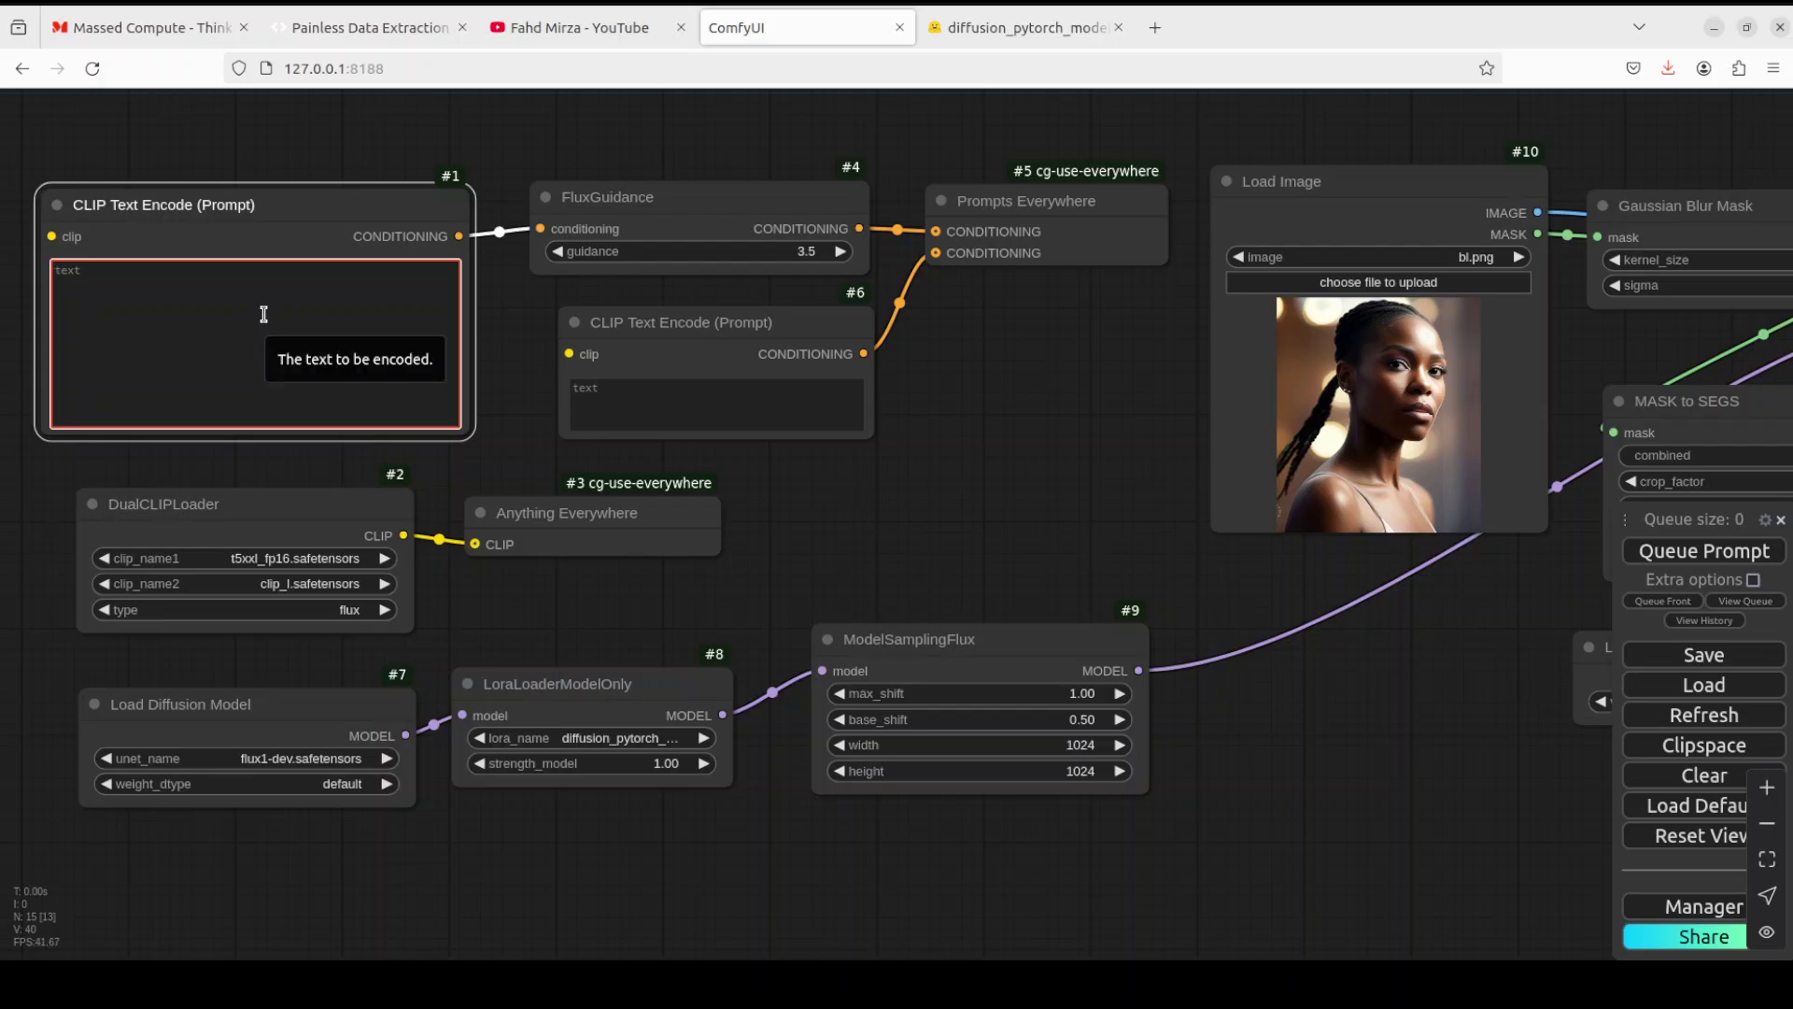
{"action": "type", "text": "de"}
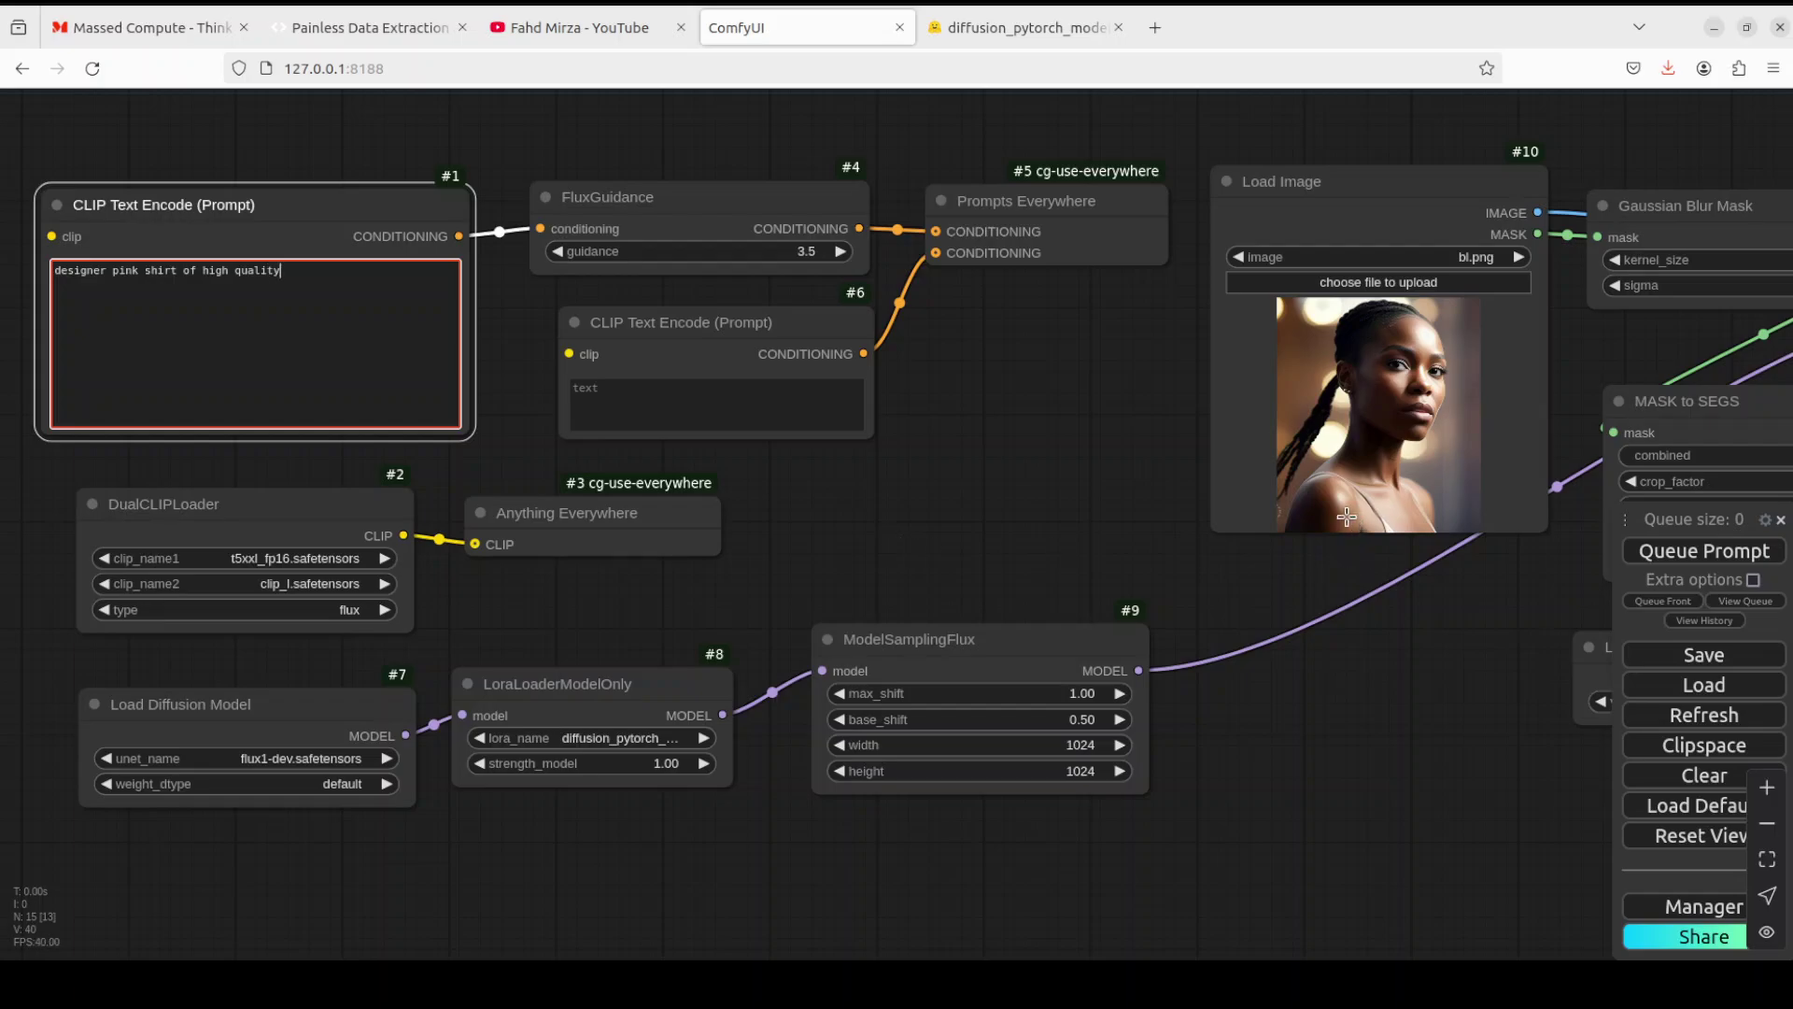
{"action": "left_click", "coordinate": [1548, 544]}
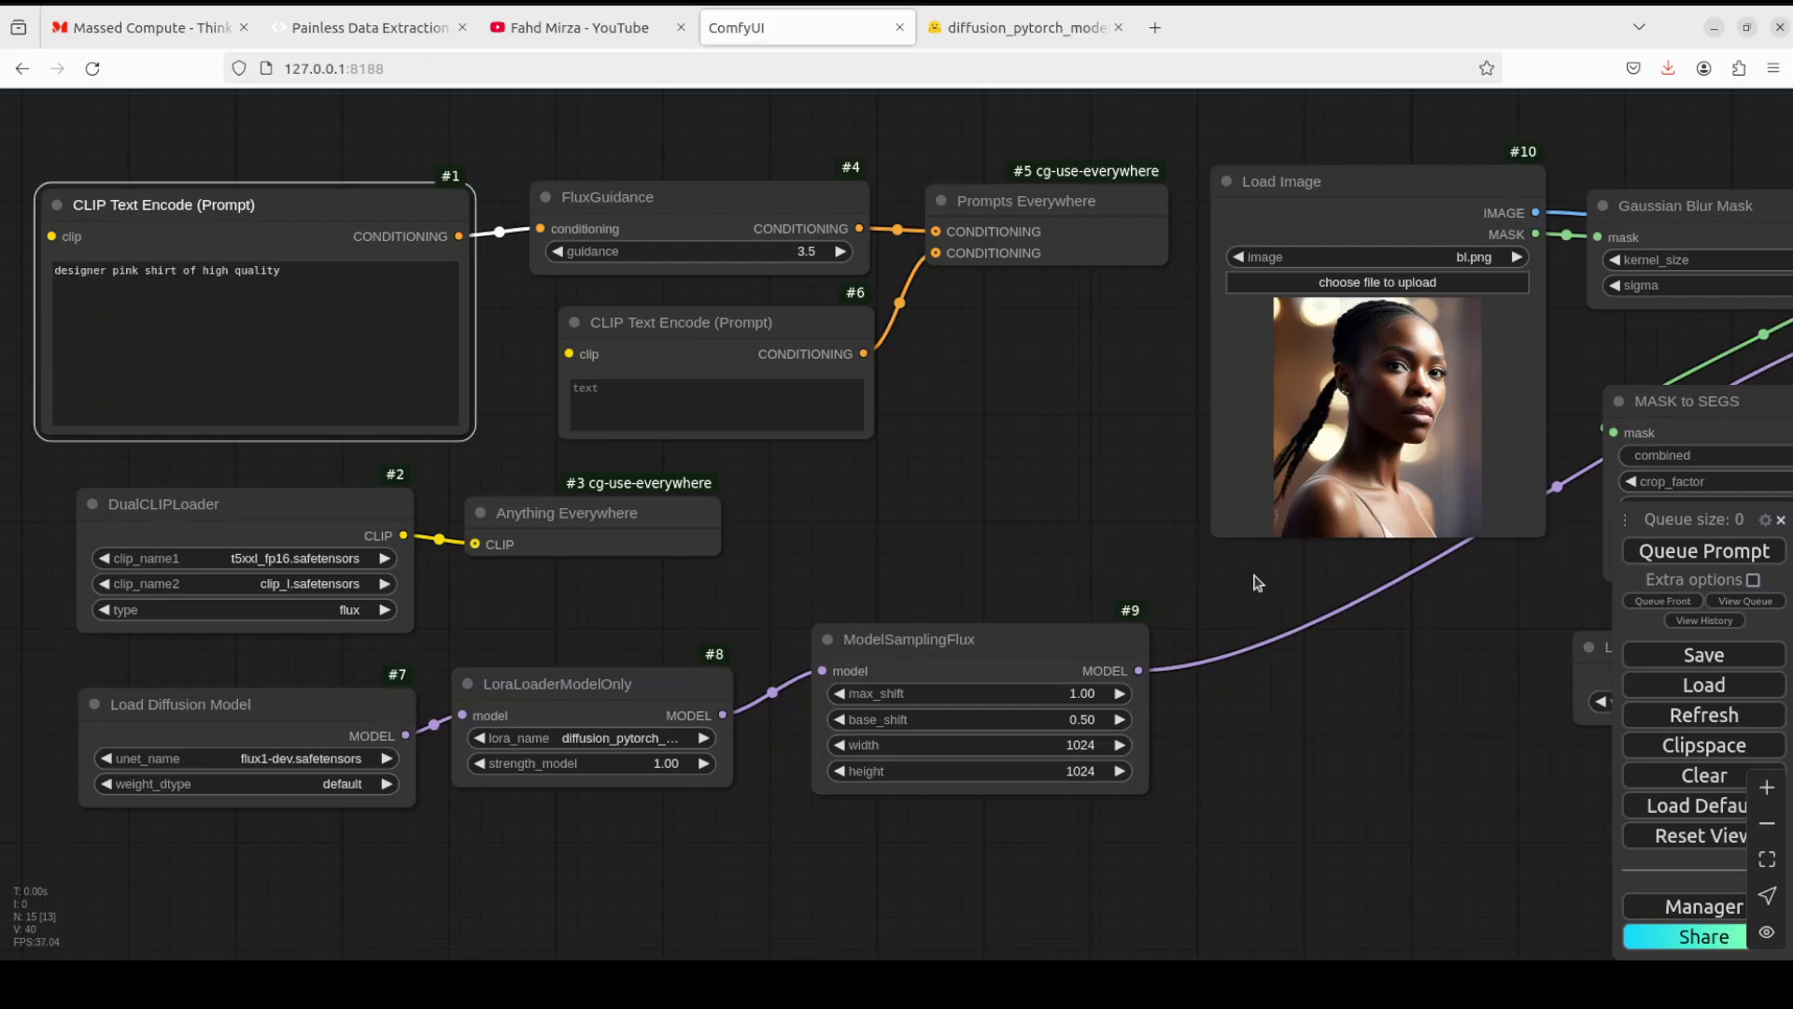
Paint a mask over the woman's shoulders and chest in the Load Image node's MaskEditor and save it to the node
{"action": "mouse_move", "coordinate": [1443, 745]}
{"action": "left_mouse_down"}
{"action": "mouse_move", "coordinate": [1321, 752]}
{"action": "mouse_move", "coordinate": [1442, 740]}
{"action": "left_mouse_up"}
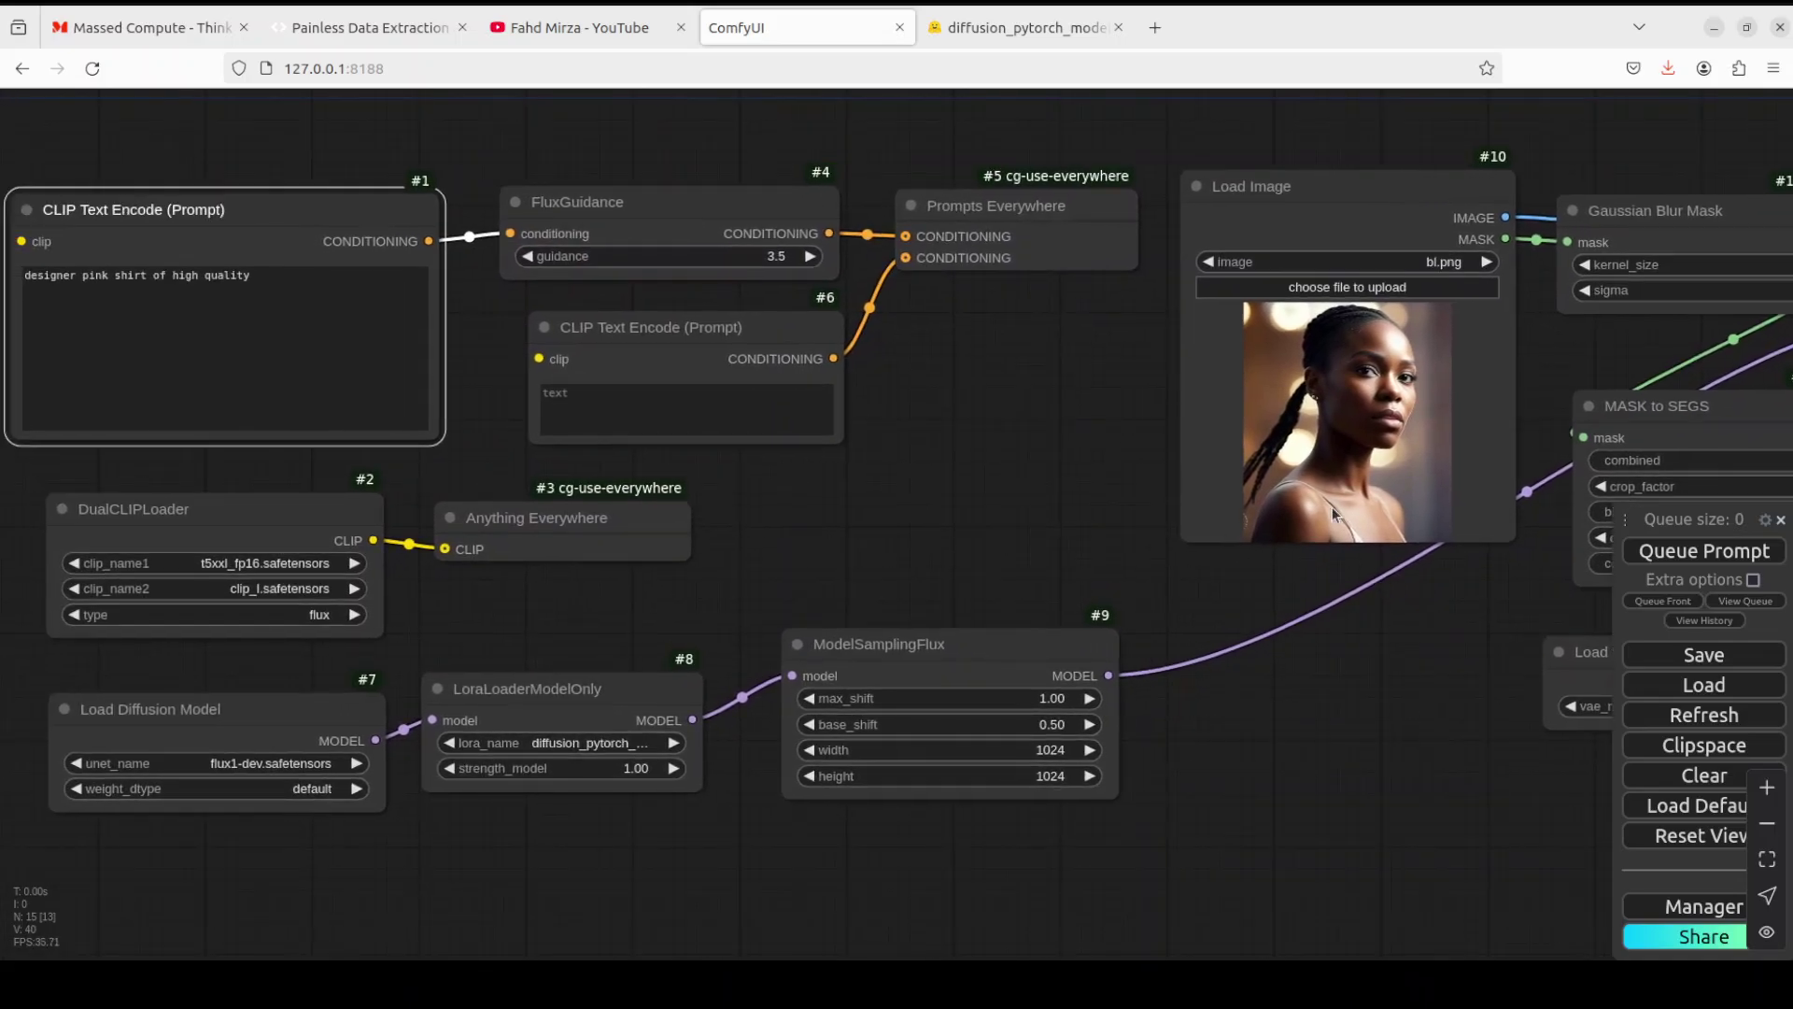
{"action": "right_click", "coordinate": [1316, 435]}
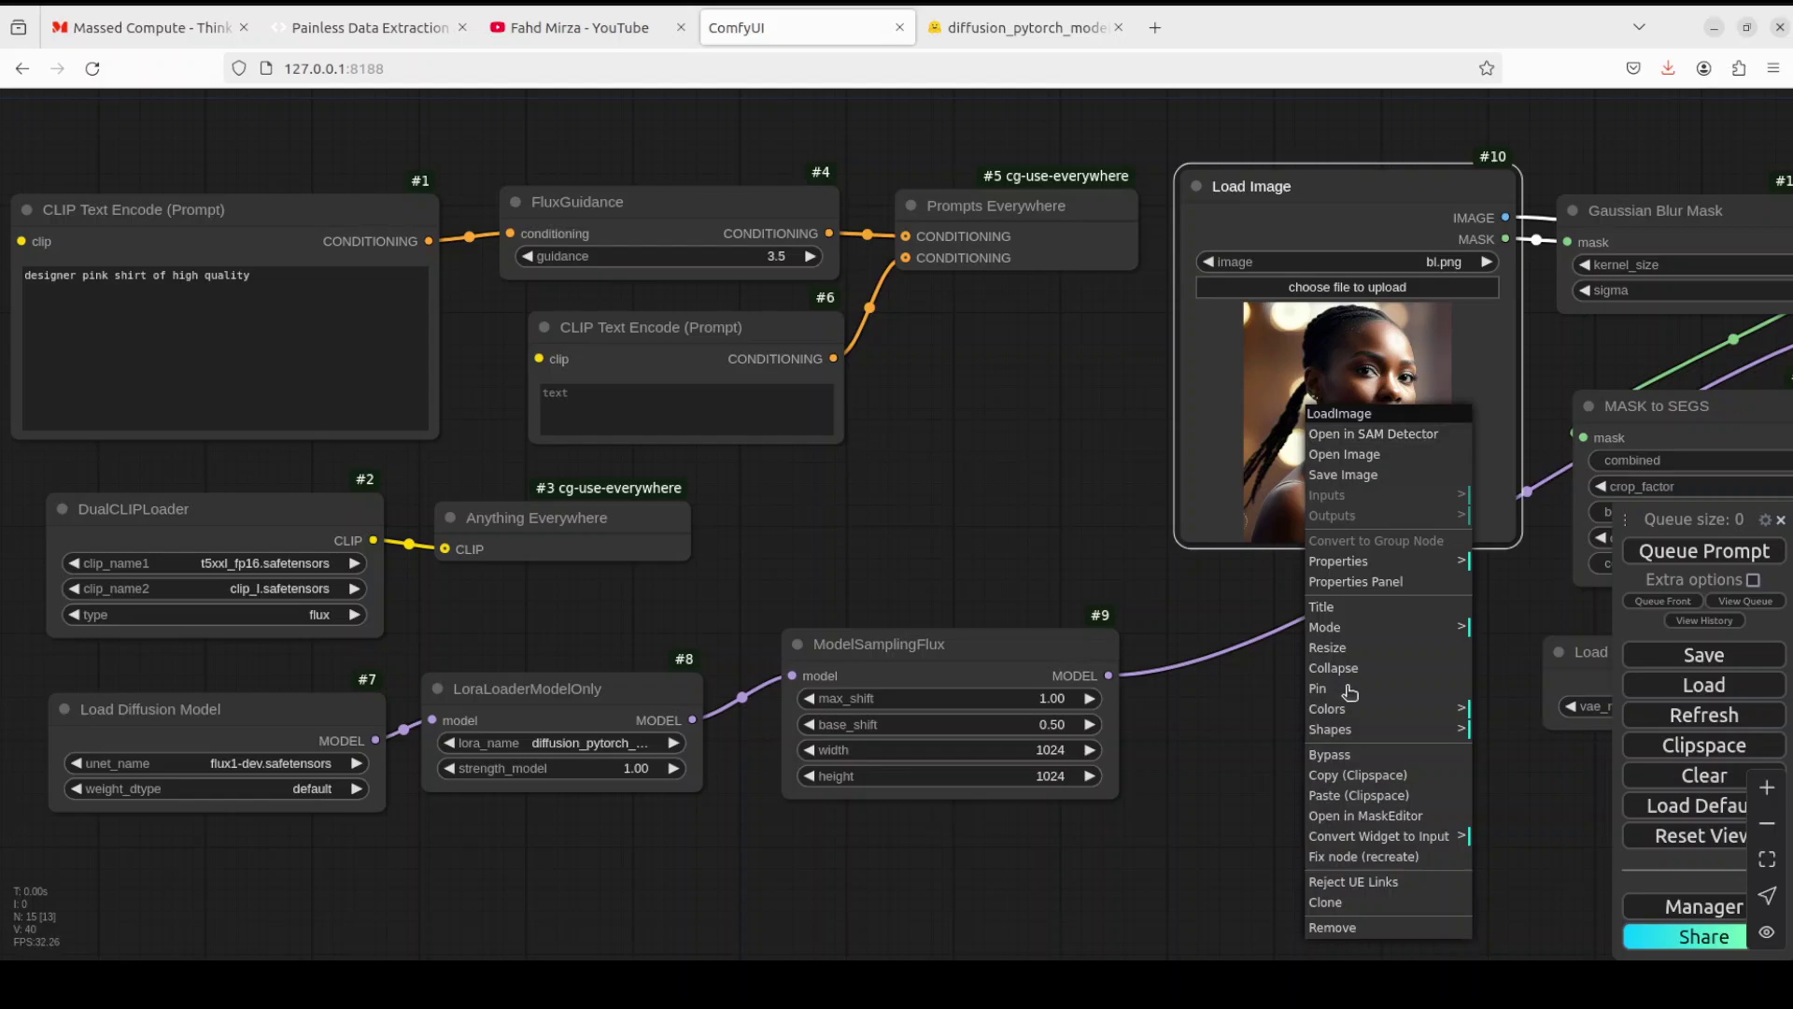
{"action": "left_click", "coordinate": [1357, 818]}
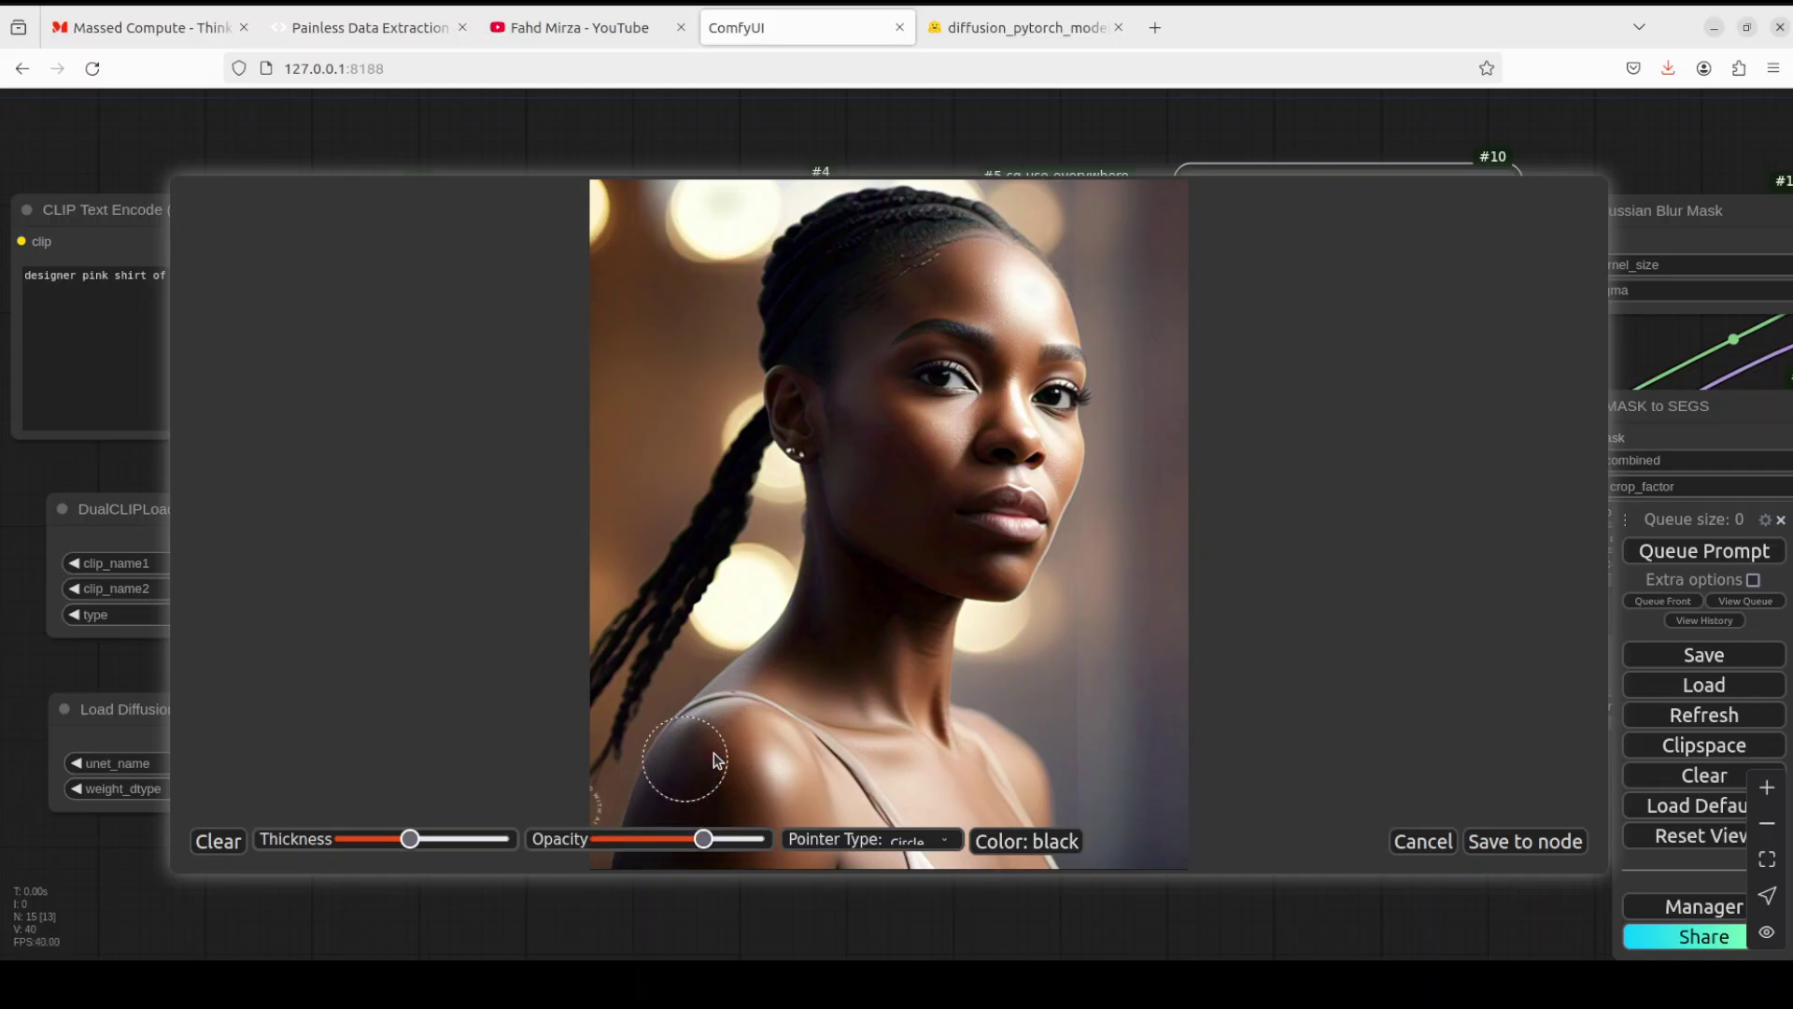
{"action": "mouse_move", "coordinate": [716, 758]}
{"action": "left_mouse_down"}
{"action": "mouse_move", "coordinate": [761, 742]}
{"action": "mouse_move", "coordinate": [799, 761]}
{"action": "mouse_move", "coordinate": [813, 861]}
{"action": "left_mouse_up"}
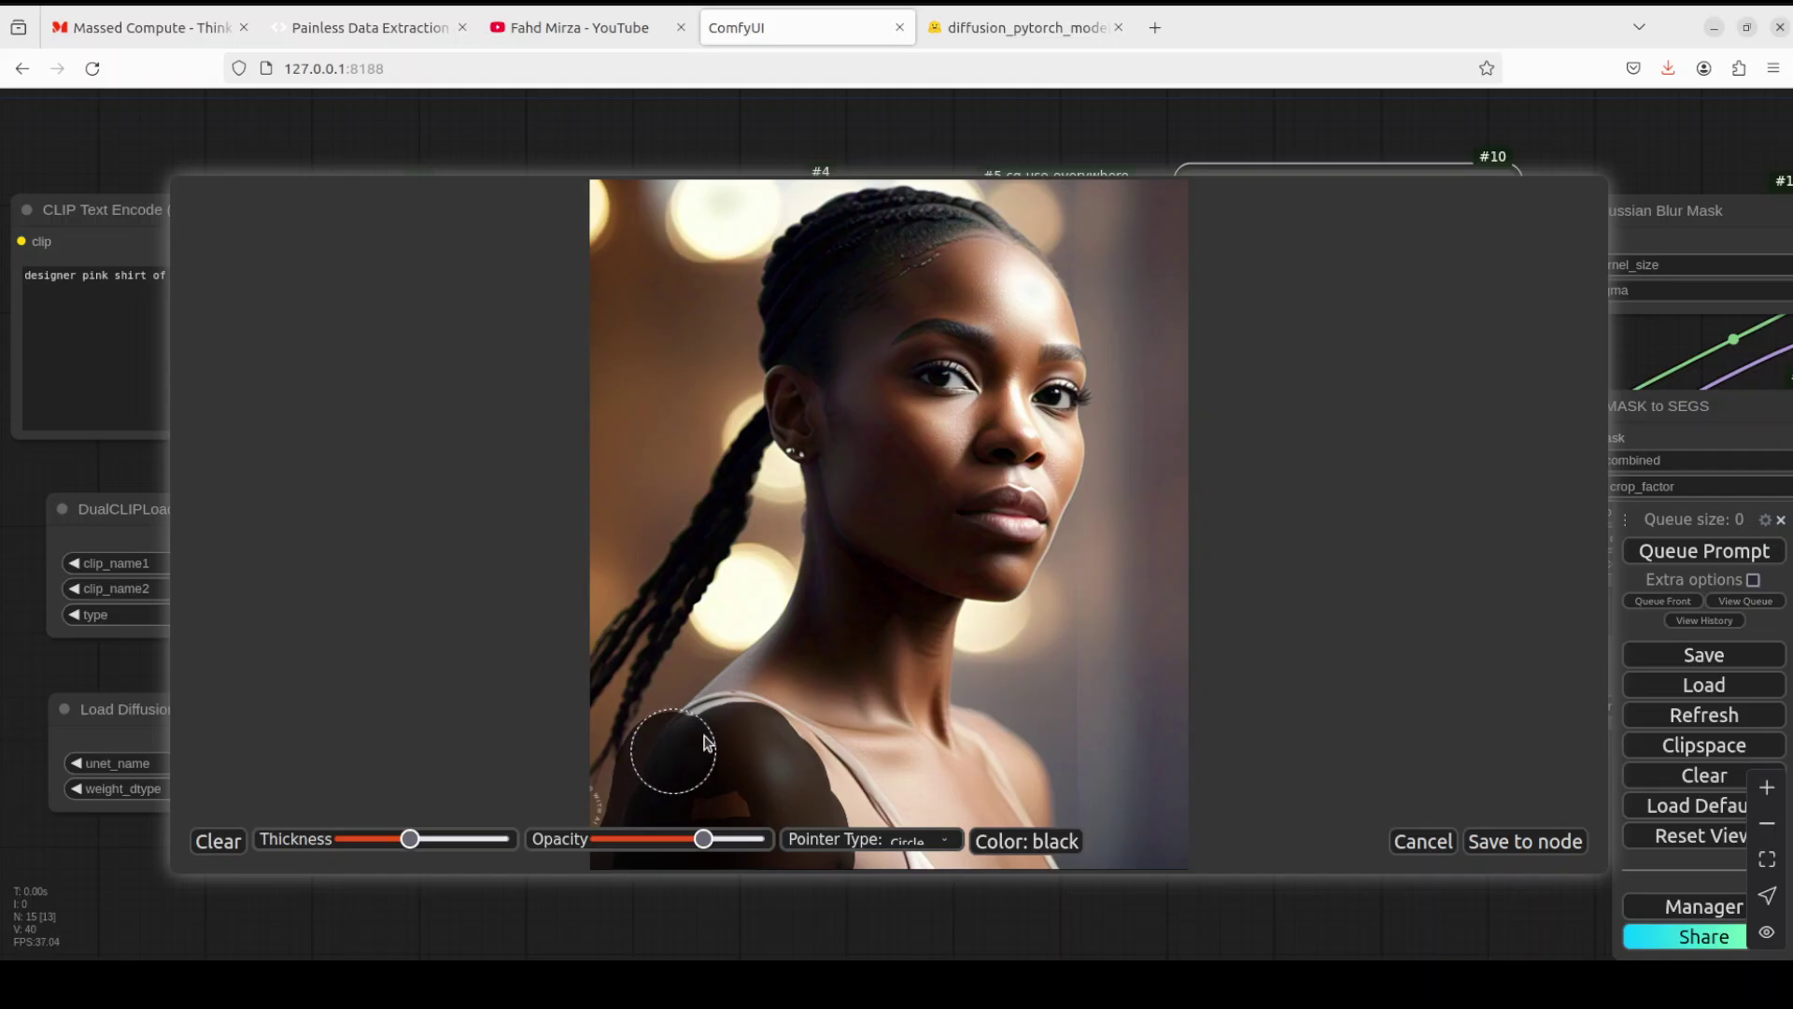
{"action": "mouse_move", "coordinate": [704, 741]}
{"action": "left_mouse_down"}
{"action": "mouse_move", "coordinate": [784, 730]}
{"action": "mouse_move", "coordinate": [796, 761]}
{"action": "mouse_move", "coordinate": [736, 789]}
{"action": "mouse_move", "coordinate": [789, 759]}
{"action": "mouse_move", "coordinate": [1016, 762]}
{"action": "mouse_move", "coordinate": [1020, 872]}
{"action": "mouse_move", "coordinate": [873, 868]}
{"action": "mouse_move", "coordinate": [854, 845]}
{"action": "mouse_move", "coordinate": [859, 822]}
{"action": "mouse_move", "coordinate": [965, 820]}
{"action": "mouse_move", "coordinate": [972, 768]}
{"action": "left_mouse_up"}
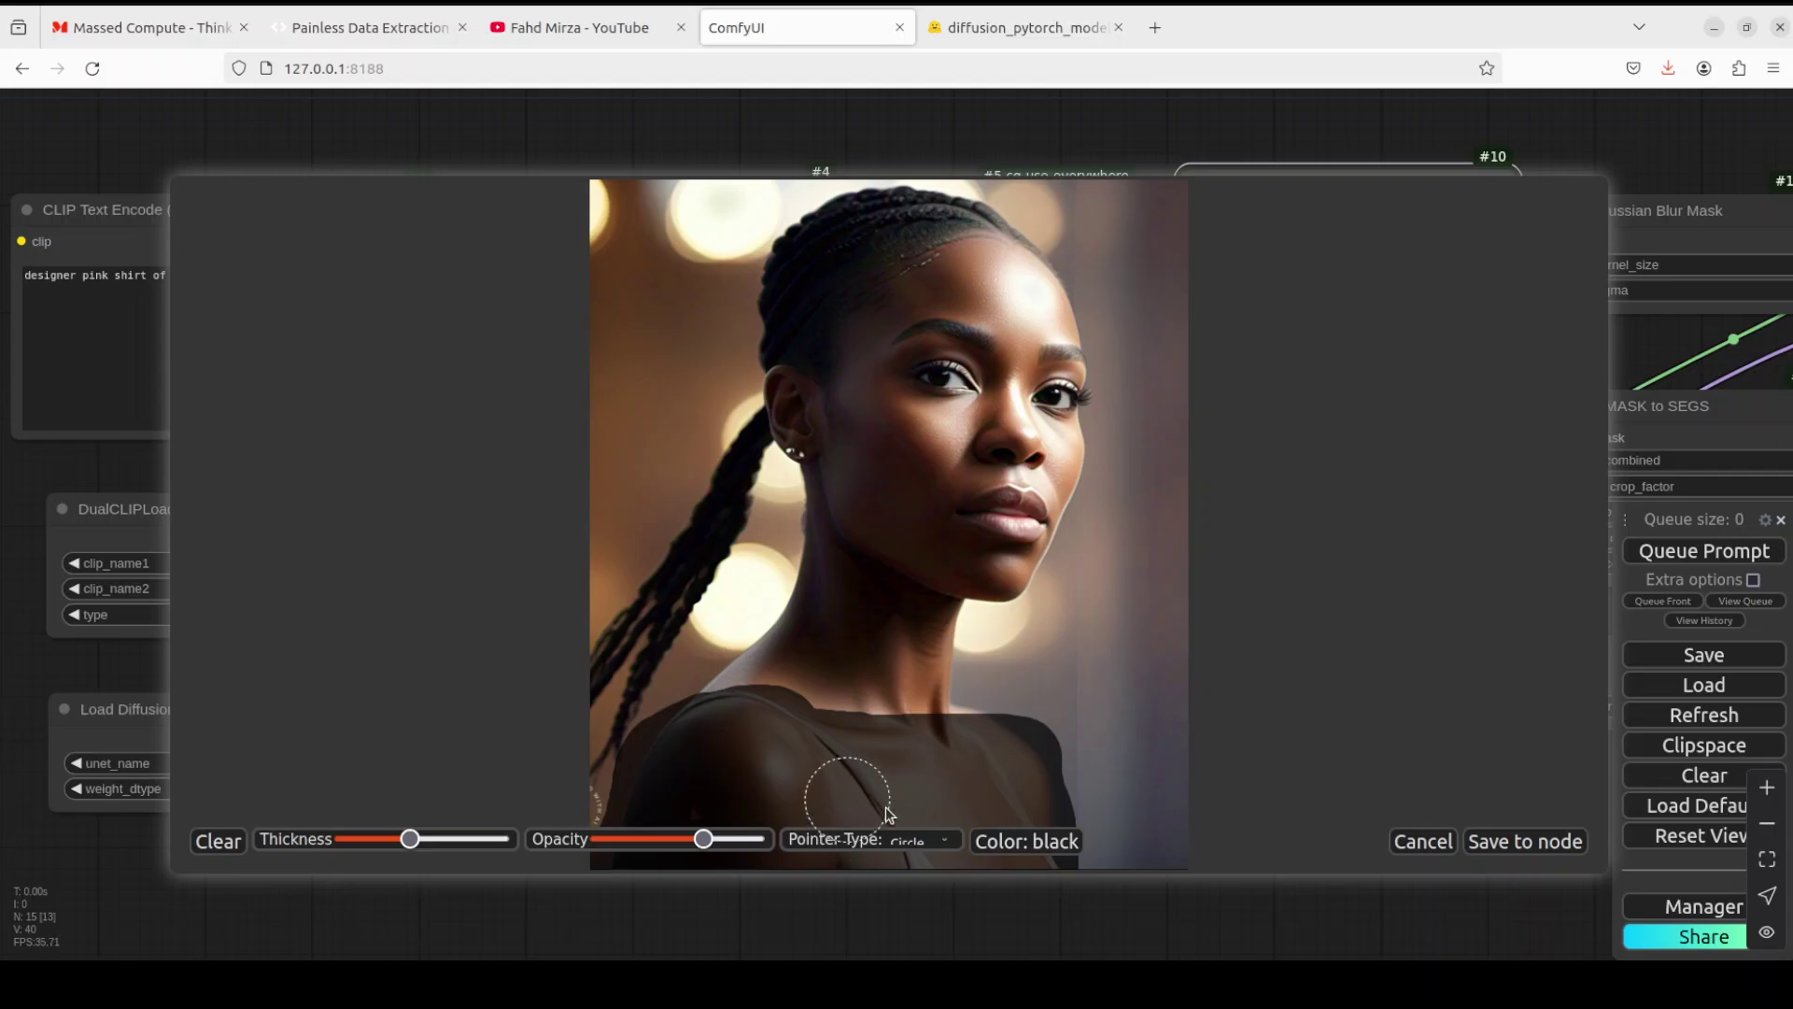
{"action": "left_click", "coordinate": [1510, 845]}
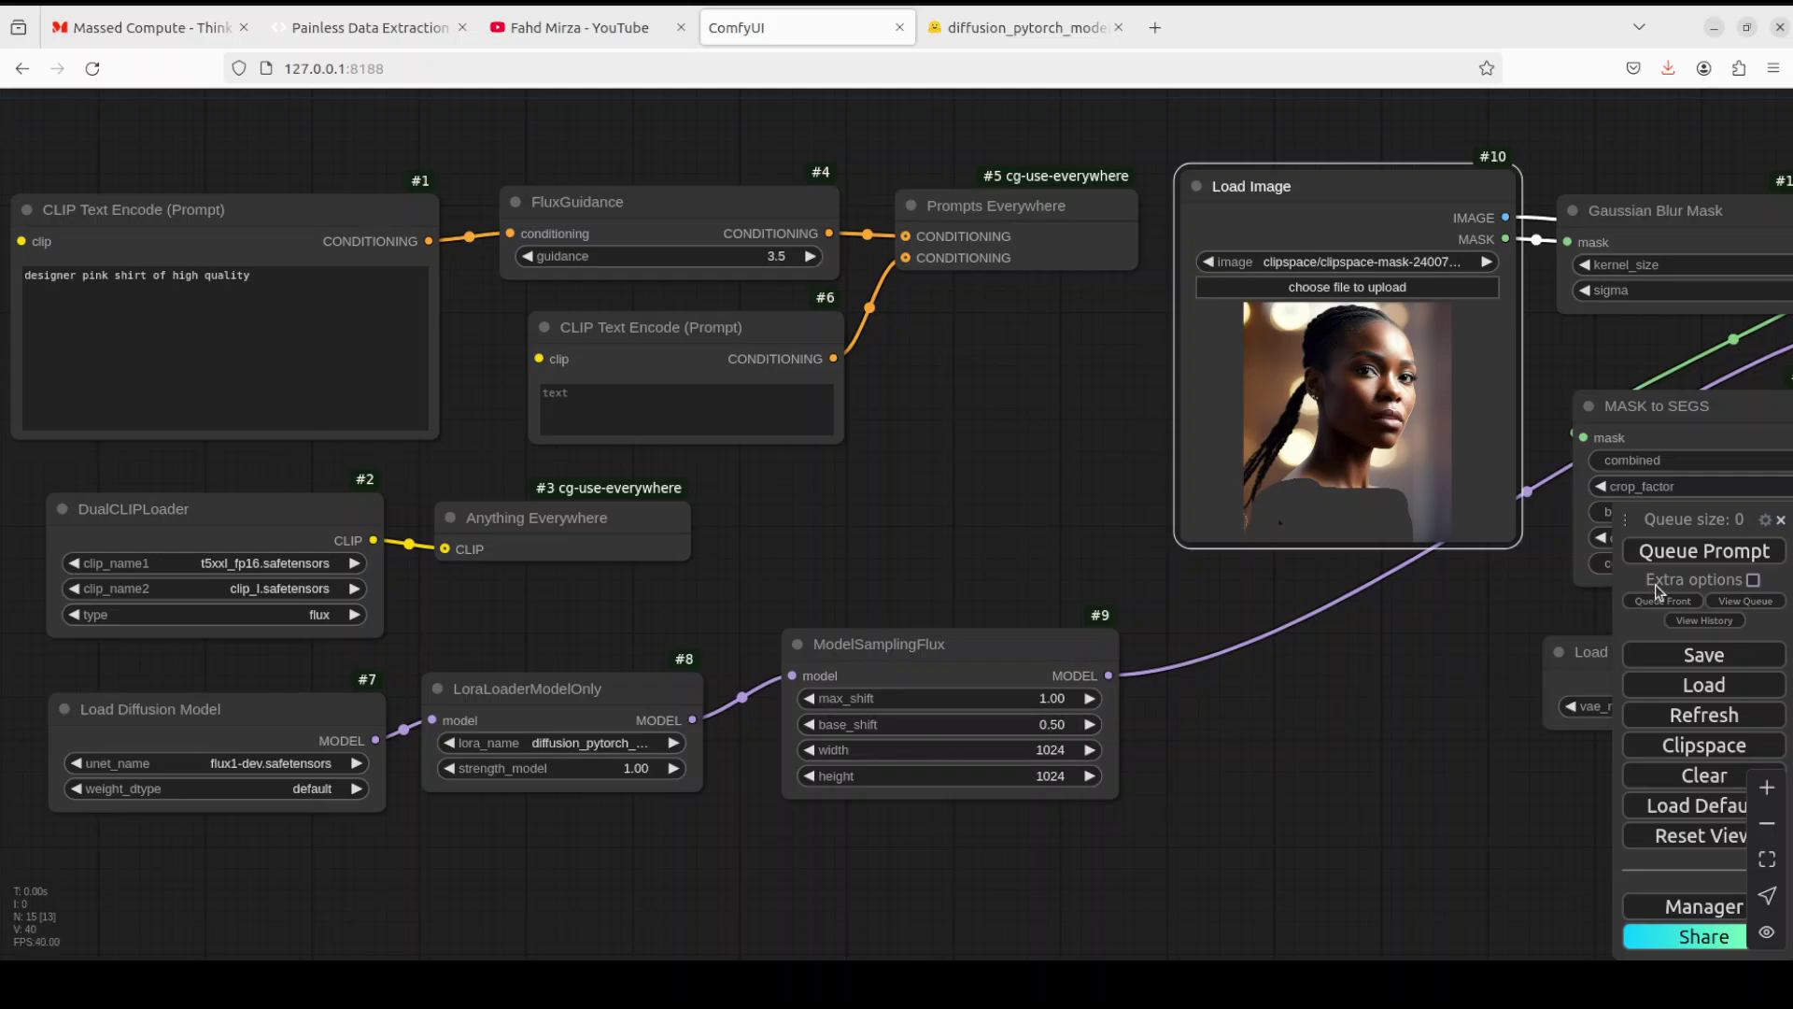
Queue the prompt to run the inpainting workflow, and move the Preview Image node closer to Detailer (SEGS)
{"action": "left_click", "coordinate": [1681, 558]}
{"action": "left_click_drag", "start_coordinate": [1224, 675], "coordinate": [617, 612]}
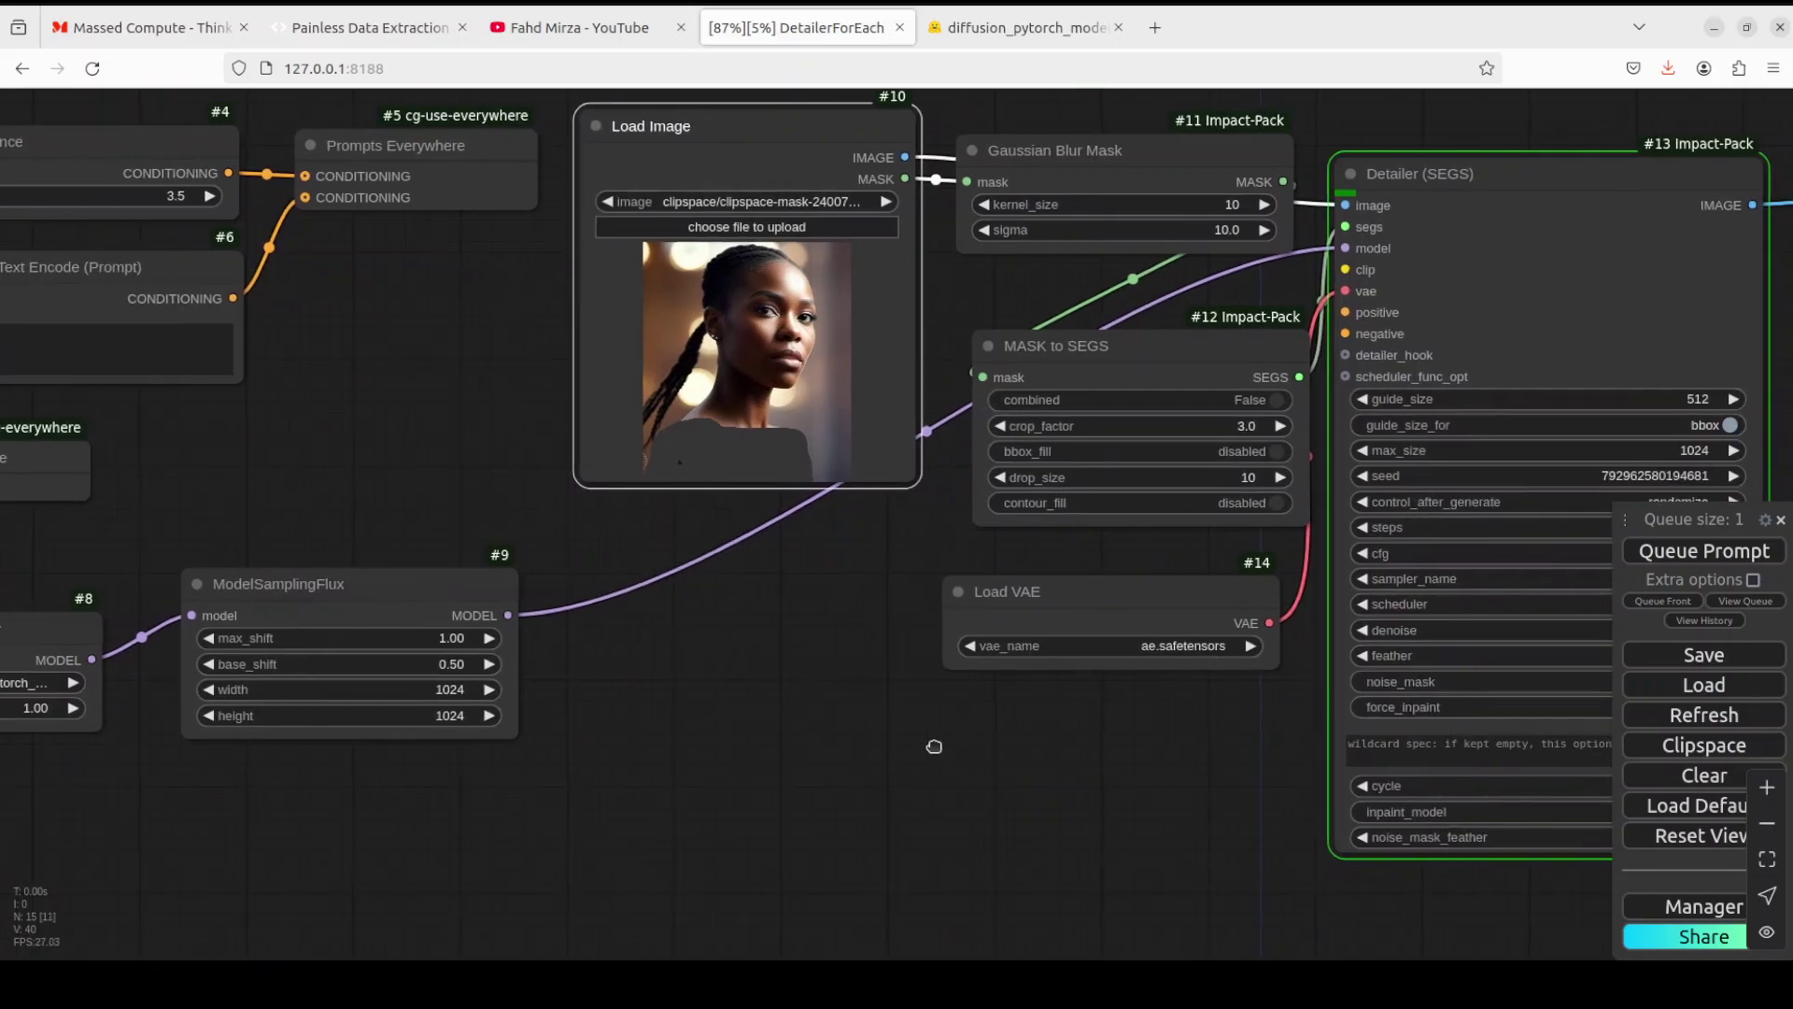
{"action": "left_click_drag", "start_coordinate": [1237, 849], "coordinate": [918, 889]}
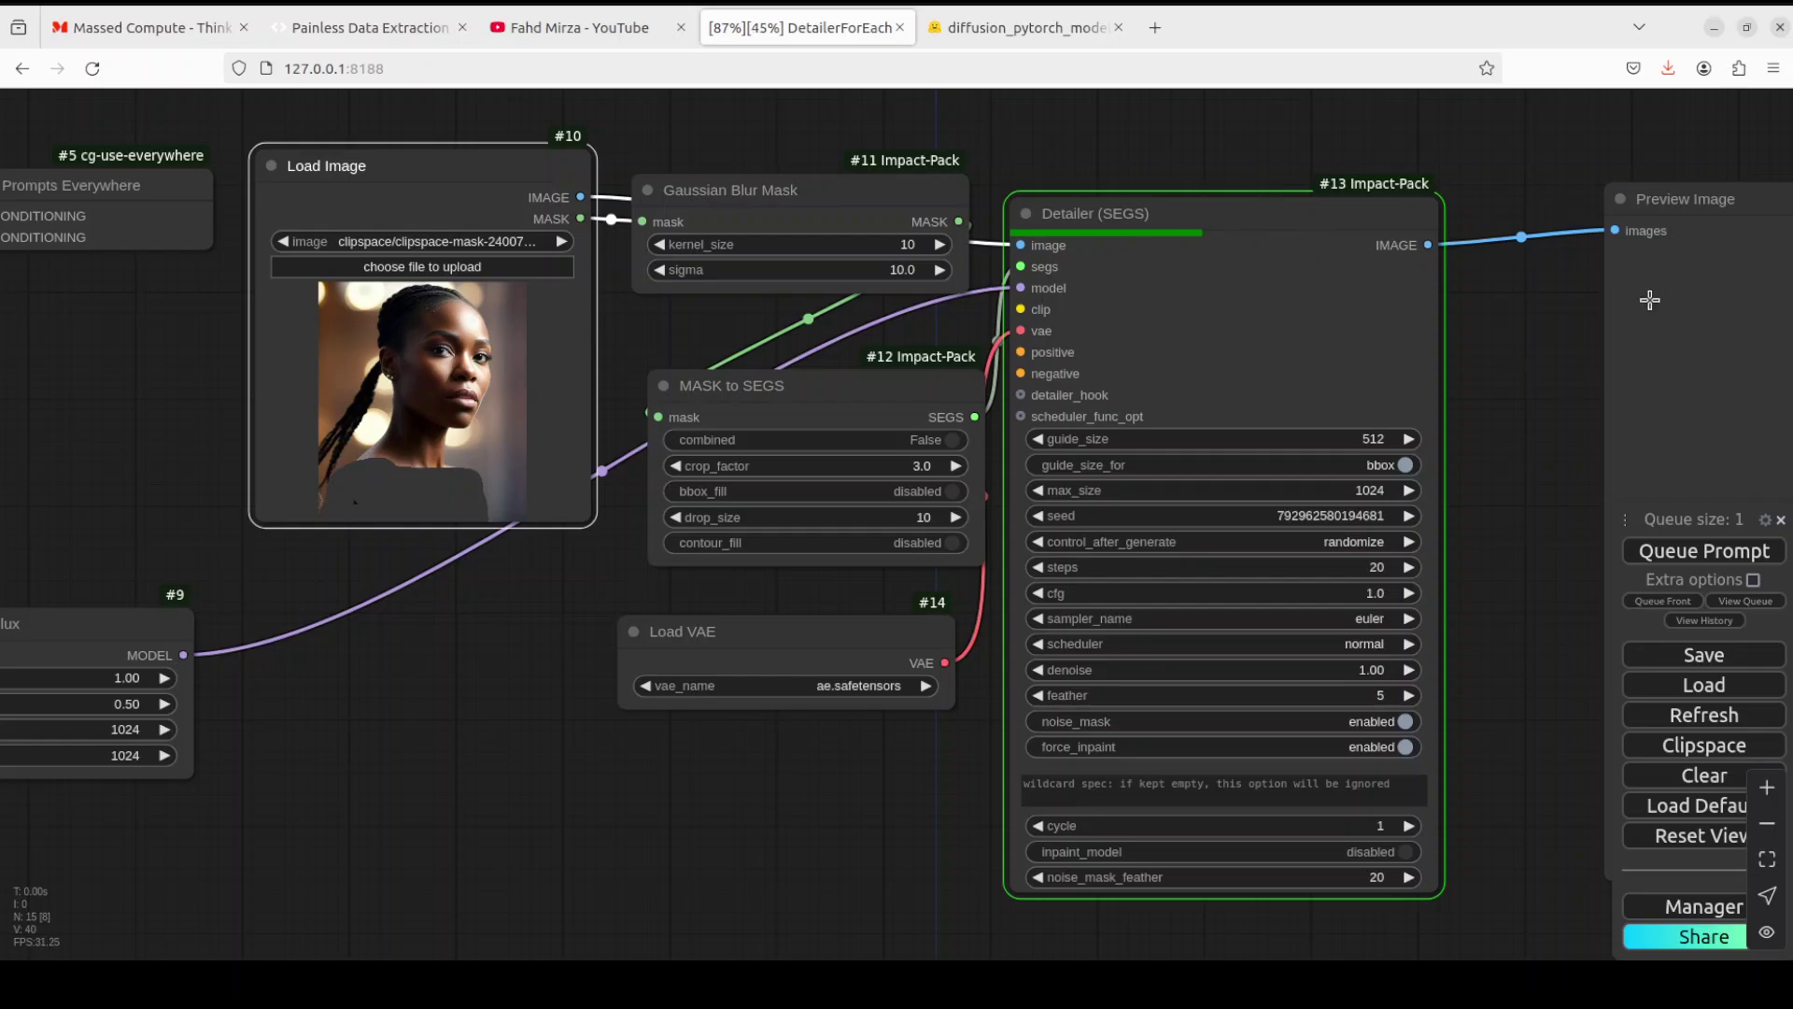
{"action": "left_click_drag", "start_coordinate": [1756, 202], "coordinate": [1654, 196]}
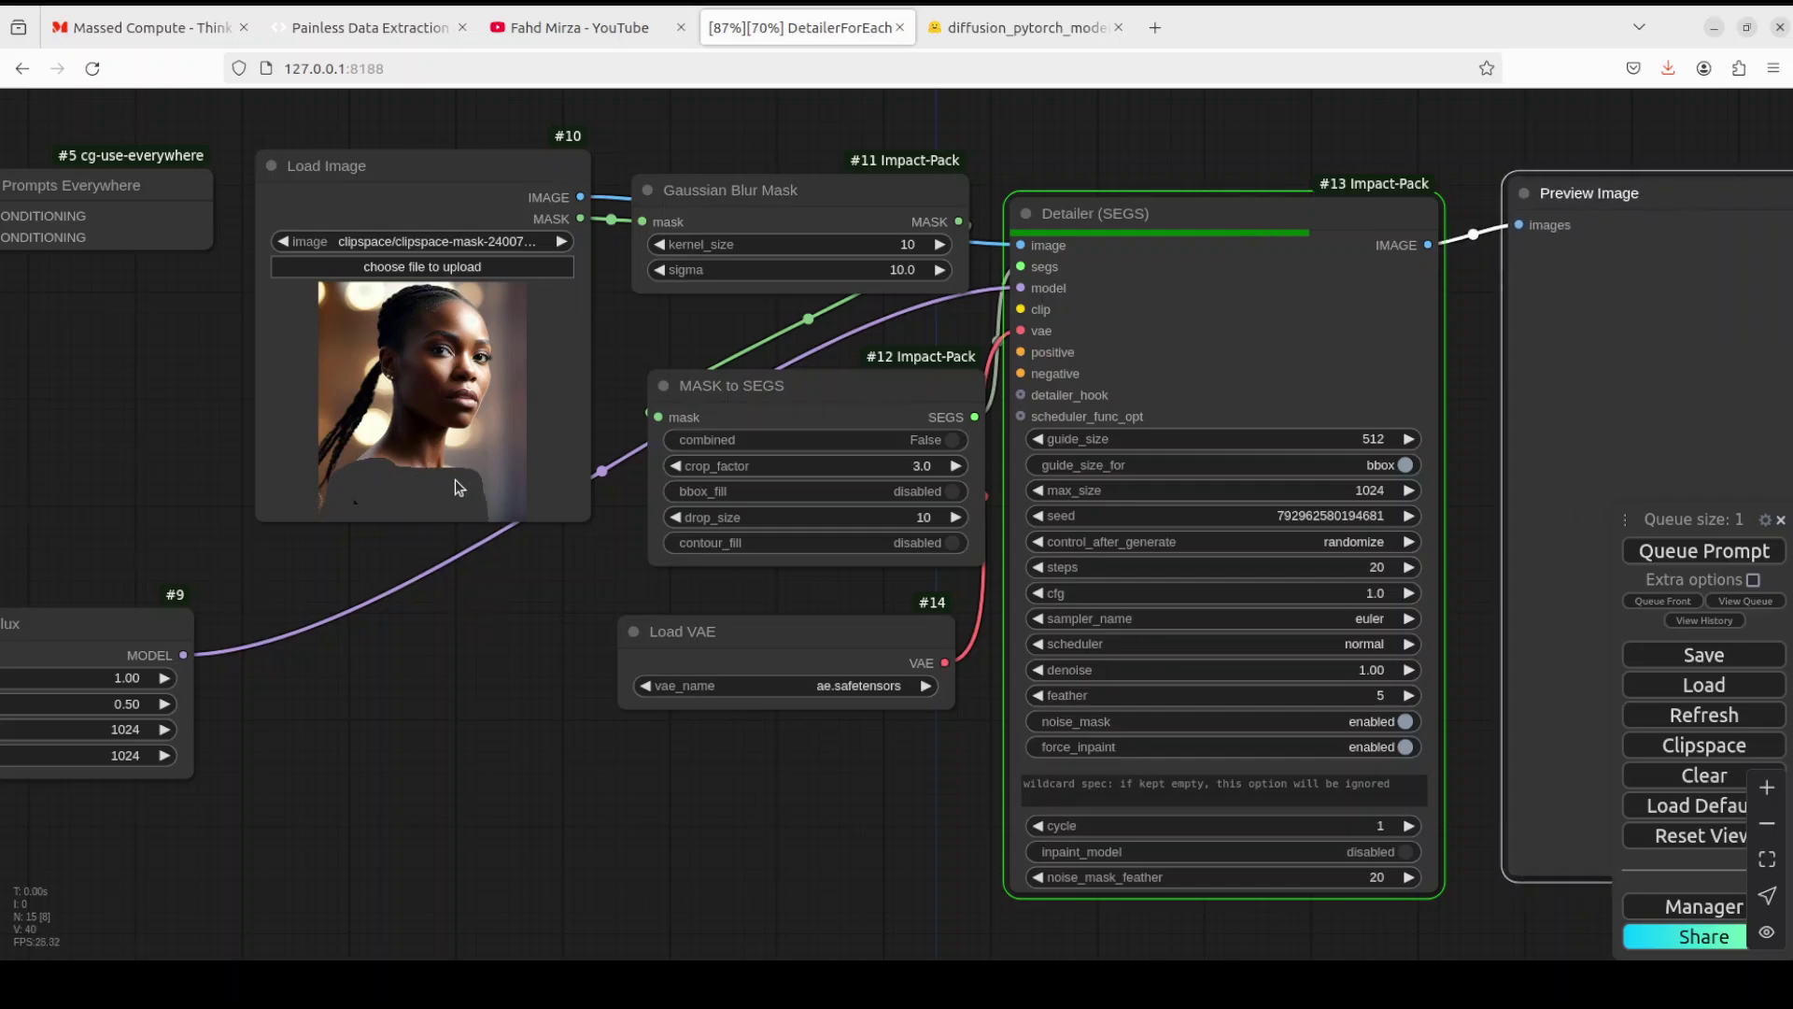
Bring the Load Image node nearer to Preview Image to compare source and result, and return it beside Gaussian Blur Mask
{"action": "left_click_drag", "start_coordinate": [411, 627], "coordinate": [141, 619]}
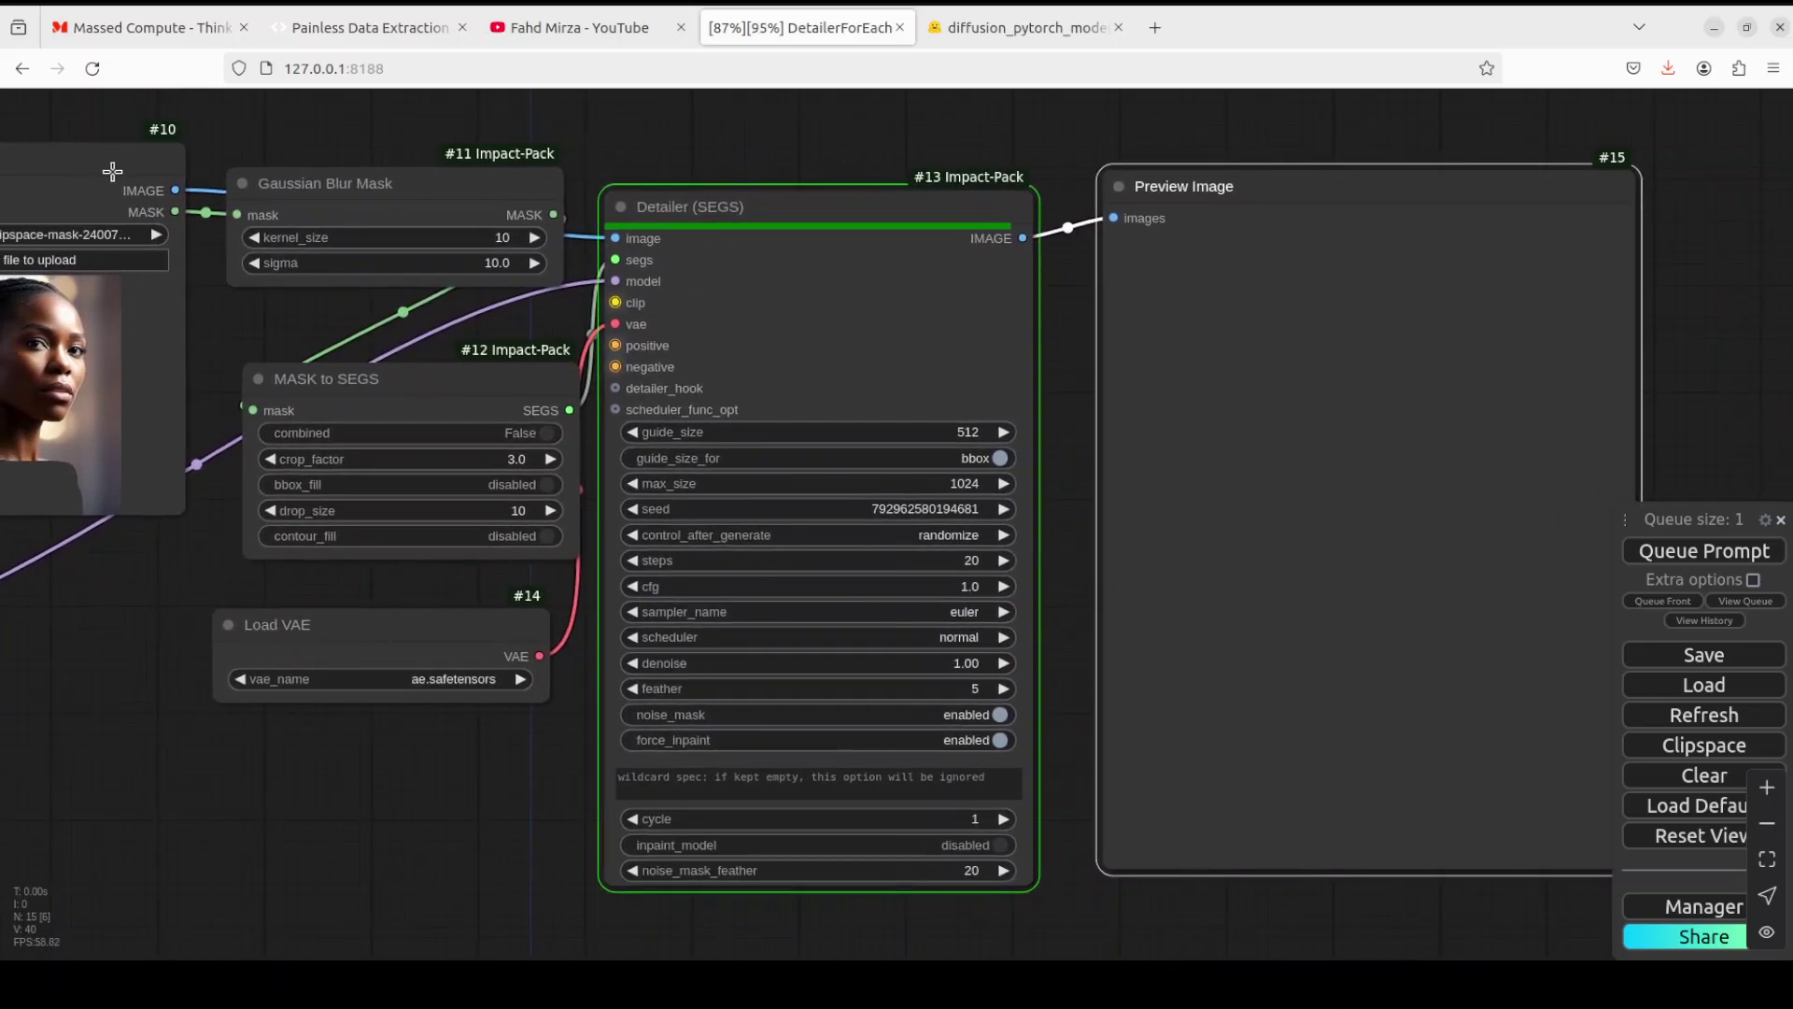
{"action": "left_click_drag", "start_coordinate": [112, 172], "coordinate": [299, 179]}
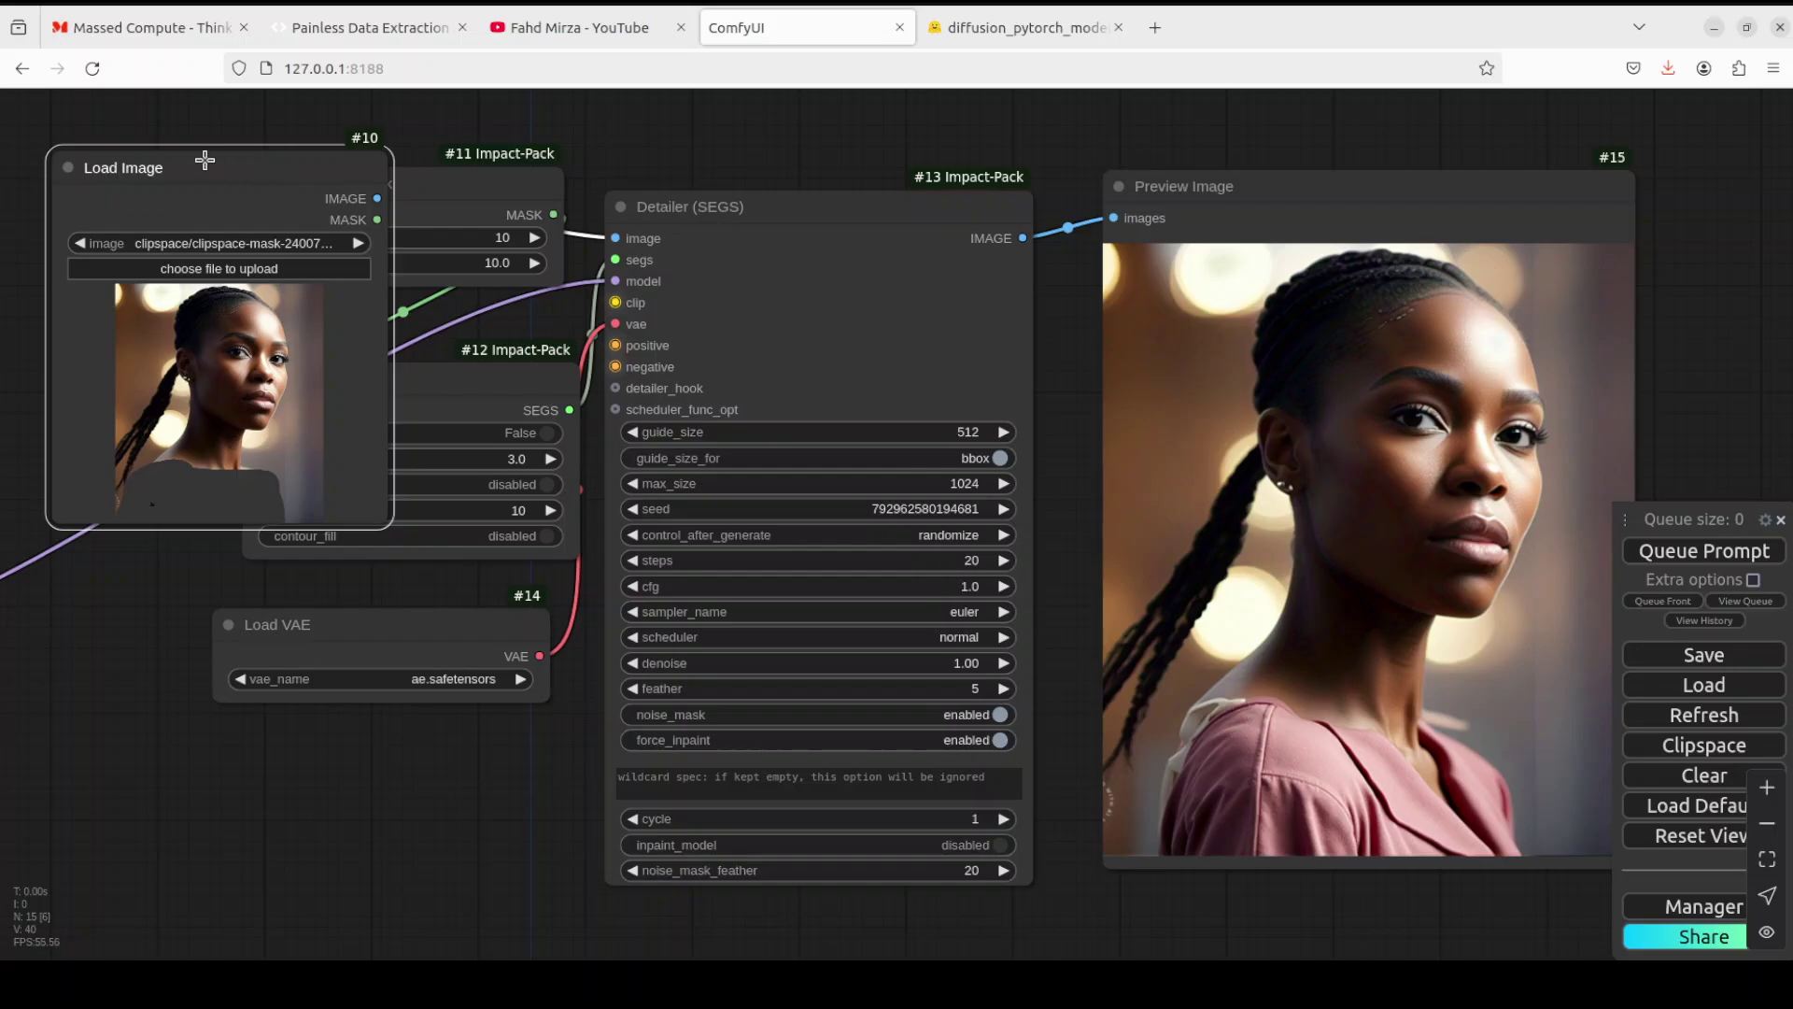
{"action": "left_click_drag", "start_coordinate": [205, 161], "coordinate": [68, 154]}
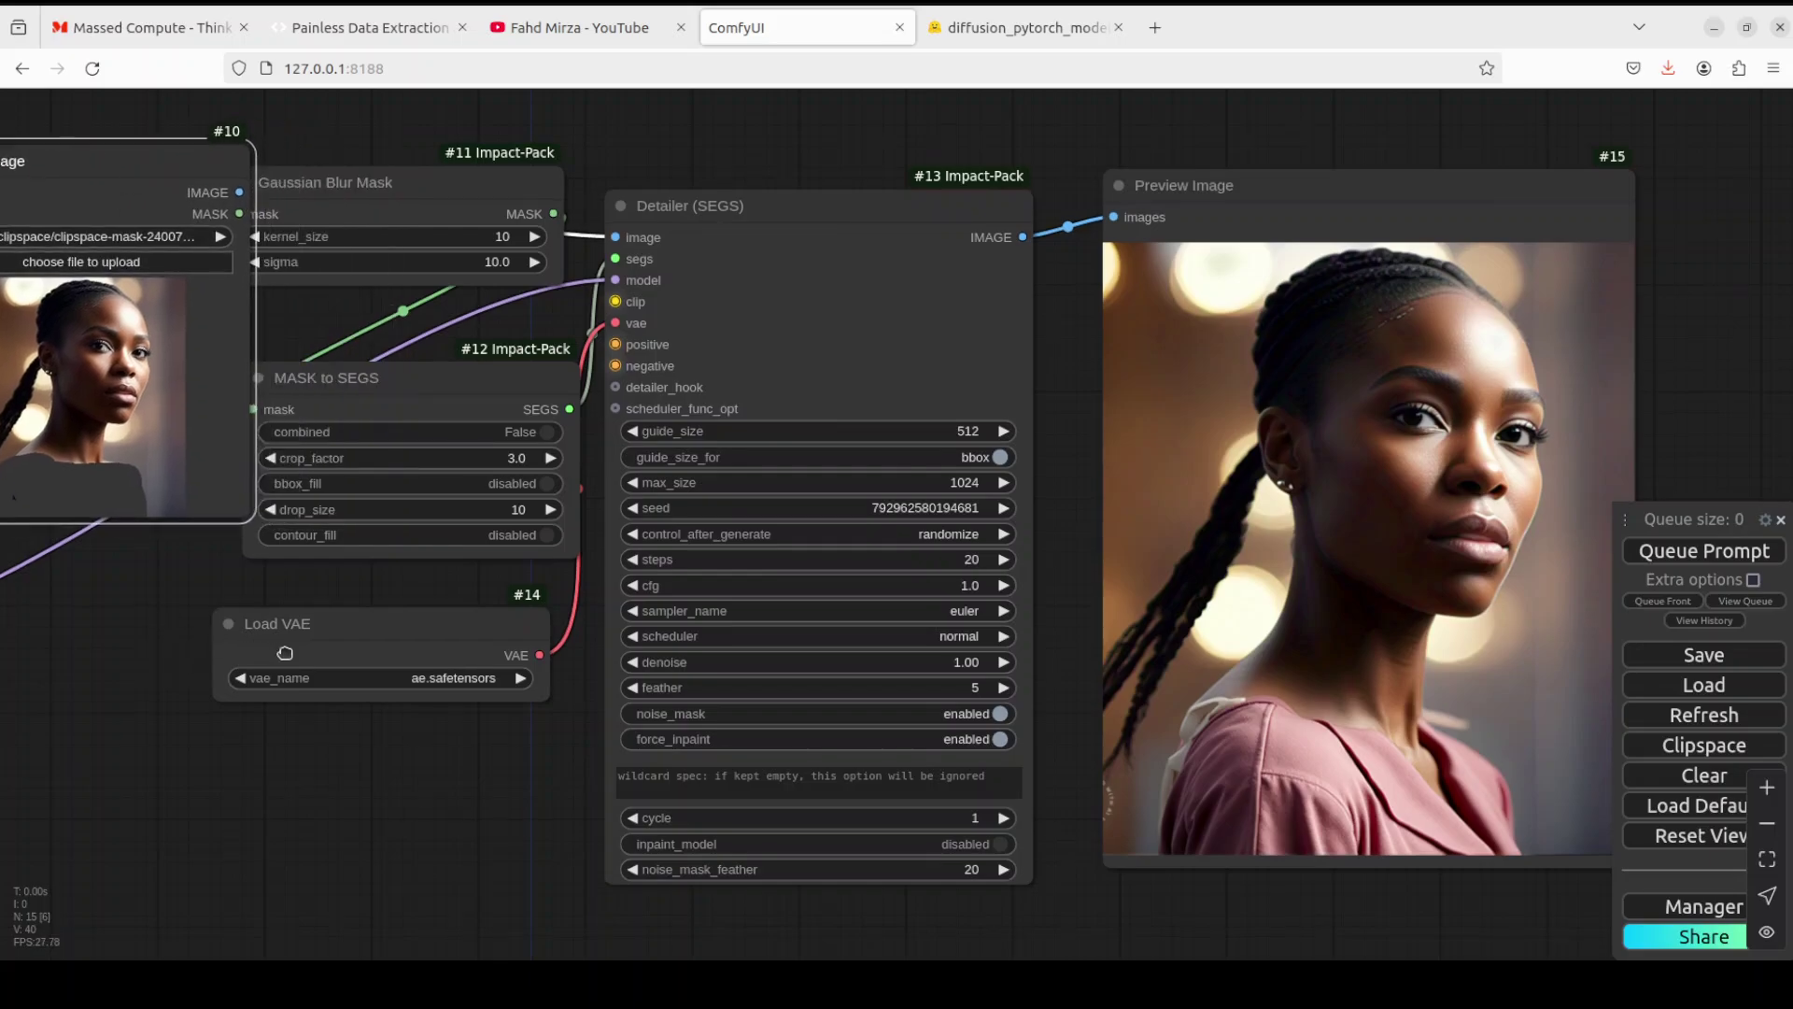
{"action": "left_click_drag", "start_coordinate": [285, 653], "coordinate": [1034, 648]}
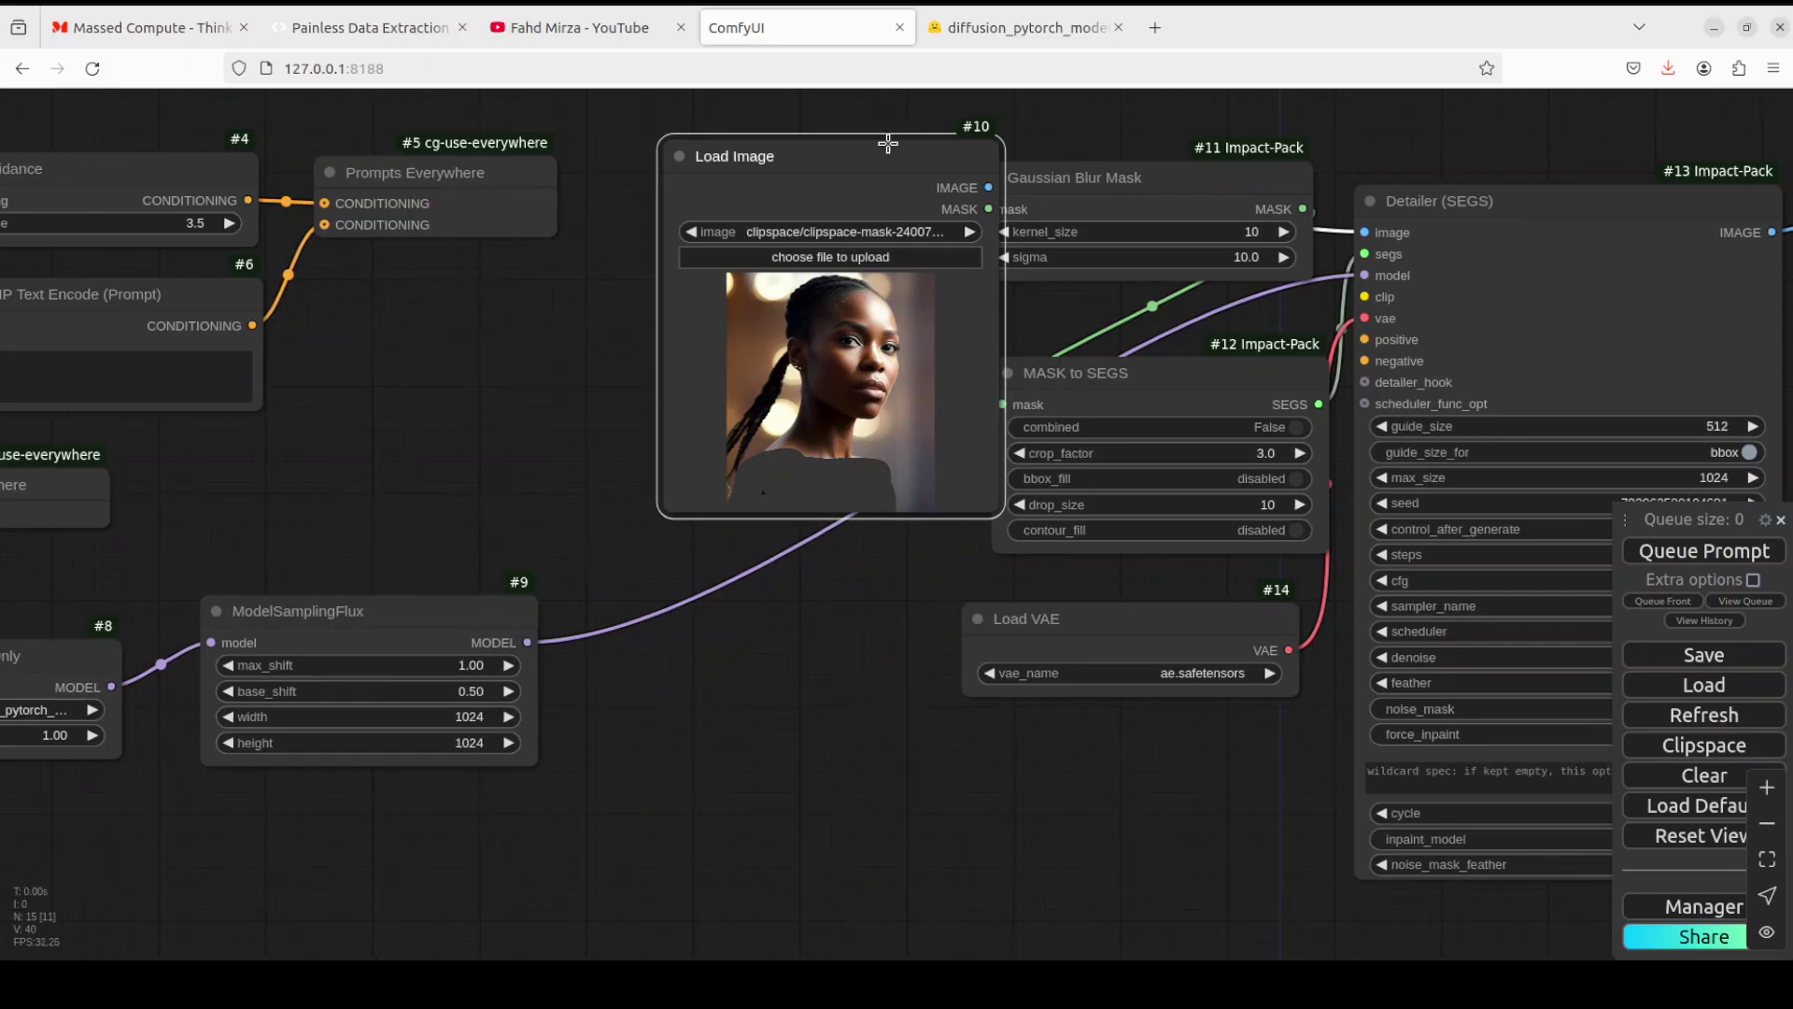
{"action": "left_click_drag", "start_coordinate": [841, 148], "coordinate": [789, 153]}
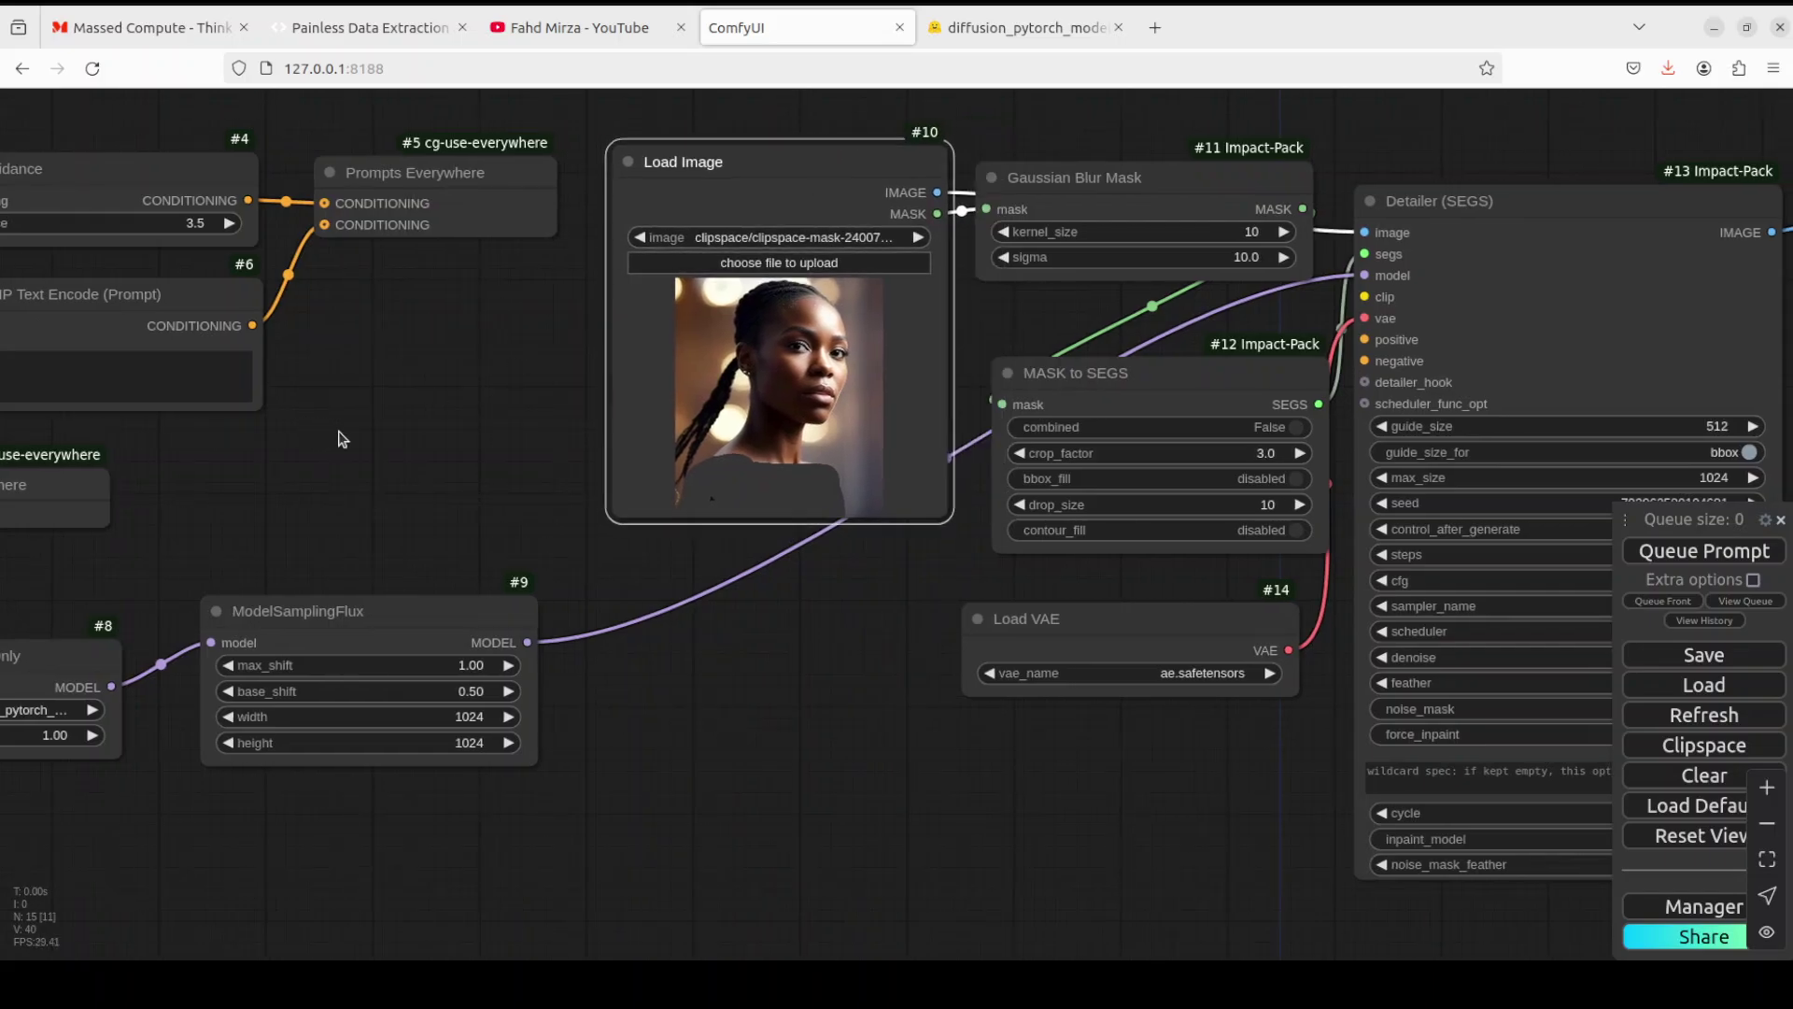
Review the workflow from the prompt and model loader nodes through the masked image and Detailer (SEGS) to the preview
{"action": "left_click_drag", "start_coordinate": [388, 434], "coordinate": [996, 422]}
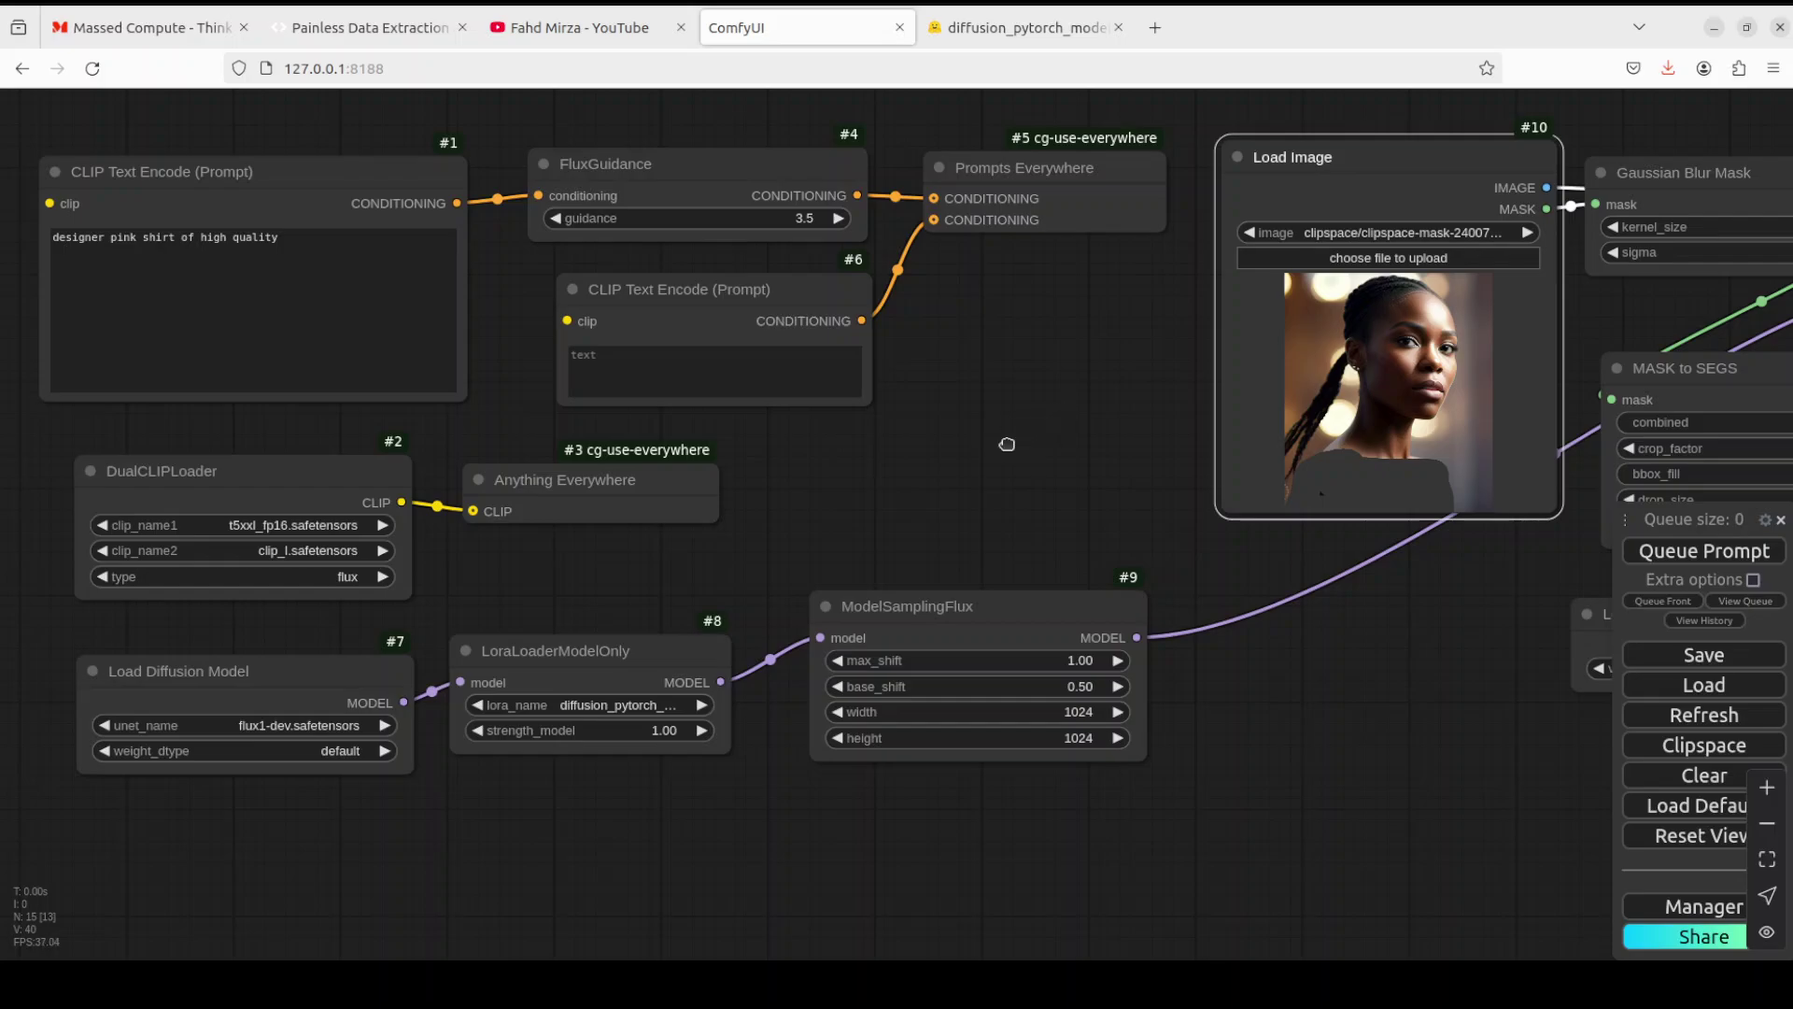
{"action": "left_click_drag", "start_coordinate": [1005, 445], "coordinate": [918, 480]}
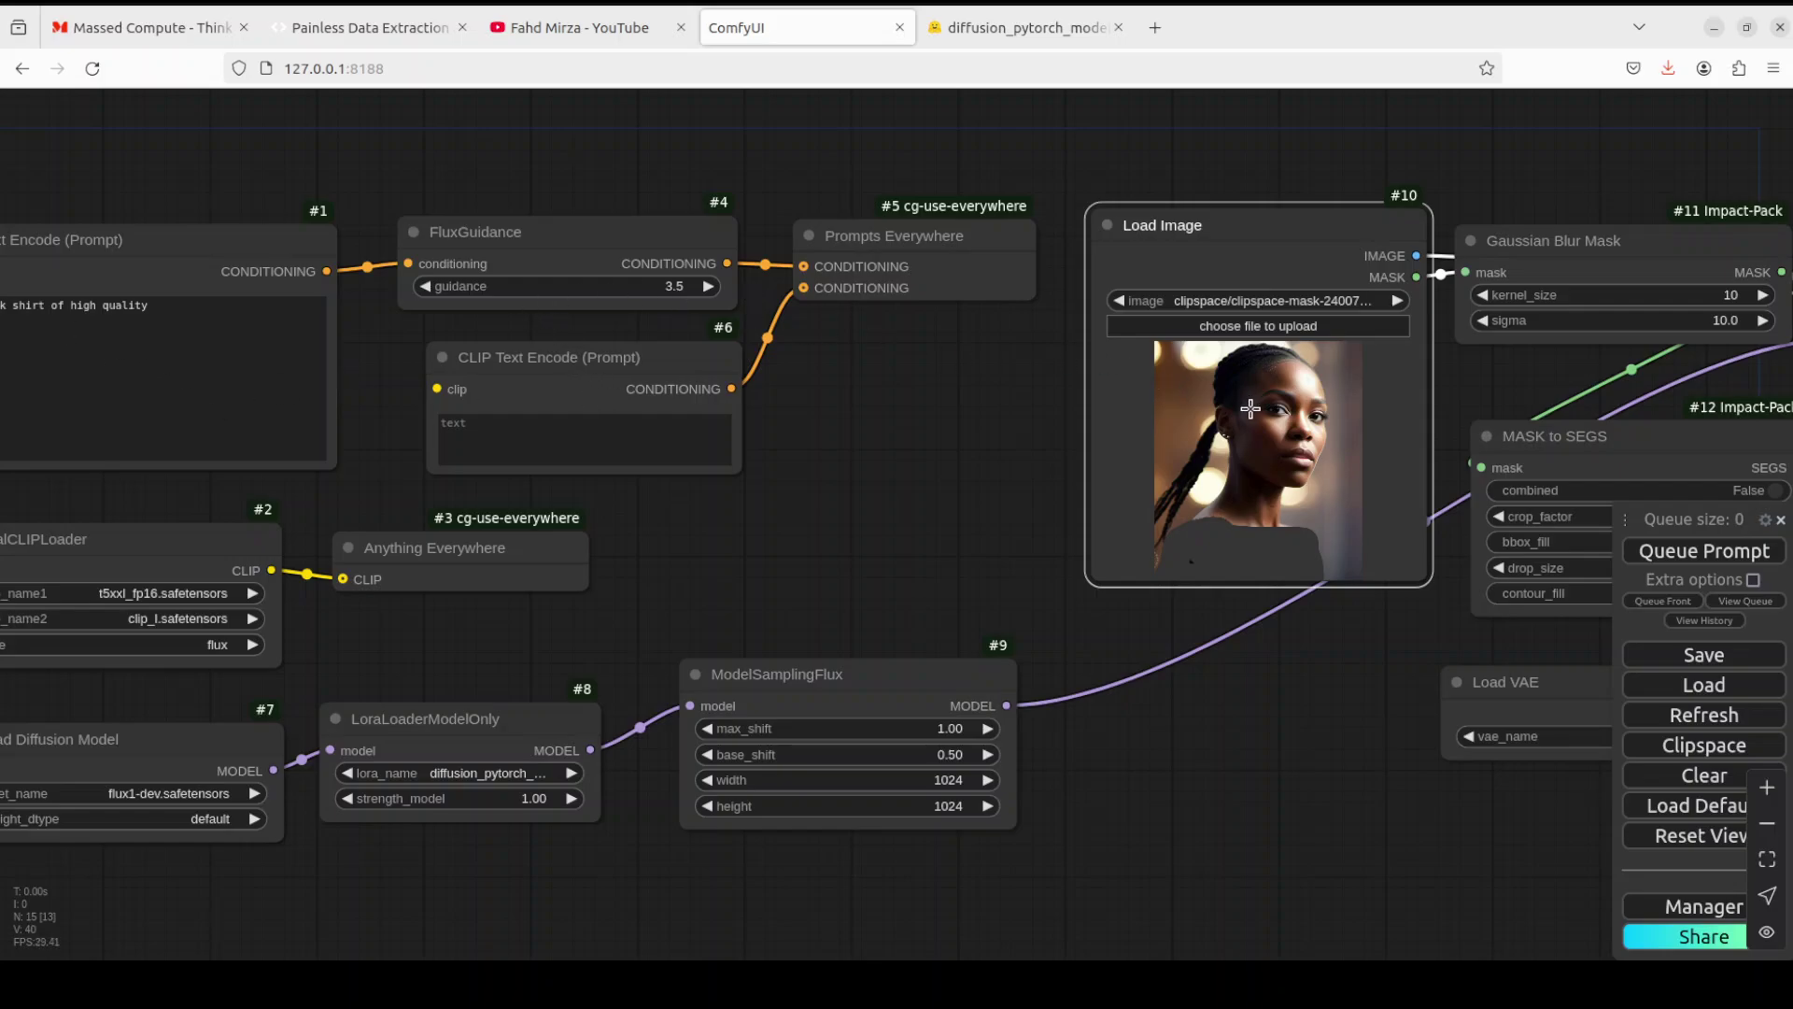
{"action": "scroll", "coordinate": [825, 480], "scroll_direction": "right", "scroll_amount": 3}
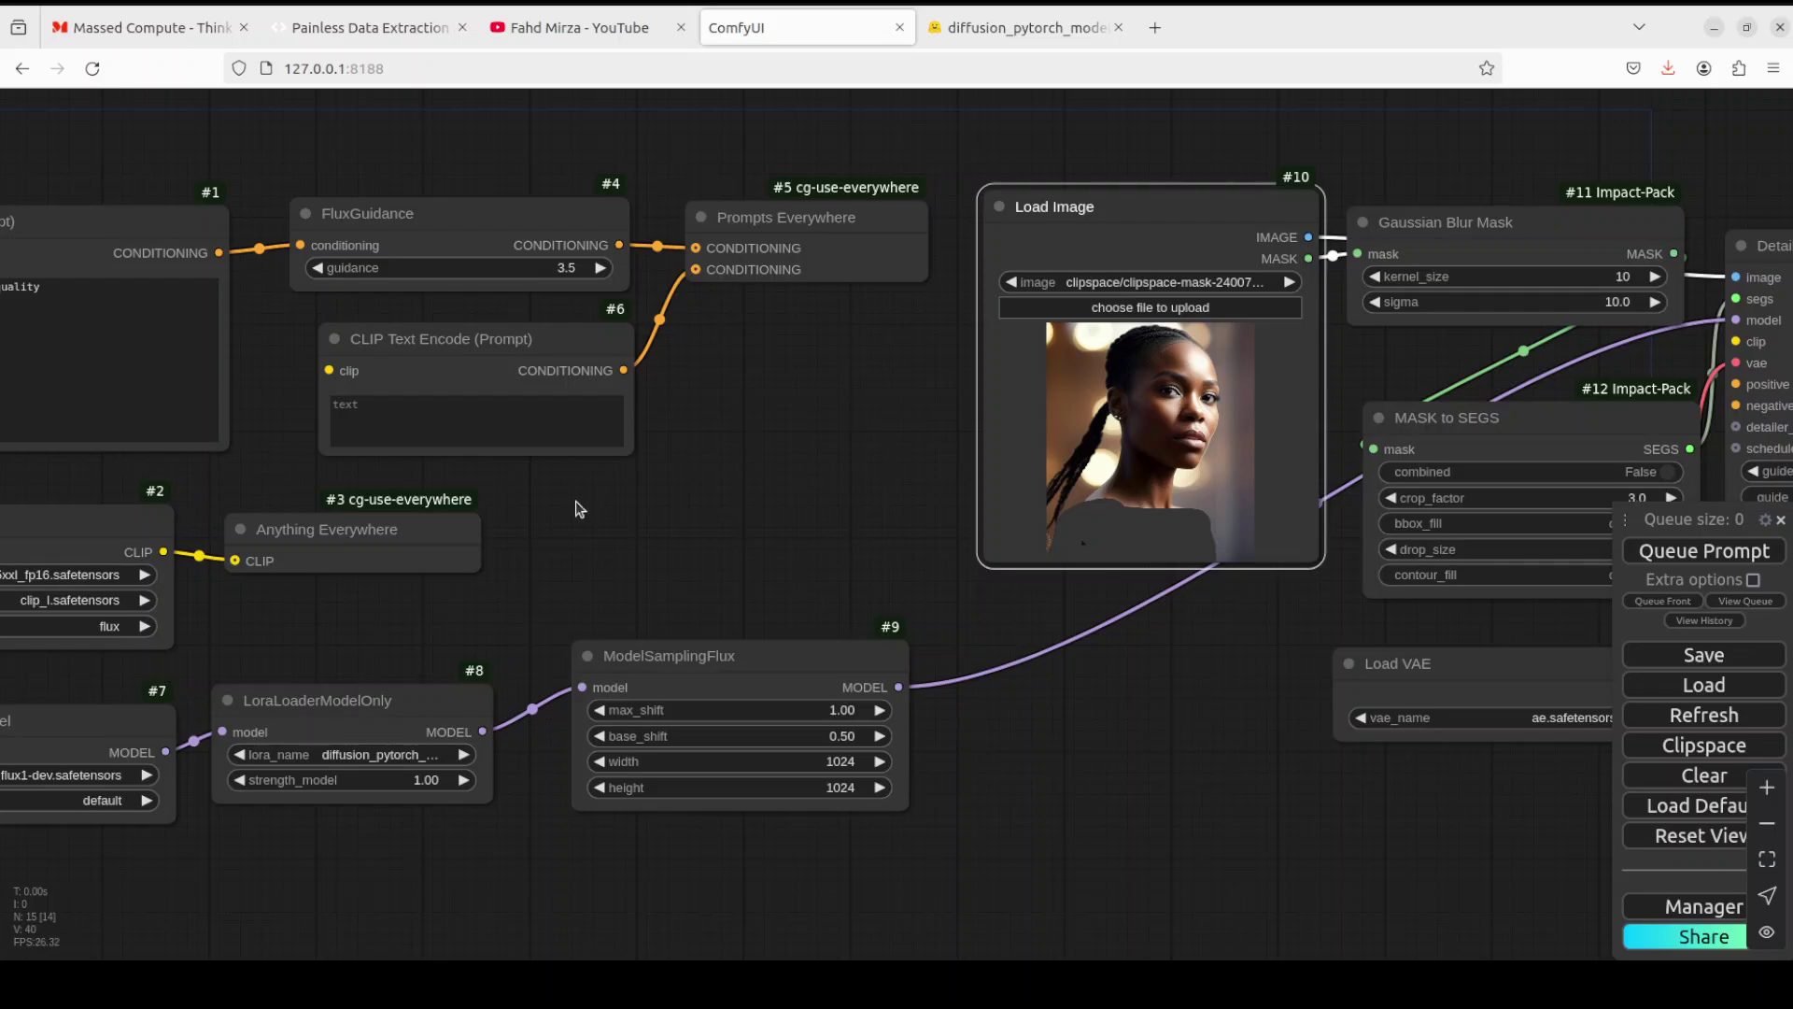
{"action": "scroll", "coordinate": [680, 508], "scroll_direction": "right", "scroll_amount": 3}
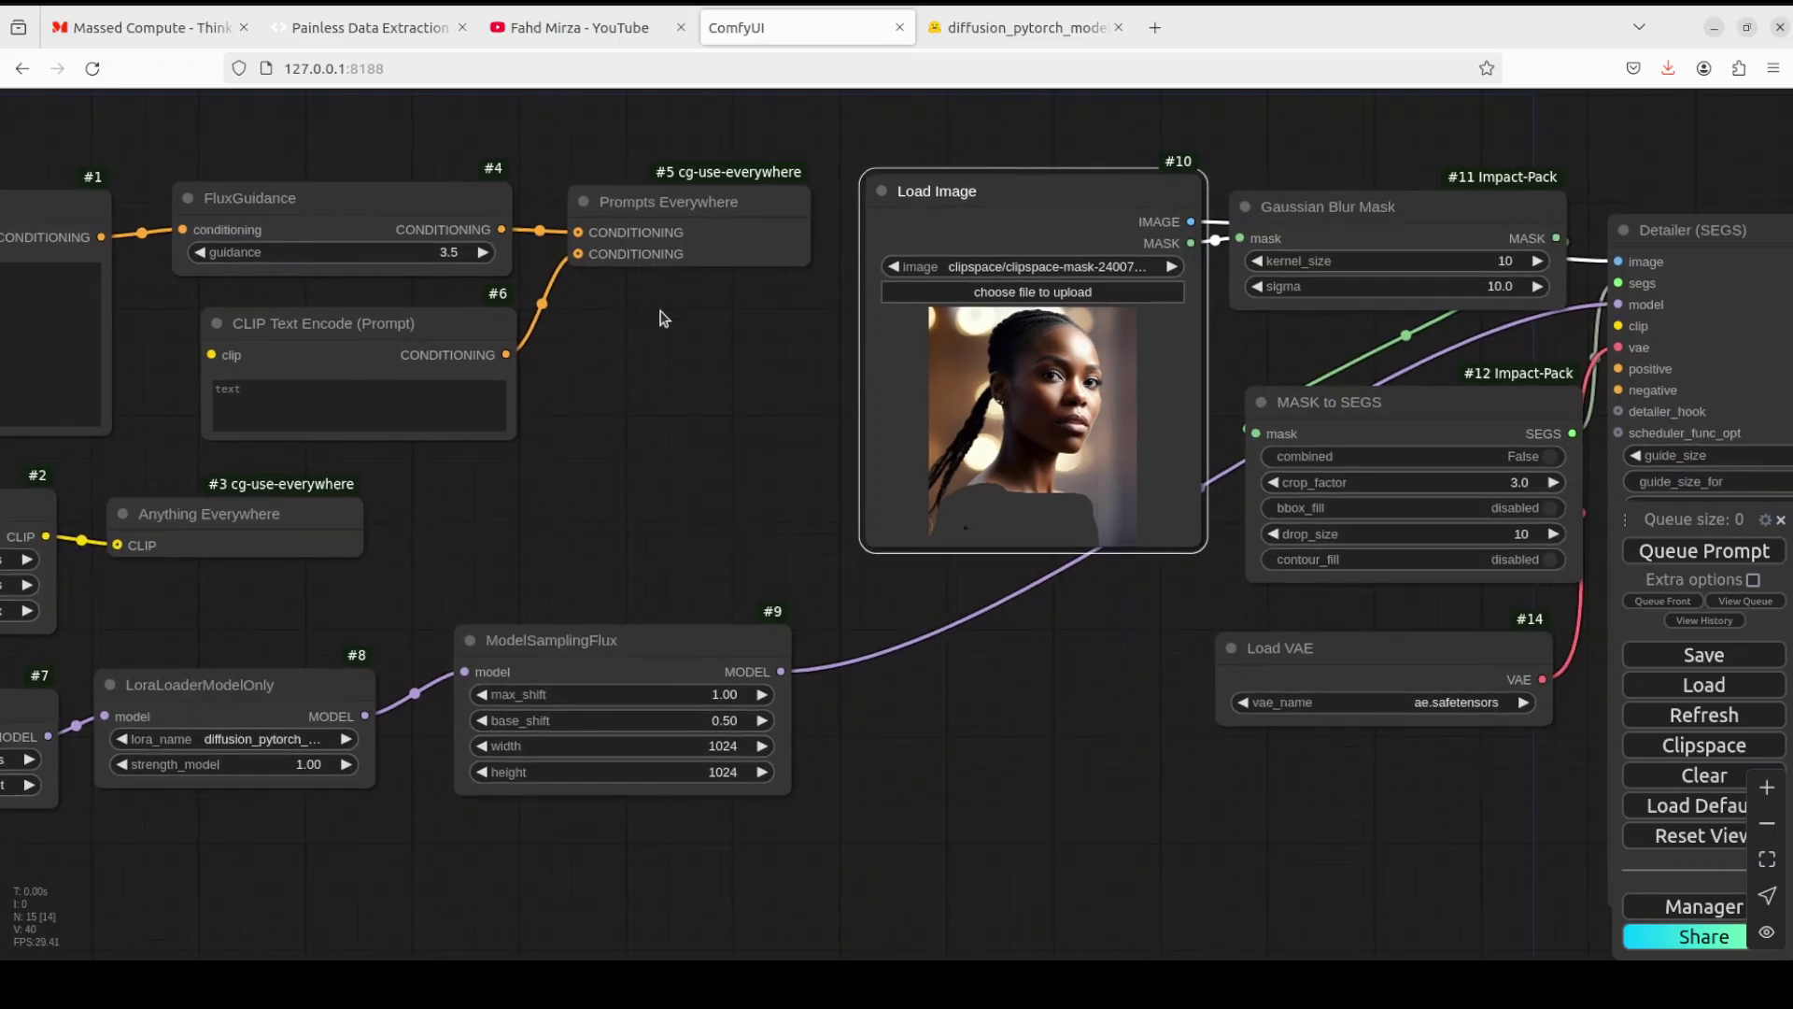
{"action": "scroll", "coordinate": [745, 466], "scroll_direction": "right", "scroll_amount": 6}
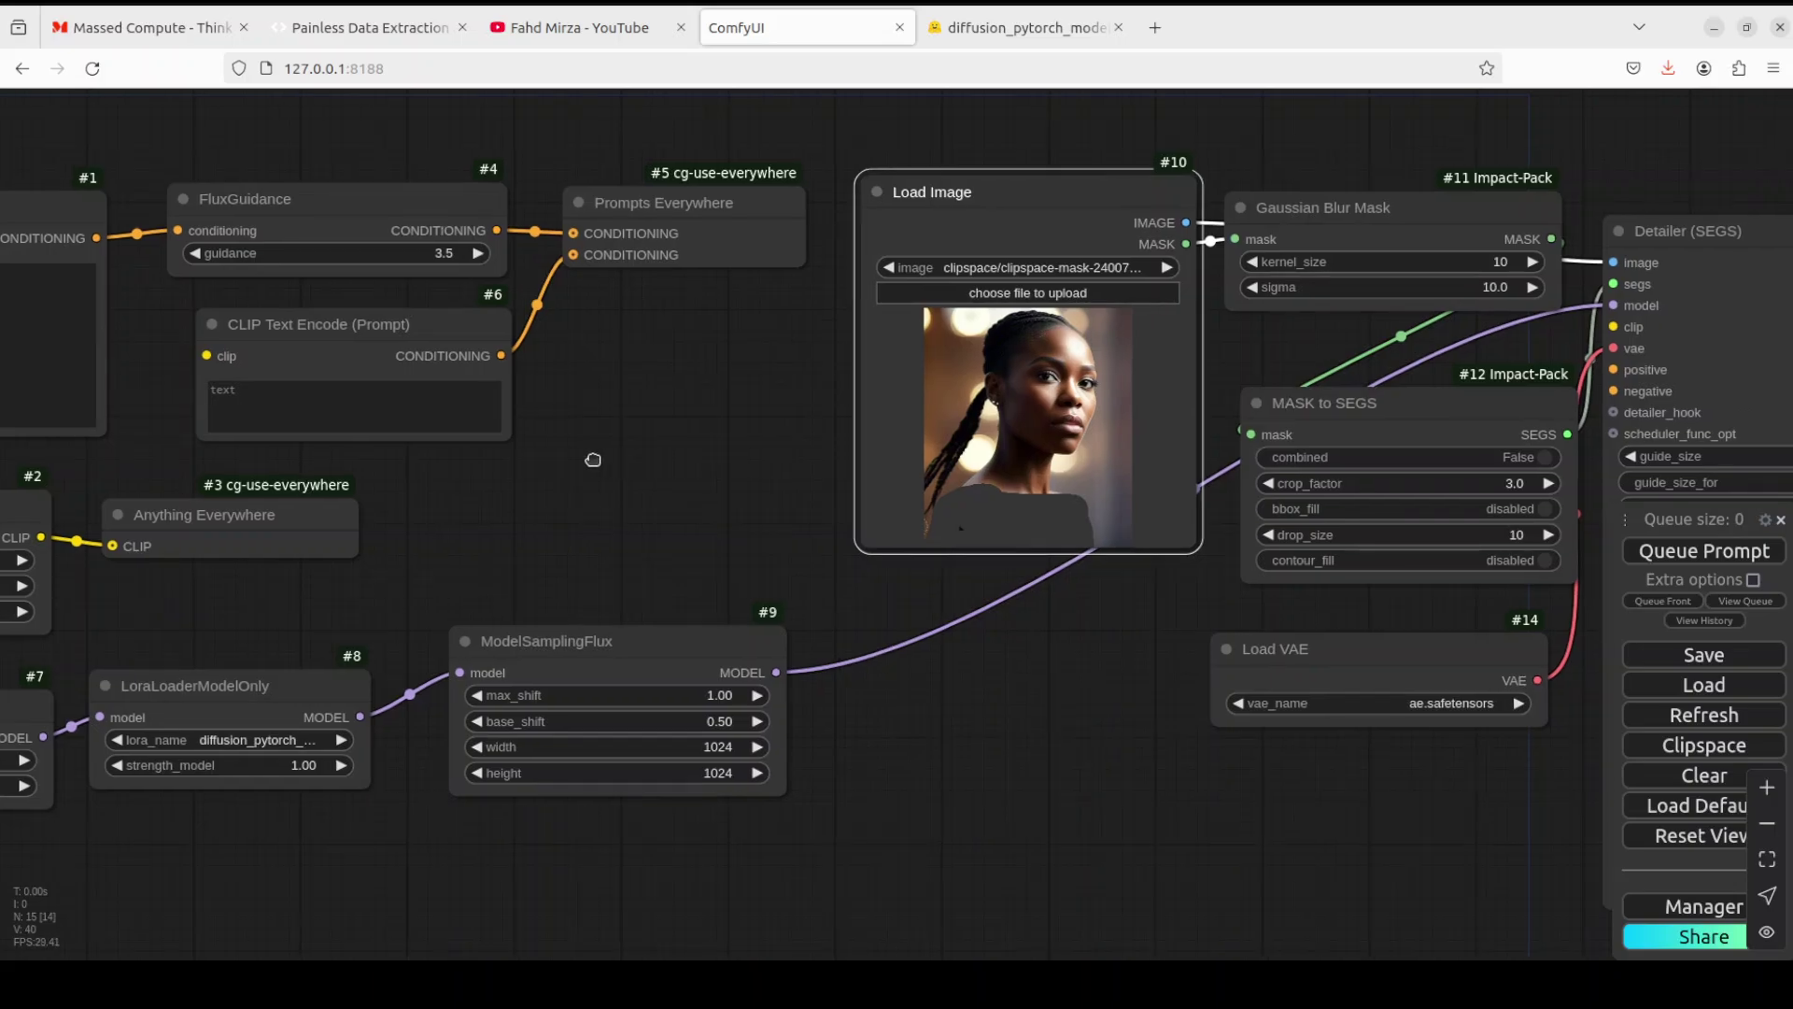
{"action": "scroll", "coordinate": [701, 748], "scroll_direction": "right", "scroll_amount": 4}
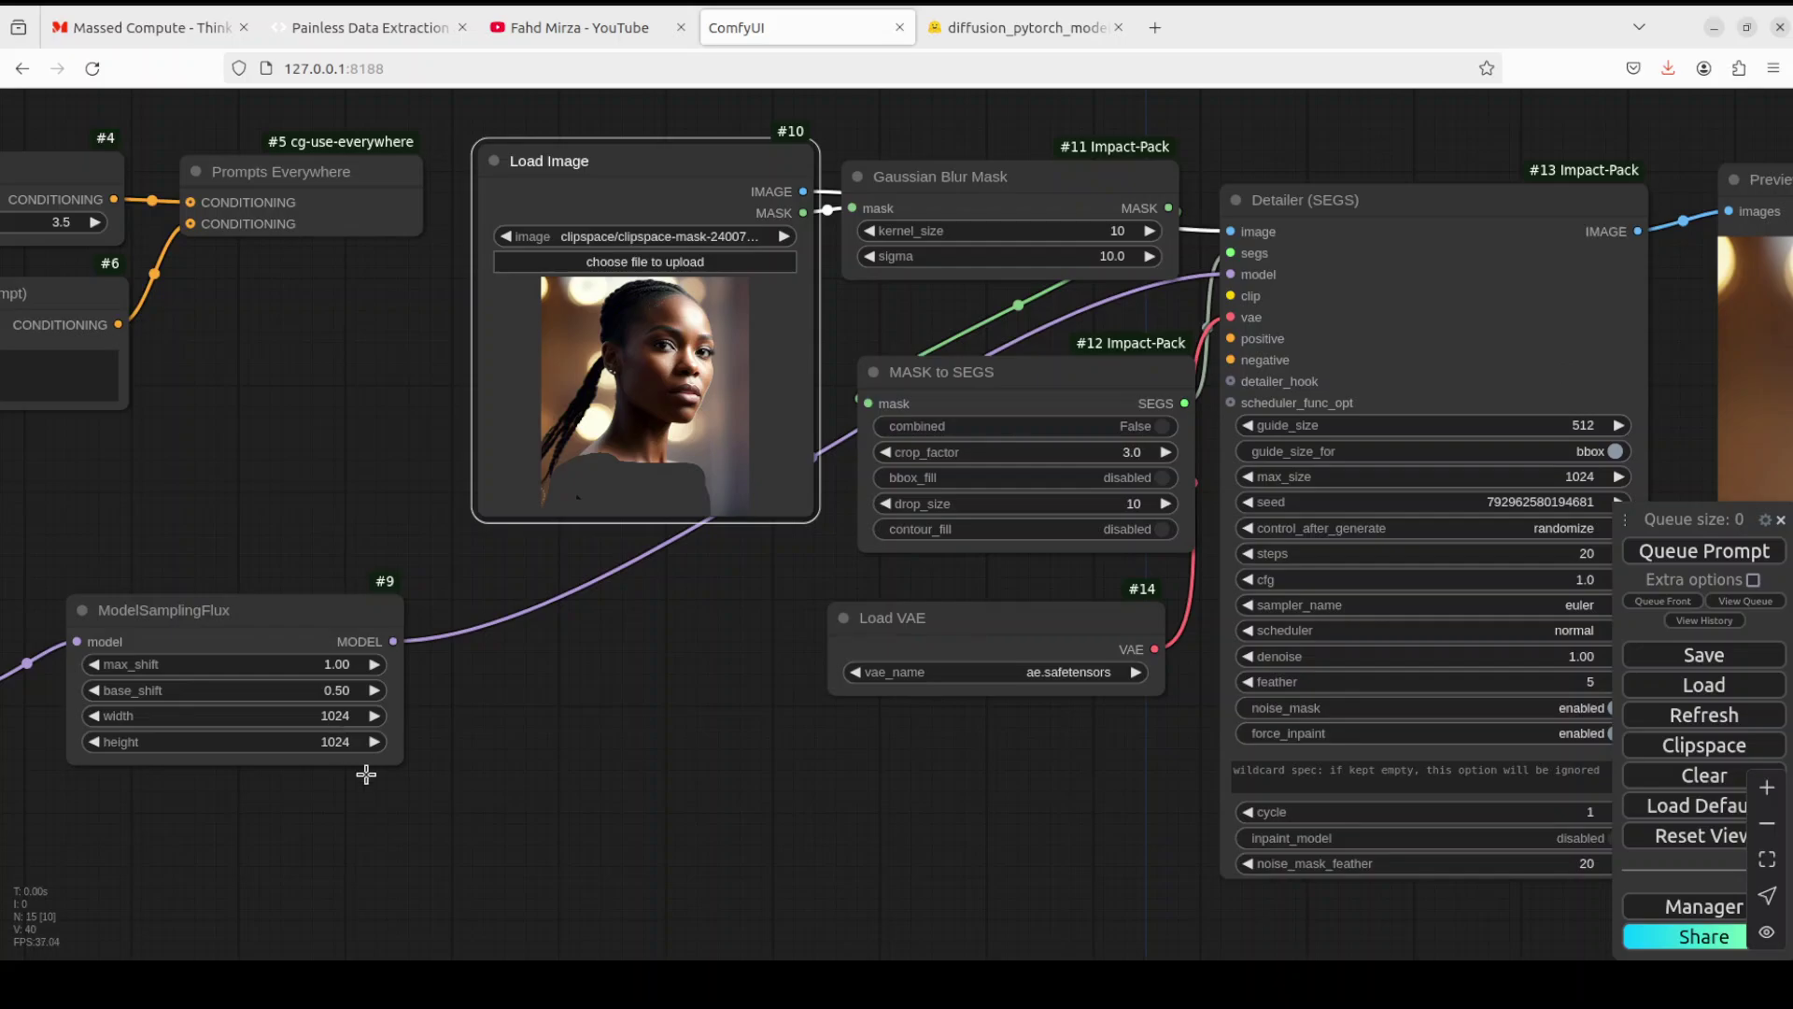
{"action": "scroll", "coordinate": [557, 705], "scroll_direction": "right", "scroll_amount": 4}
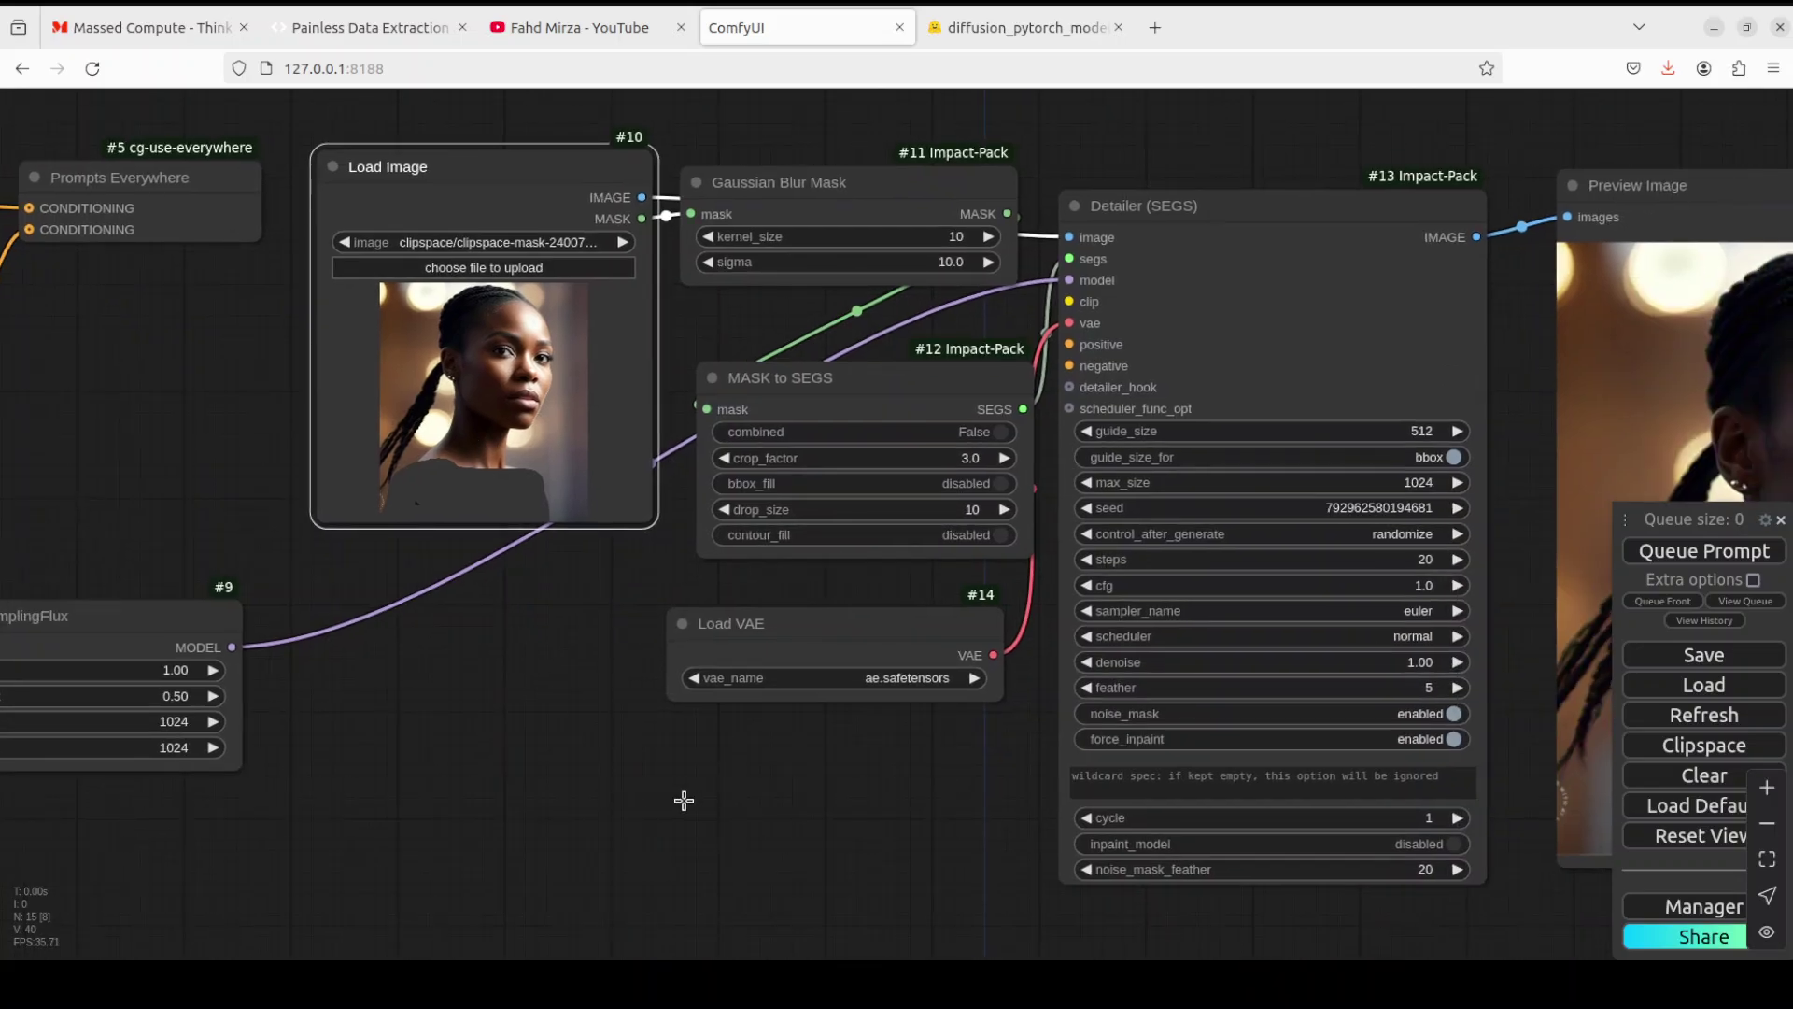
{"action": "scroll", "coordinate": [557, 768], "scroll_direction": "right", "scroll_amount": 3}
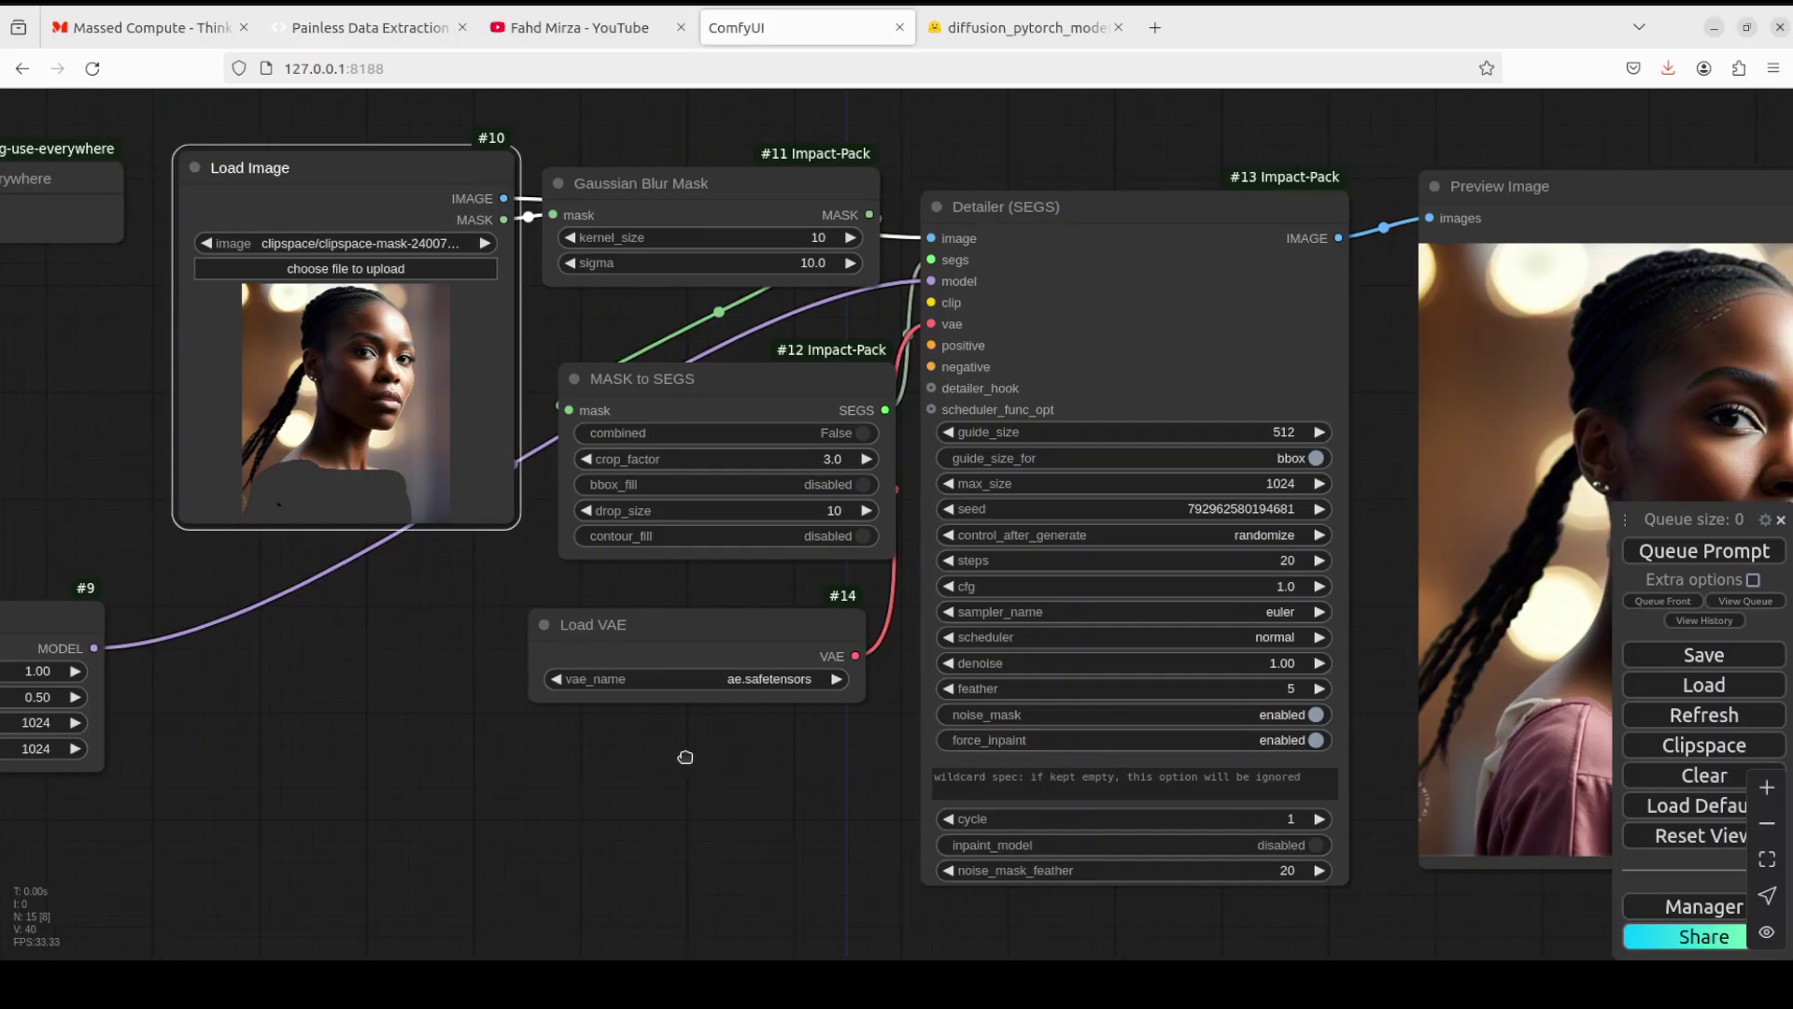
{"action": "scroll", "coordinate": [612, 753], "scroll_direction": "right", "scroll_amount": 5}
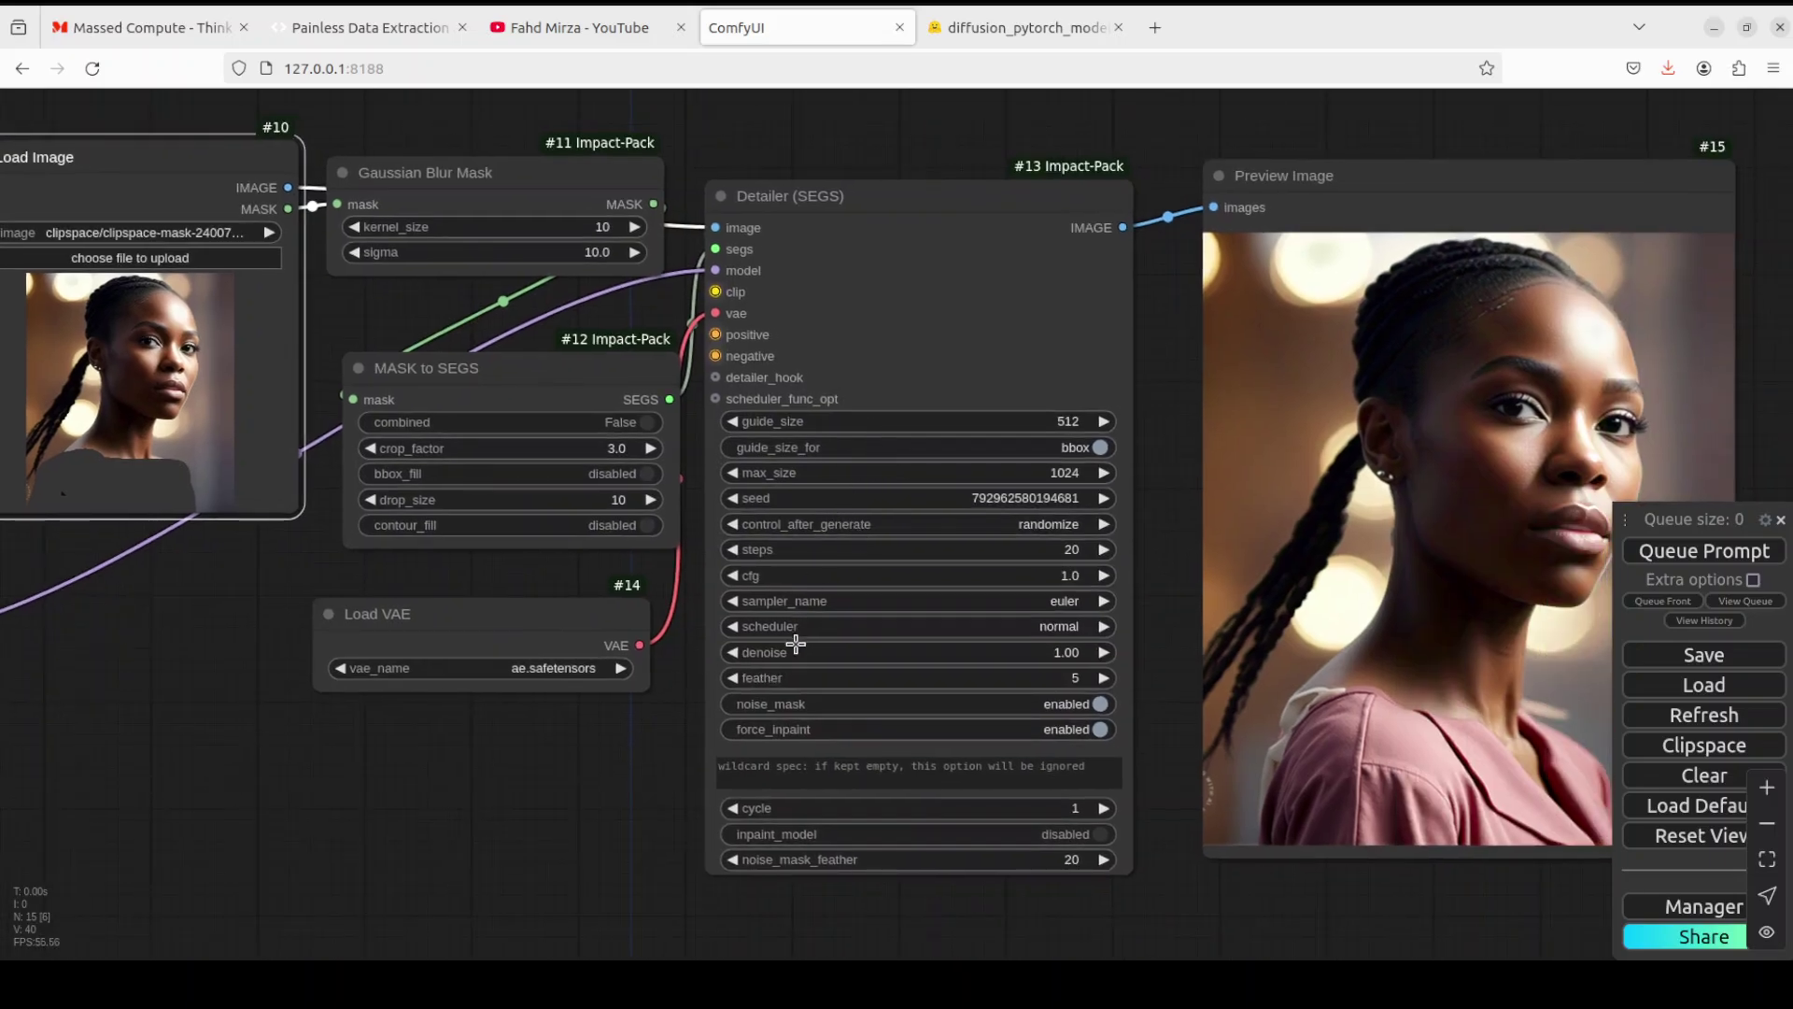
{"action": "left_click_drag", "start_coordinate": [545, 761], "coordinate": [461, 758]}
{"action": "scroll", "coordinate": [461, 757], "scroll_direction": "right", "scroll_amount": 3}
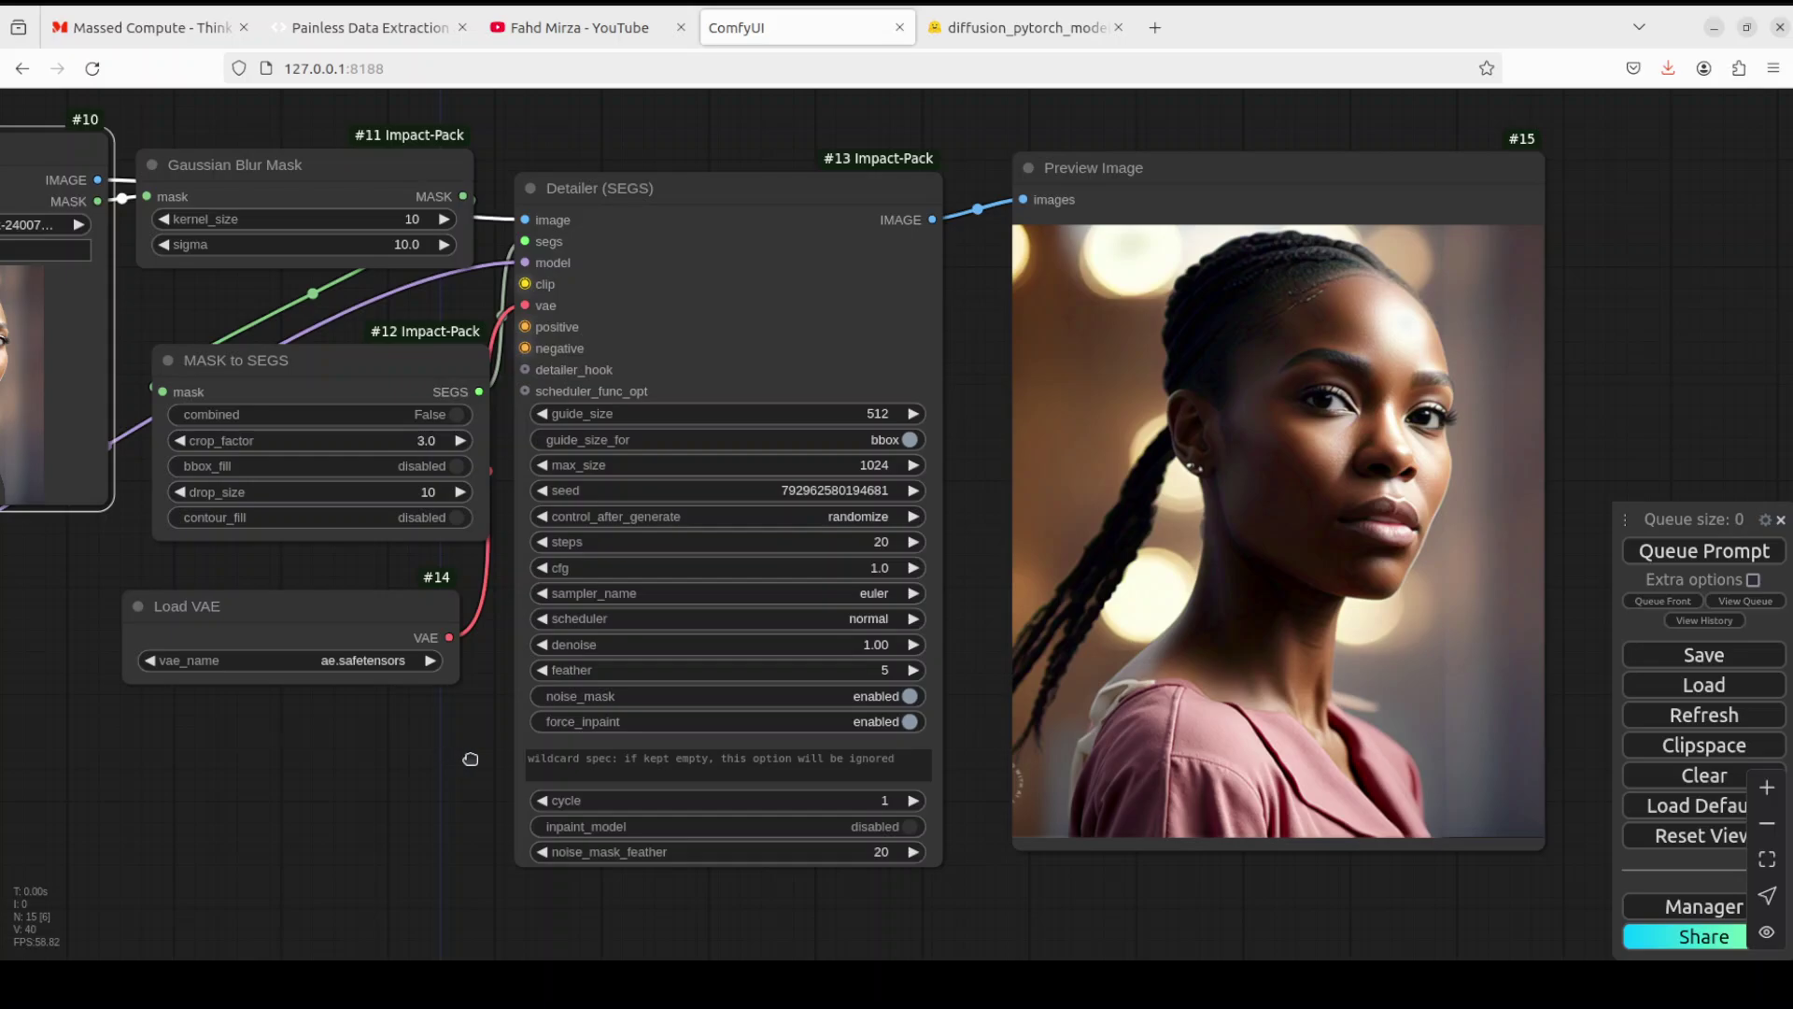
Compare the masked source image with the inpainted preview again and recheck the prompt, model and detailer nodes
{"action": "scroll", "coordinate": [785, 768], "scroll_direction": "left", "scroll_amount": 12}
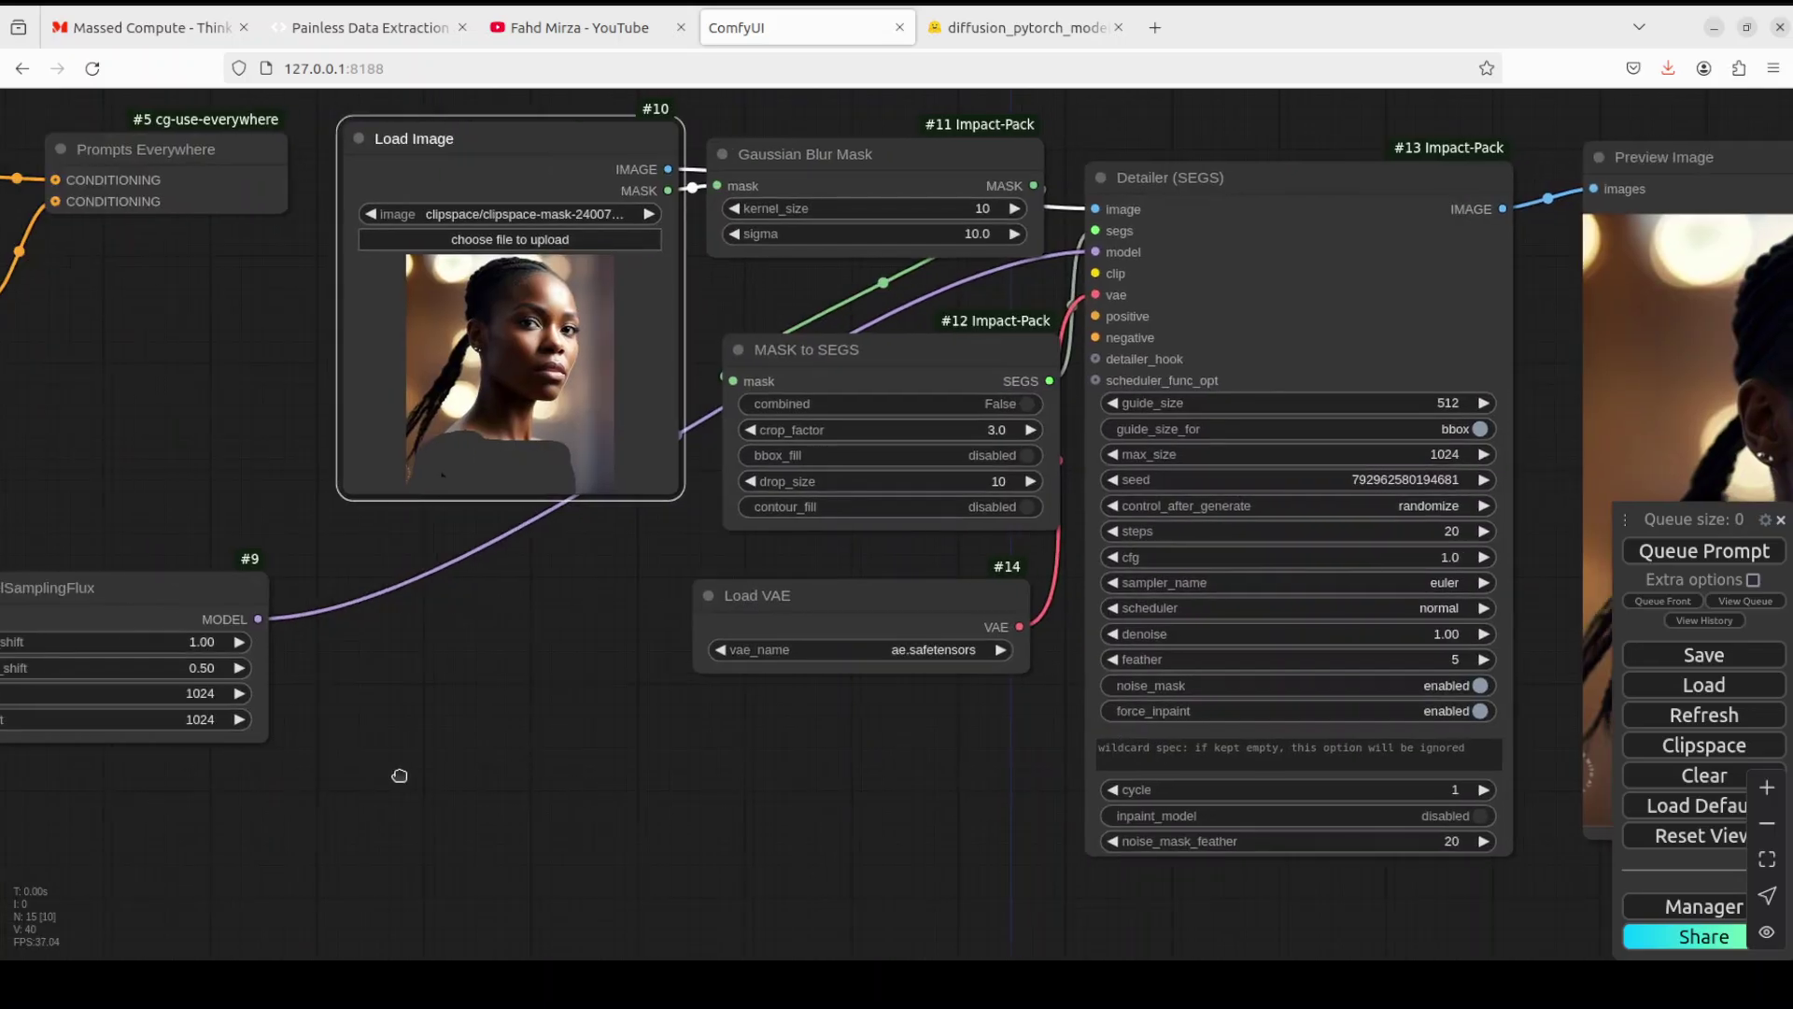
{"action": "scroll", "coordinate": [396, 773], "scroll_direction": "right", "scroll_amount": 7}
{"action": "left_click_drag", "start_coordinate": [1096, 902], "coordinate": [928, 900]}
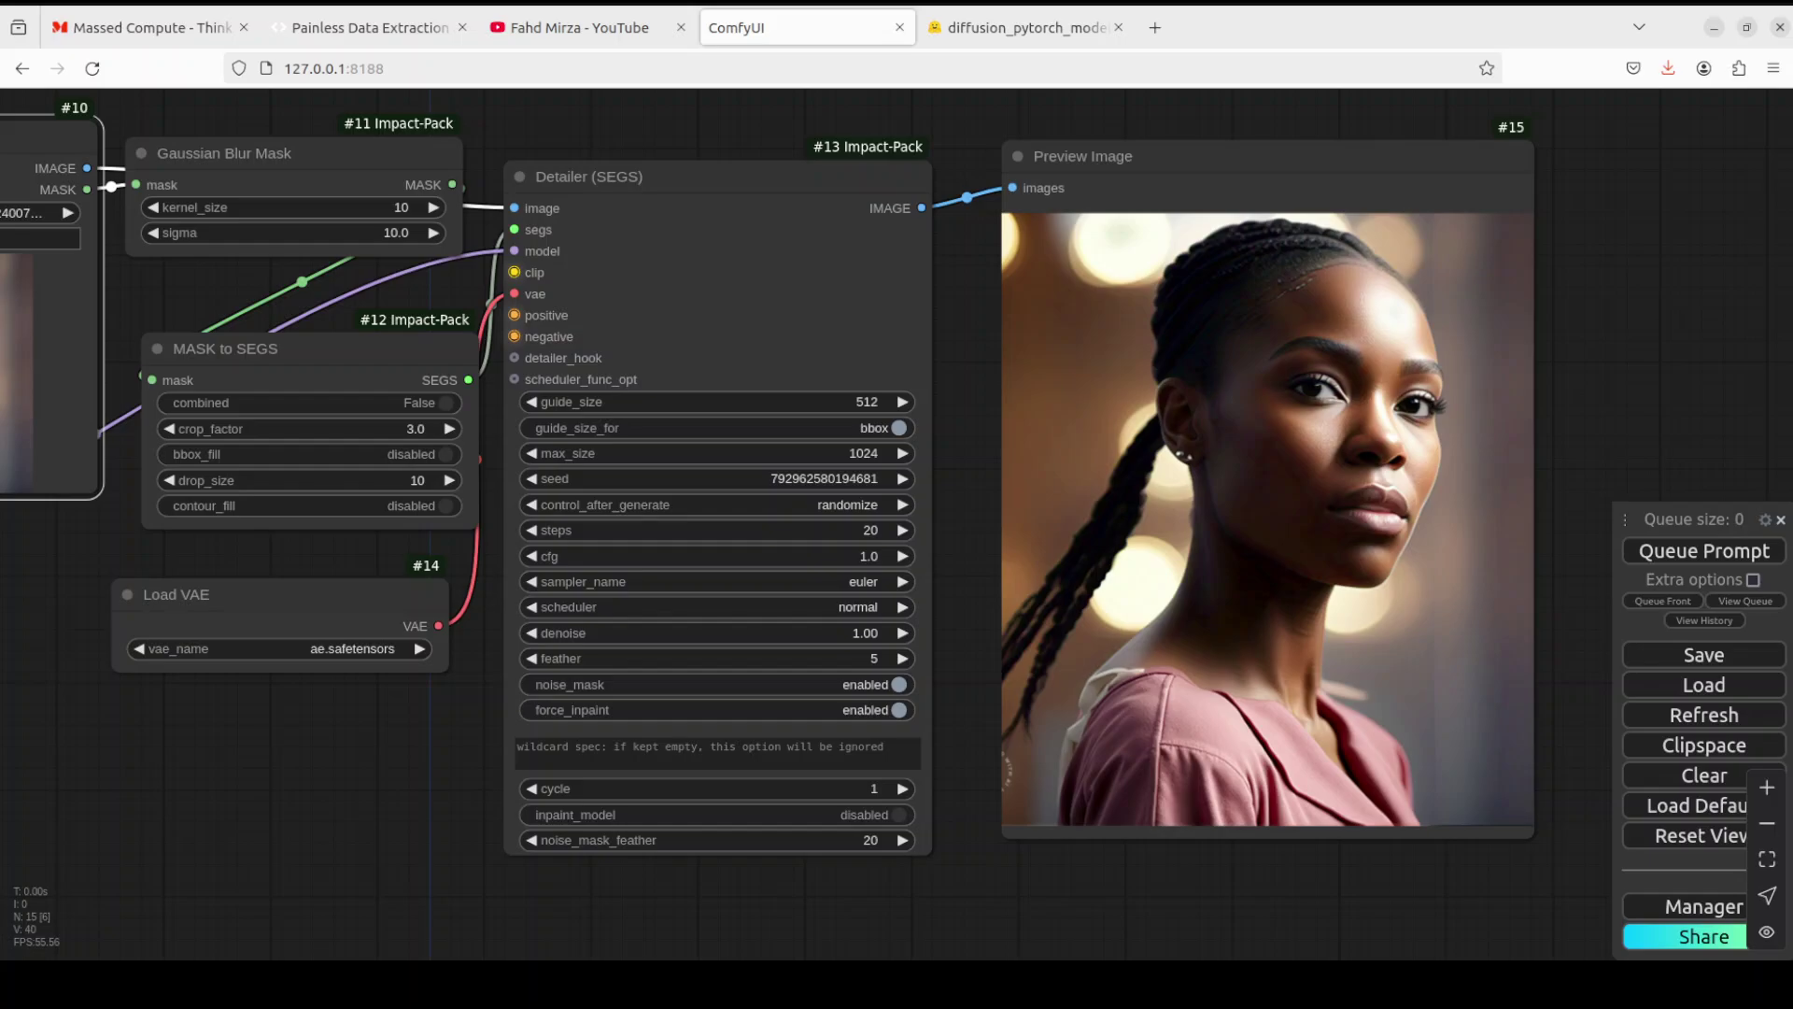
{"action": "left_click_drag", "start_coordinate": [187, 783], "coordinate": [453, 760]}
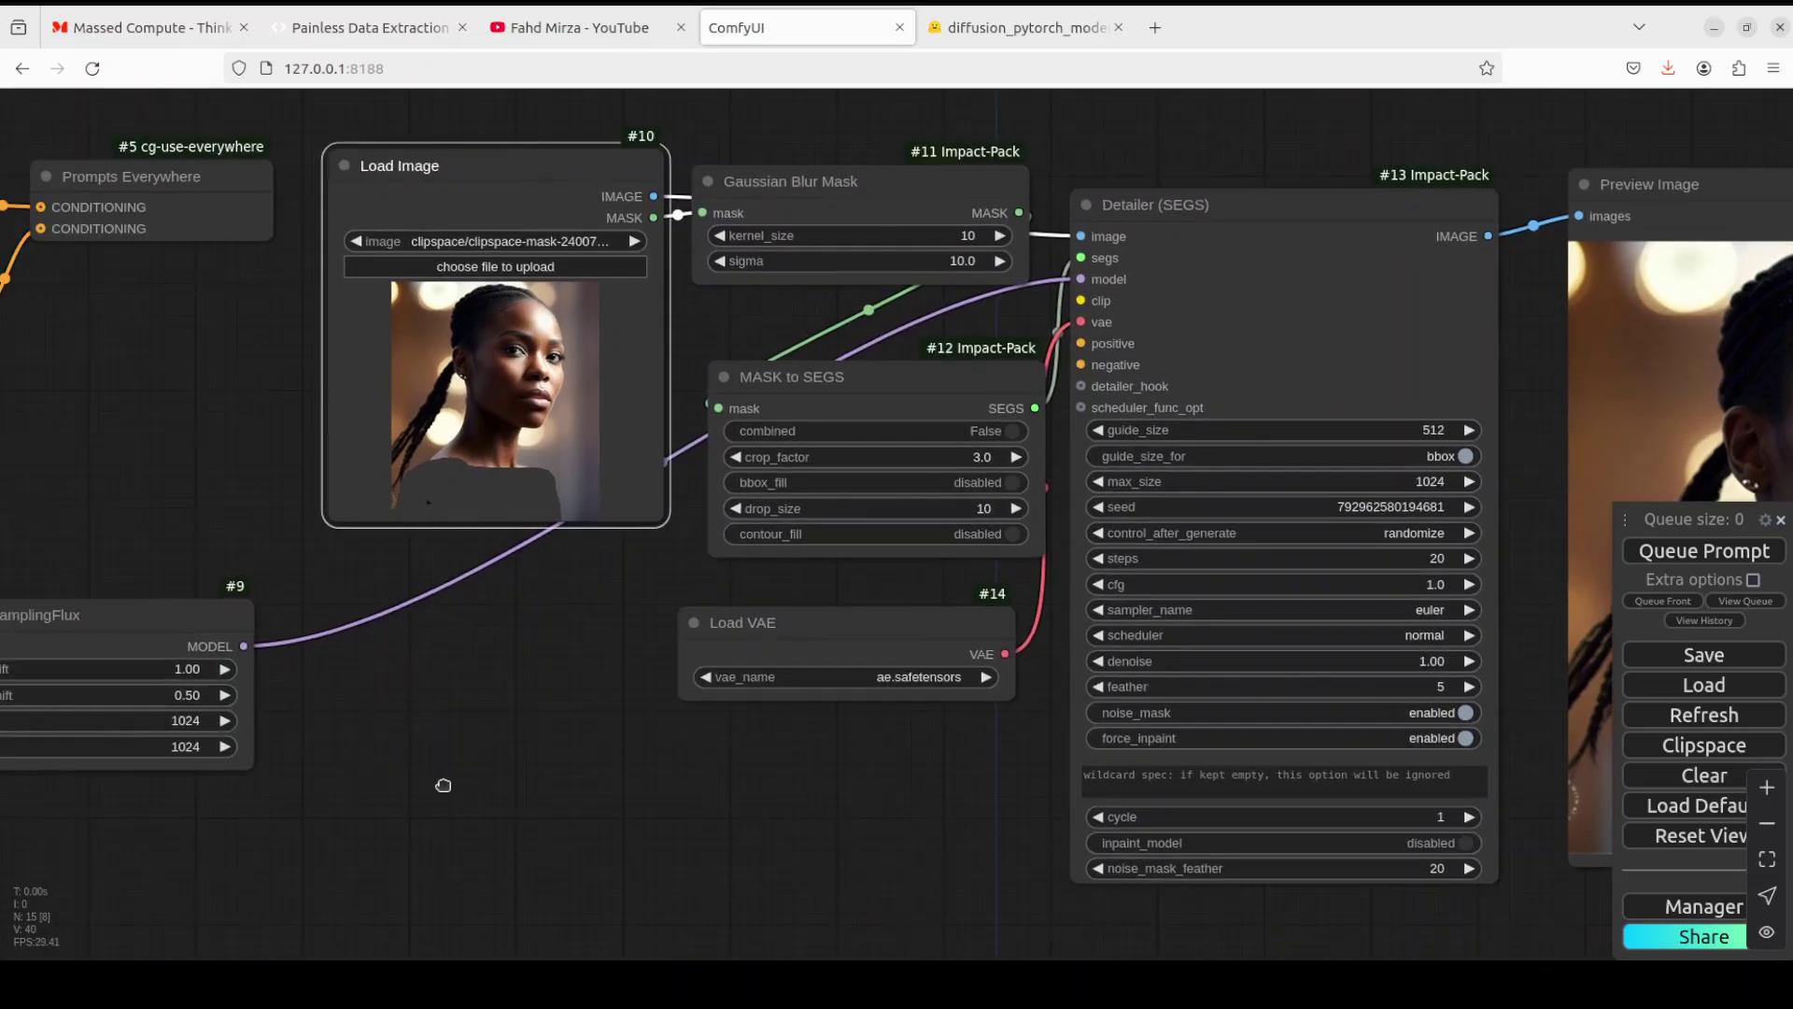
{"action": "left_click_drag", "start_coordinate": [242, 827], "coordinate": [728, 805]}
{"action": "left_click_drag", "start_coordinate": [364, 797], "coordinate": [775, 777]}
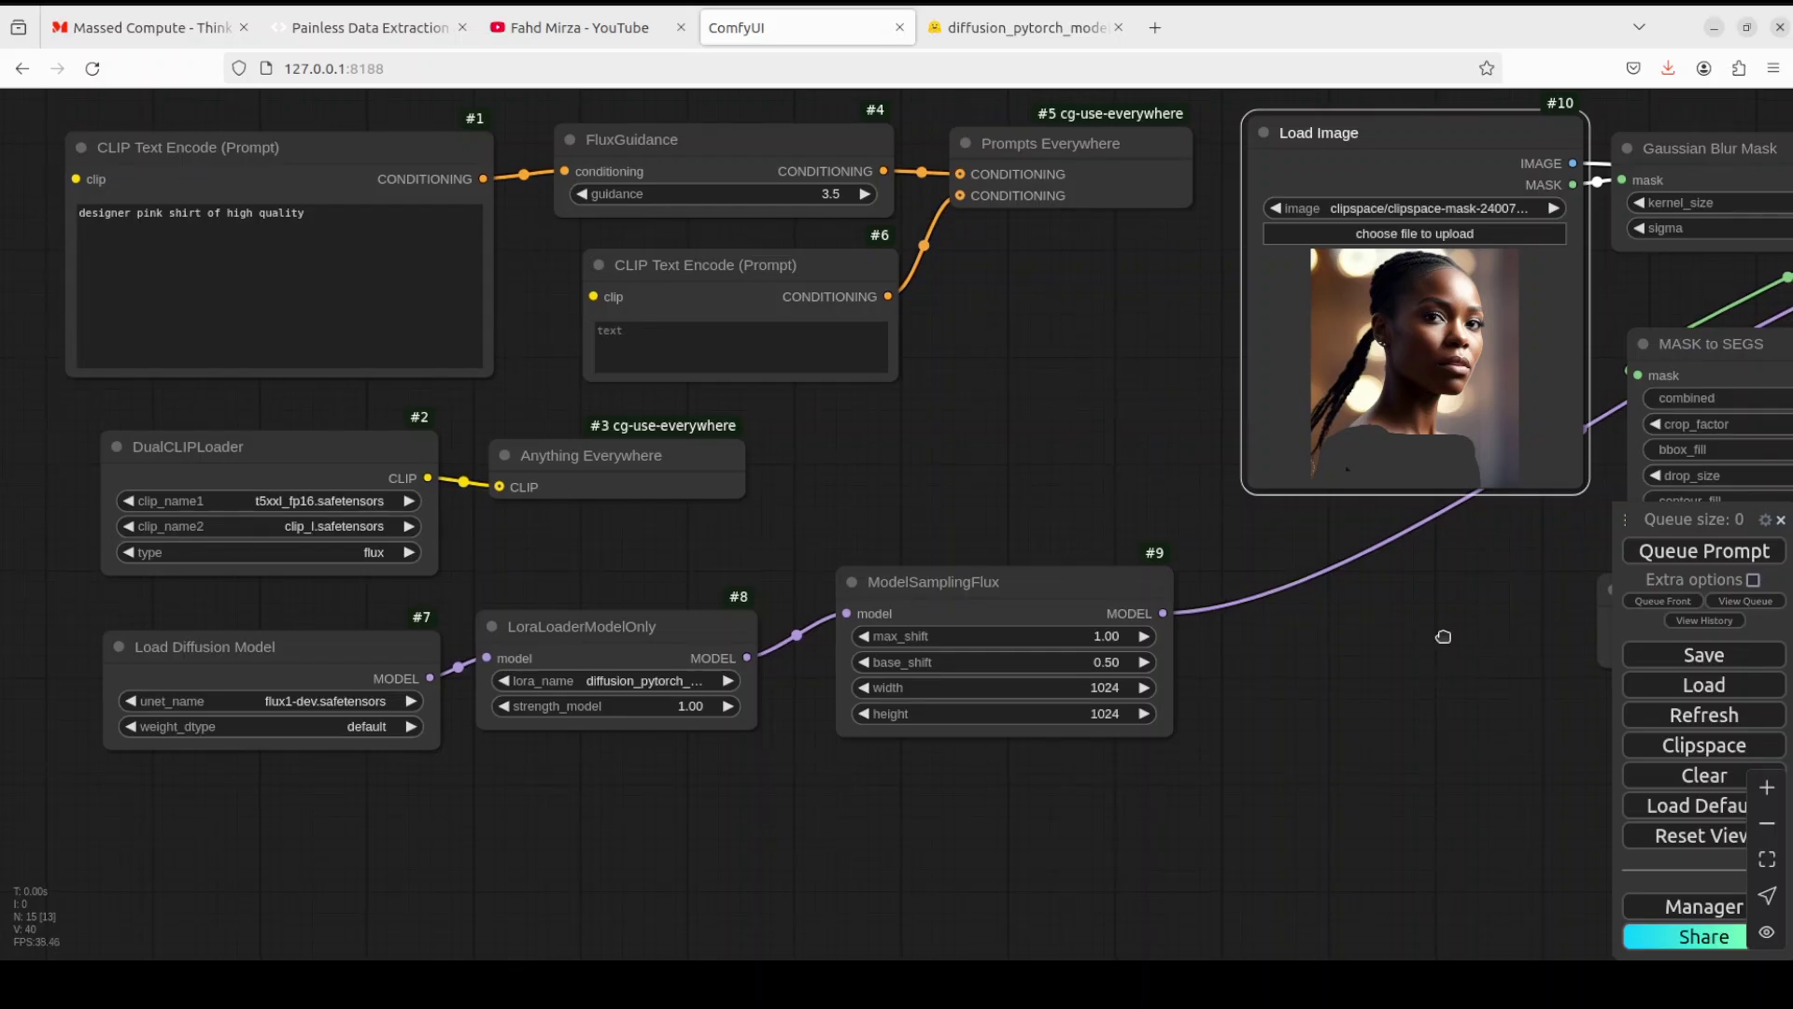
{"action": "left_click_drag", "start_coordinate": [1441, 632], "coordinate": [608, 772]}
{"action": "left_click_drag", "start_coordinate": [1072, 861], "coordinate": [977, 857]}
{"action": "left_click_drag", "start_coordinate": [1192, 889], "coordinate": [1181, 925]}
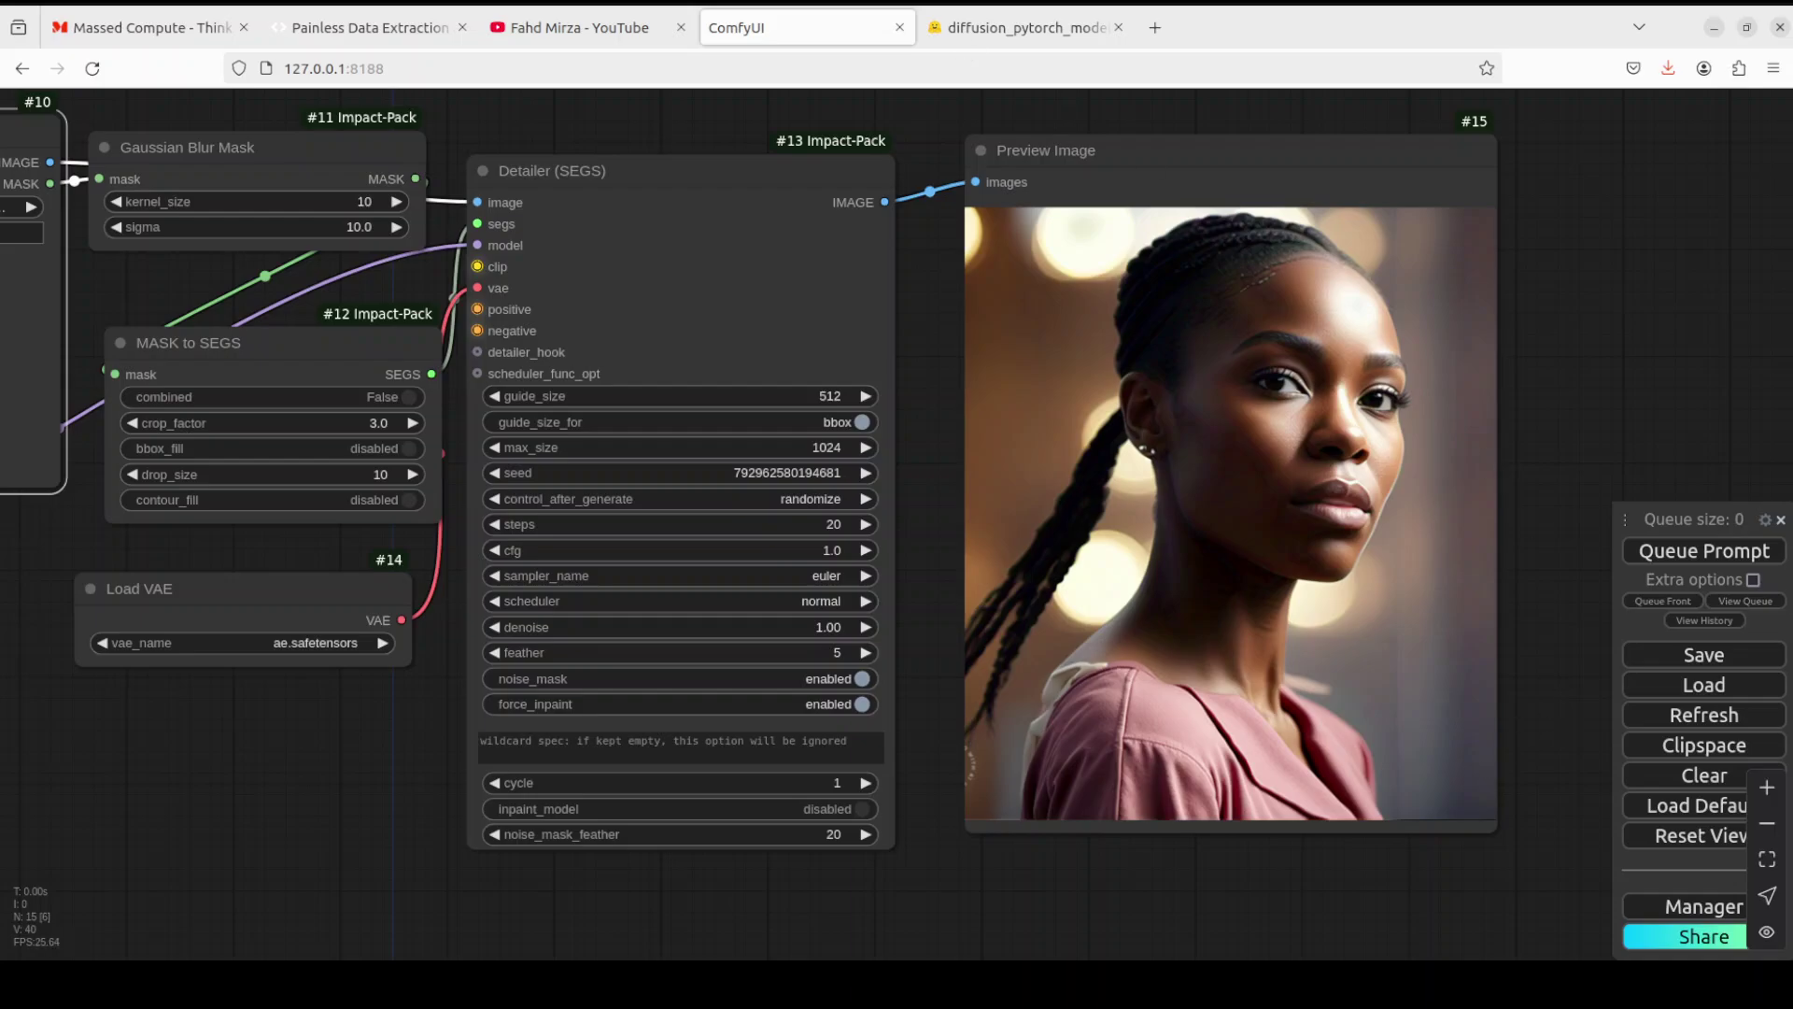
Switch to Hugging Face to view the FLUX.1-Turbo-Alpha model card, and look at the YouTube channel's flux.1 search results
{"action": "left_click", "coordinate": [1018, 37]}
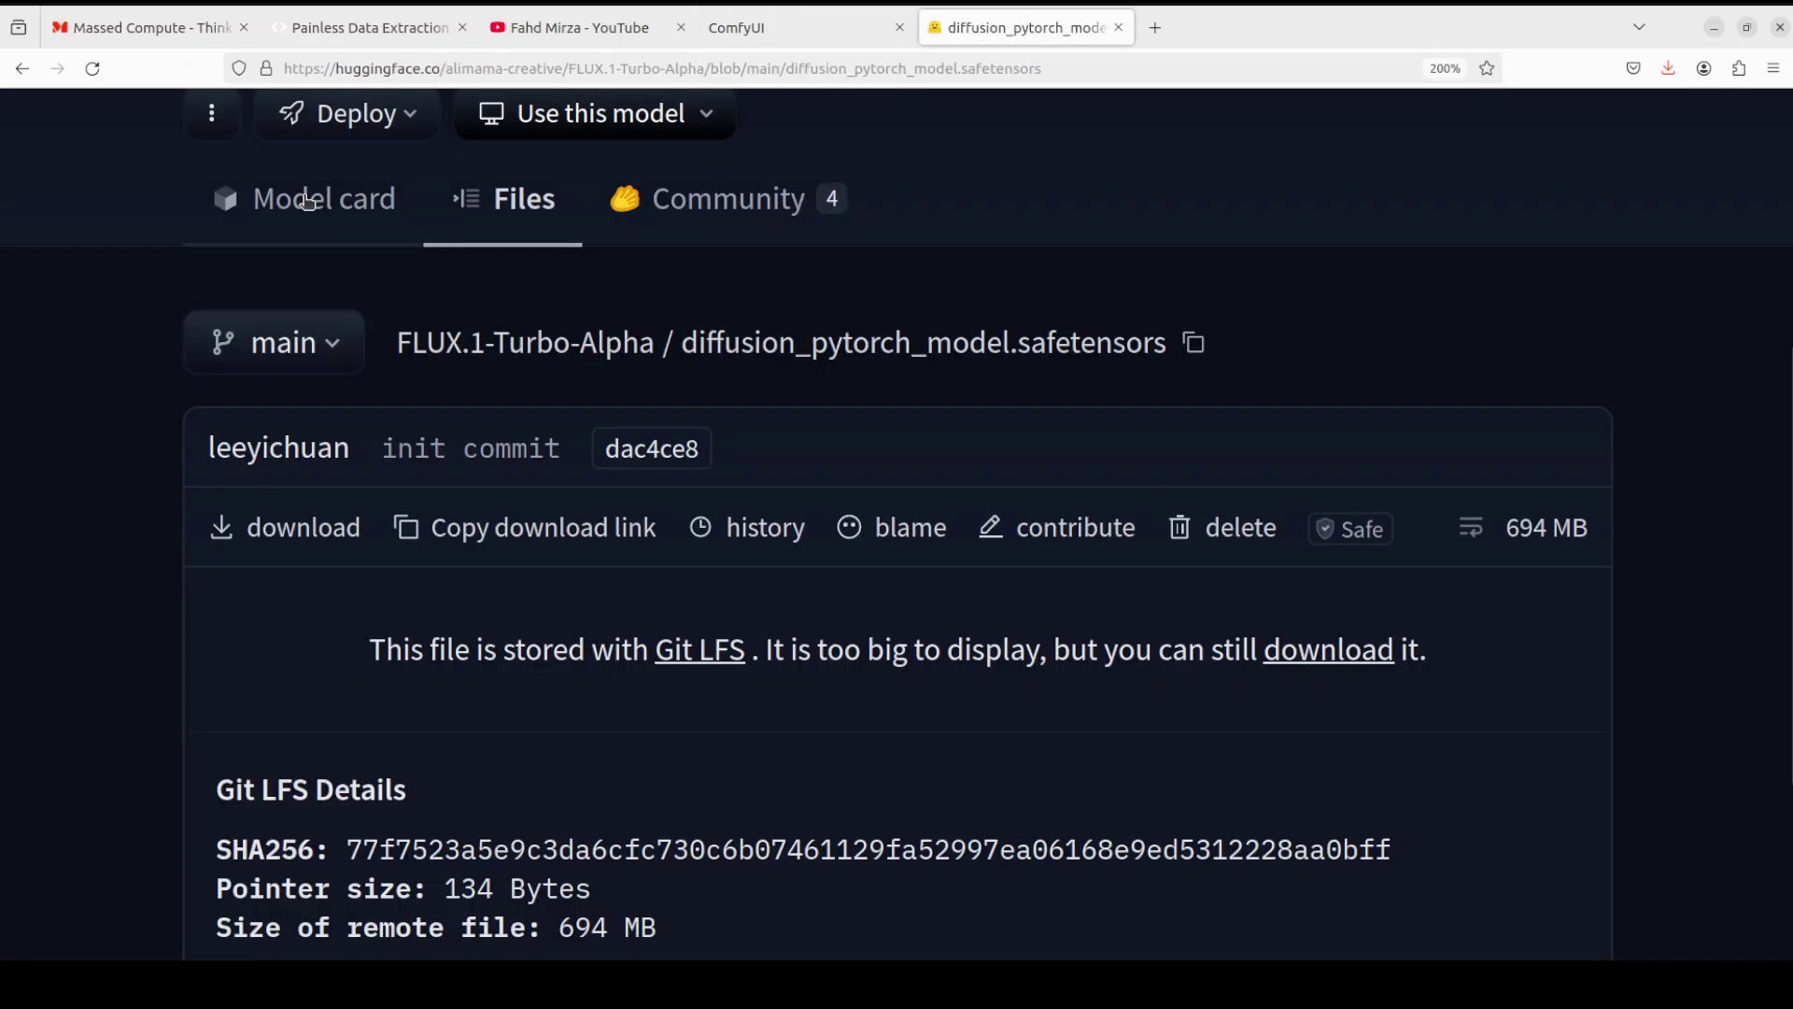
{"action": "left_click", "coordinate": [307, 200]}
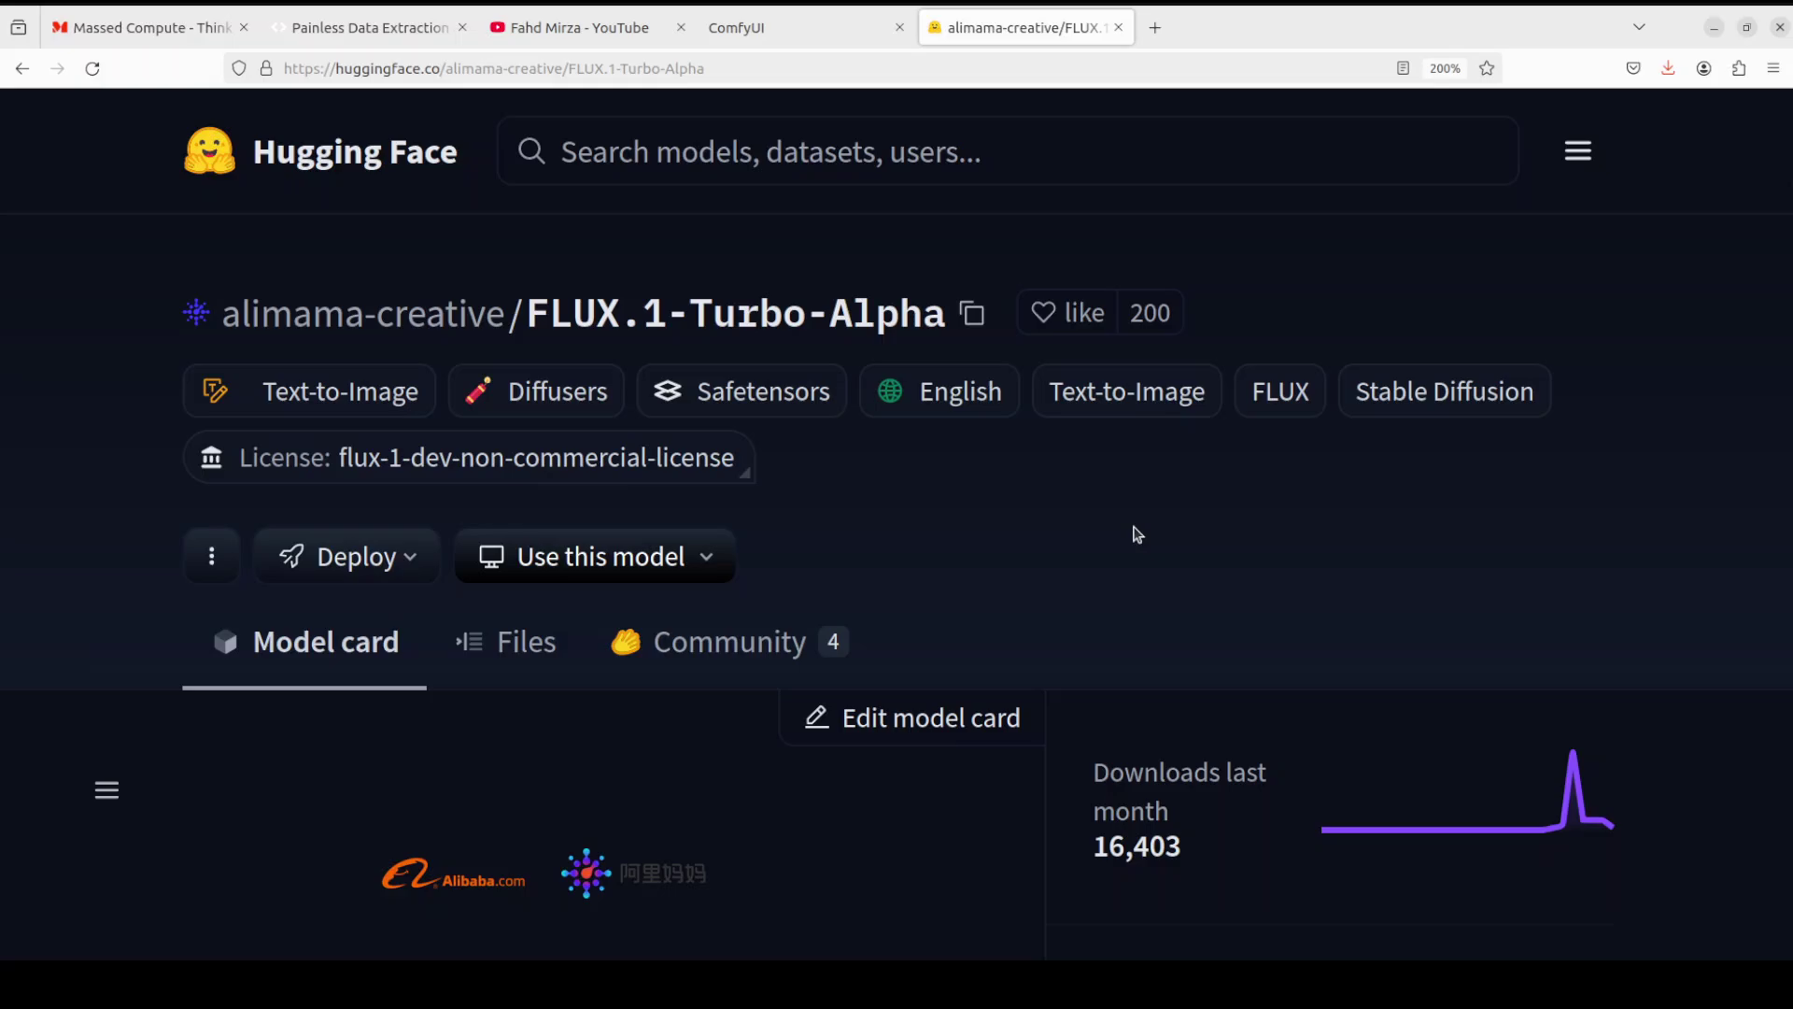
{"action": "left_click", "coordinate": [570, 28]}
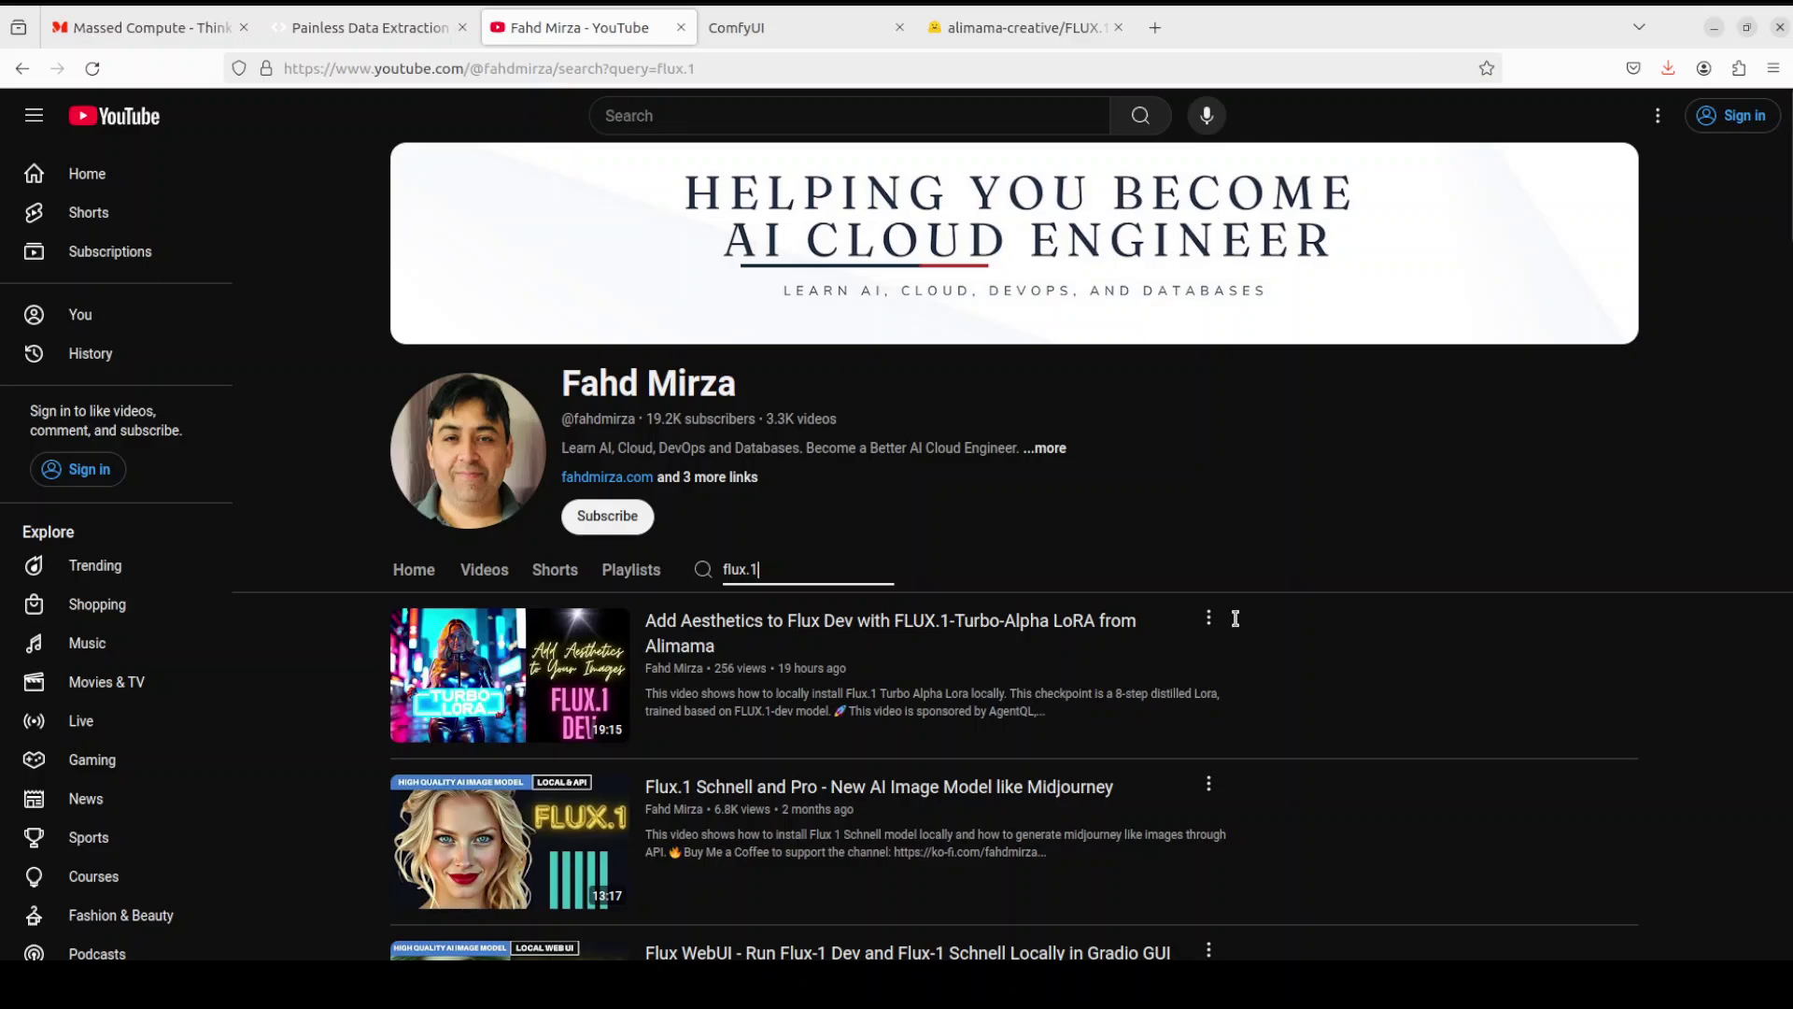
{"action": "mouse_move", "coordinate": [1055, 654]}
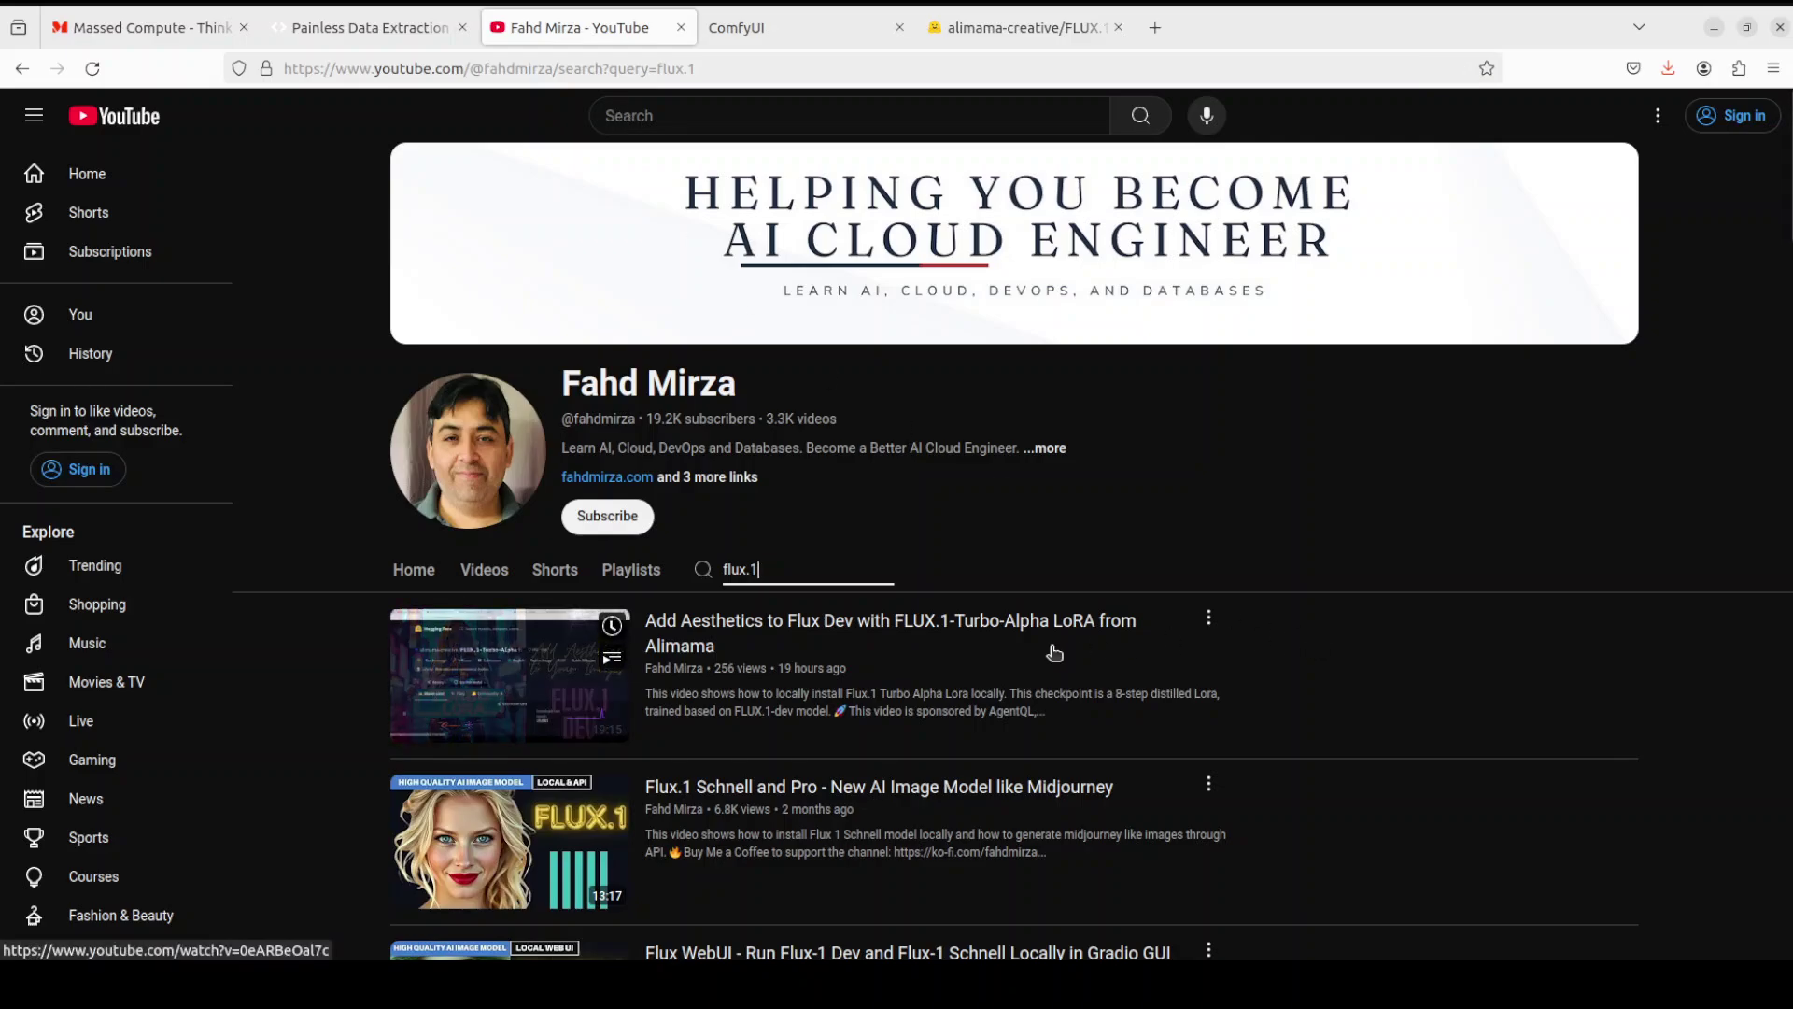